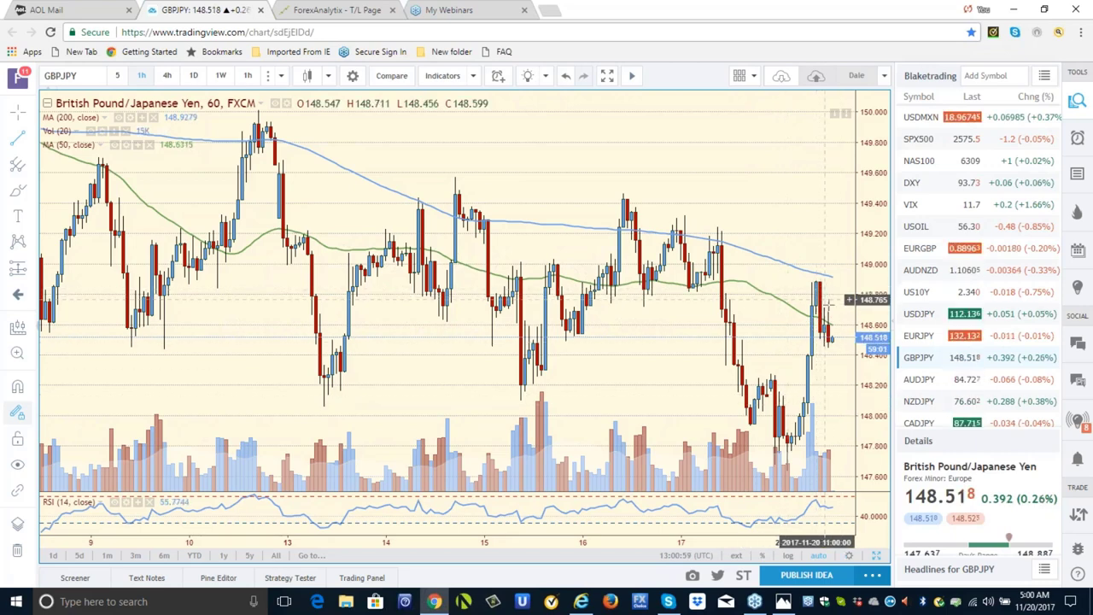
- Check GBPJPY on weekly candles, then set the chart back to the 1-day timeframe
click(281, 76)
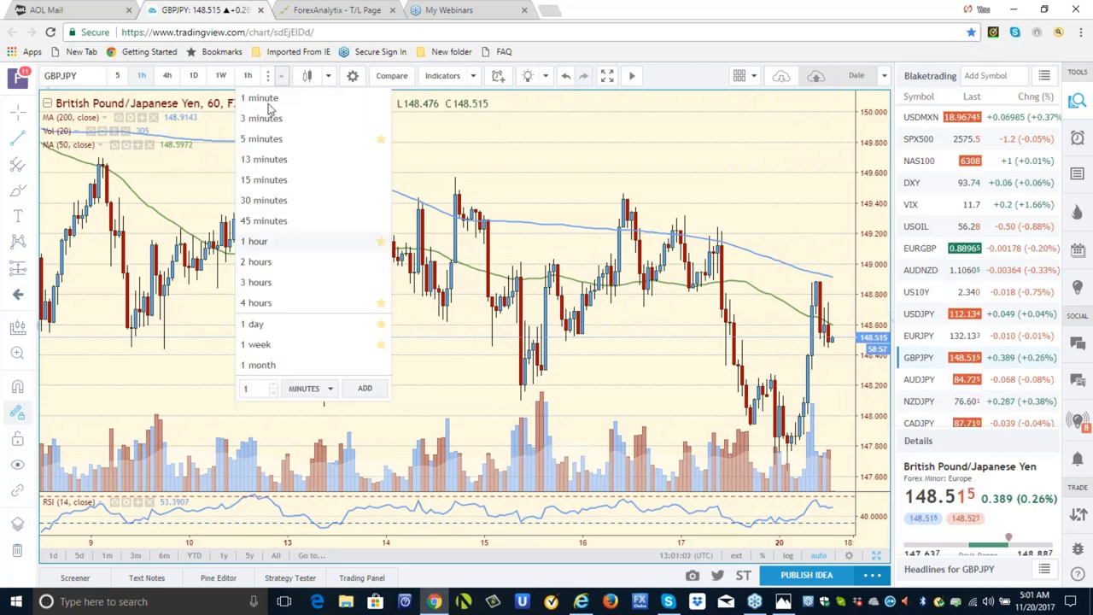
click(289, 347)
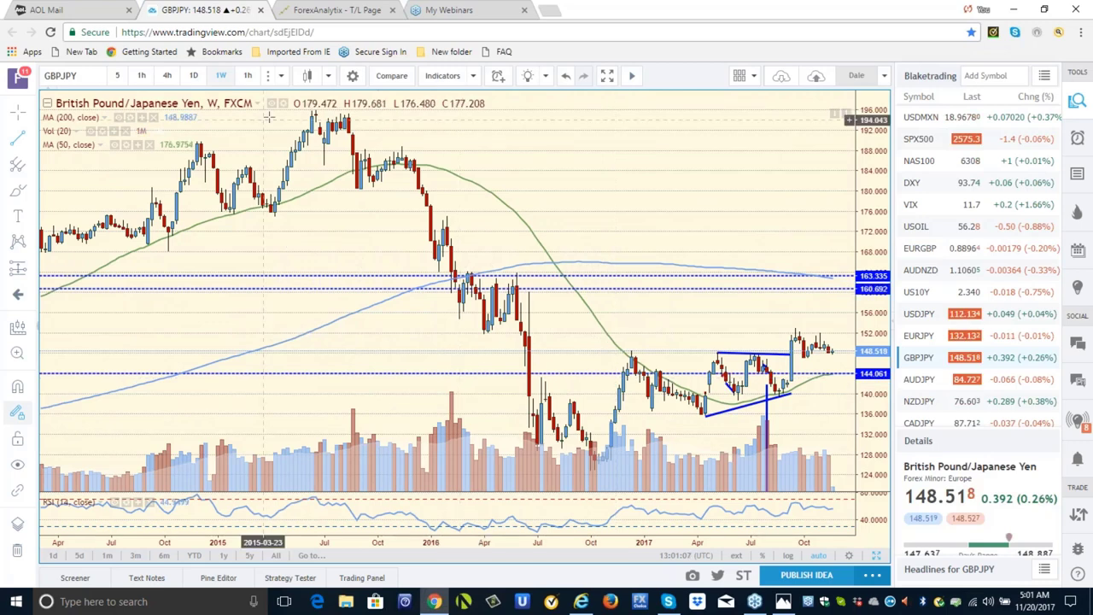
click(282, 76)
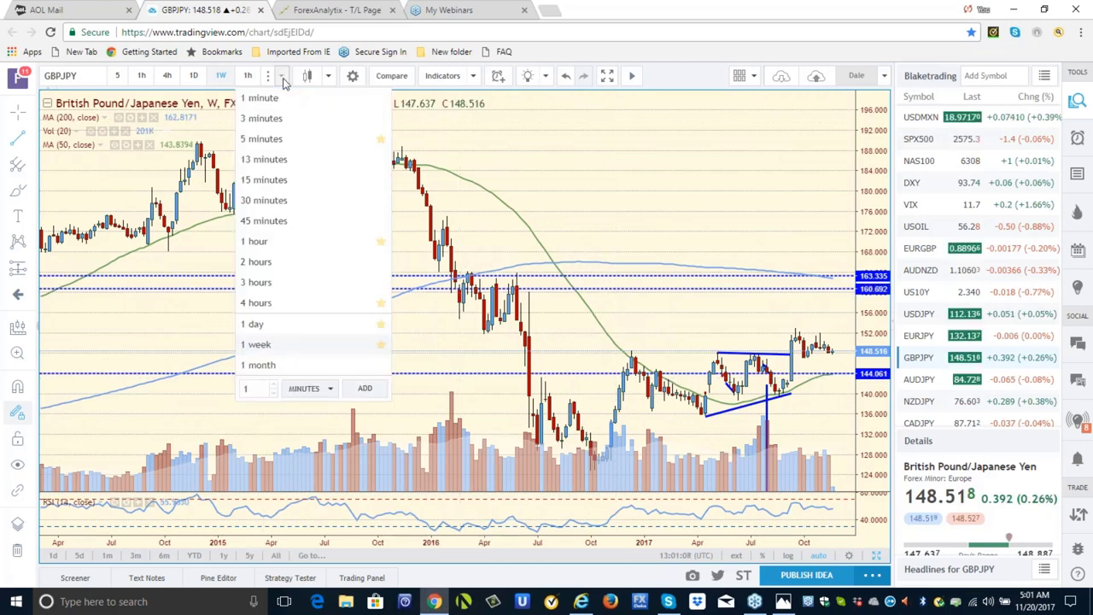
click(282, 328)
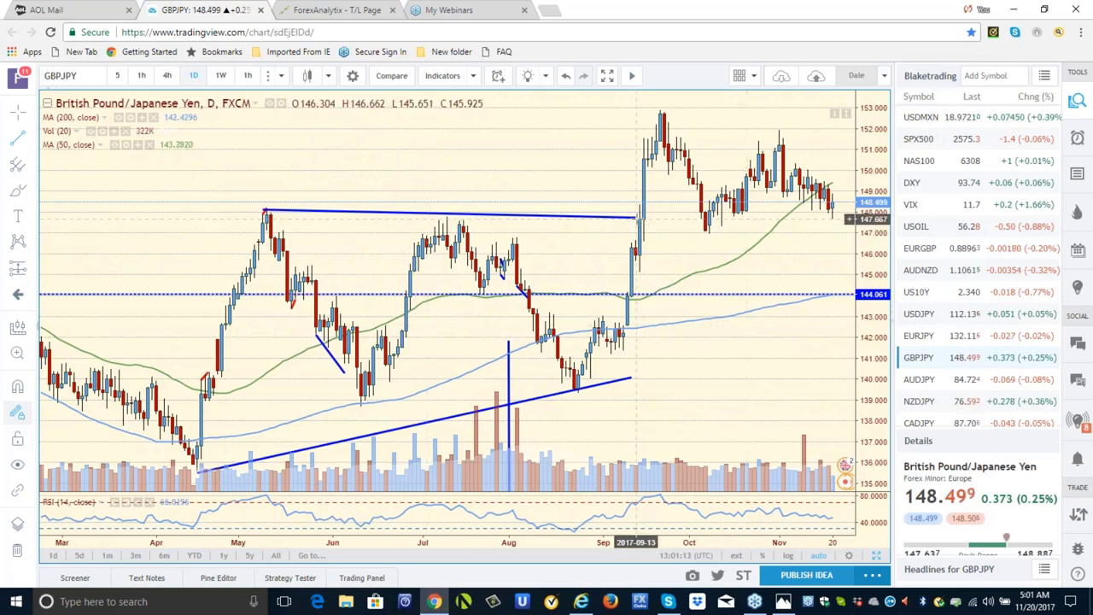
- Draw a red trend line along the ~147.5 support from the September breakout to the latest candles
drag(635, 216, 717, 212)
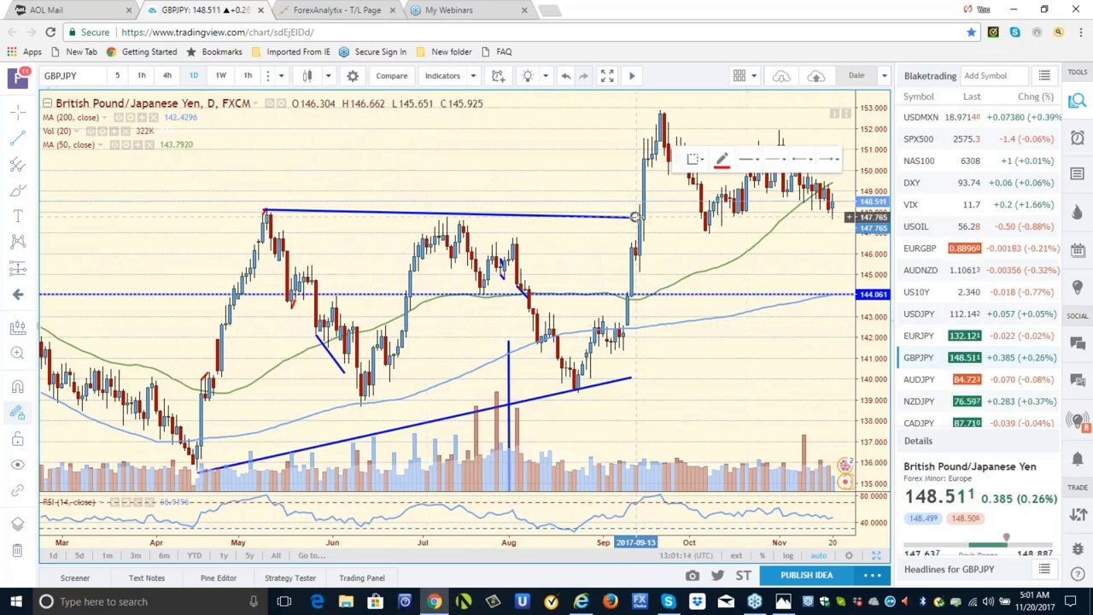
drag(790, 220, 847, 222)
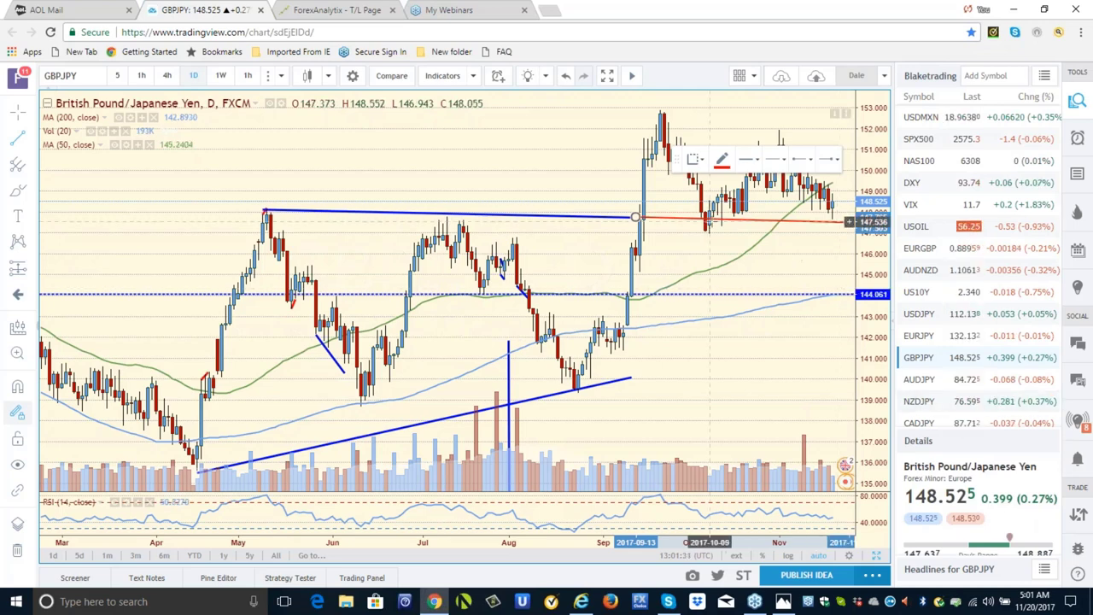
click(848, 222)
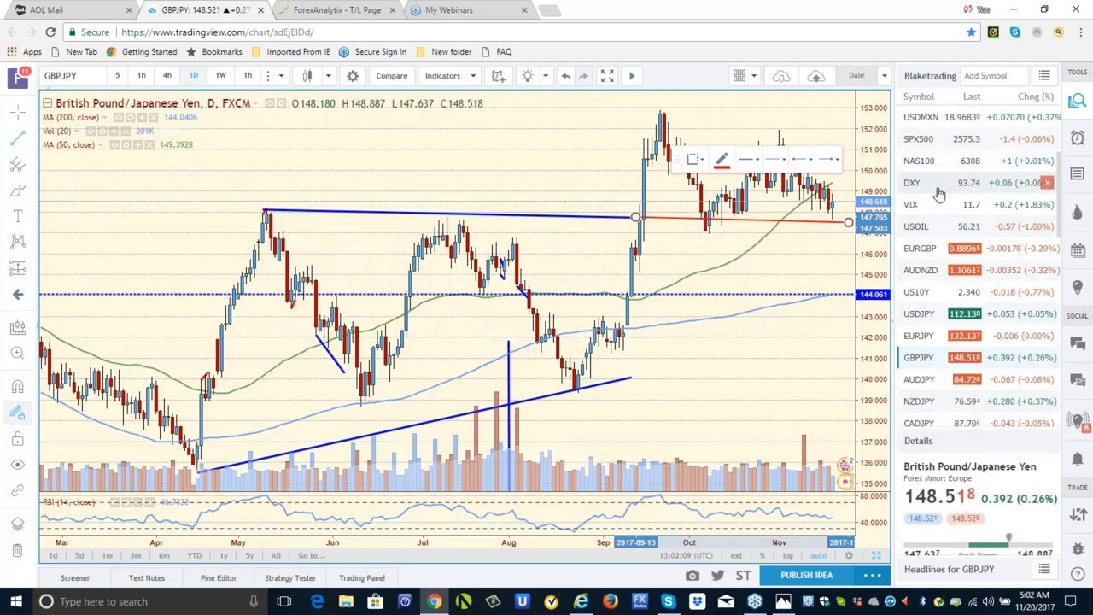
- Review the DXY chart, then switch to the daily EURGBP chart
click(910, 185)
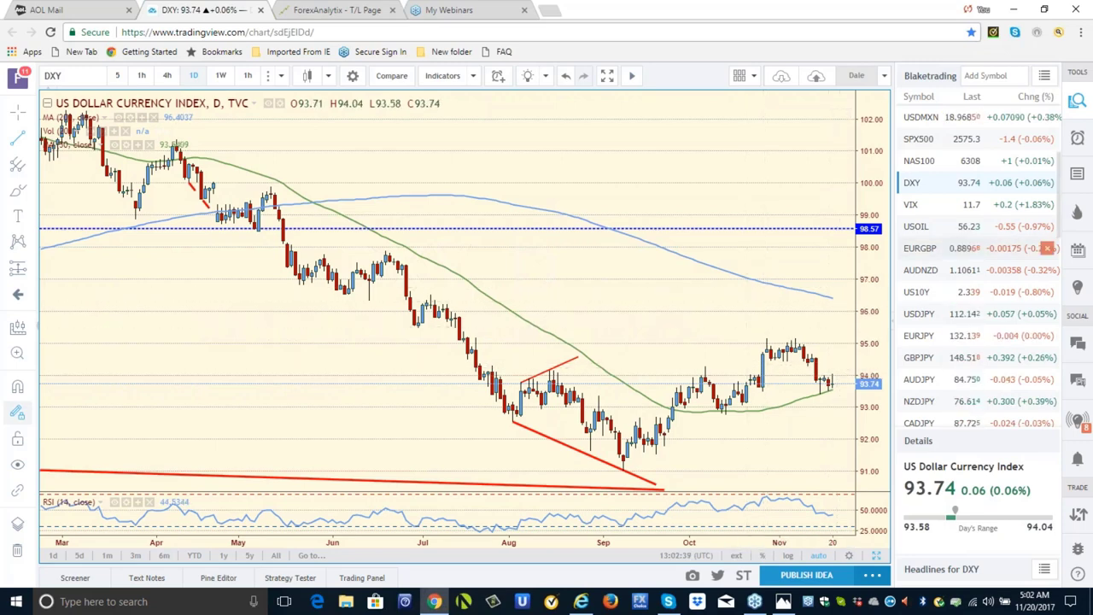
click(928, 254)
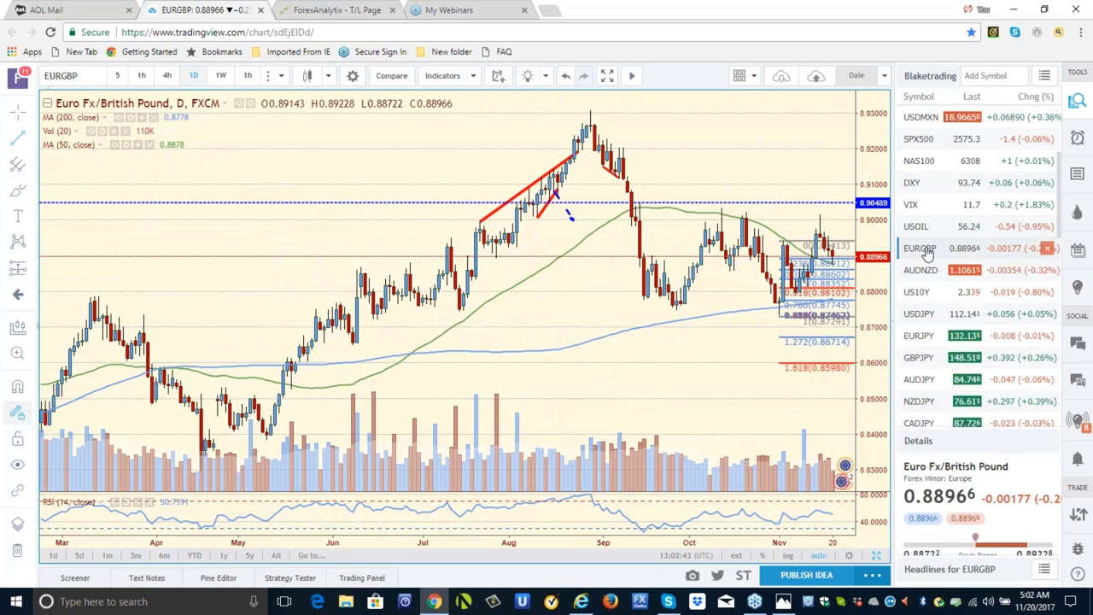
click(318, 10)
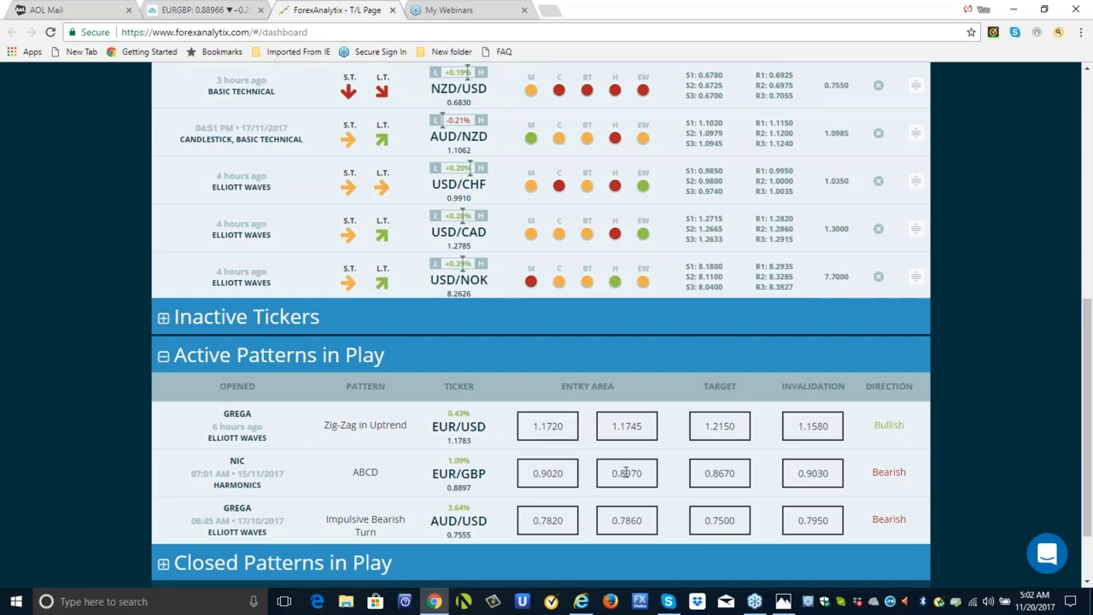
click(211, 12)
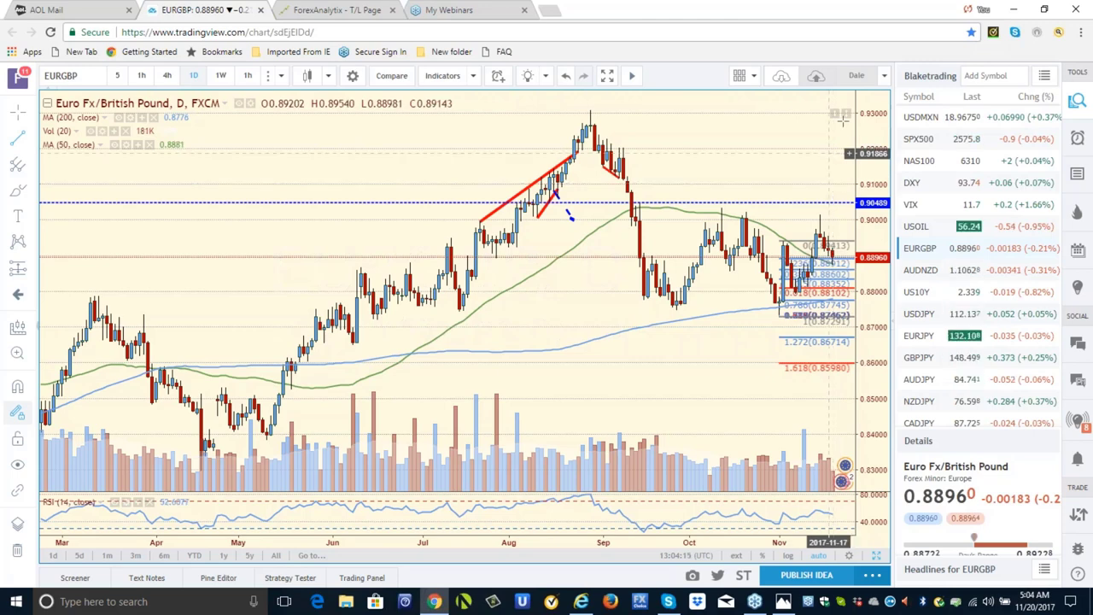
- Switch to SPX500 and set it to 4-hour candles after a look at the 1-hour view
click(919, 139)
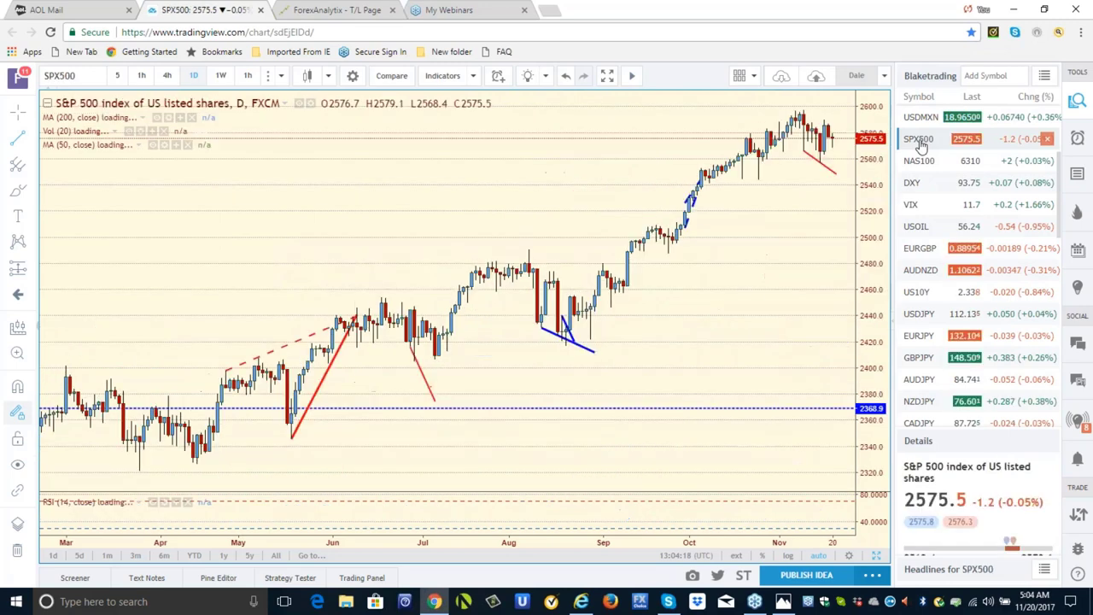
click(284, 77)
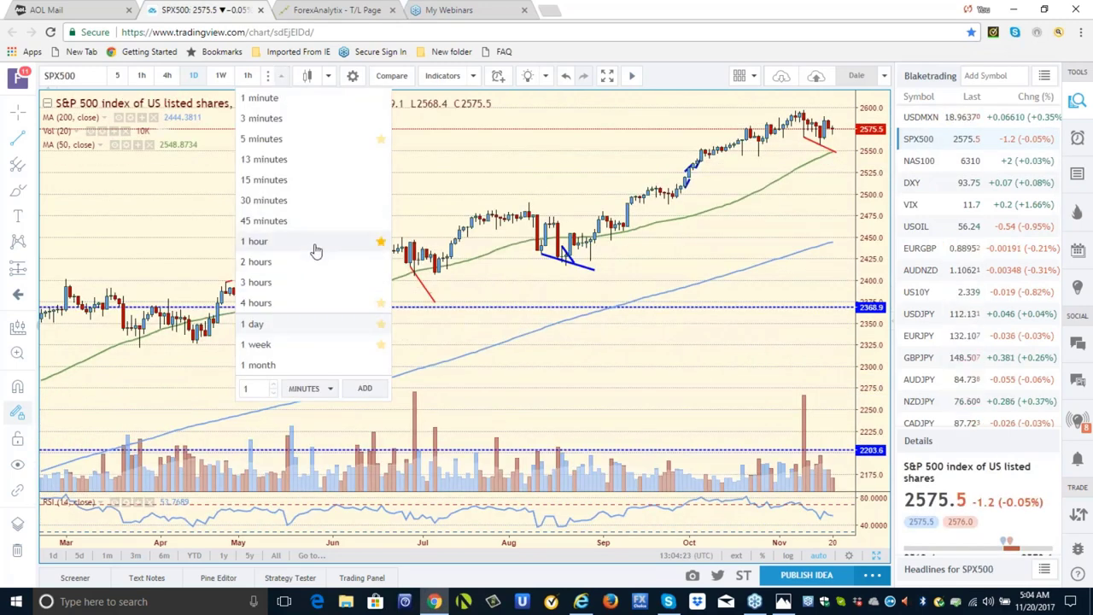
click(315, 244)
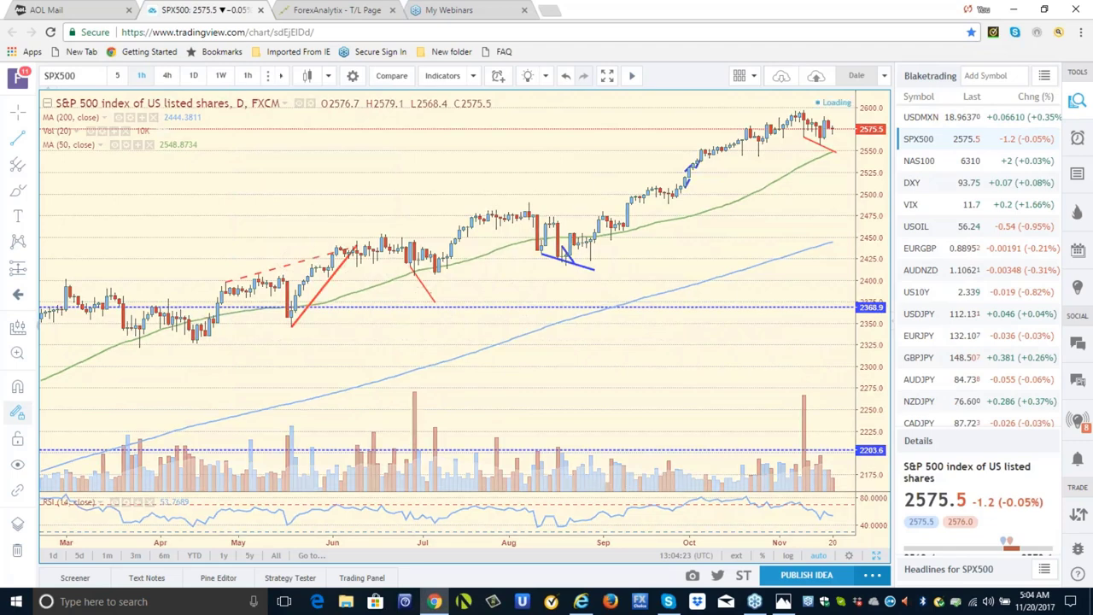
click(281, 75)
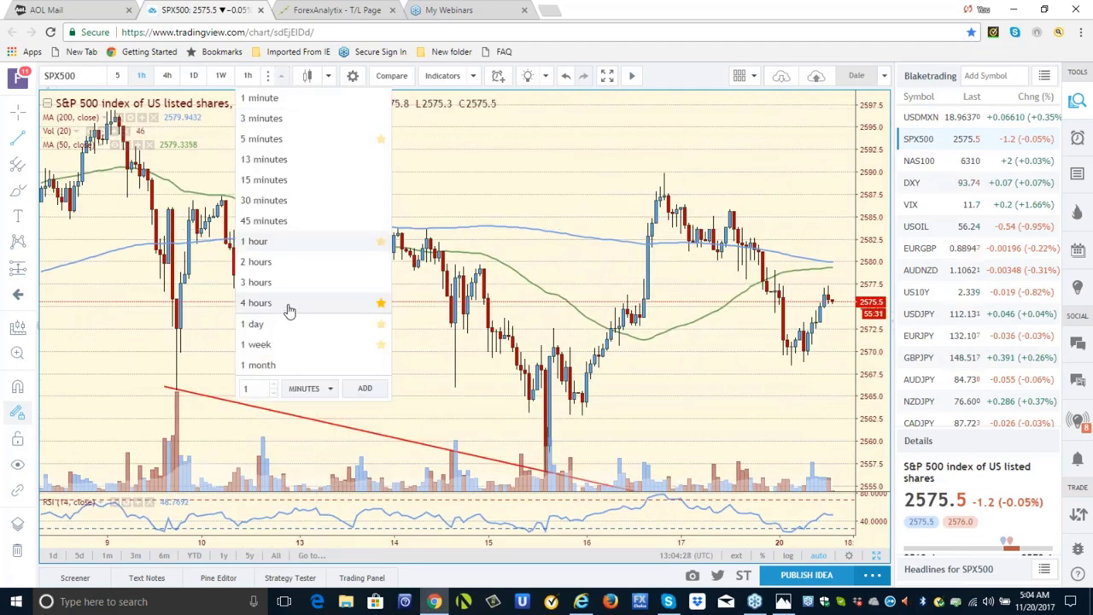
click(256, 303)
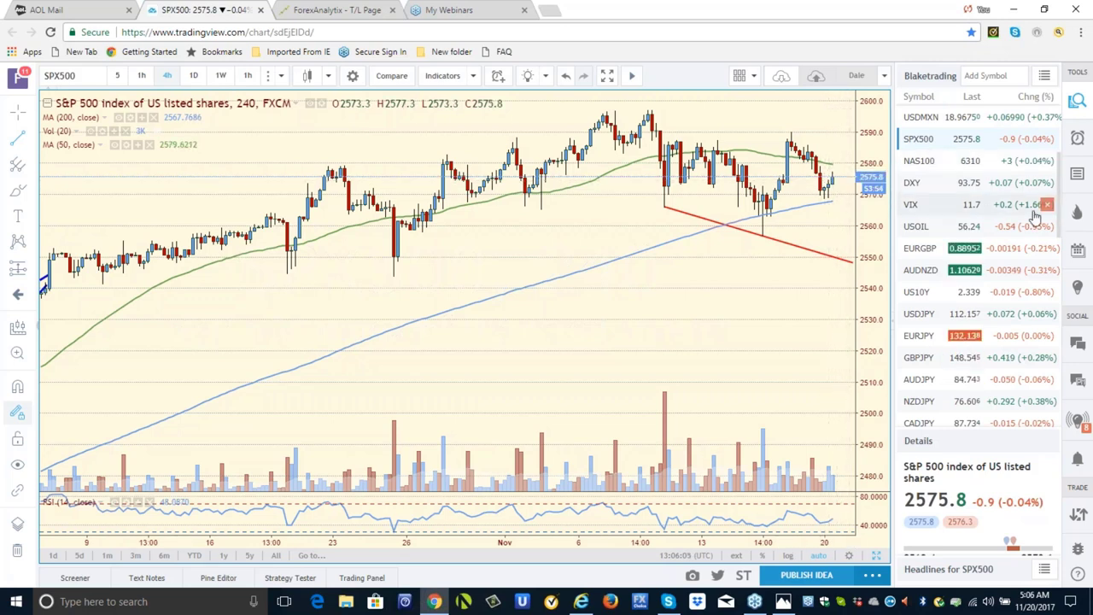
- Switch back to EURGBP and set the chart to 1-day candles
click(922, 254)
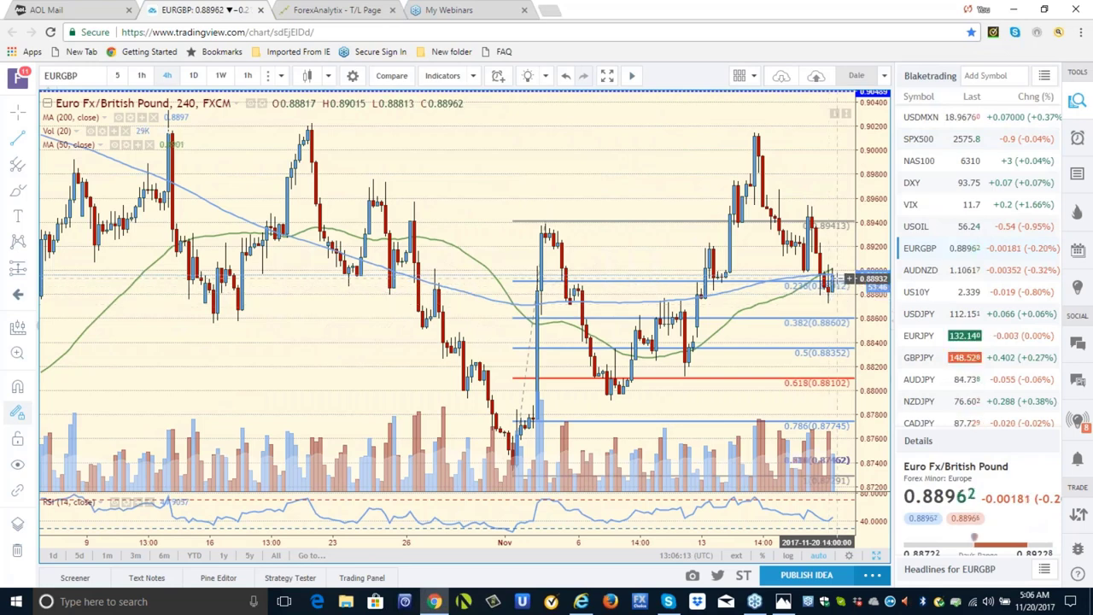
click(280, 77)
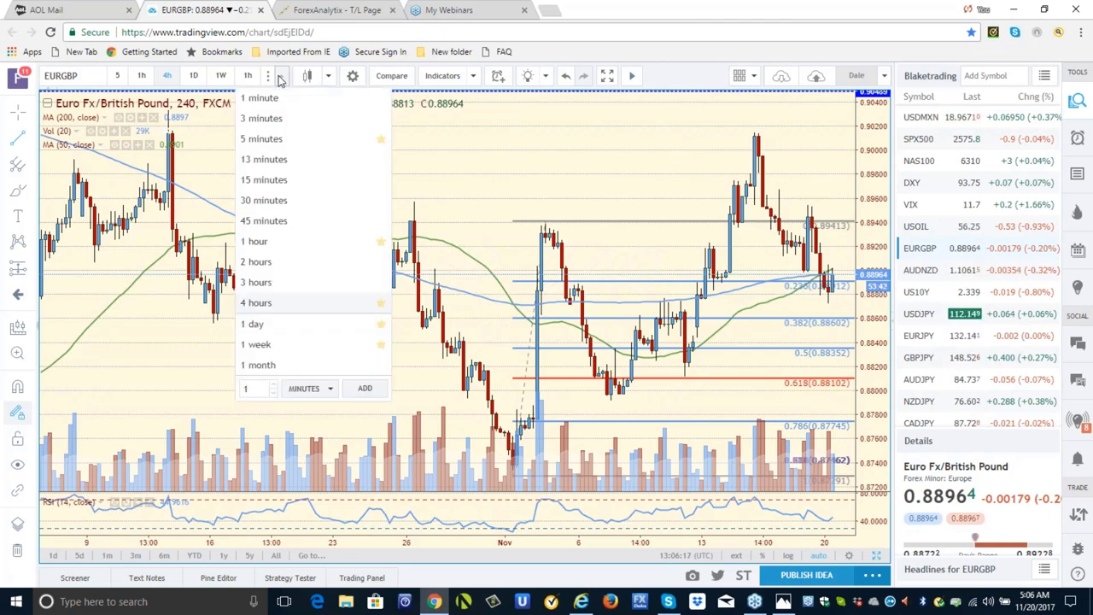
click(313, 329)
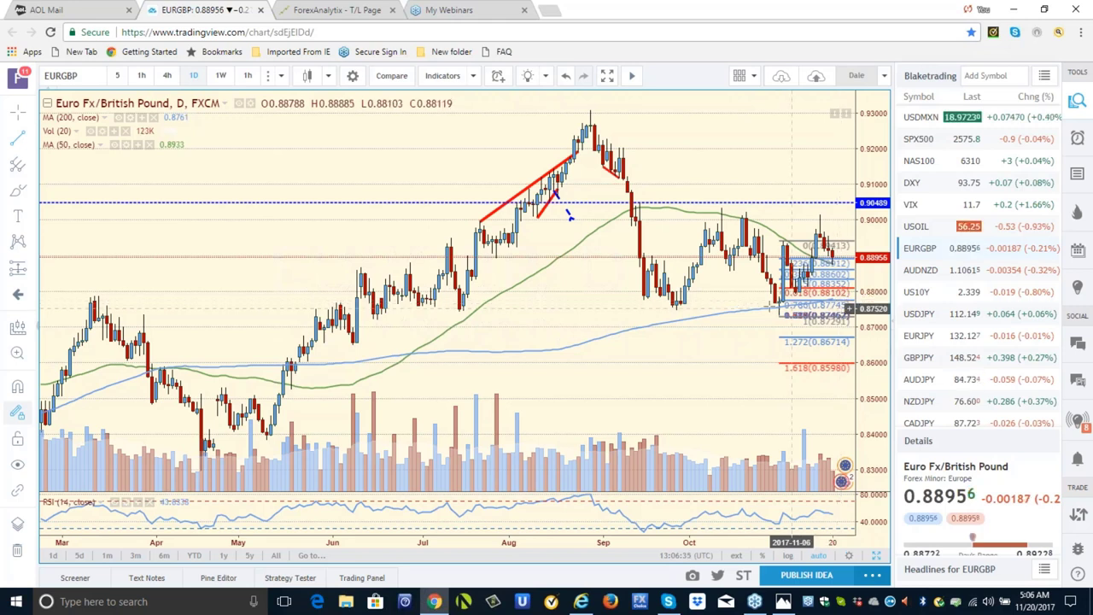
- Switch the chart to SPX500 from the watchlist to show its daily levels
click(932, 142)
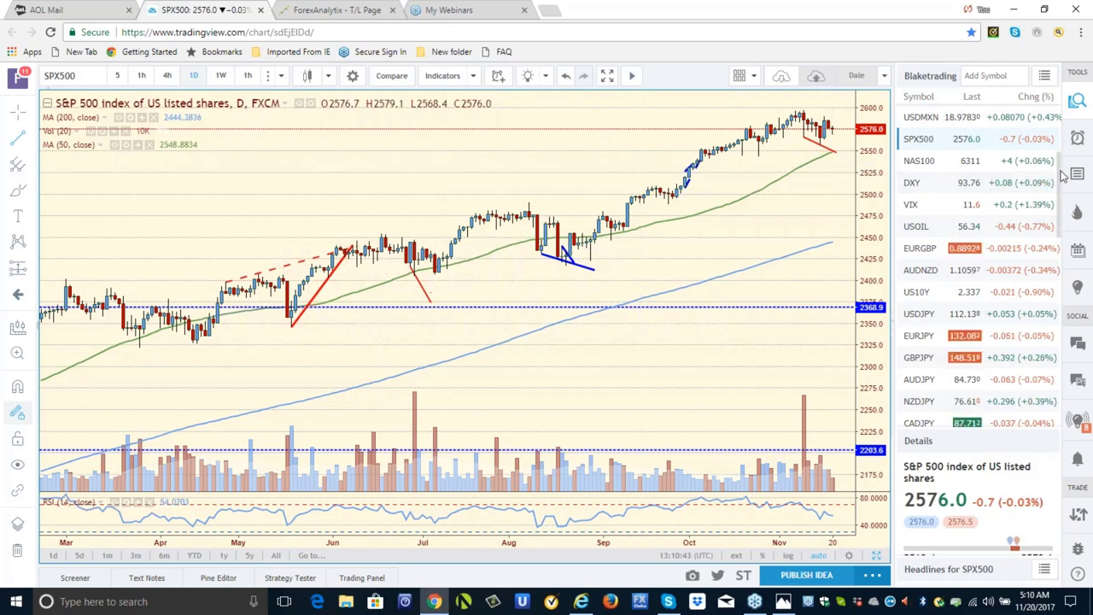
scroll(981, 256, up, 2)
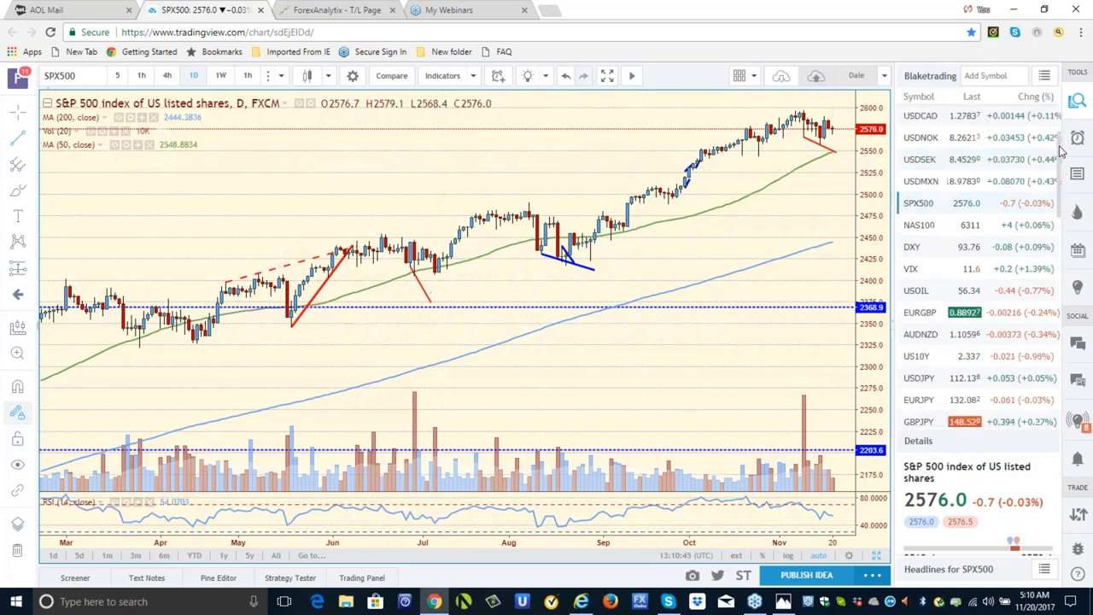
scroll(982, 256, up, 2)
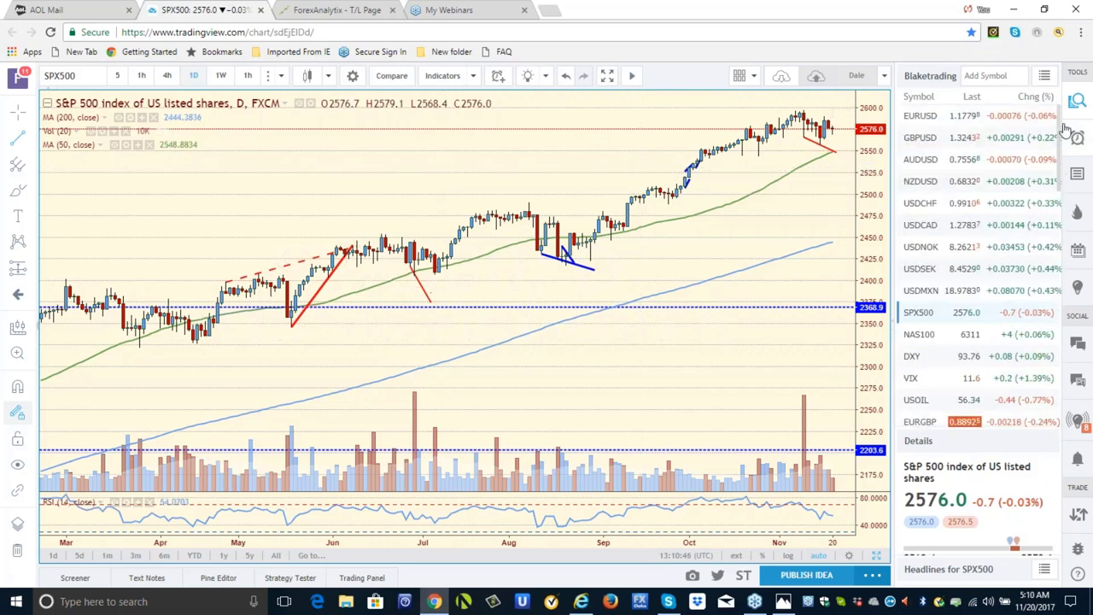
- Open the EURUSD chart from the watchlist
click(914, 122)
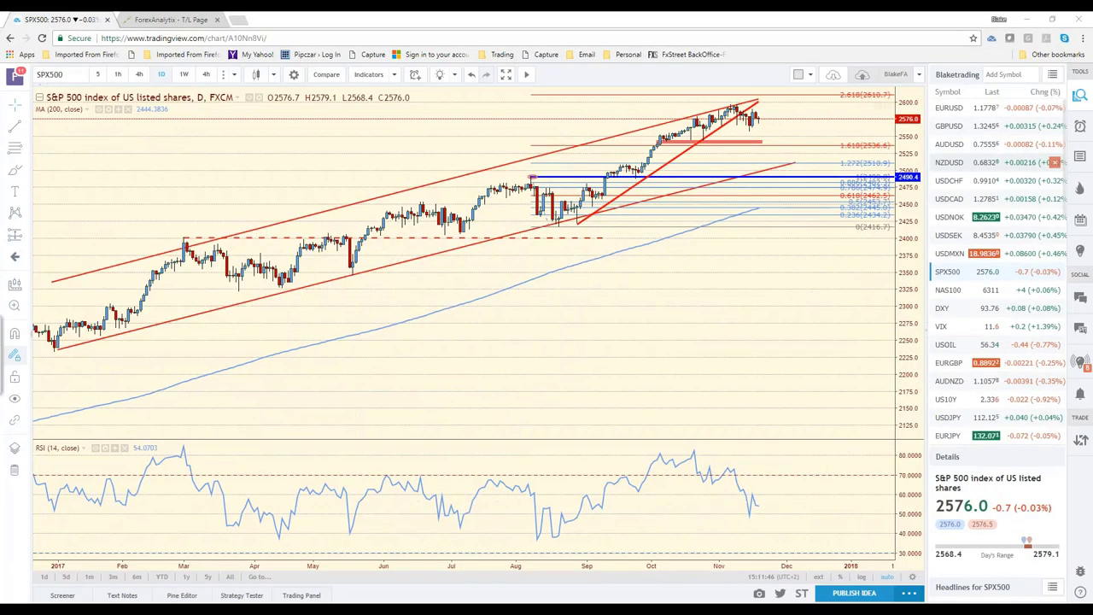
click(949, 107)
scroll(645, 296, up, 3)
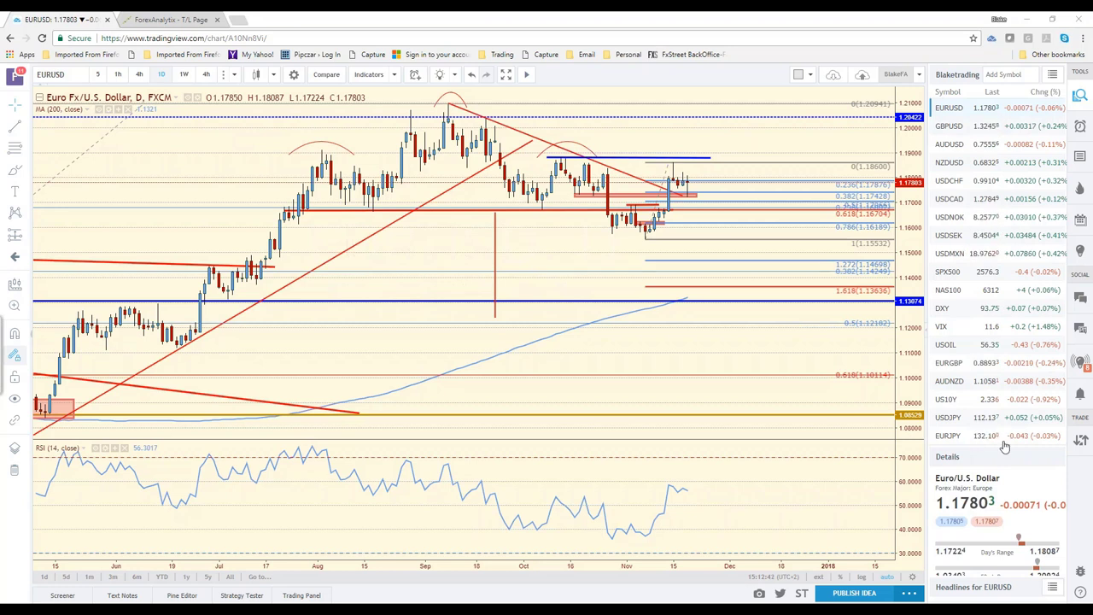
- Put EURUSD on 1-hour candles and zoom out to show several weeks of history
click(118, 75)
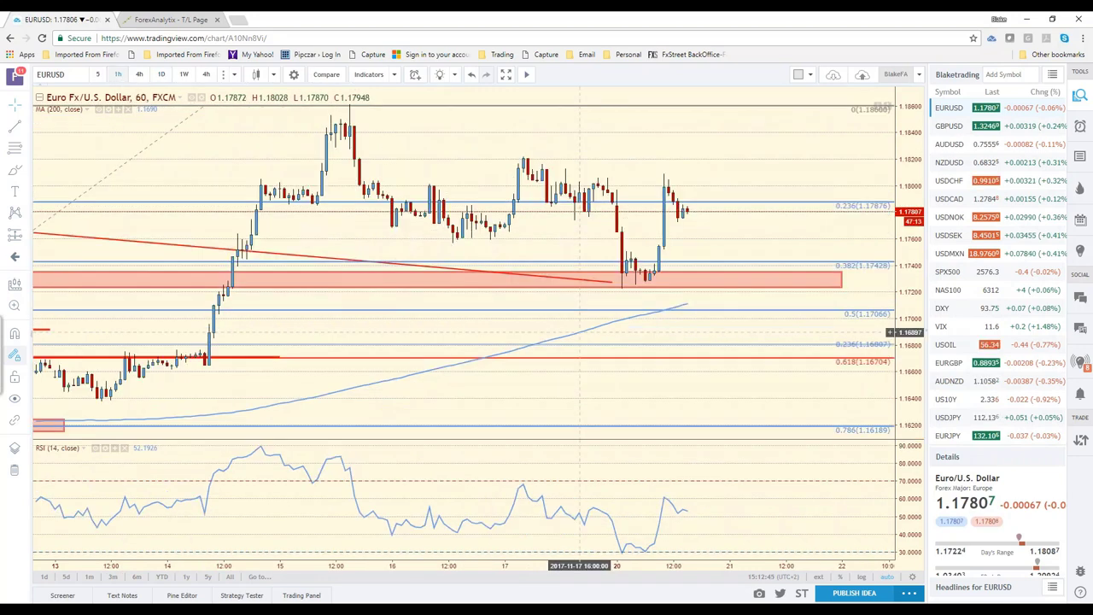
scroll(581, 331, down, 2)
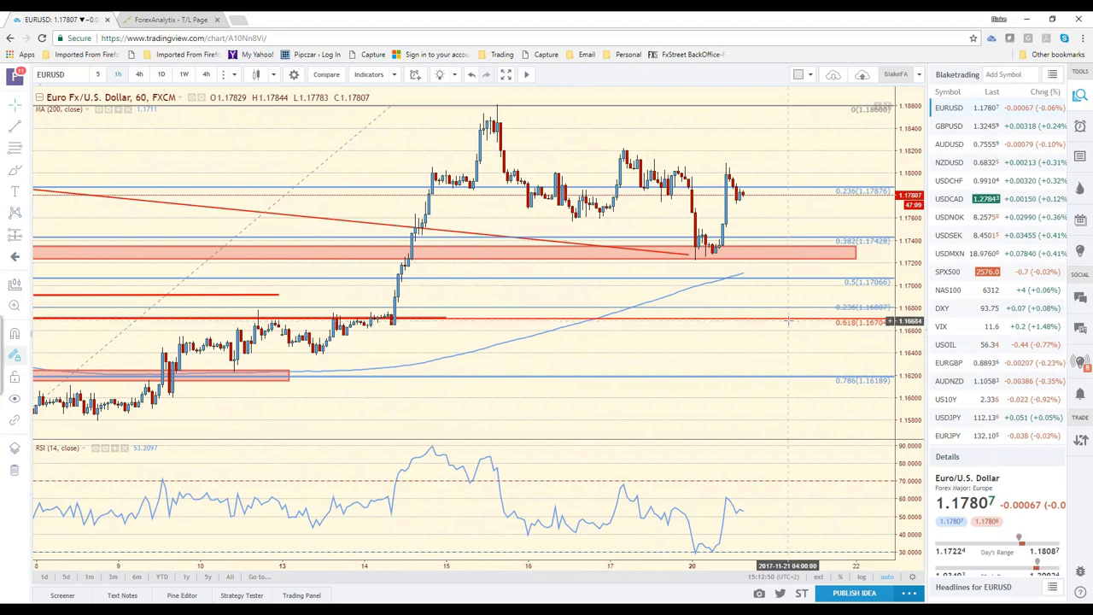
scroll(788, 320, down, 1)
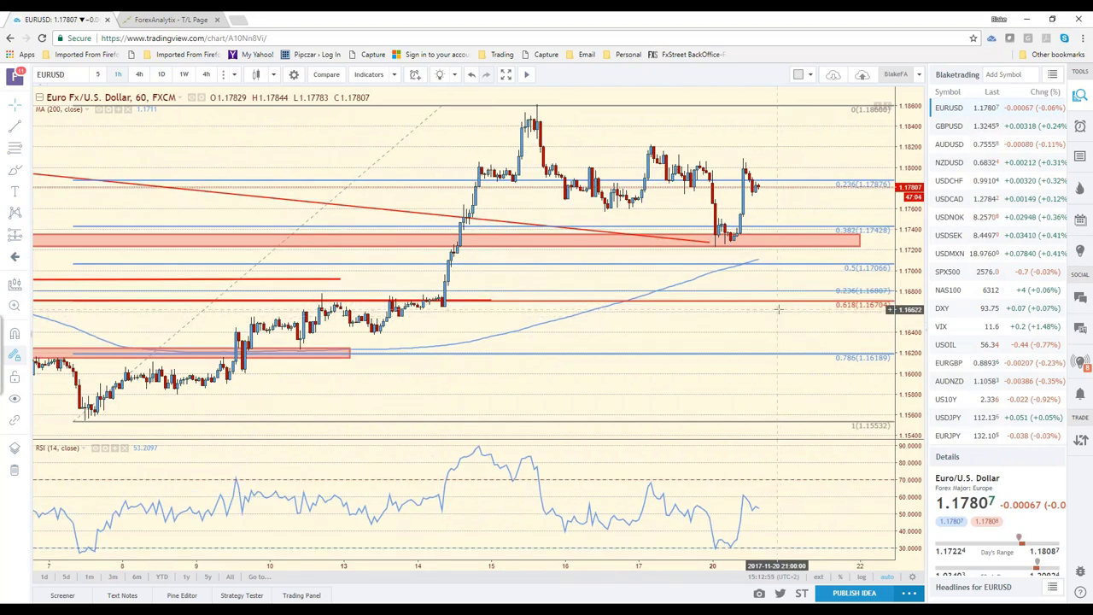
scroll(778, 309, down, 1)
scroll(777, 308, down, 1)
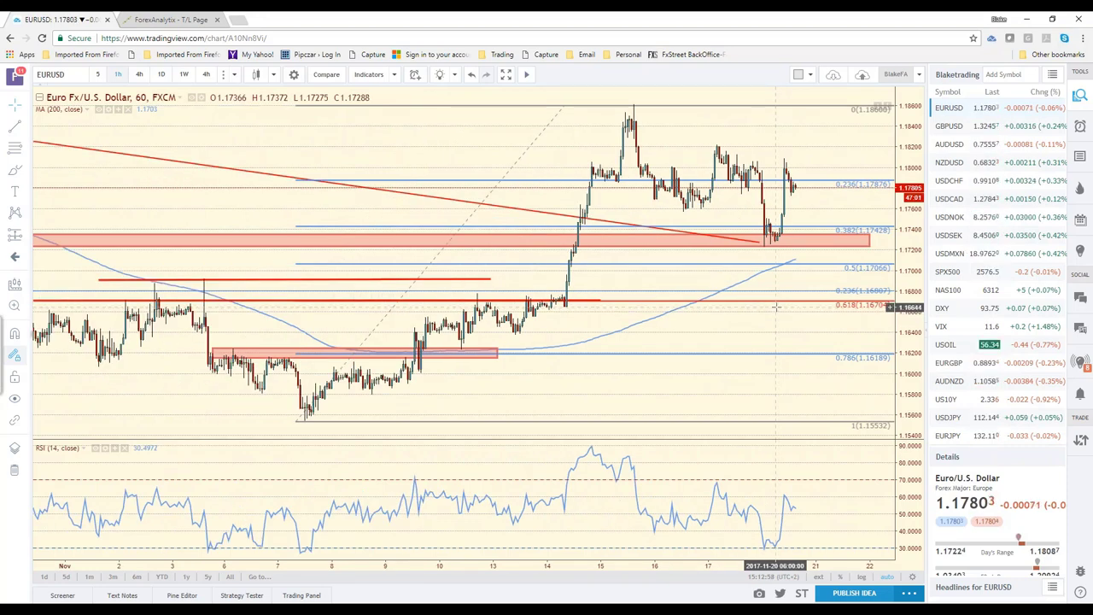
scroll(776, 307, down, 1)
scroll(776, 308, down, 1)
scroll(777, 308, down, 1)
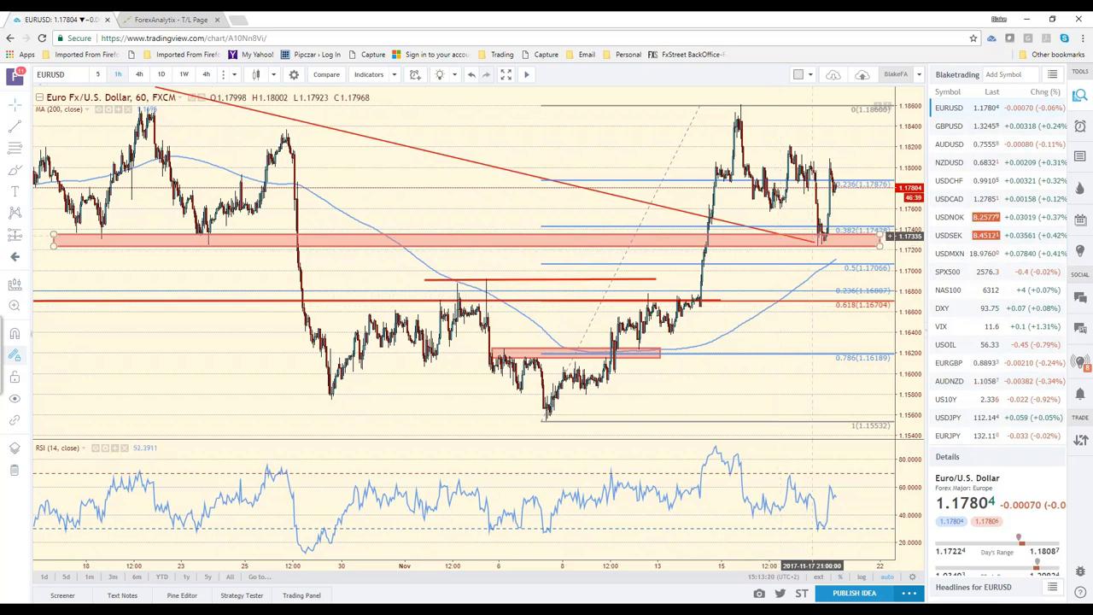
scroll(824, 246, down, 3)
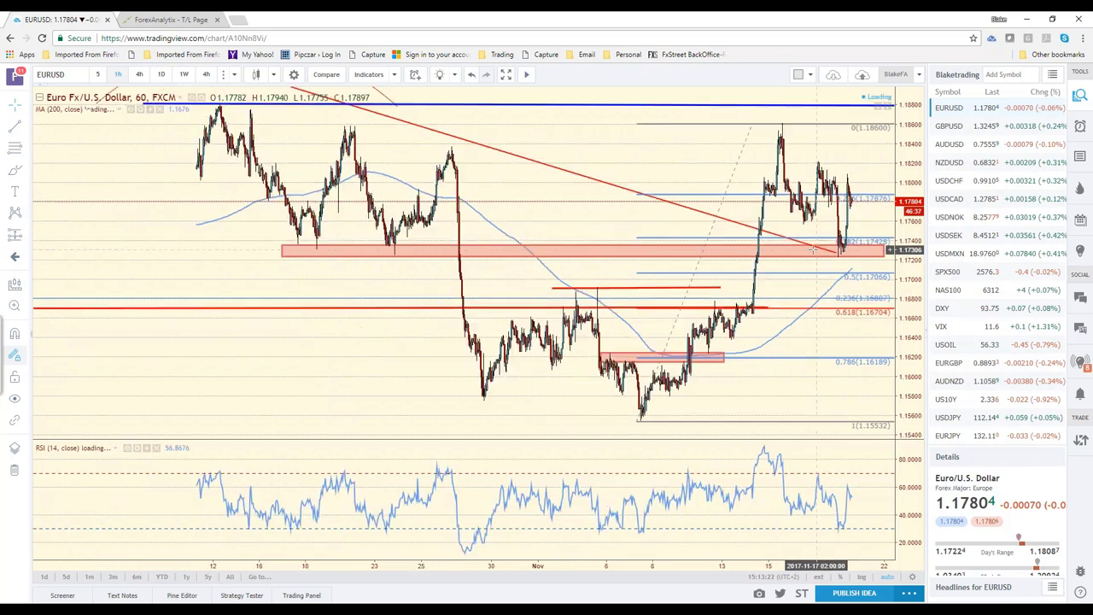
scroll(809, 250, up, 1)
scroll(806, 249, down, 2)
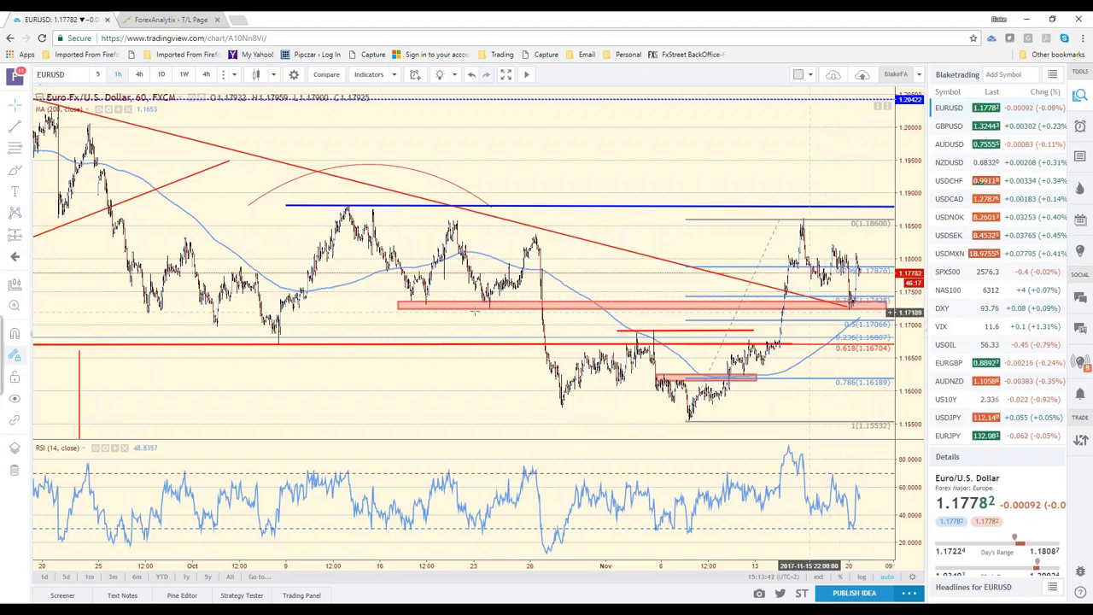
- Switch EURUSD to 4-hour candles and lengthen the falling red trendline's lower-right end
click(140, 75)
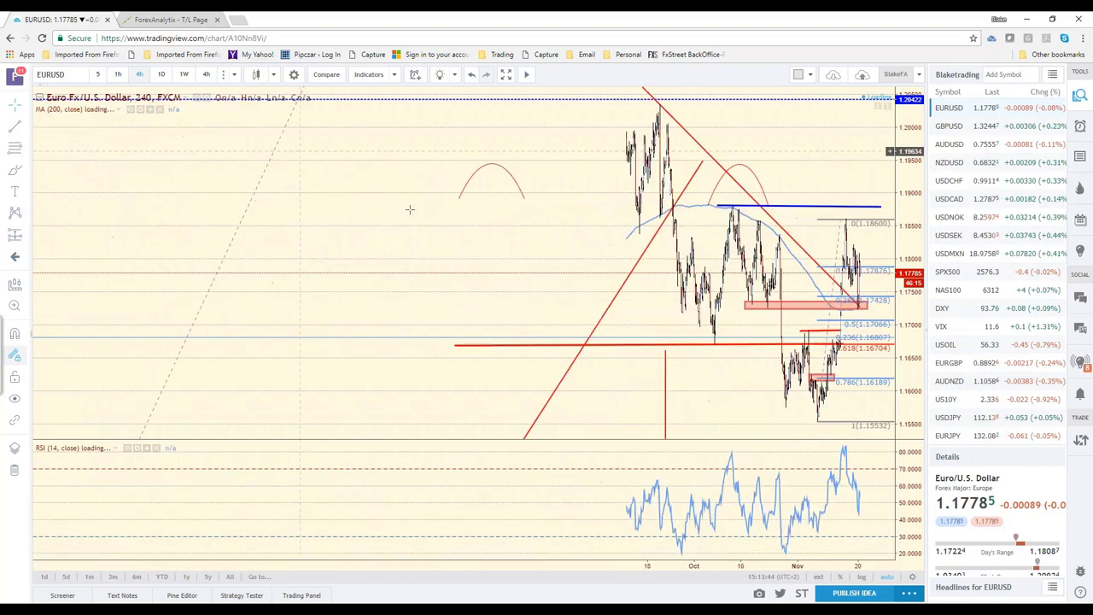
scroll(765, 408, up, 5)
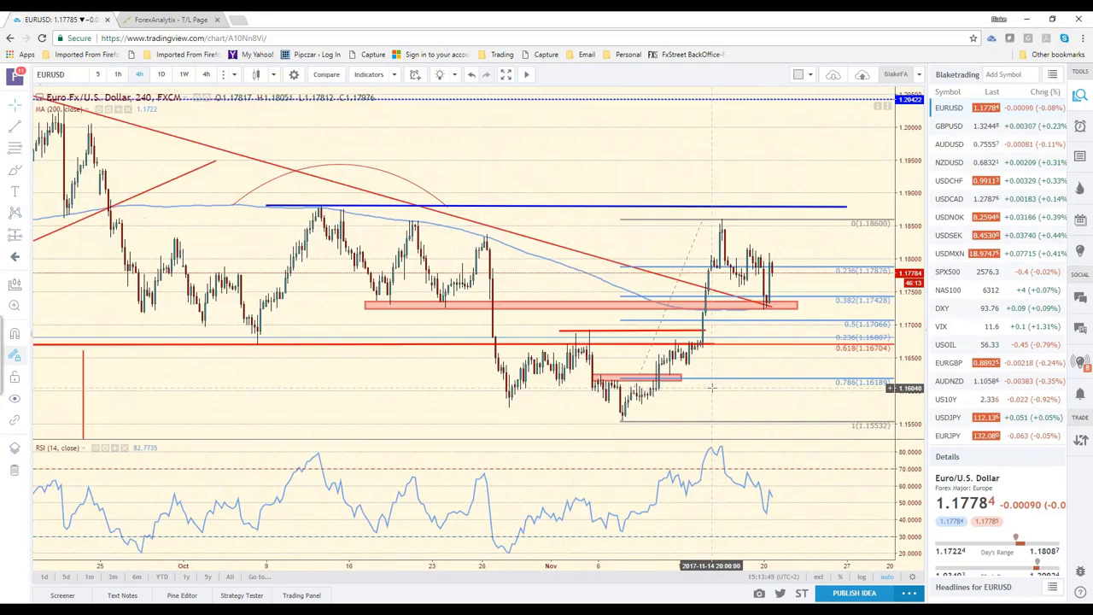
scroll(711, 387, down, 2)
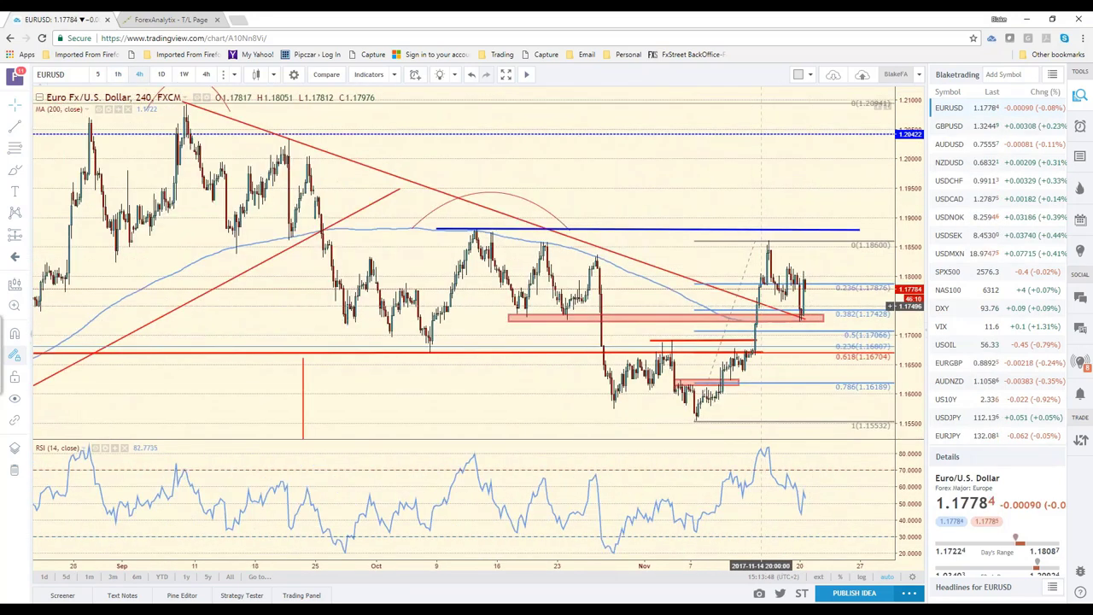
click(805, 320)
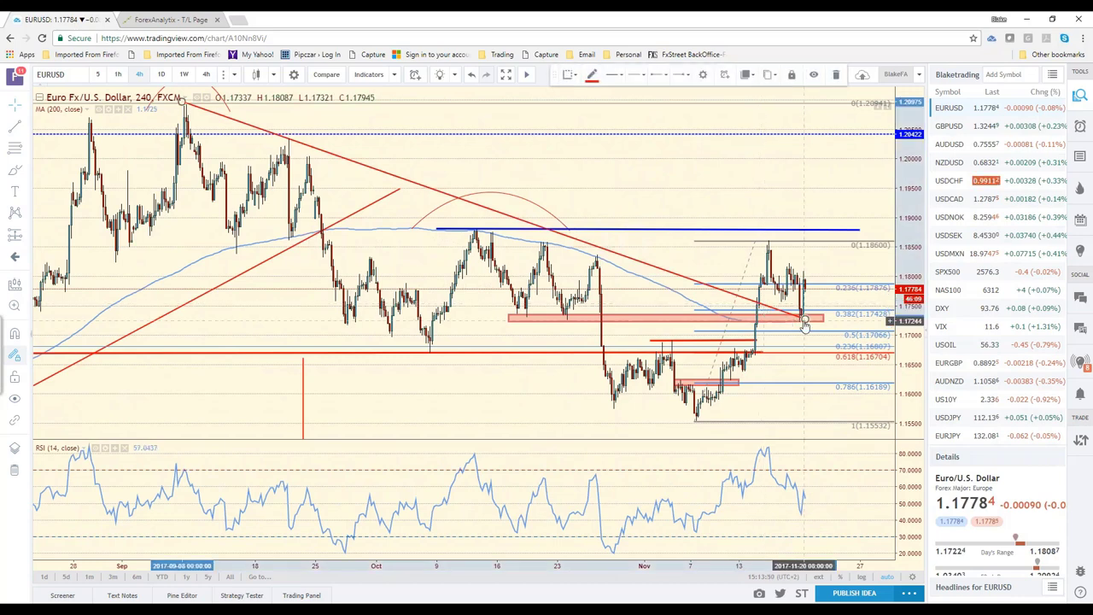
drag(804, 320, 856, 337)
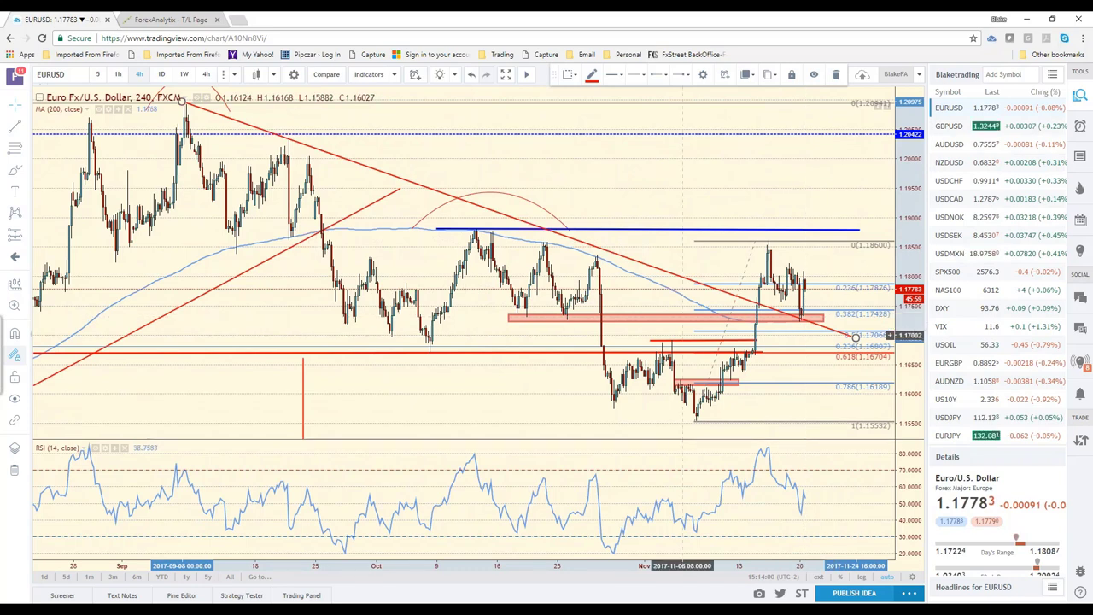
- Shift the red zone onto the 0.382 Fibonacci level near 1.1742
click(543, 317)
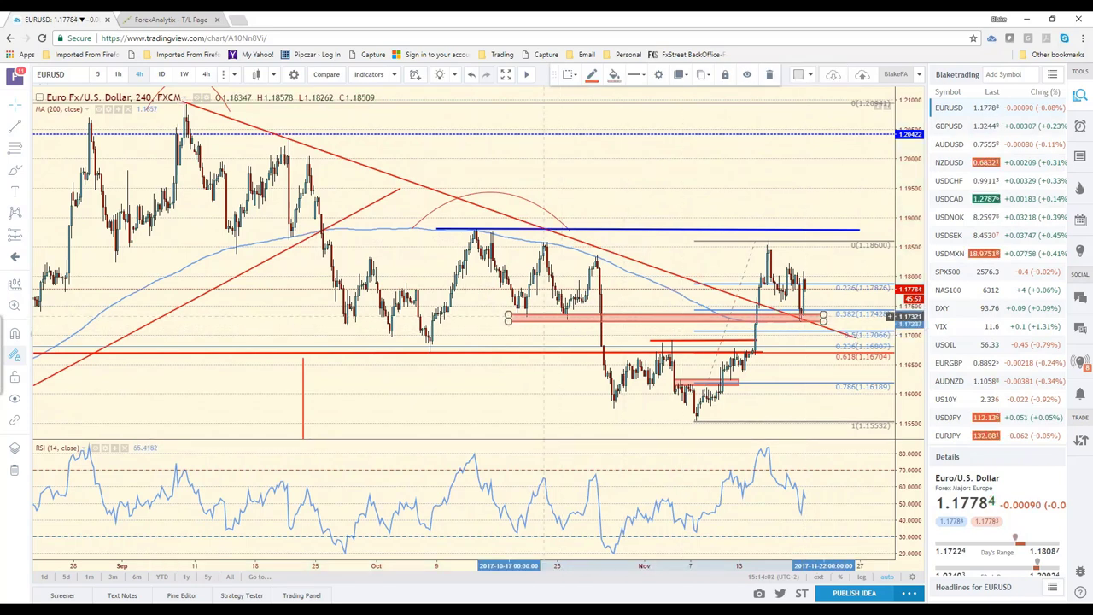
mouse_move(543, 317)
mouse_down()
mouse_move(558, 304)
mouse_move(543, 320)
mouse_up()
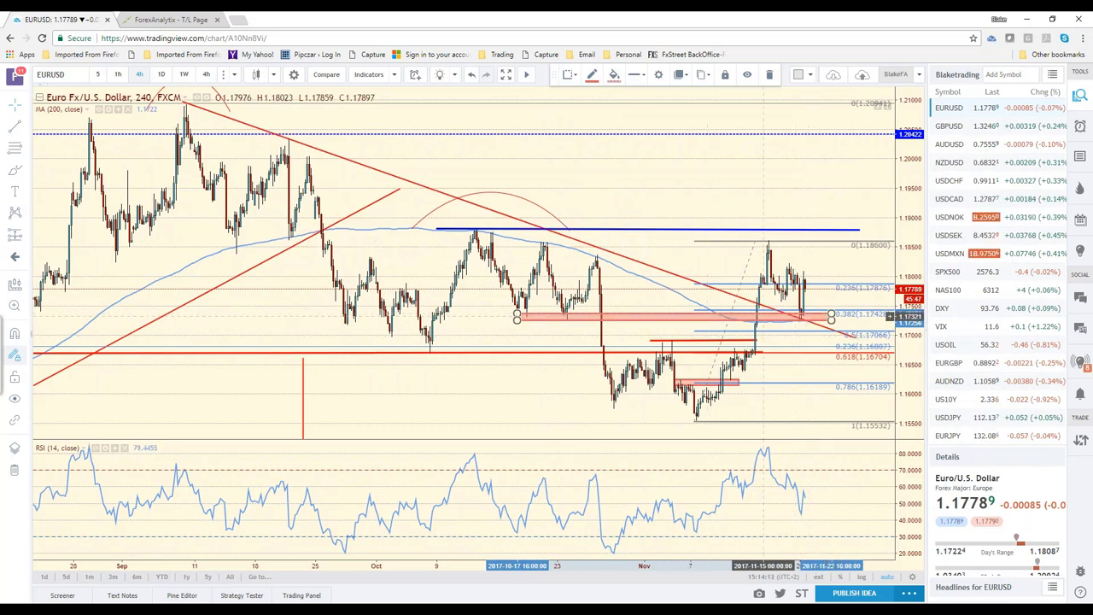
click(260, 314)
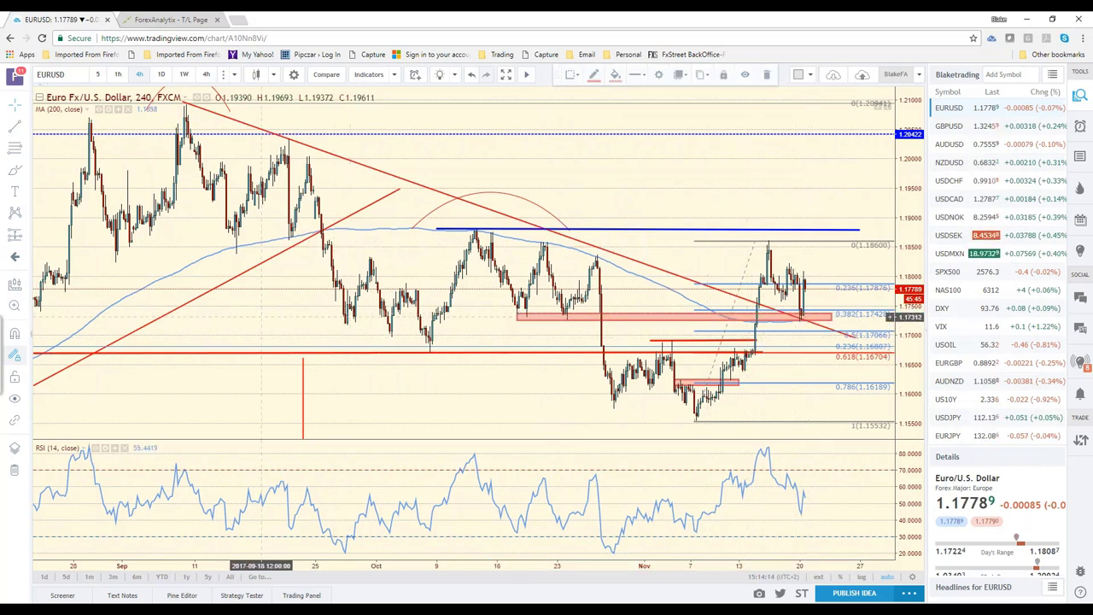
drag(260, 316, 414, 322)
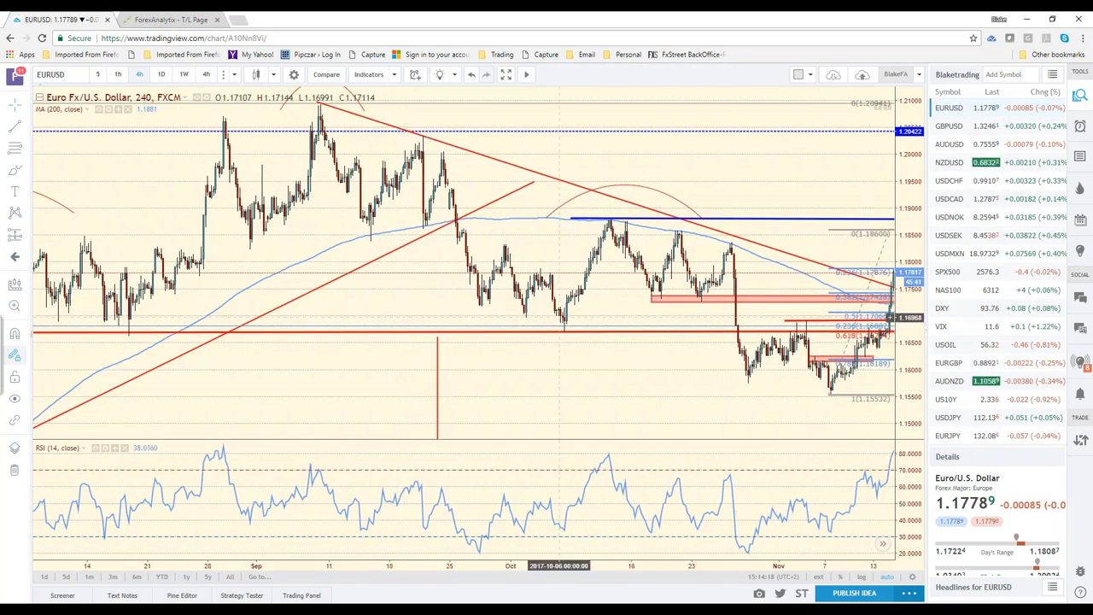
drag(606, 310, 466, 312)
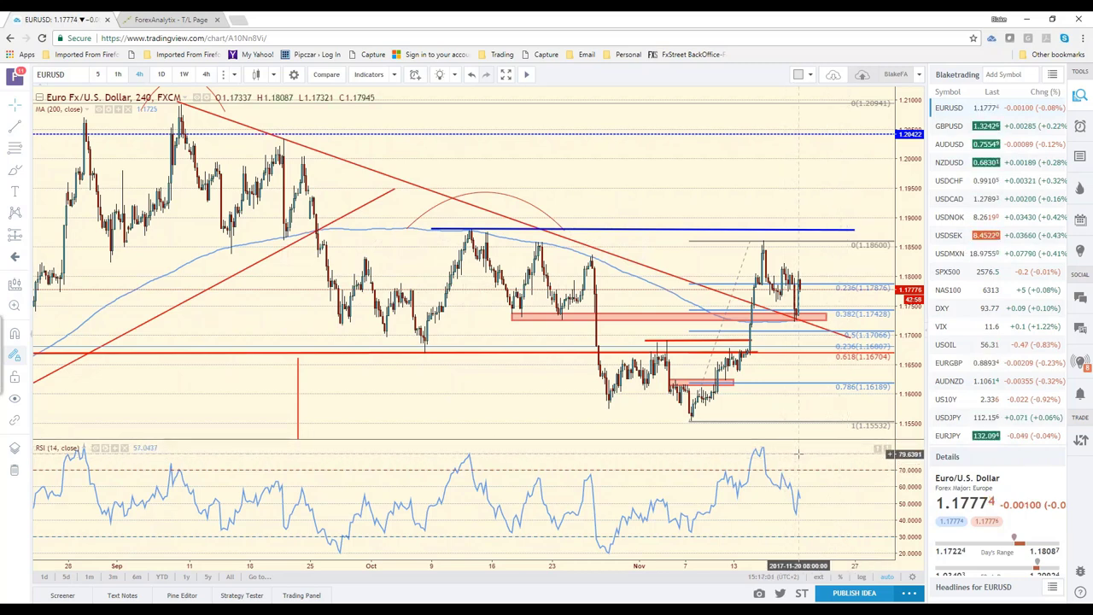
scroll(798, 453, down, 1)
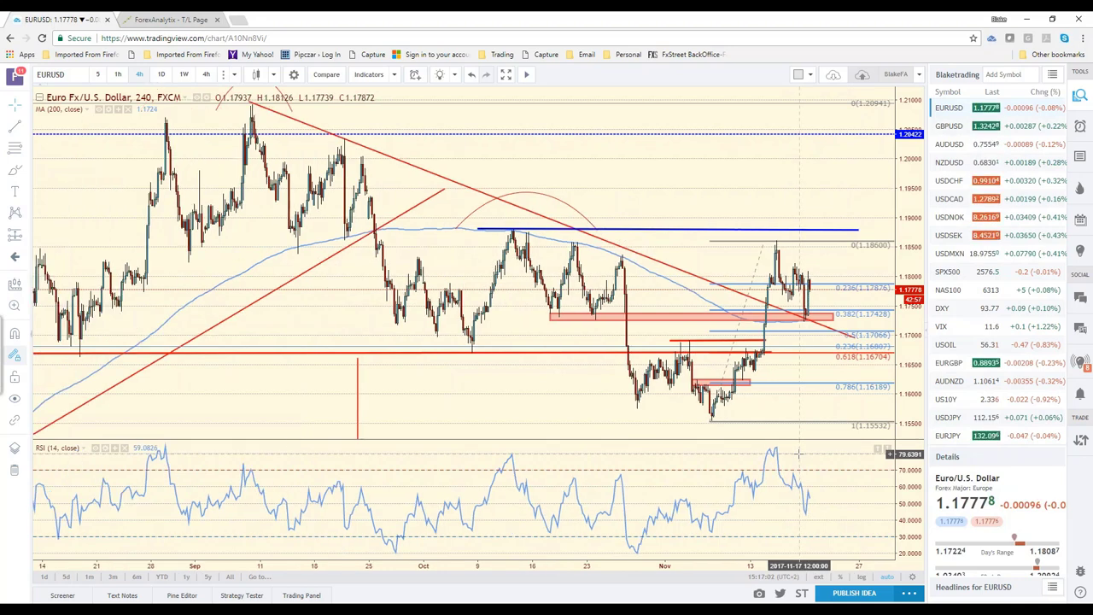
scroll(799, 453, down, 1)
scroll(798, 457, up, 1)
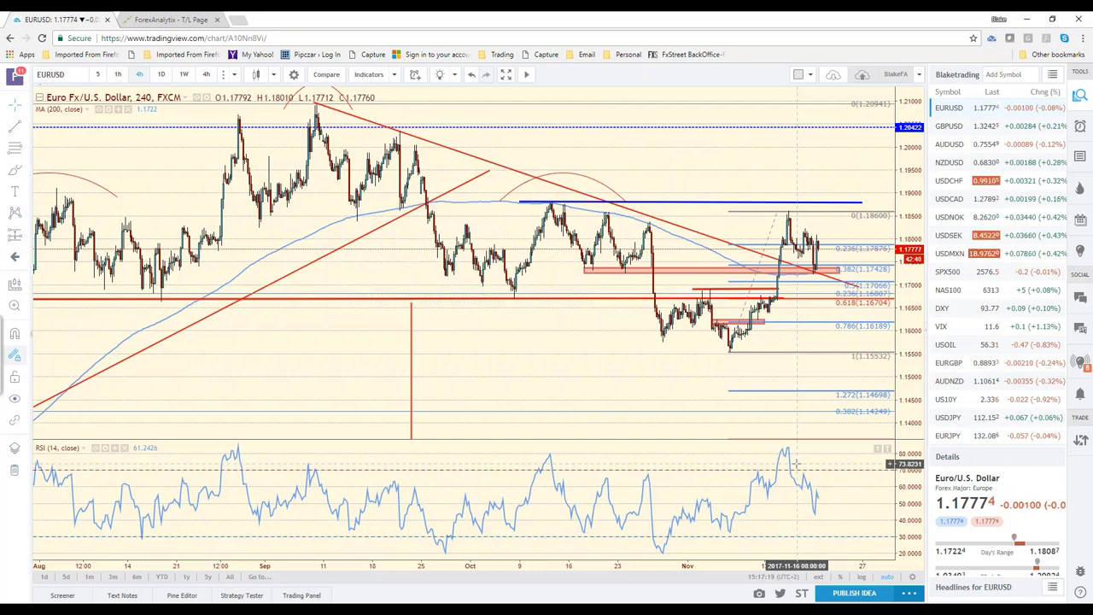
- On USDJPY 4-hour, remove the short red line near 112.5 and extend the falling trendline to about 112.83
click(960, 420)
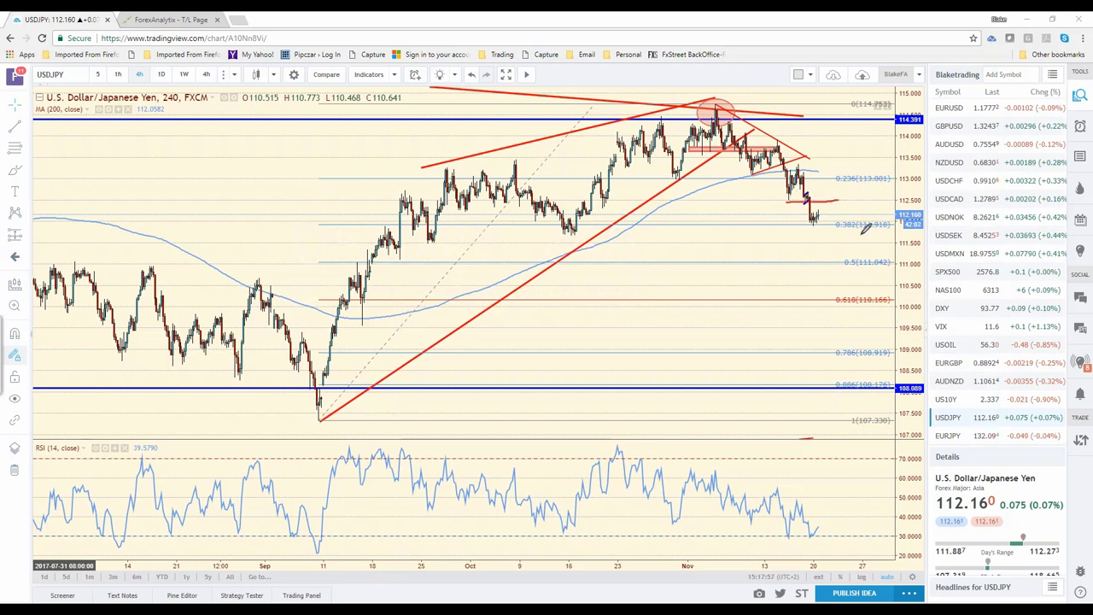
key(ctrl+z)
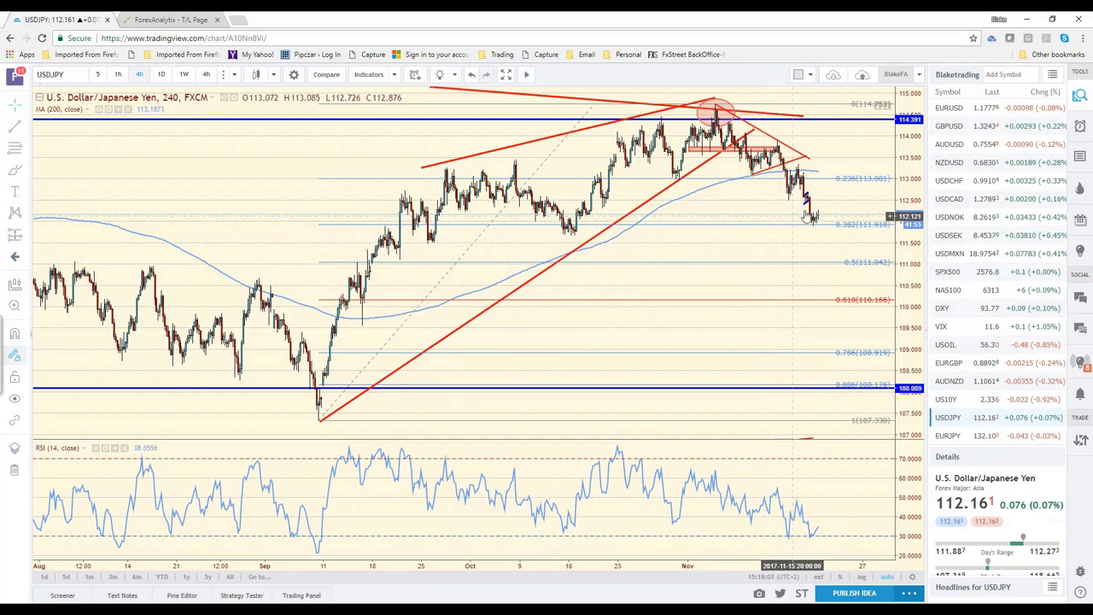
drag(810, 161, 851, 185)
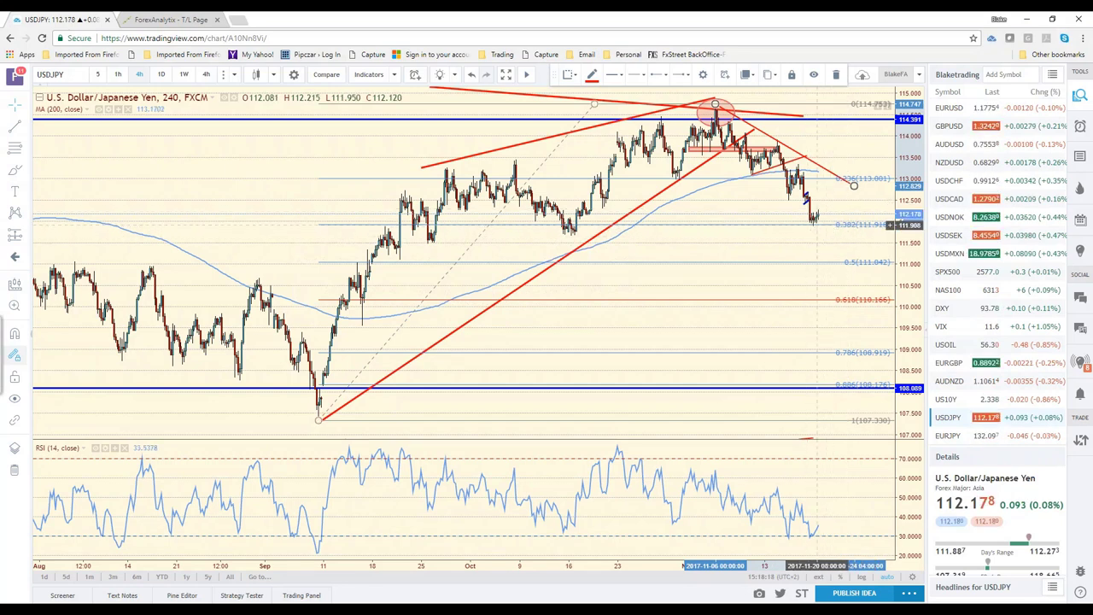
- Draw a small red rectangle zone from about 112.48 to 112.63 above the latest USDJPY candles
scroll(815, 229, up, 2)
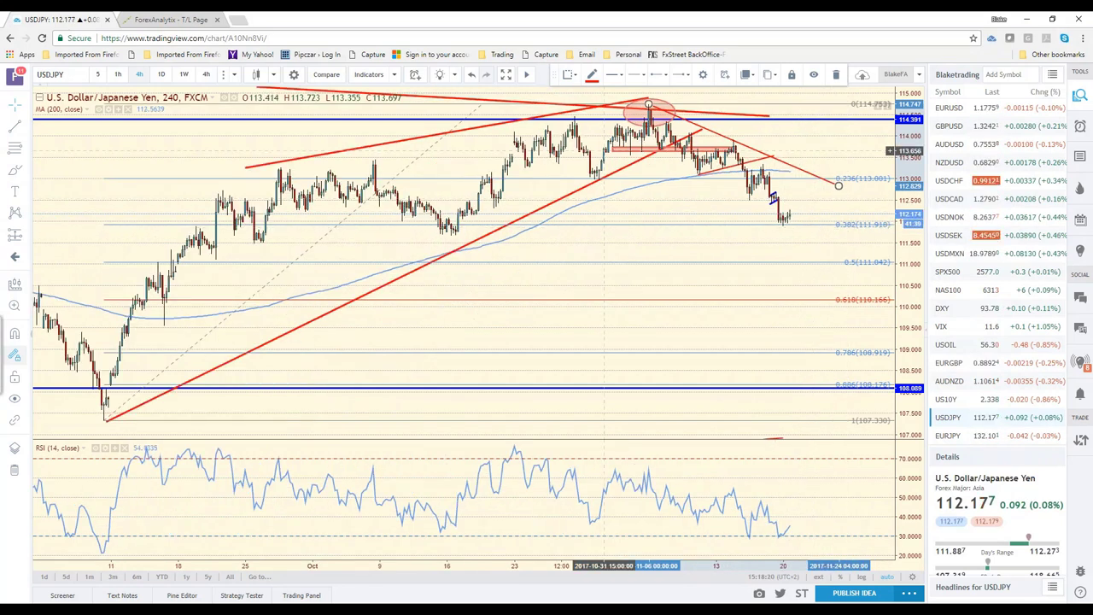
click(24, 169)
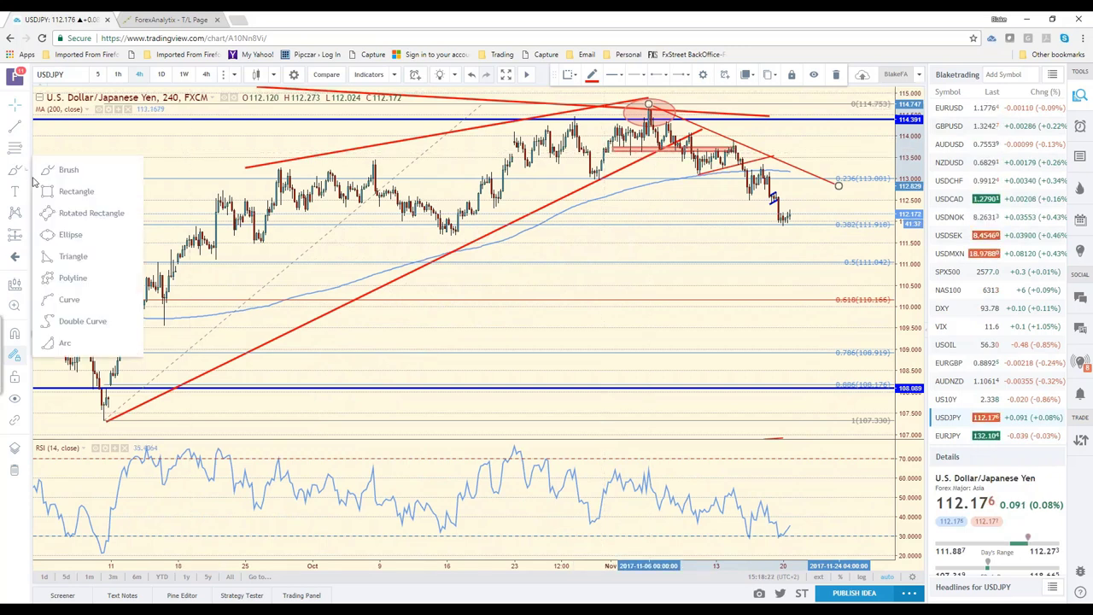
click(87, 193)
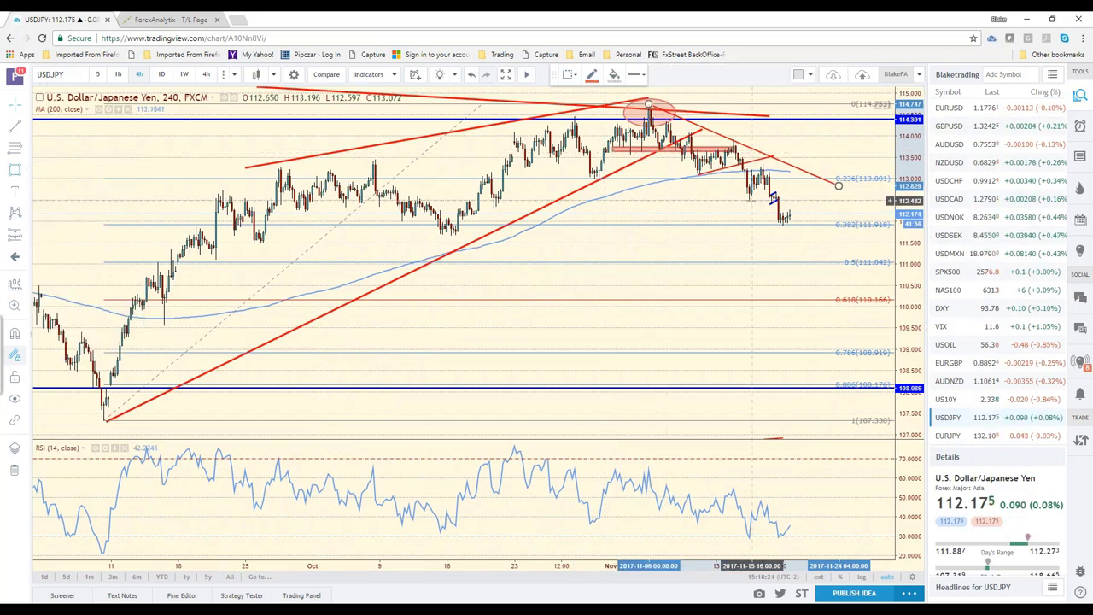
drag(751, 200, 841, 195)
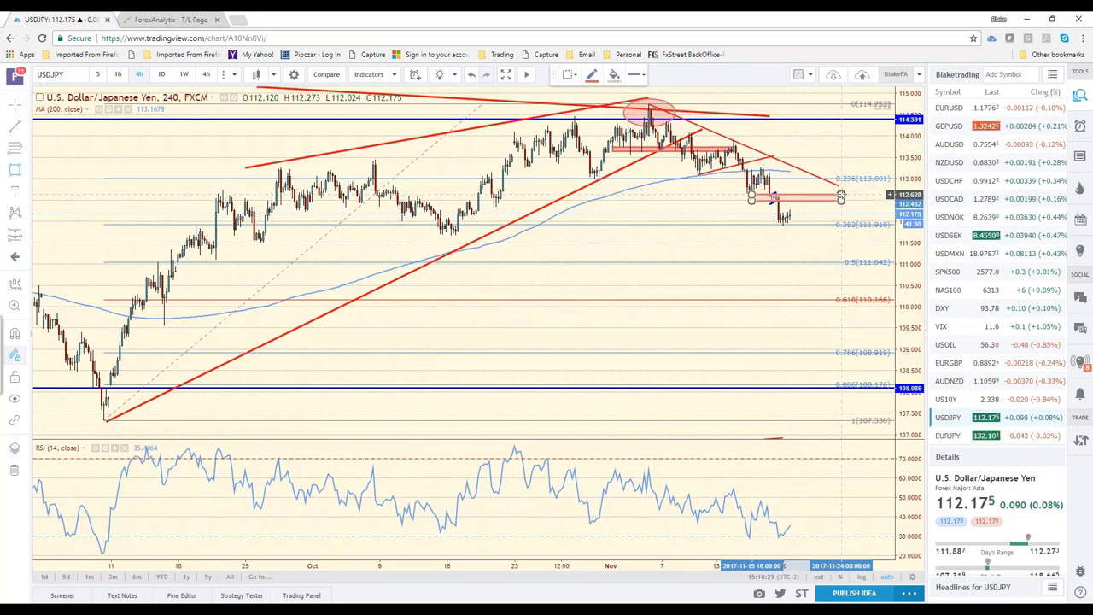
click(773, 199)
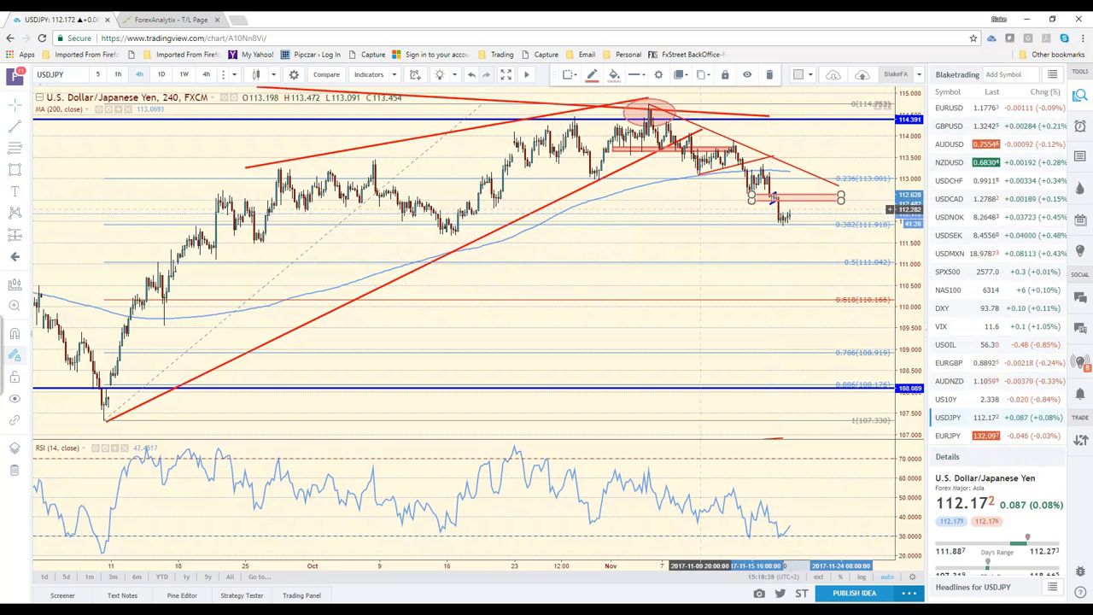
- Switch USDJPY to the 1-hour timeframe, zoom out to review it, then load EURUSD
click(121, 77)
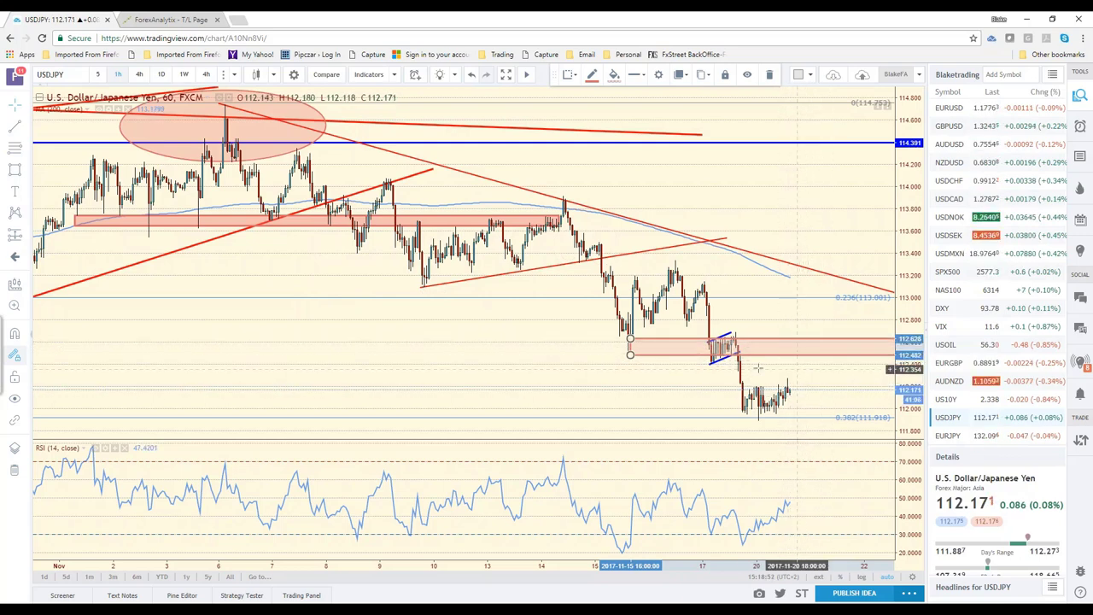
scroll(484, 362, down, 2)
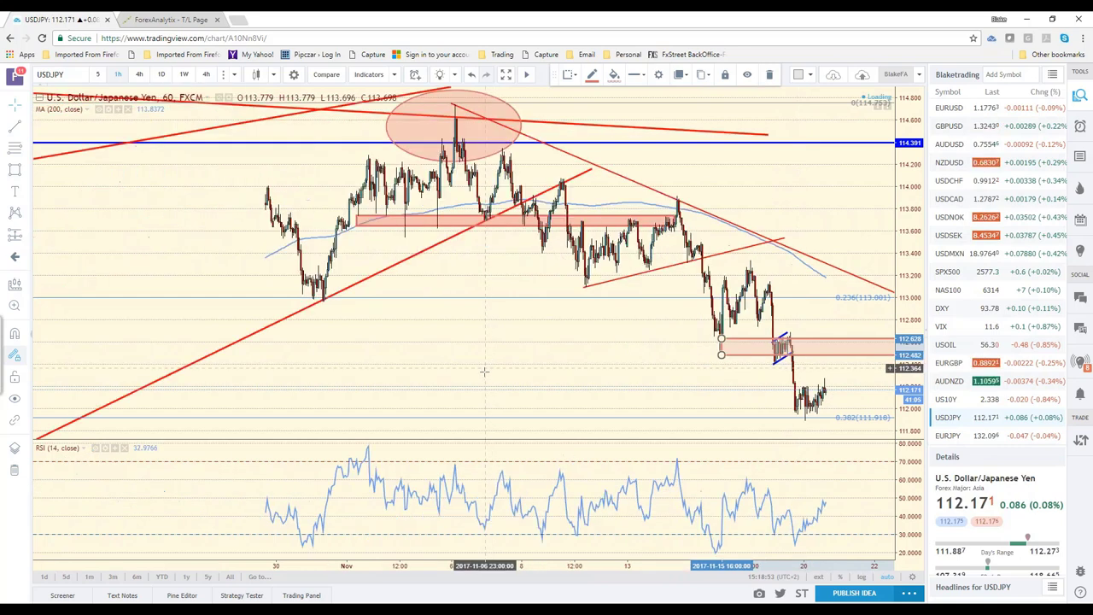
scroll(484, 371, down, 1)
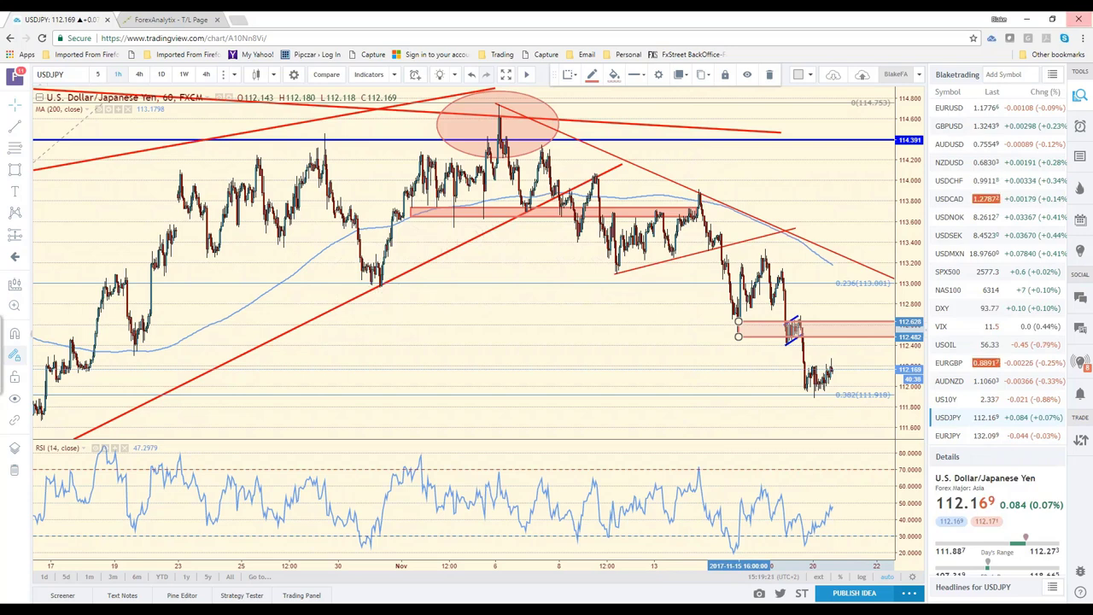
click(955, 111)
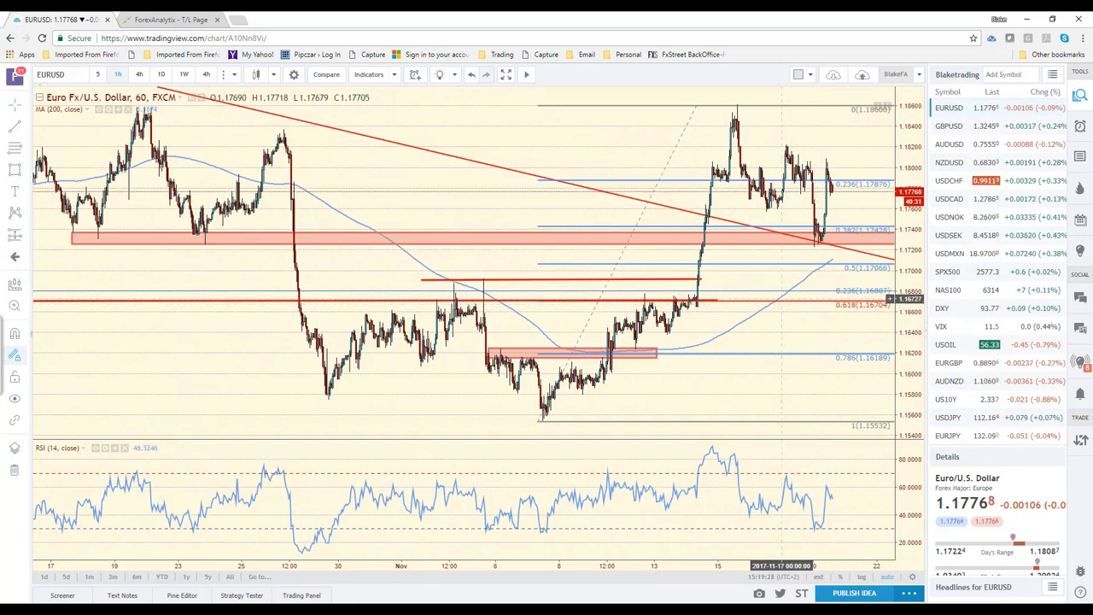
- Zoom out on the EURUSD chart and switch it to the 4-hour timeframe
scroll(781, 299, down, 2)
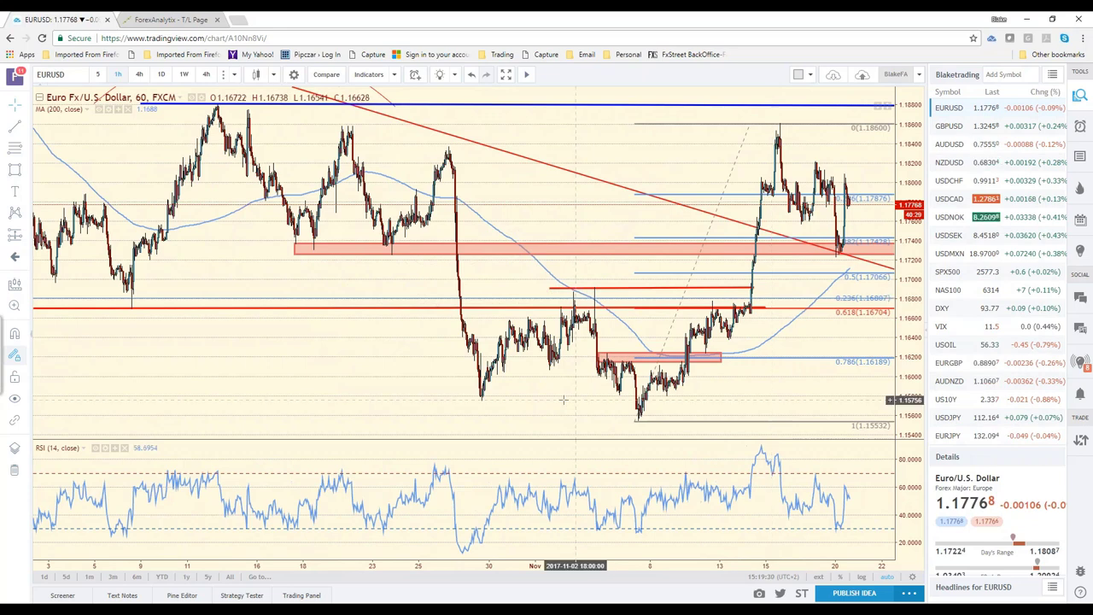
scroll(517, 398, down, 1)
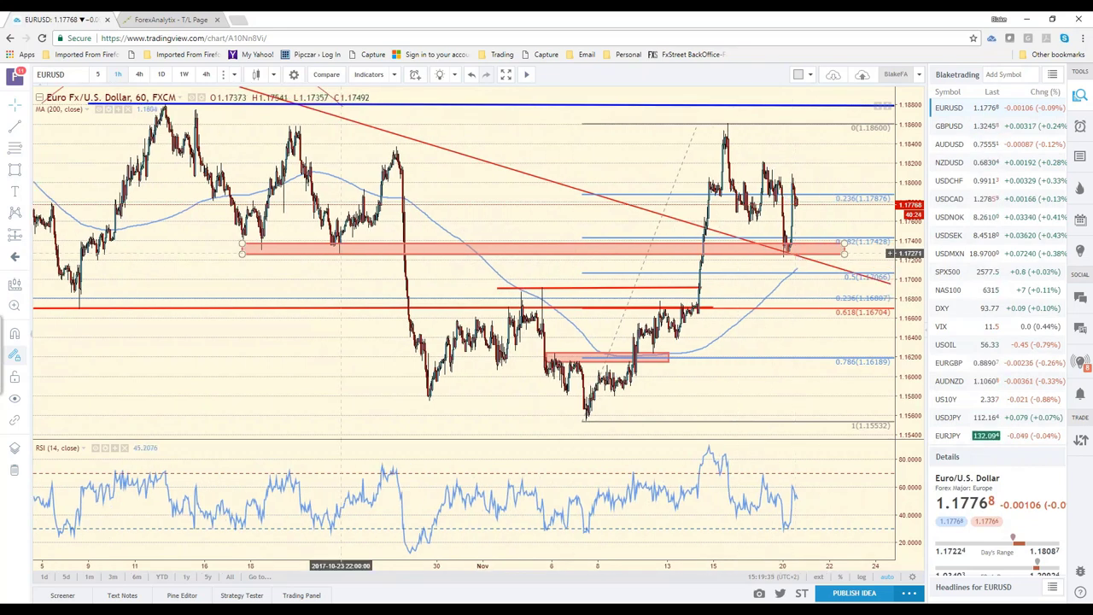
click(139, 75)
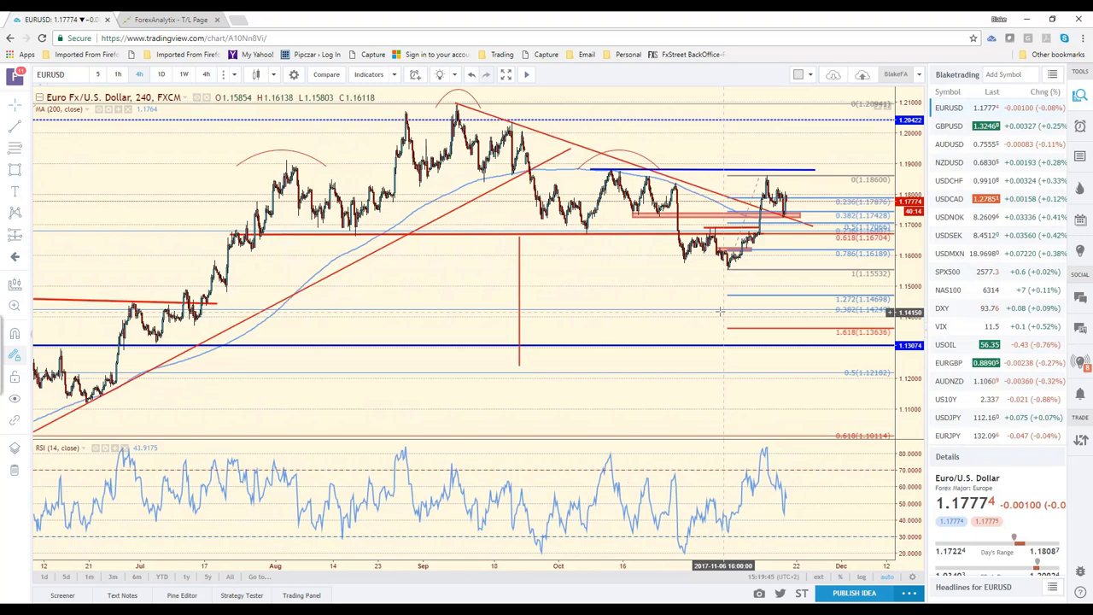
- Zoom the EURUSD chart and inspect the pink support zone and Fibonacci retracement
scroll(719, 312, up, 2)
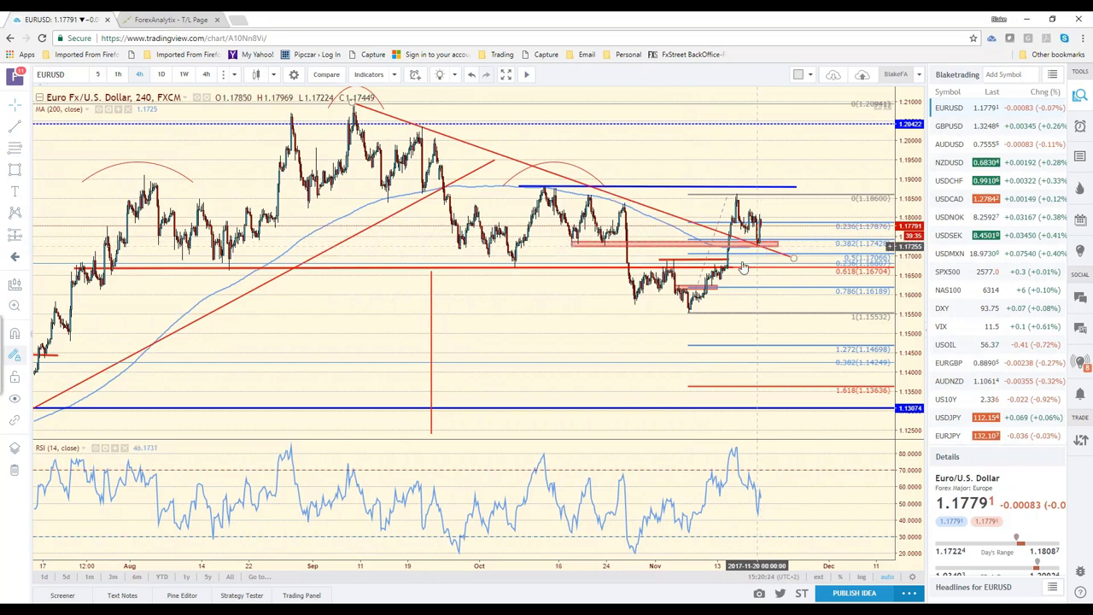
scroll(743, 267, up, 2)
scroll(742, 267, up, 2)
scroll(747, 277, down, 3)
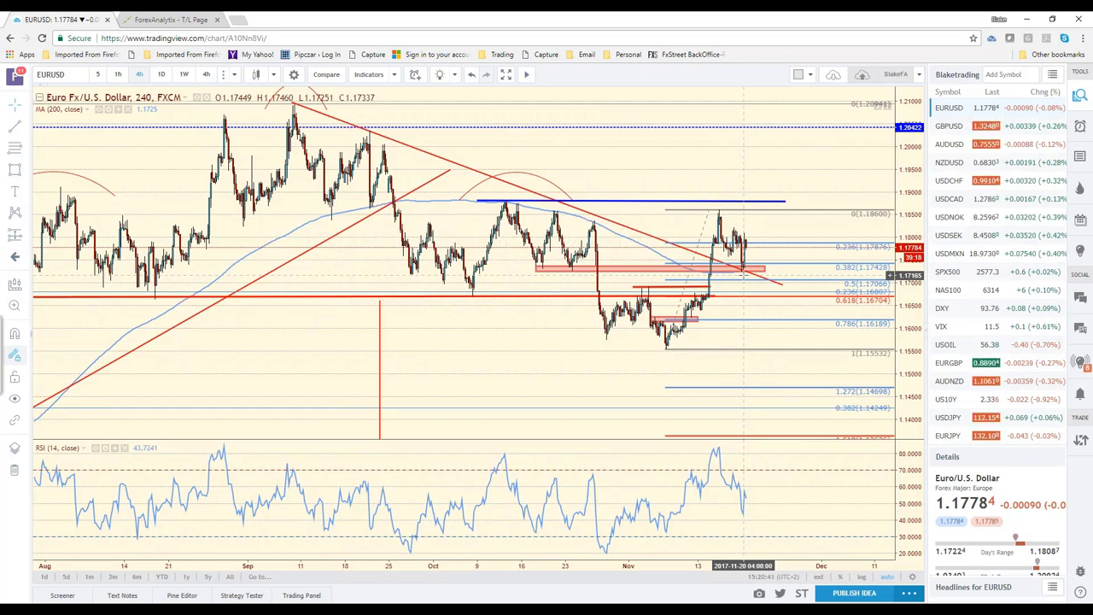
click(747, 270)
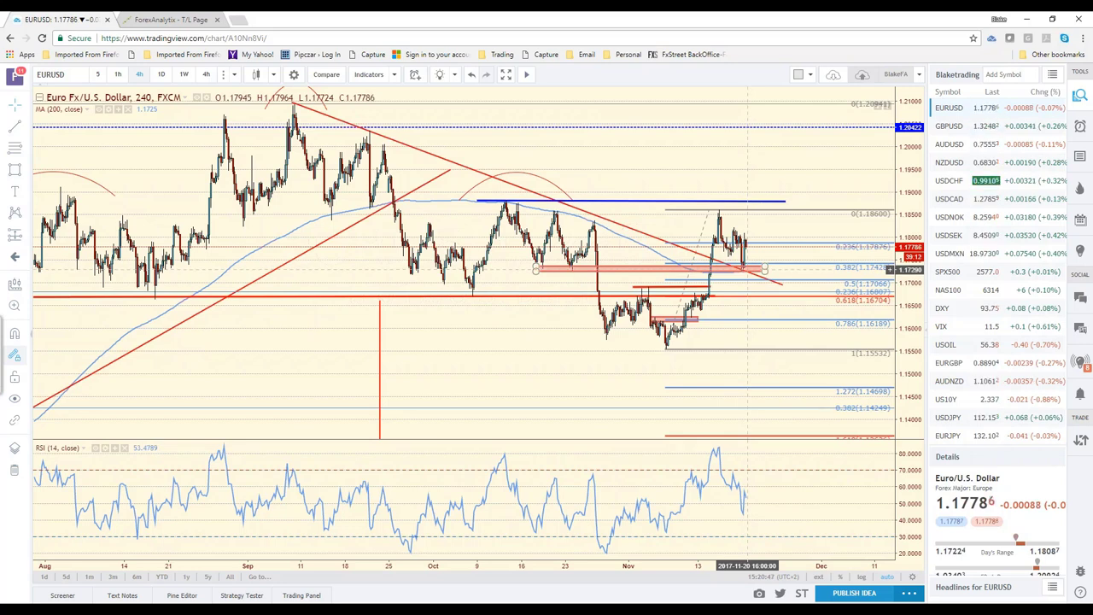
click(746, 266)
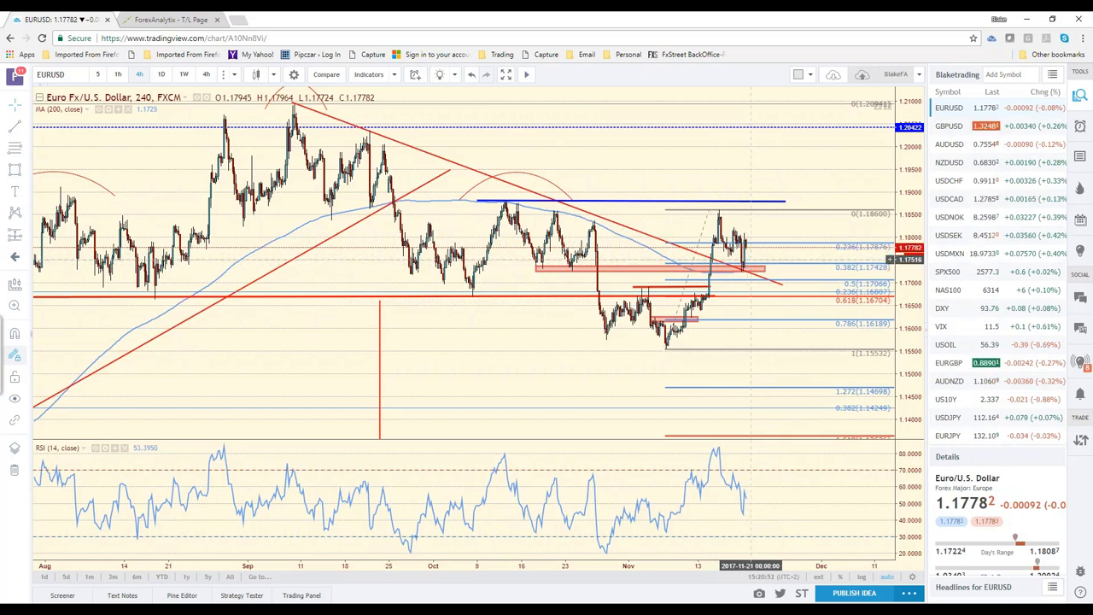
- Inspect the red downward trendline and red zone near 1.1728, then load GBPUSD
click(754, 269)
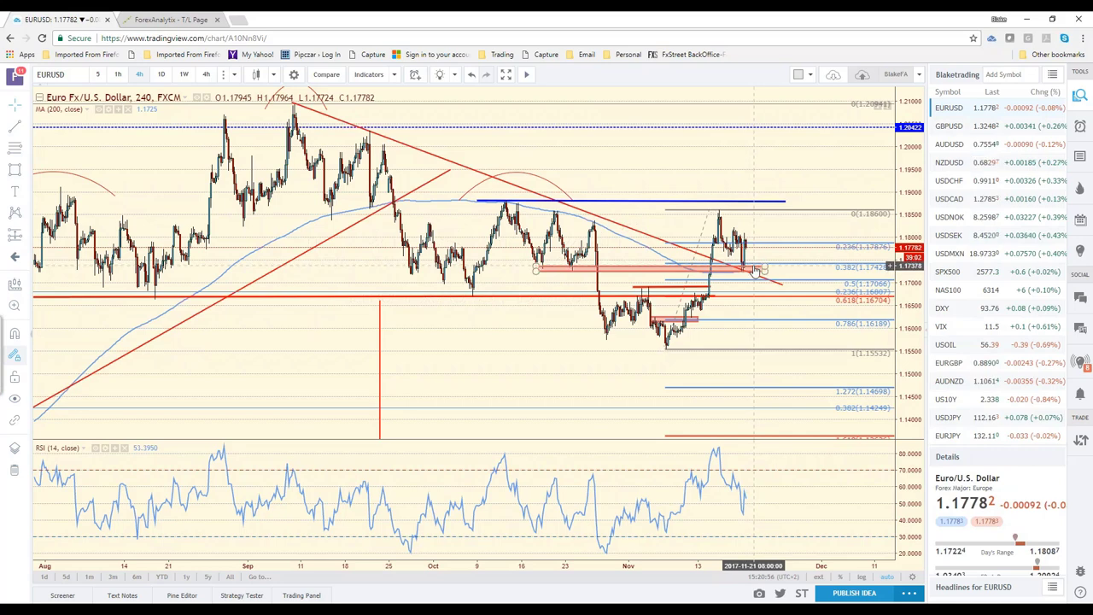
click(755, 277)
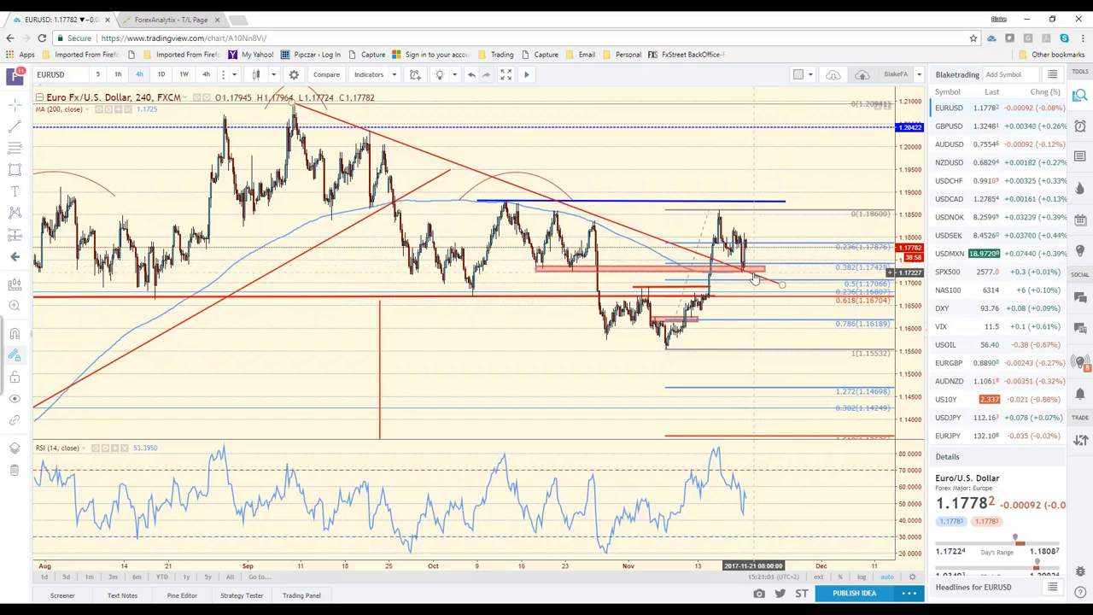
click(755, 278)
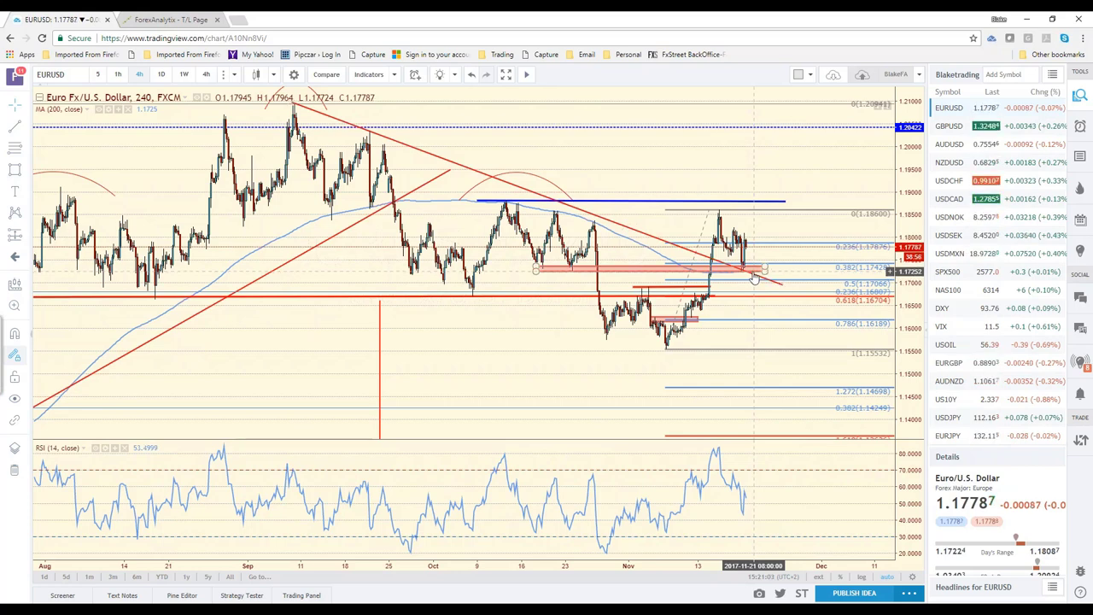
click(755, 277)
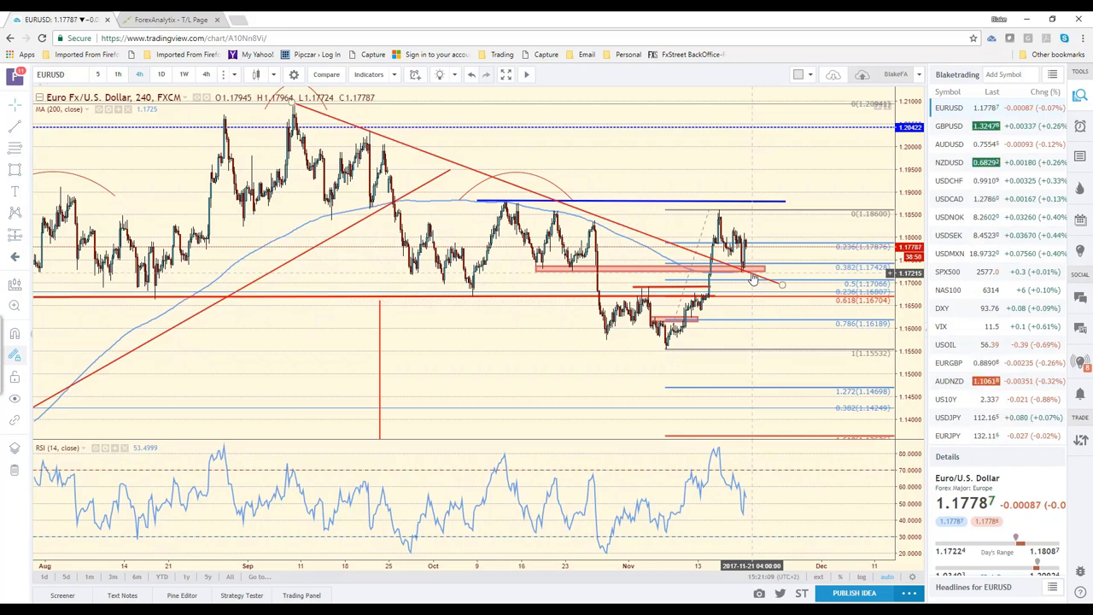
click(755, 272)
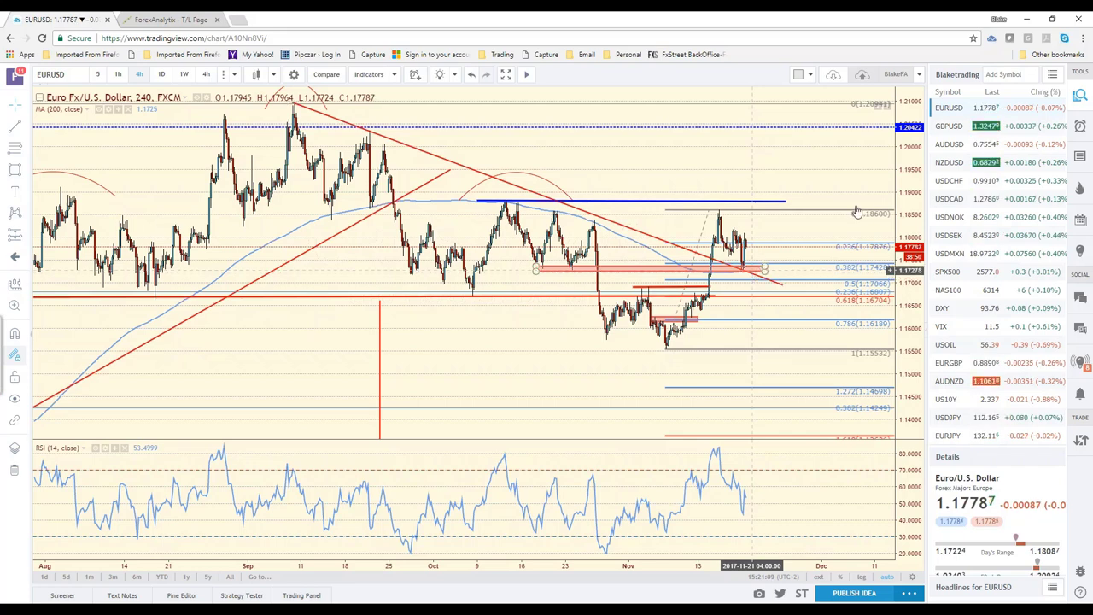
click(950, 126)
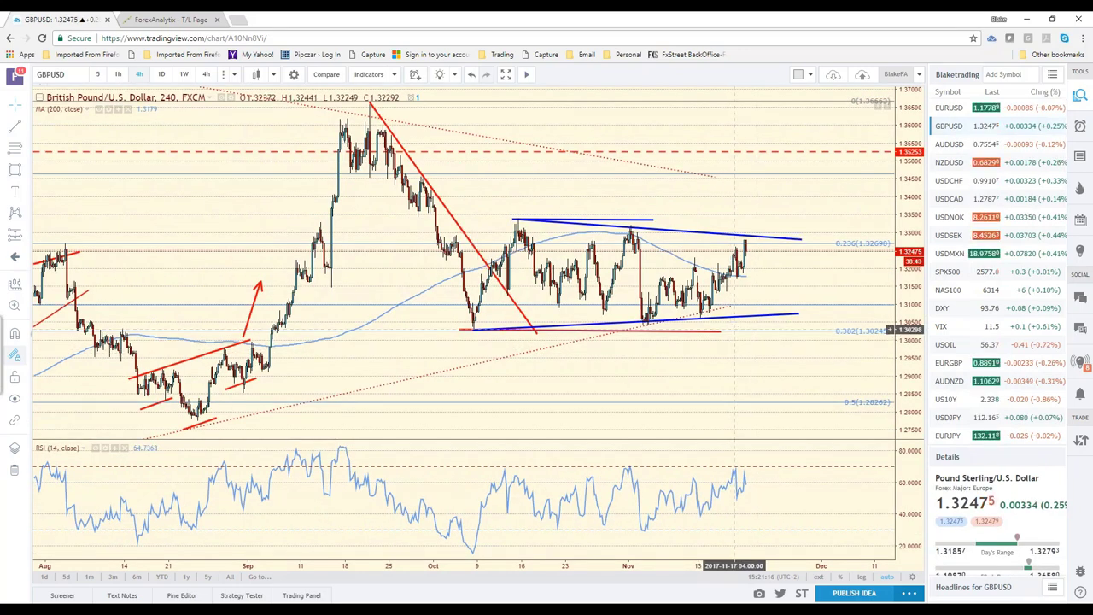
- Inspect the upper and lower blue GBPUSD trendlines, then switch to the daily timeframe
click(801, 239)
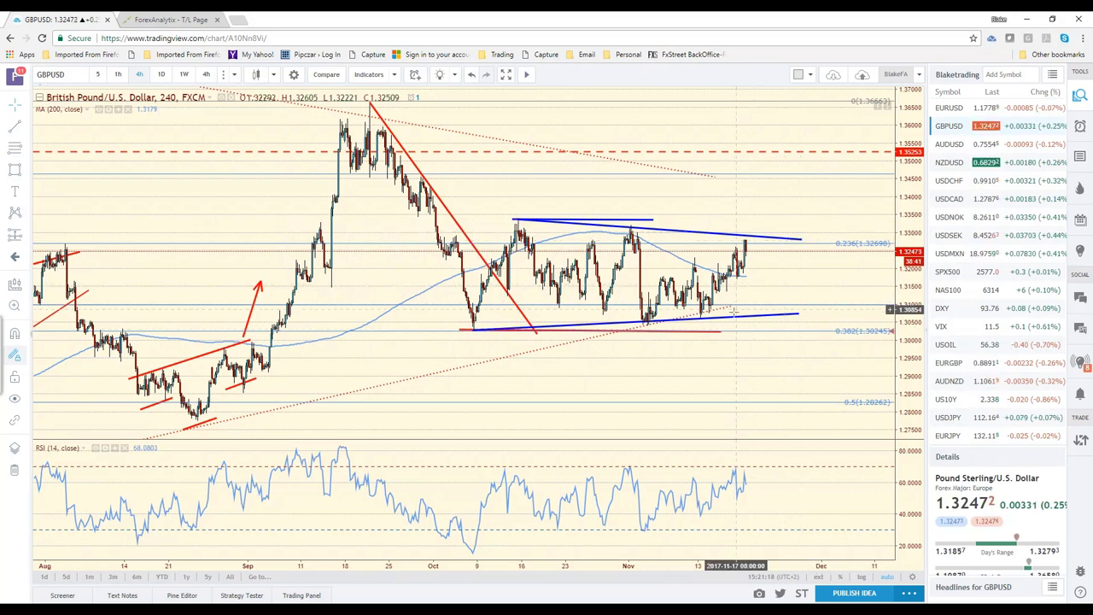
click(715, 314)
click(646, 282)
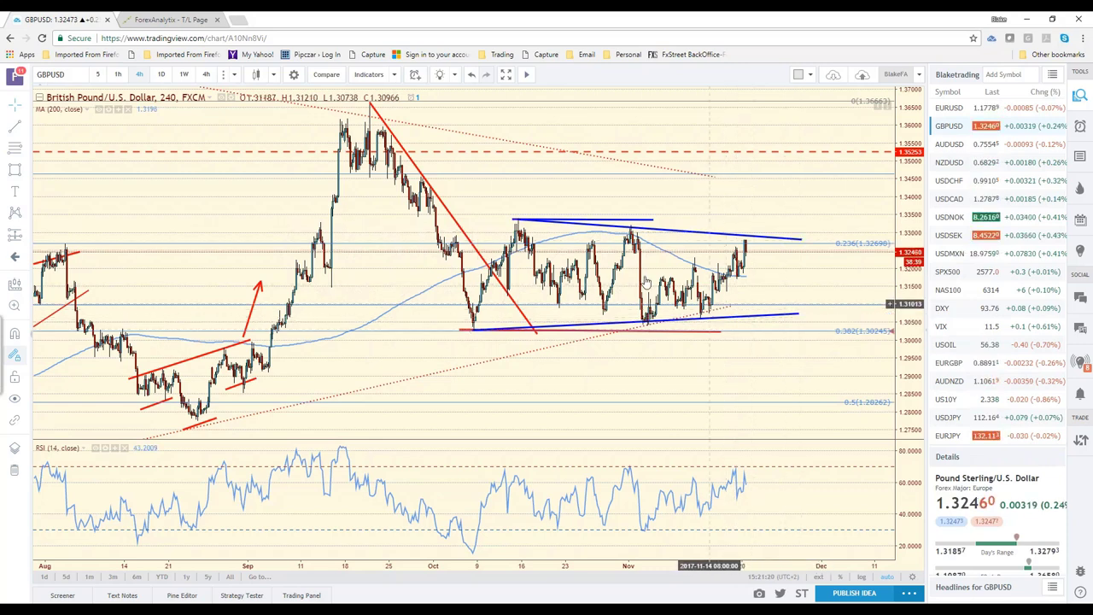
click(162, 75)
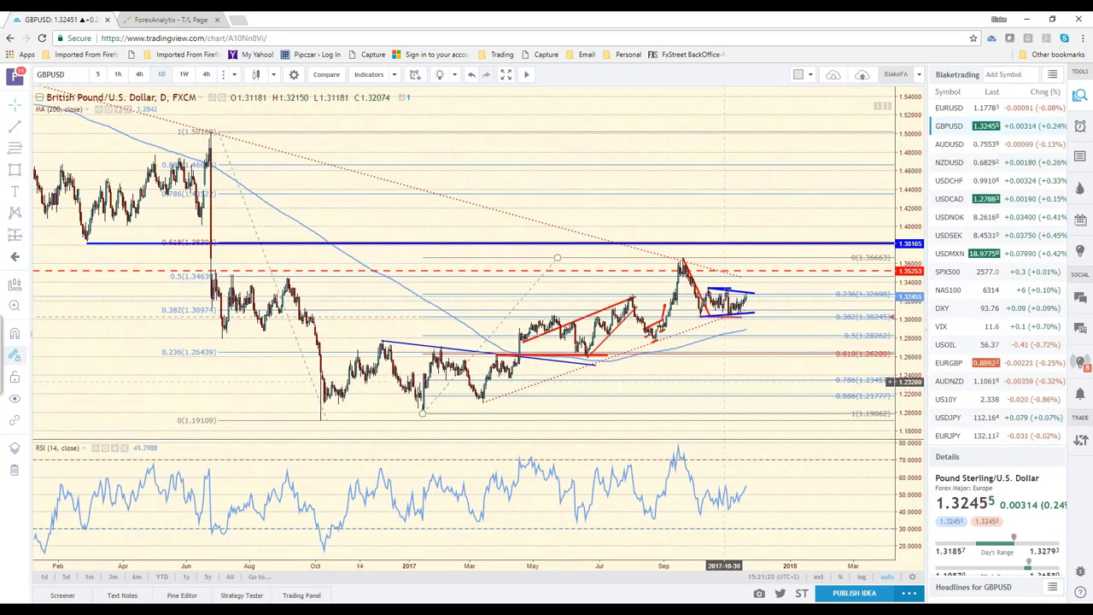
- Extend the lower dotted GBPUSD trendline further to the right
scroll(707, 267, up, 3)
click(707, 267)
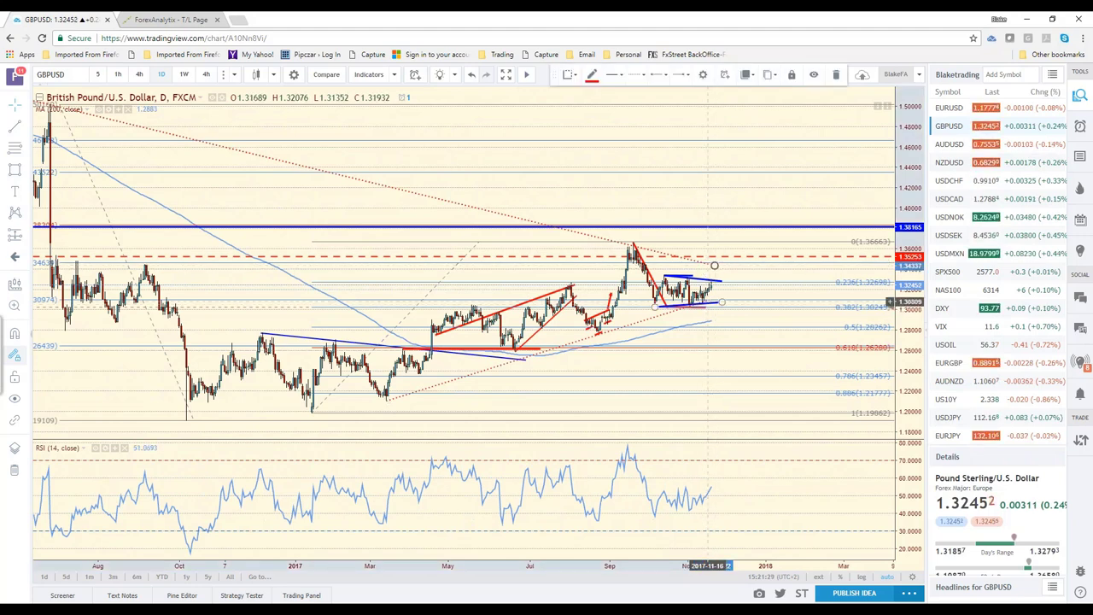
click(707, 303)
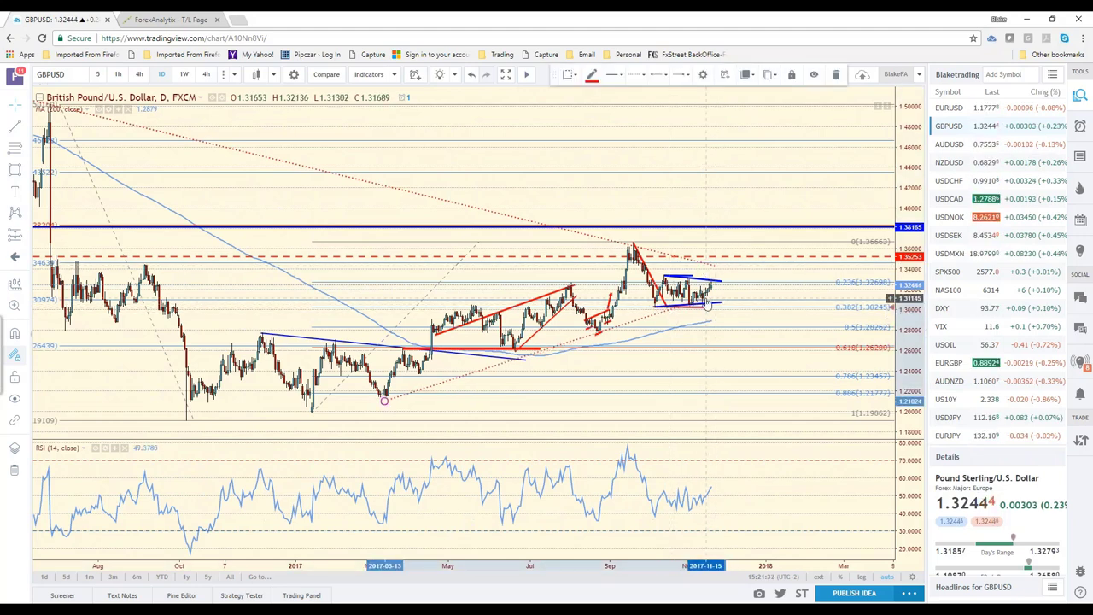
drag(707, 303, 720, 299)
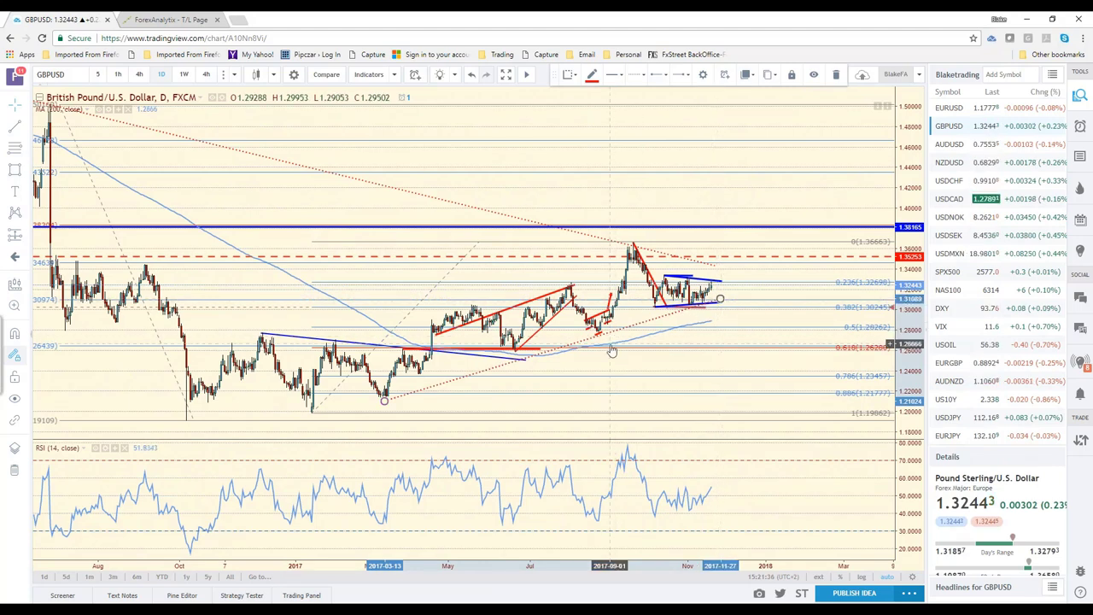
- Zoom out to review the GBPUSD daily chart, then switch to AUDUSD
scroll(611, 350, down, 2)
scroll(611, 361, down, 2)
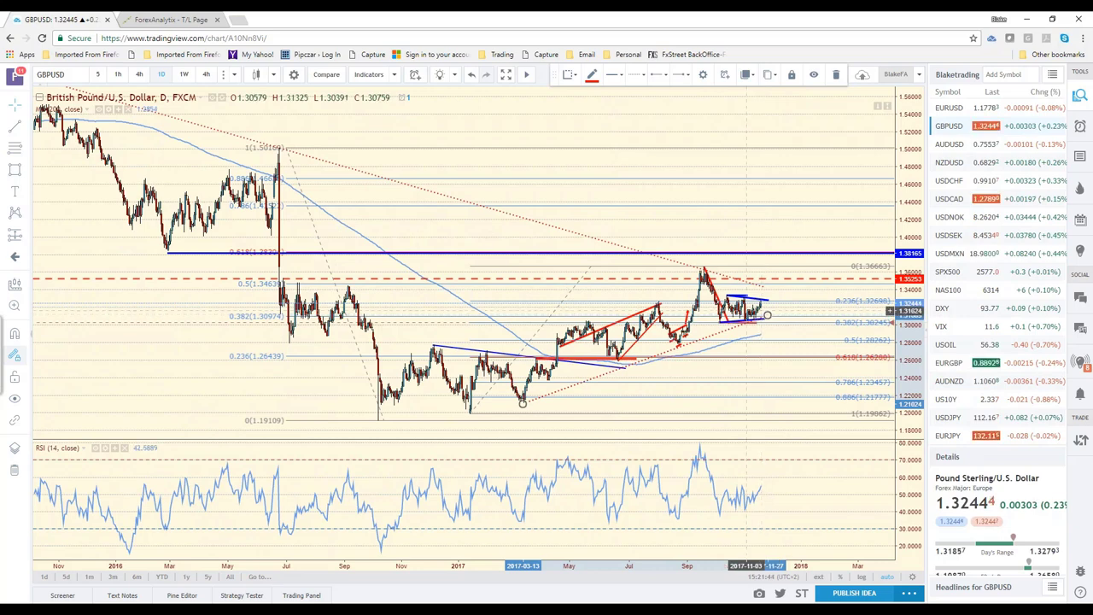
scroll(747, 311, down, 3)
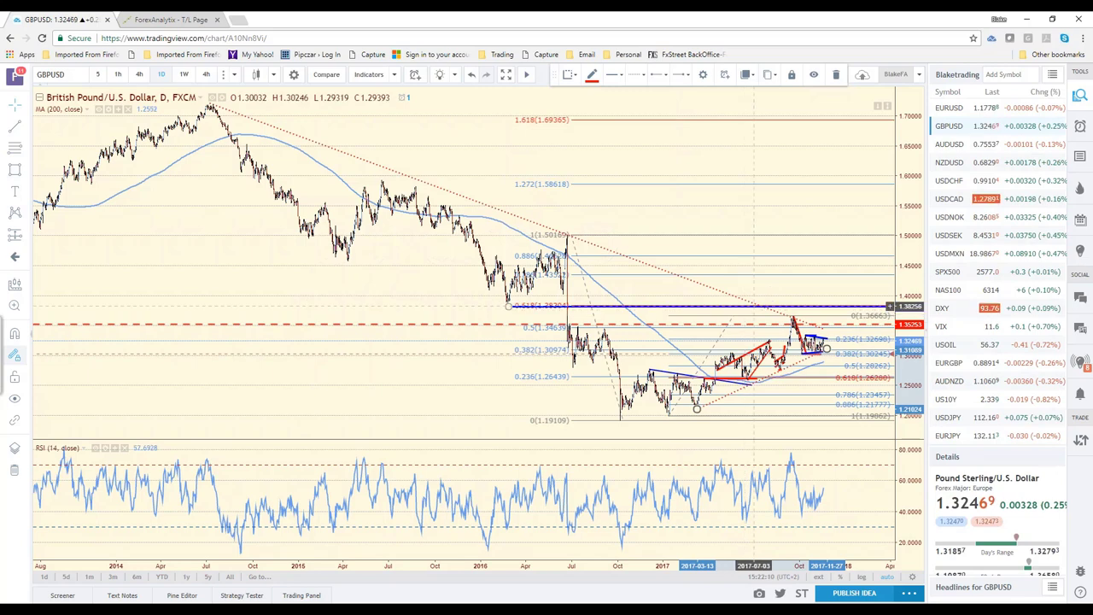
scroll(825, 348, up, 3)
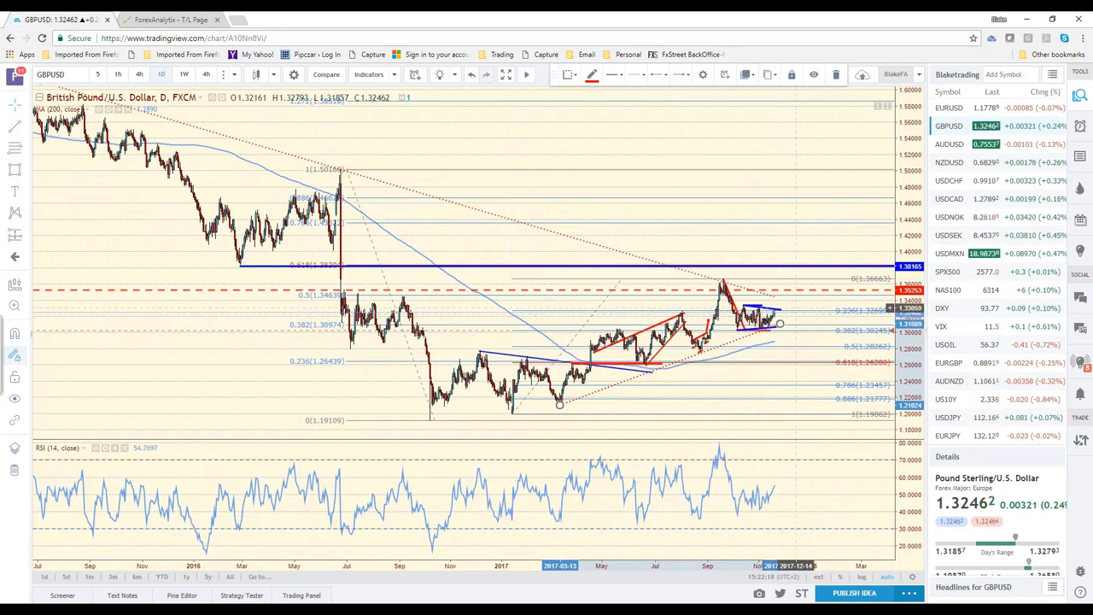
click(969, 144)
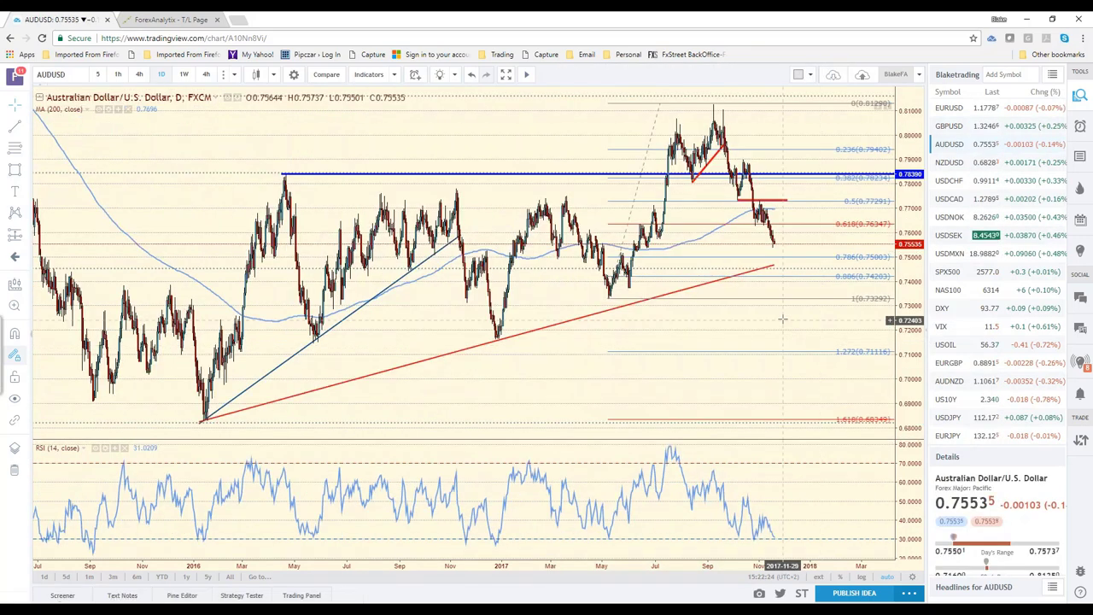
- Reposition the red rising AUDUSD trendline, then switch the chart to NZDUSD
scroll(781, 318, up, 3)
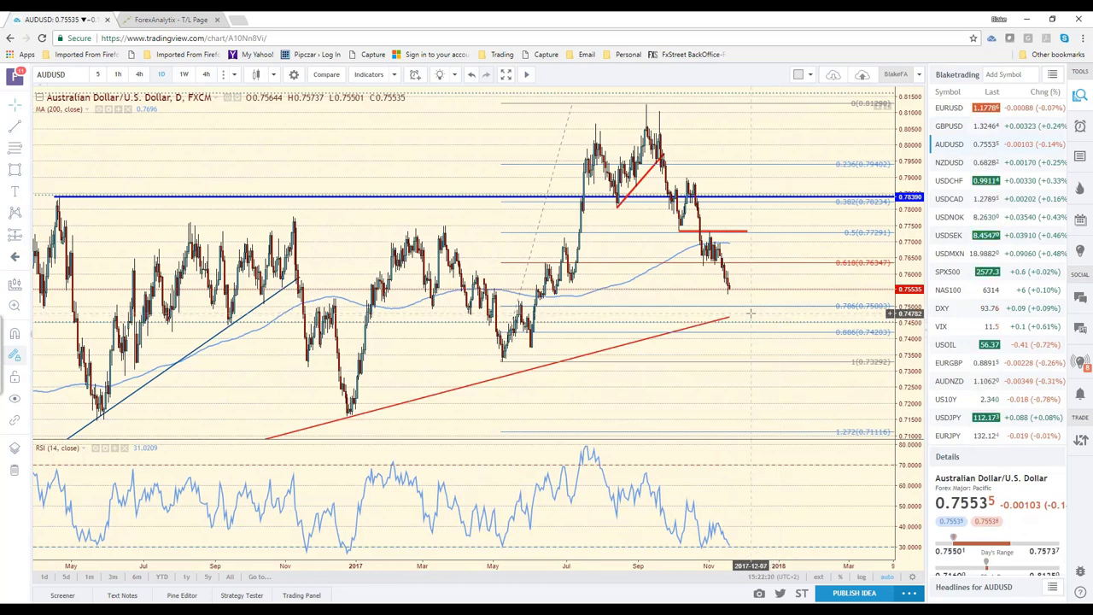
scroll(750, 313, down, 2)
scroll(750, 314, down, 3)
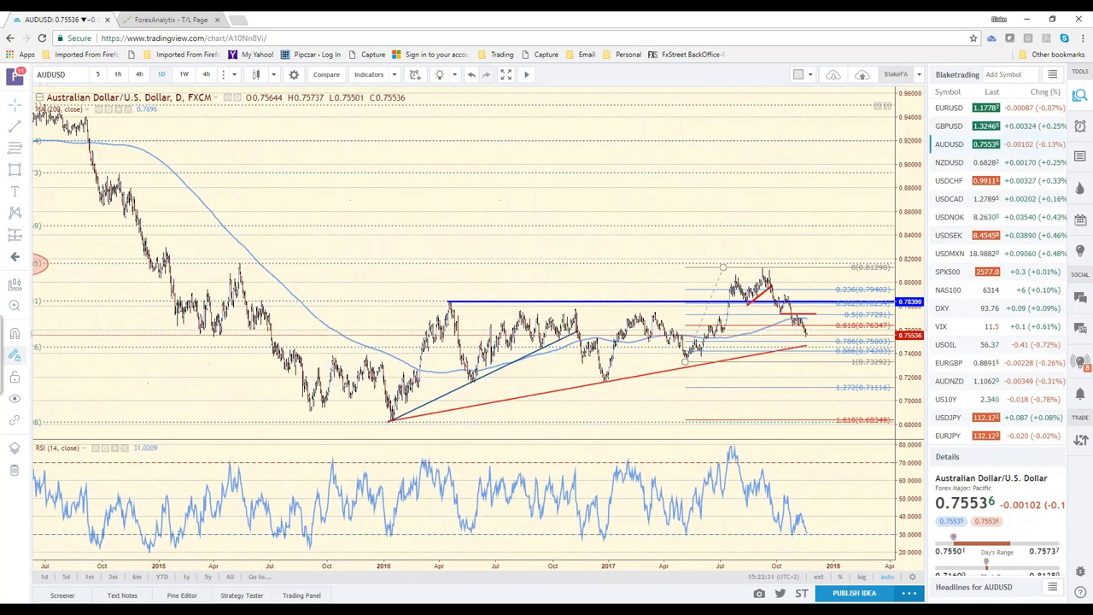
scroll(797, 334, up, 1)
drag(799, 338, 812, 331)
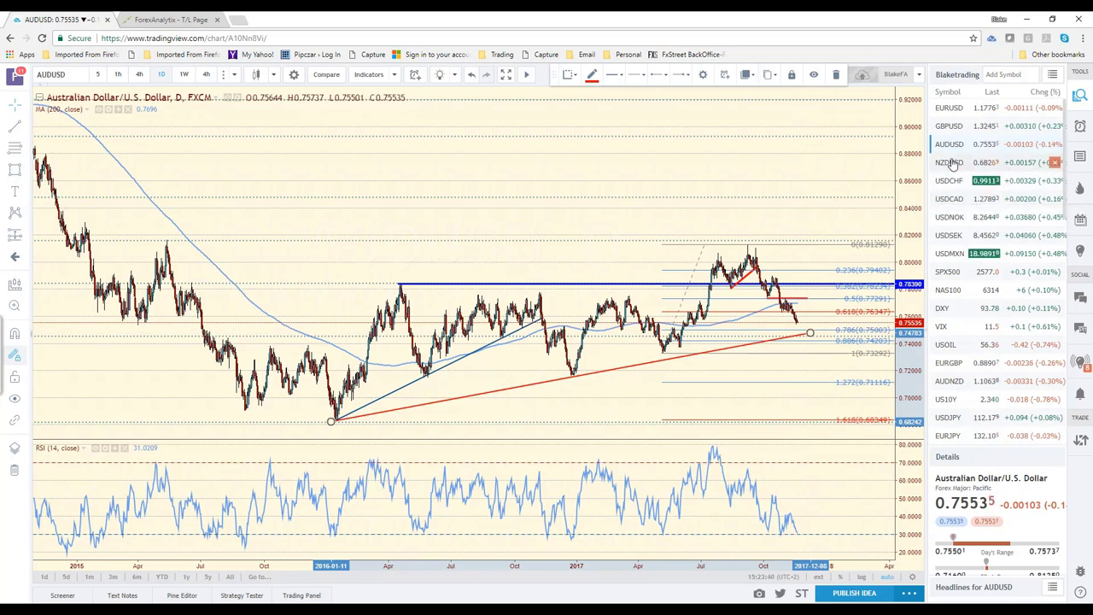
click(952, 164)
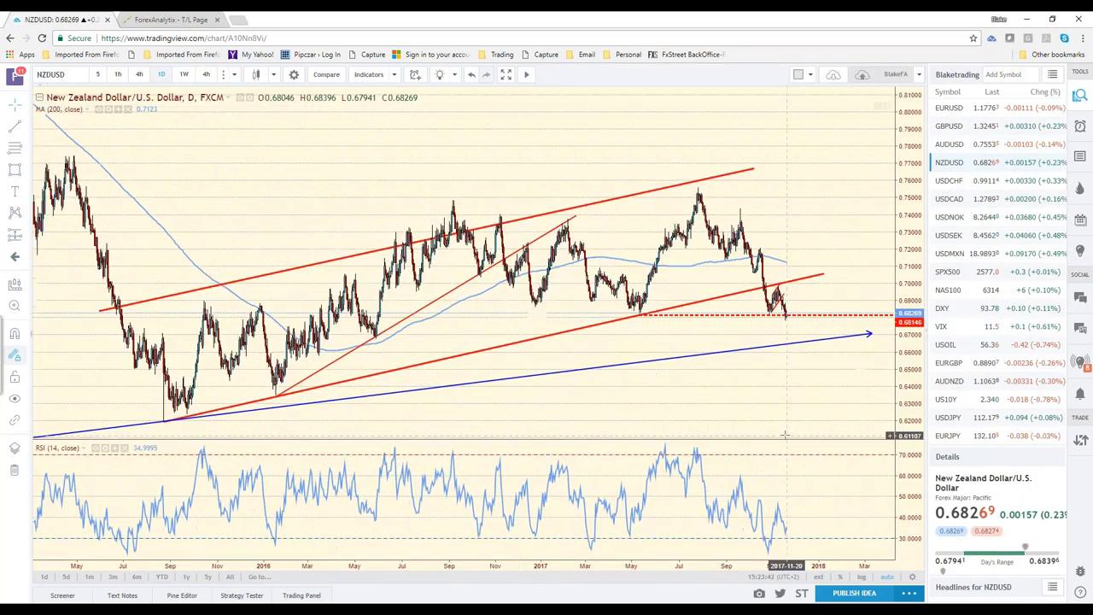
scroll(783, 435, up, 2)
scroll(764, 400, up, 1)
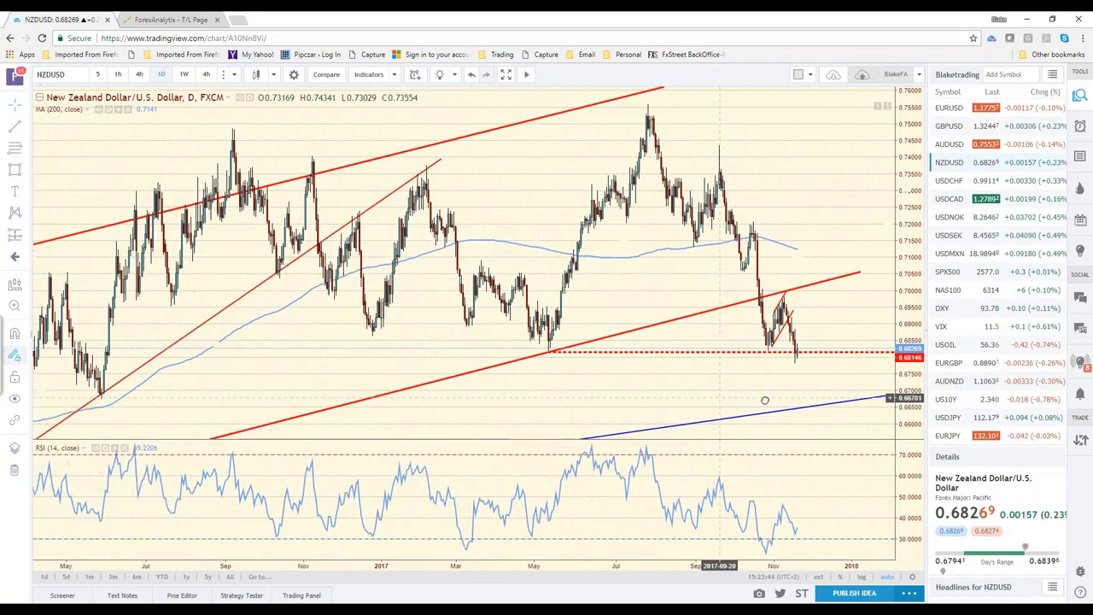
mouse_move(764, 400)
mouse_down()
mouse_move(801, 387)
mouse_move(785, 408)
mouse_up()
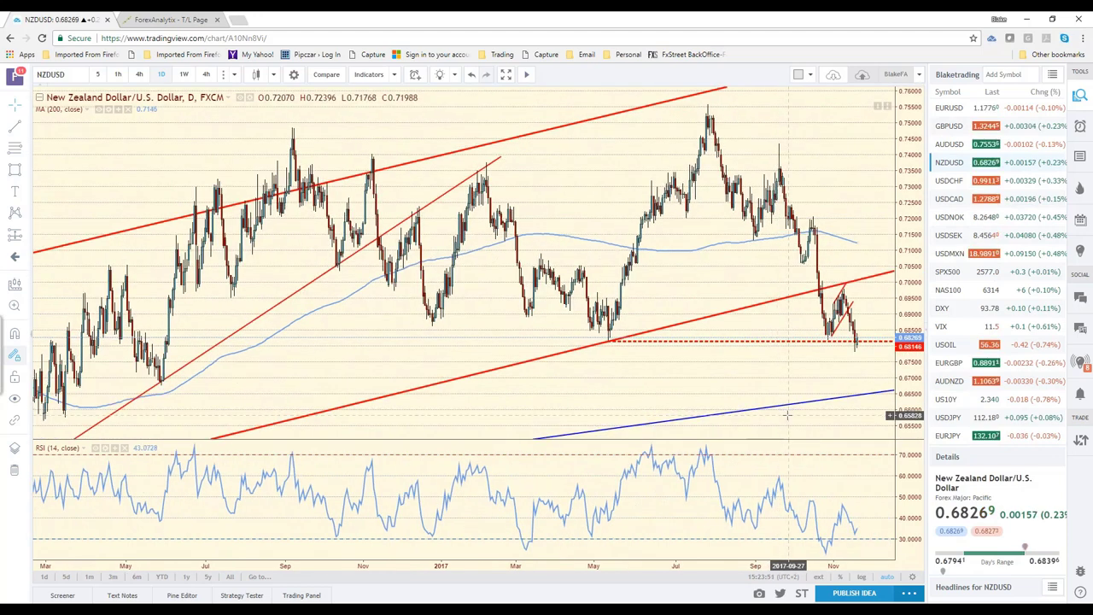
scroll(819, 401, up, 3)
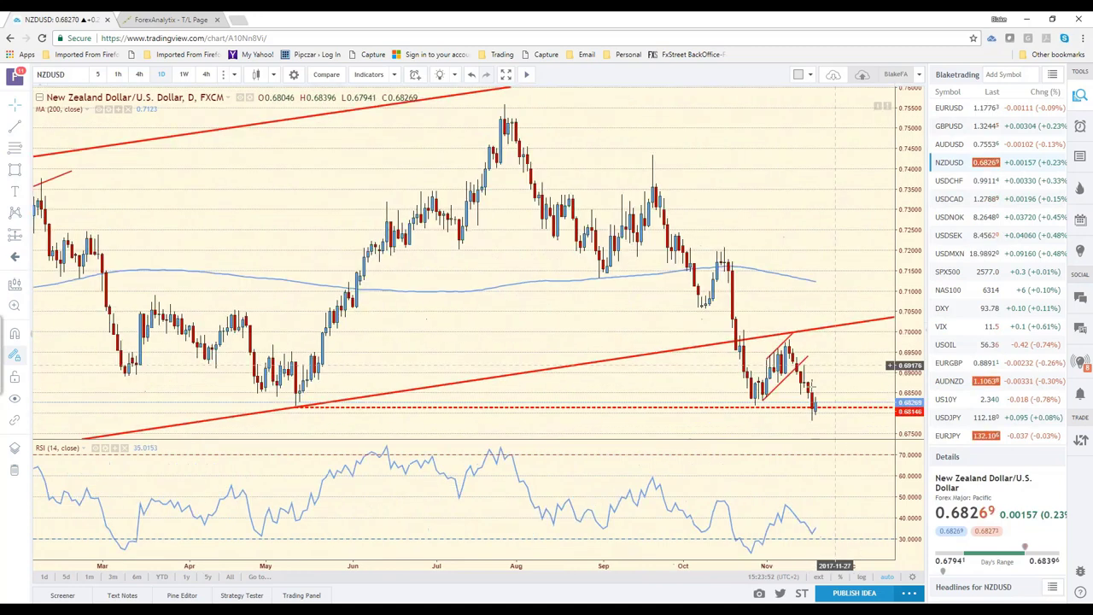
scroll(769, 409, up, 2)
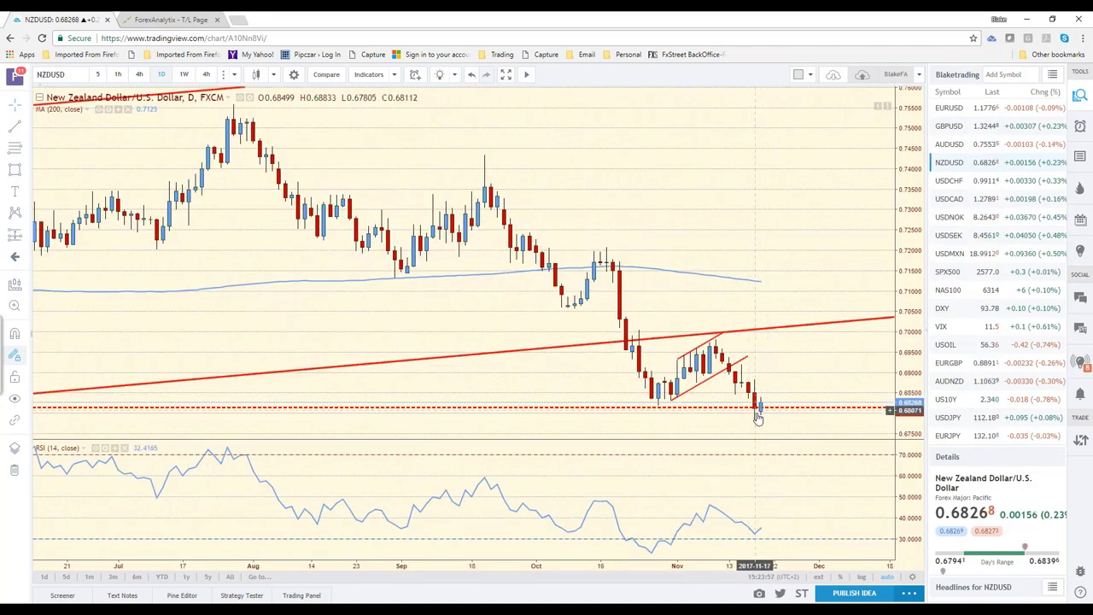
scroll(741, 429, down, 2)
scroll(810, 413, down, 2)
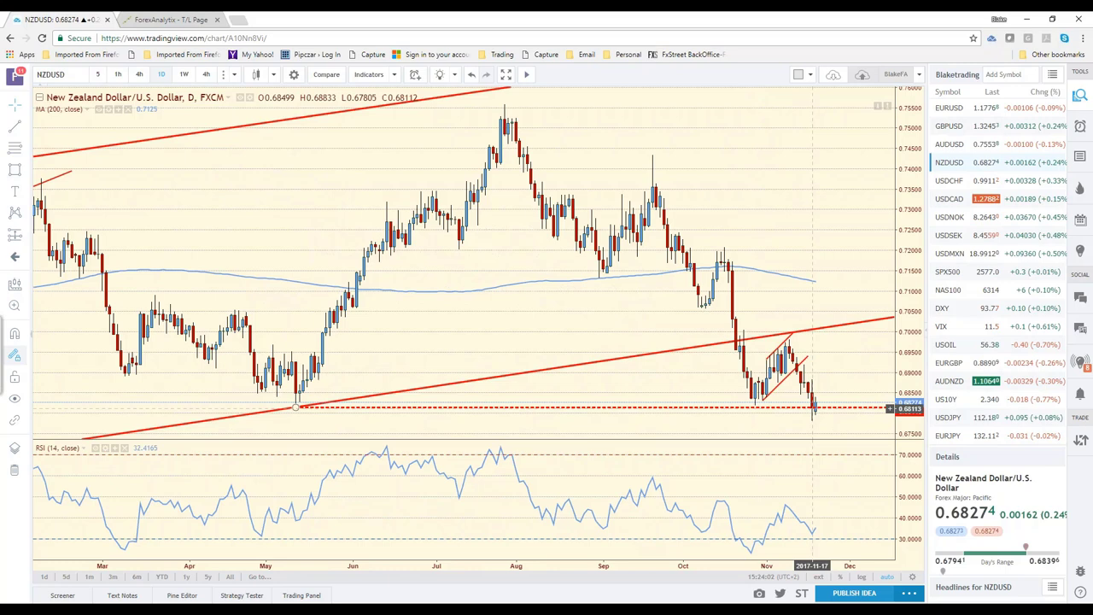
scroll(812, 409, down, 2)
scroll(819, 352, down, 2)
scroll(820, 352, down, 2)
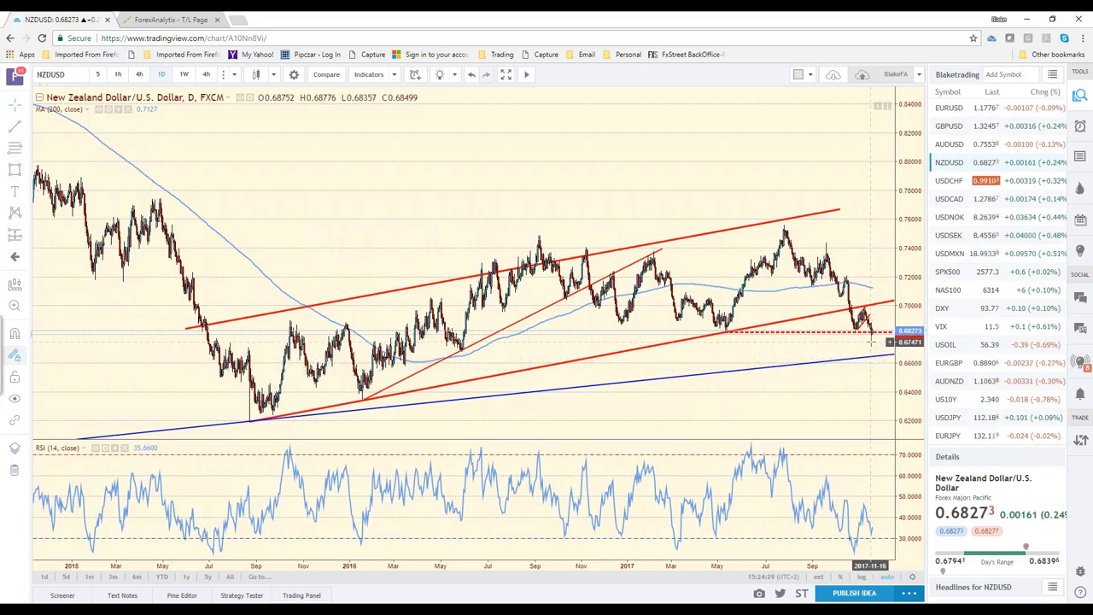
scroll(869, 342, up, 2)
scroll(869, 343, up, 2)
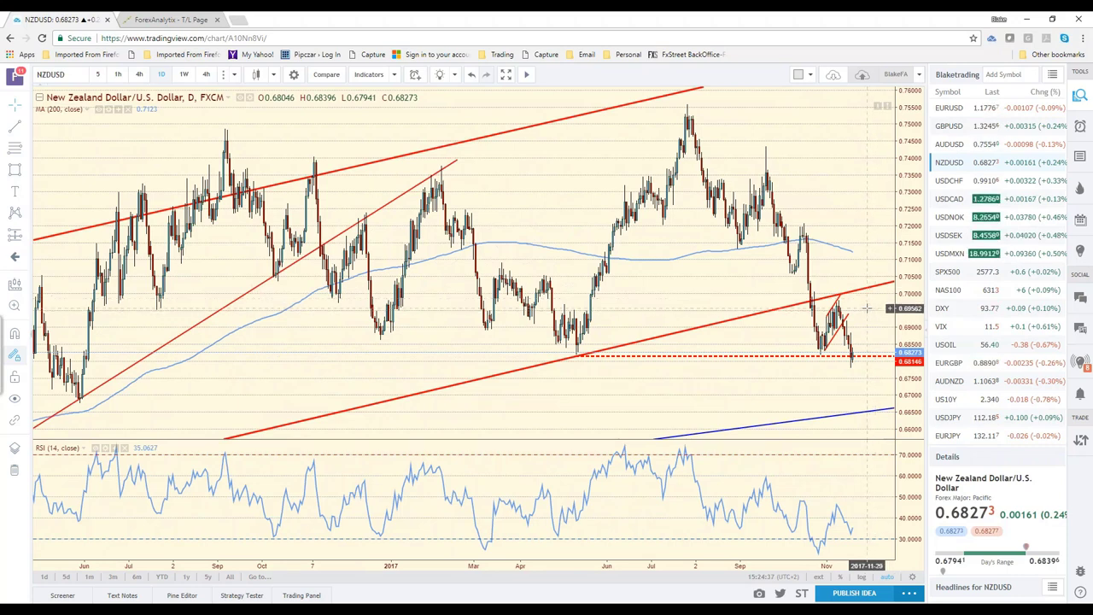
- Load USDCHF and set it to the 4-hour (240) interval
click(957, 186)
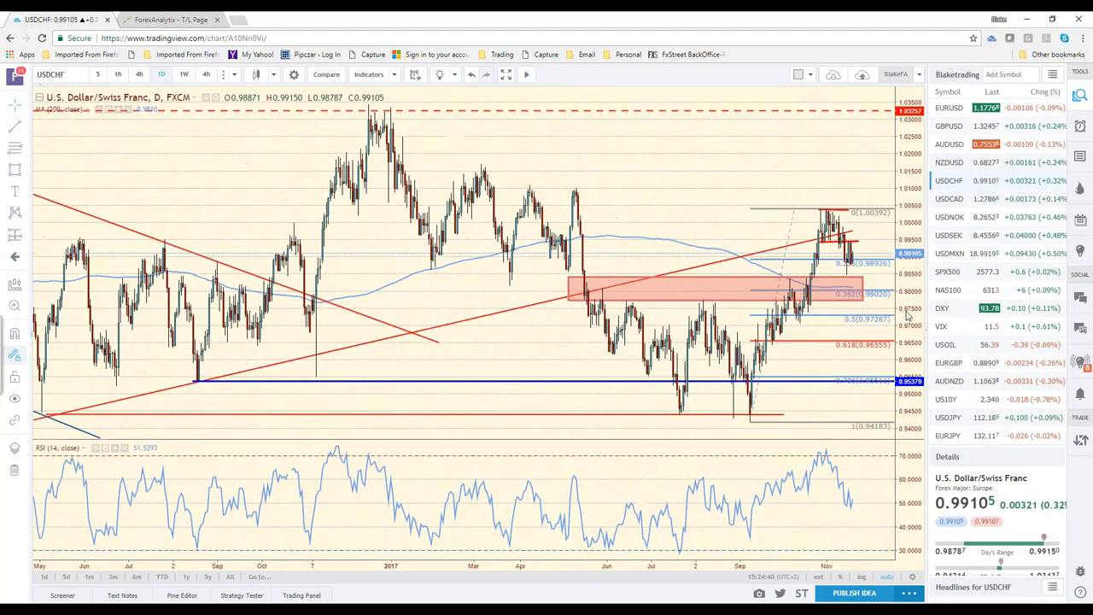
scroll(841, 357, up, 2)
scroll(841, 357, up, 2)
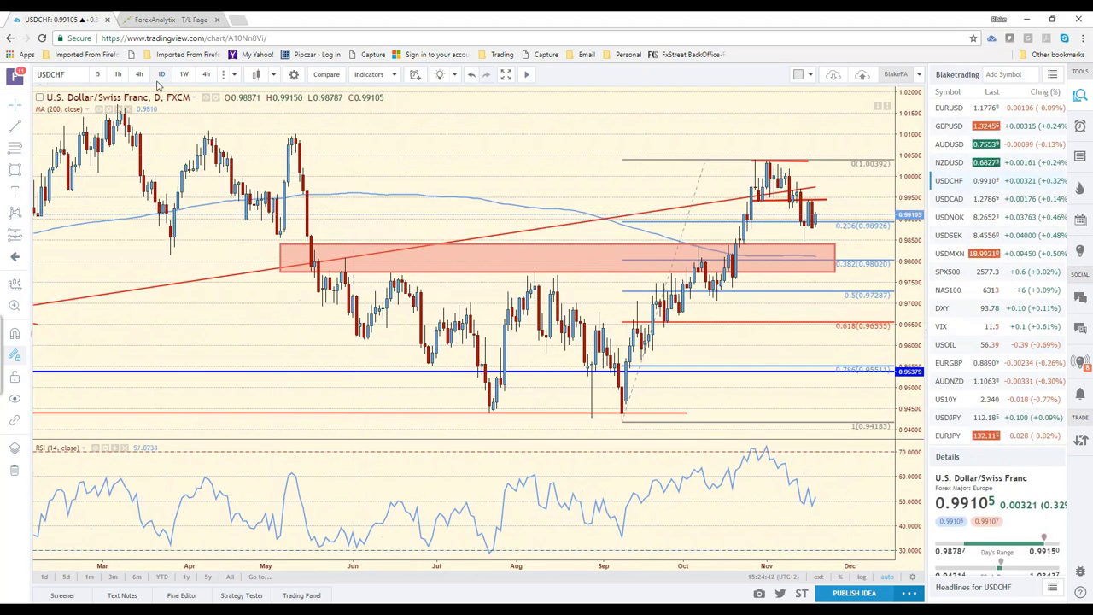
text(240)
key(Return)
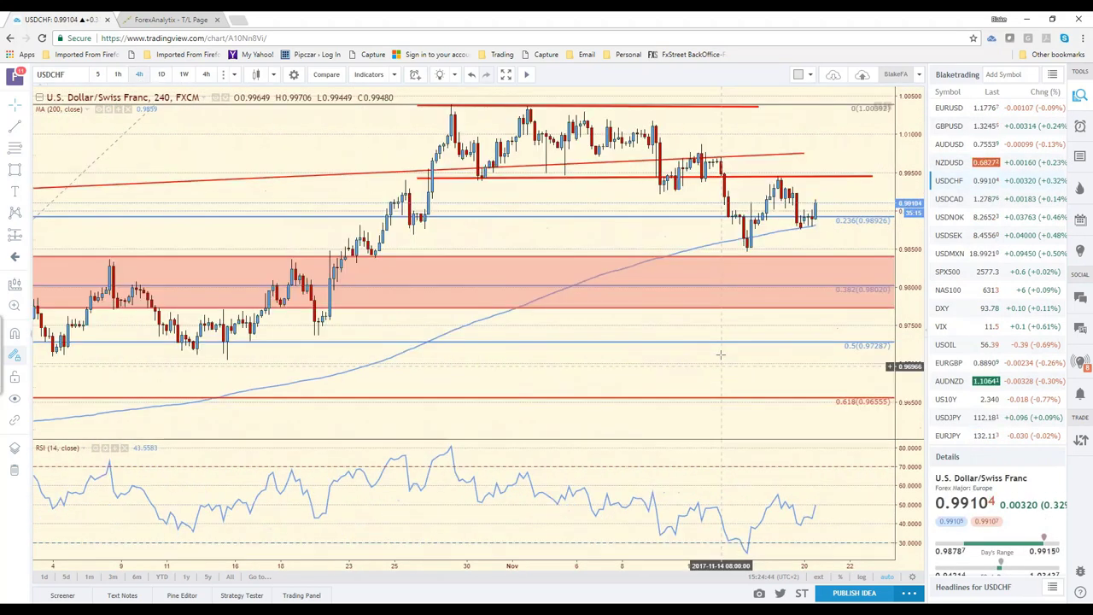
scroll(720, 354, down, 2)
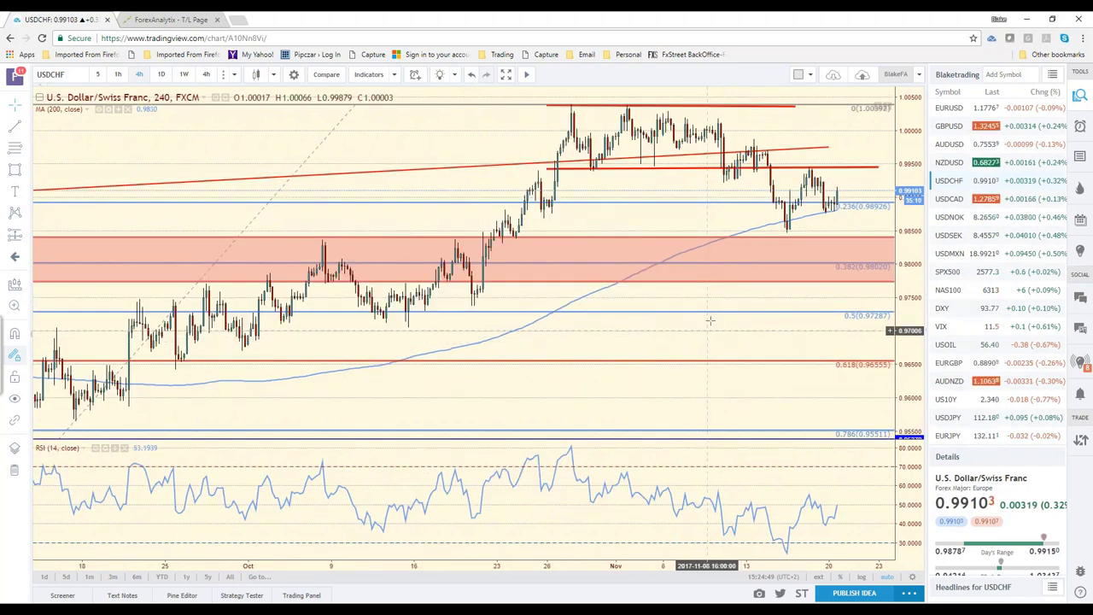
- Reposition the red horizontal line near 0.994 so its right end sits past the latest bars
click(839, 174)
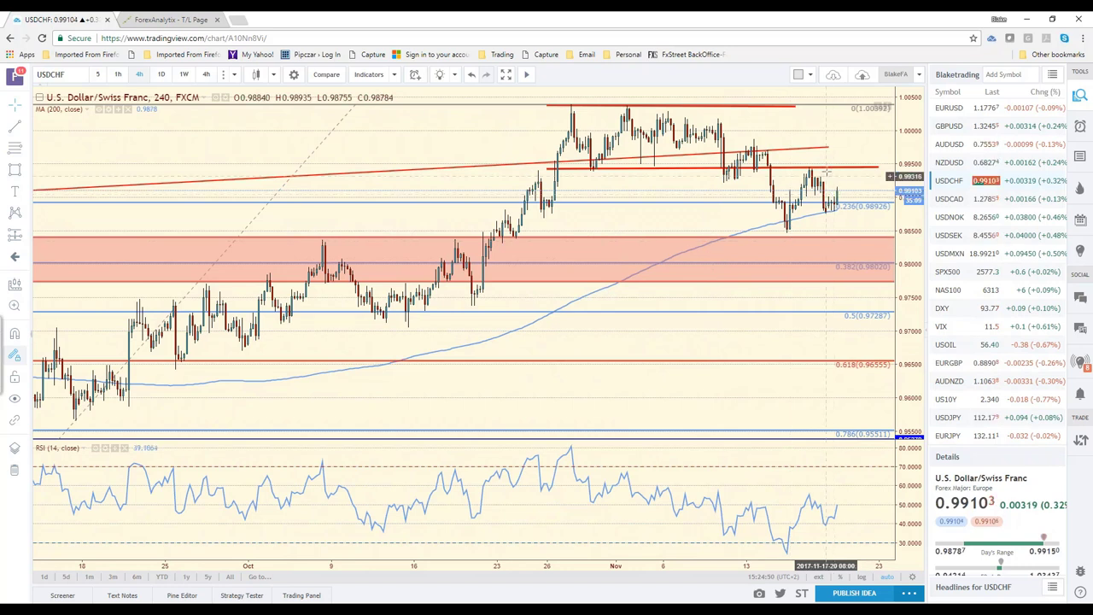
drag(877, 166, 886, 169)
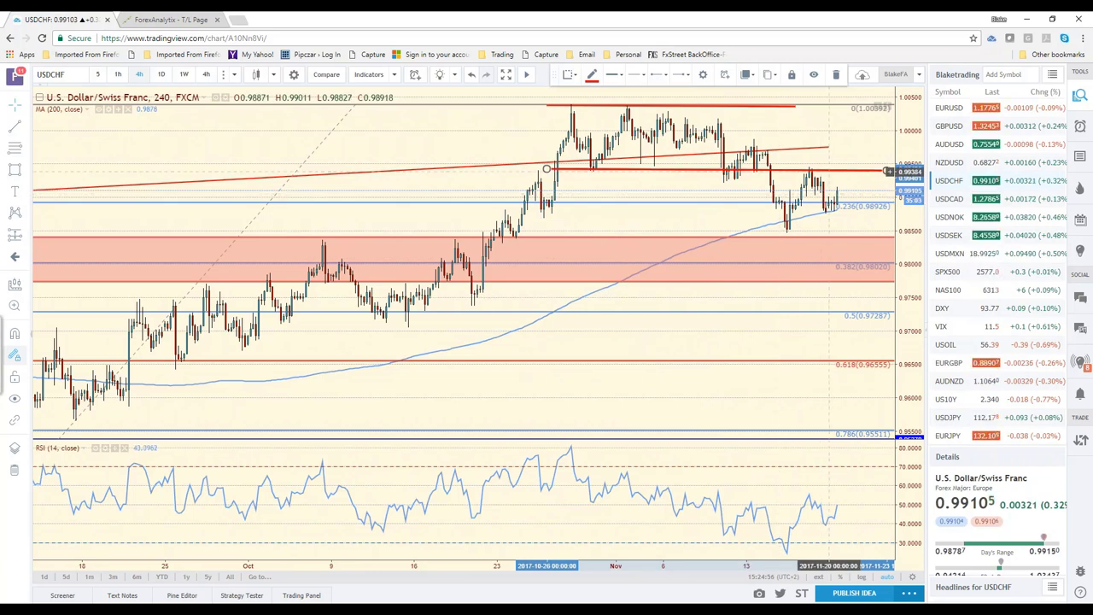
click(889, 174)
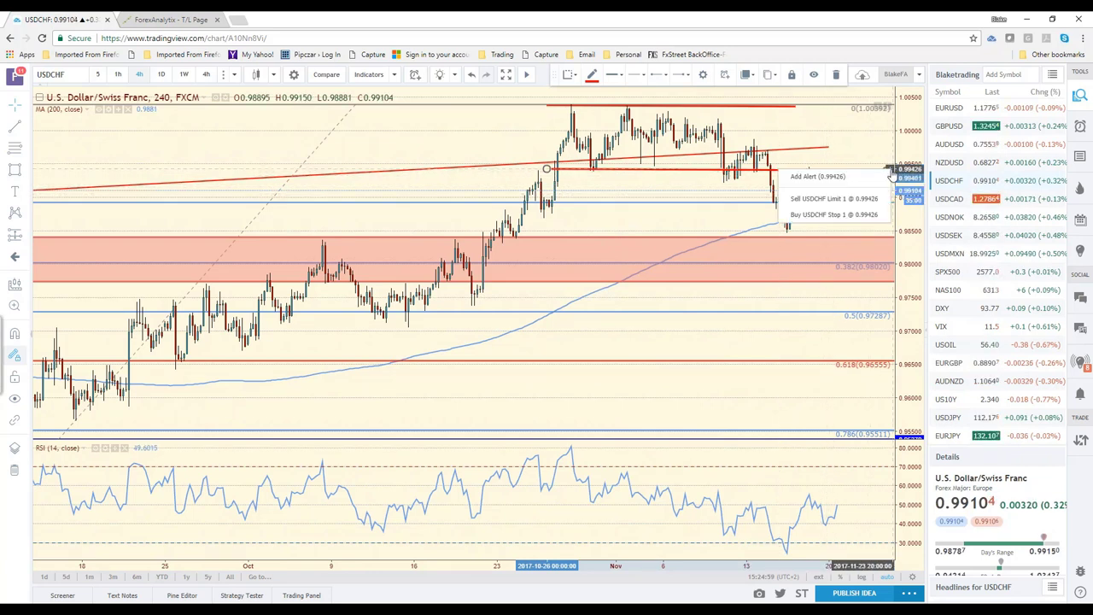
click(890, 162)
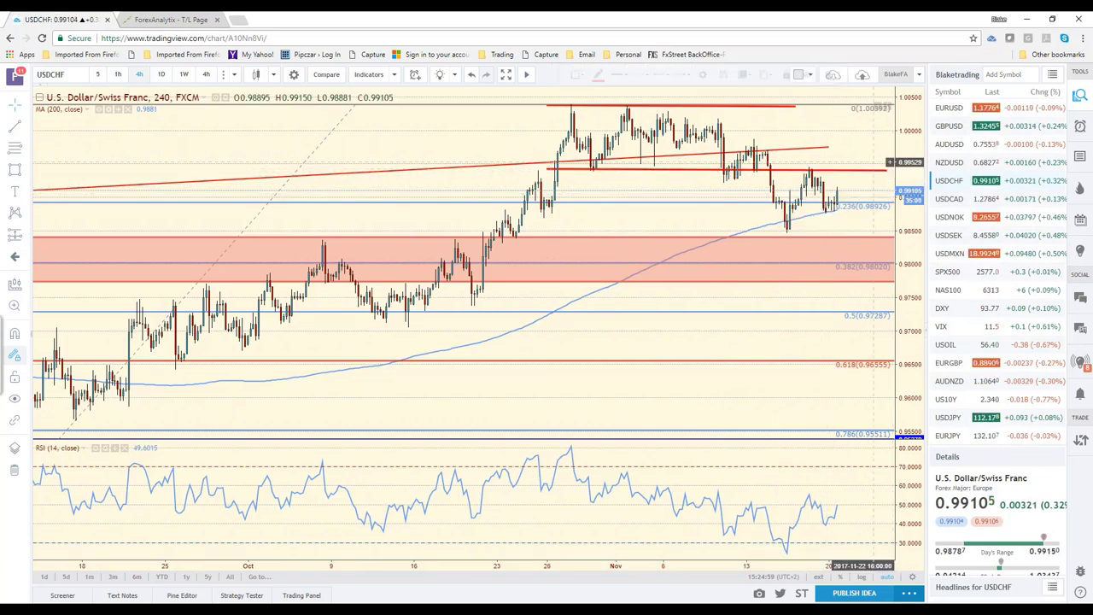
click(547, 168)
click(885, 168)
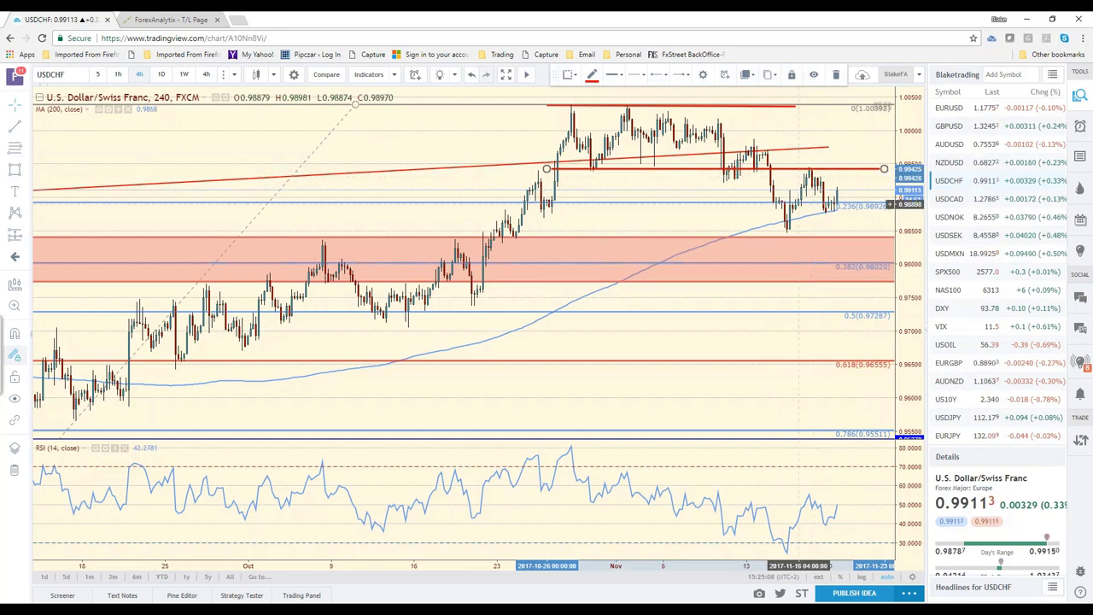
- Zoom out on USDCHF and bring up the USDCAD chart
scroll(797, 271, down, 1)
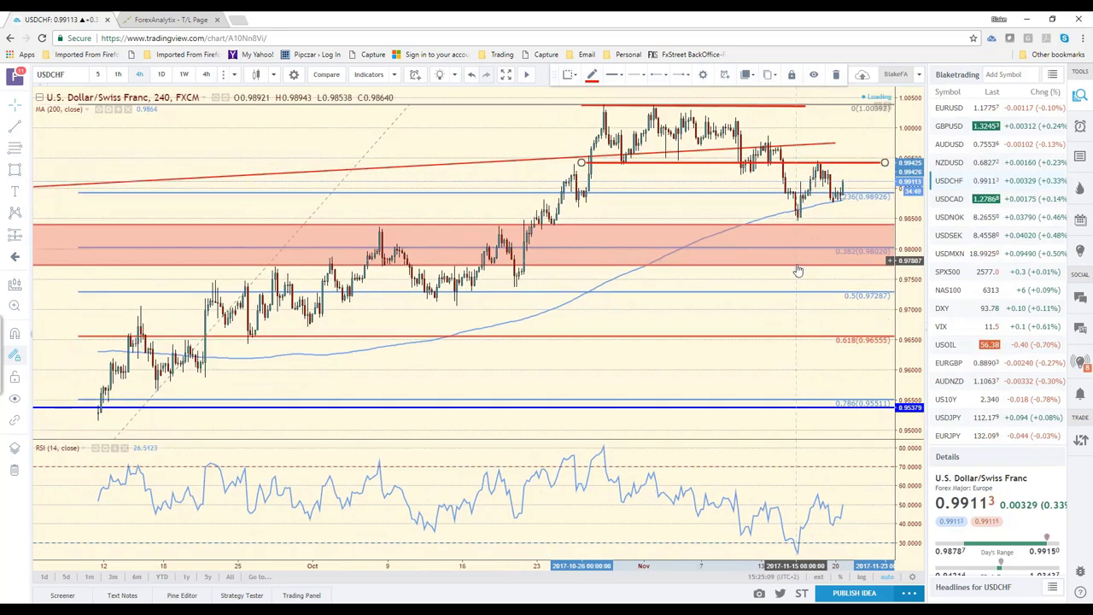
scroll(798, 270, down, 1)
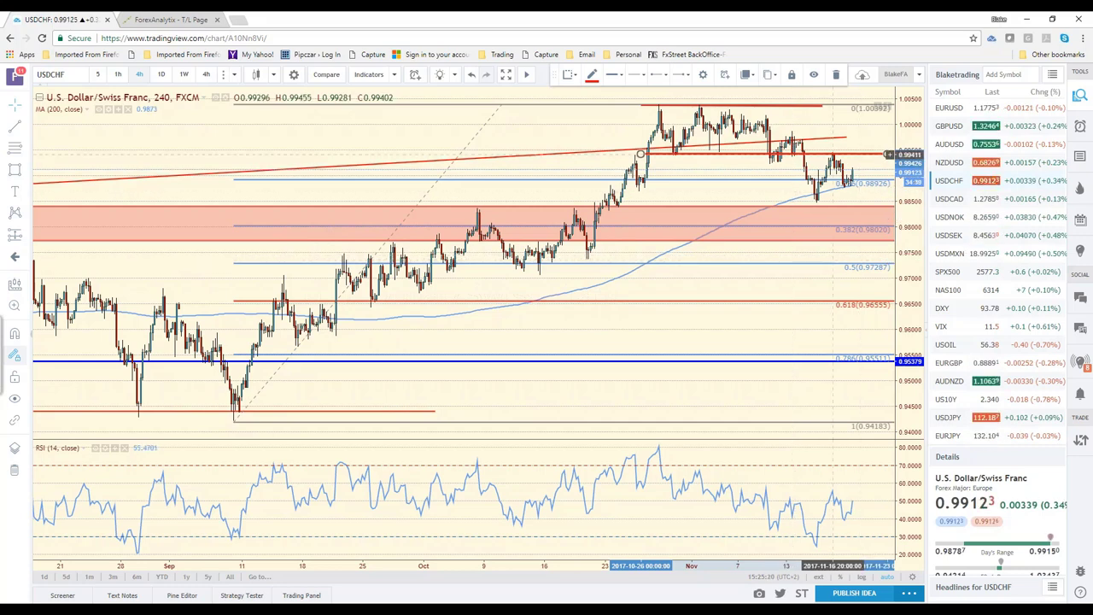
click(947, 202)
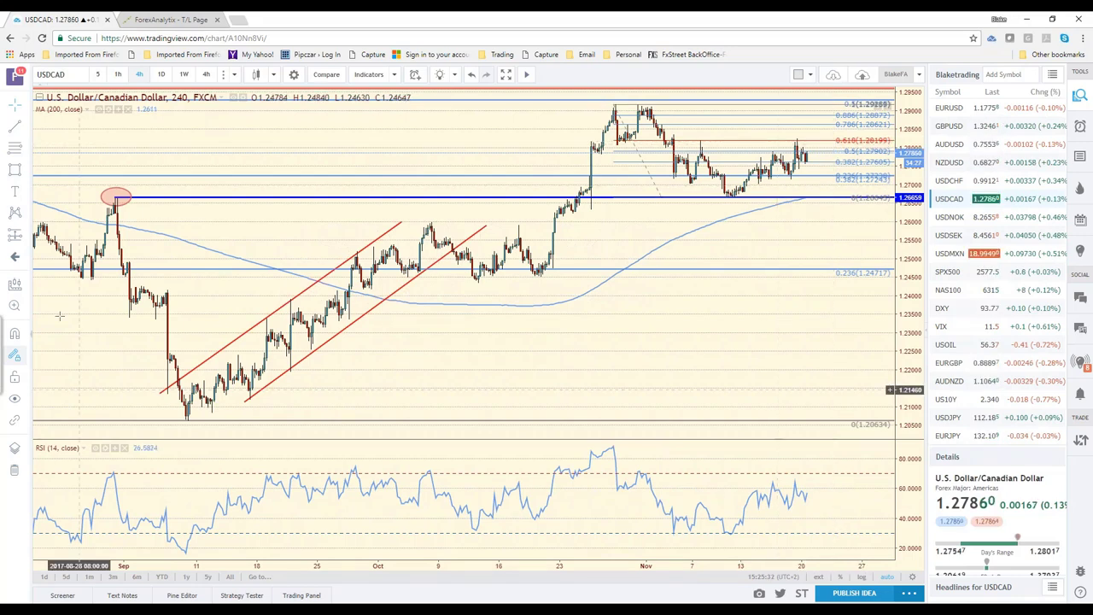
- Draw a red trendline on USDCAD from the September low to the latest bars
click(188, 420)
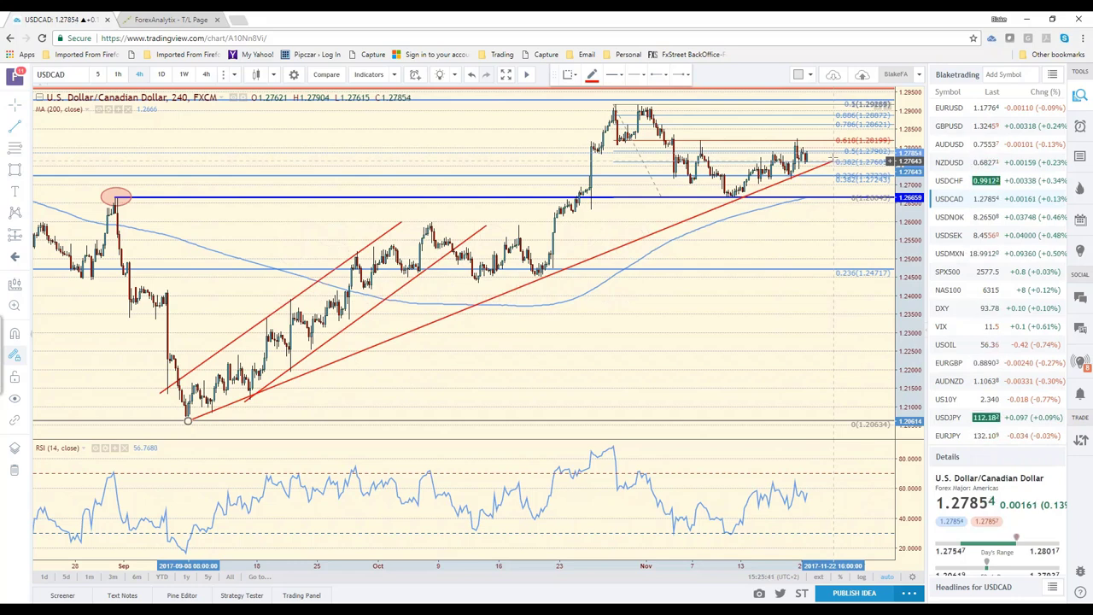
click(832, 161)
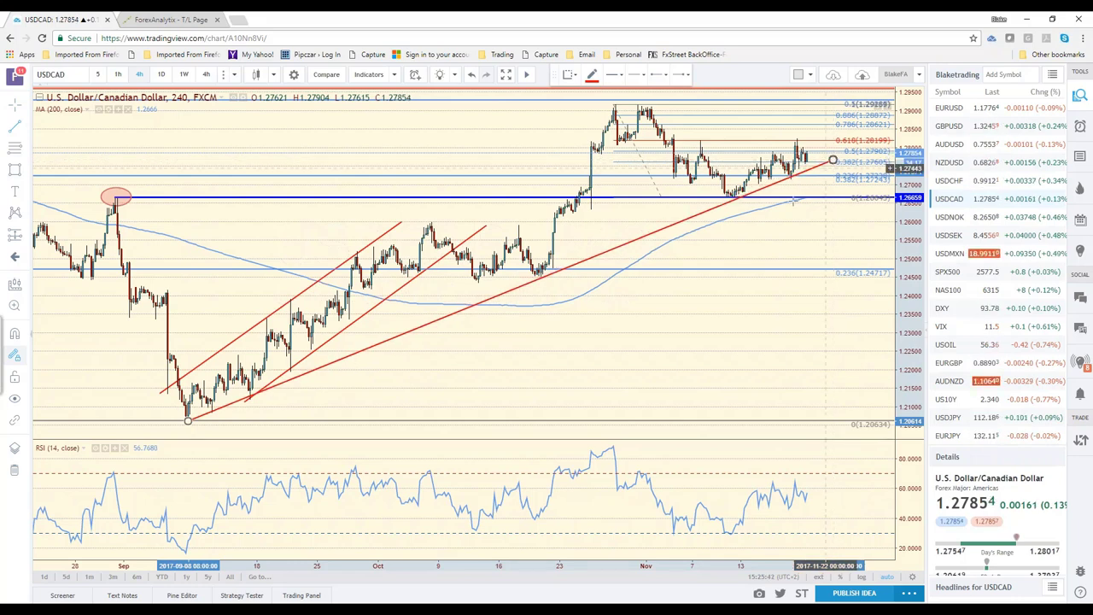
click(800, 226)
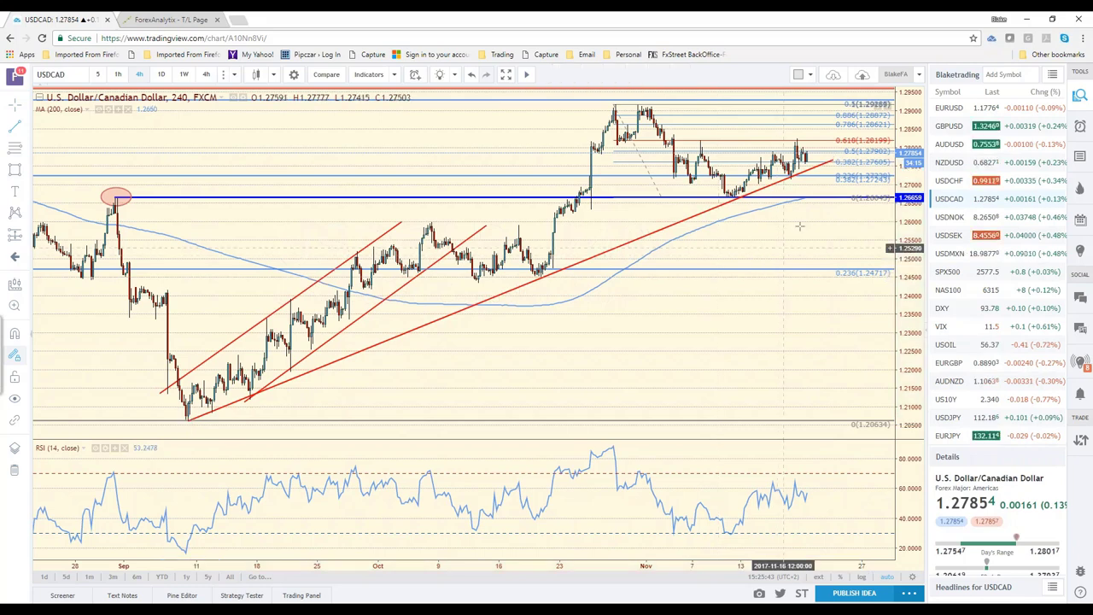
scroll(813, 216, up, 1)
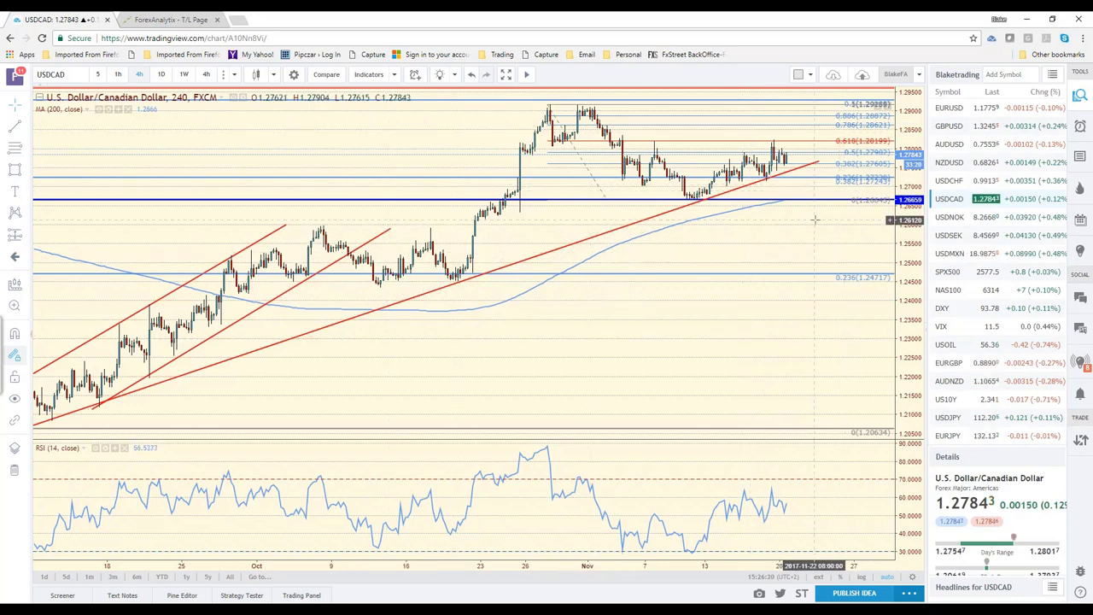
- Show USDNOK daily, extend its blue 8.30 line rightward, then load USDSEK
click(948, 224)
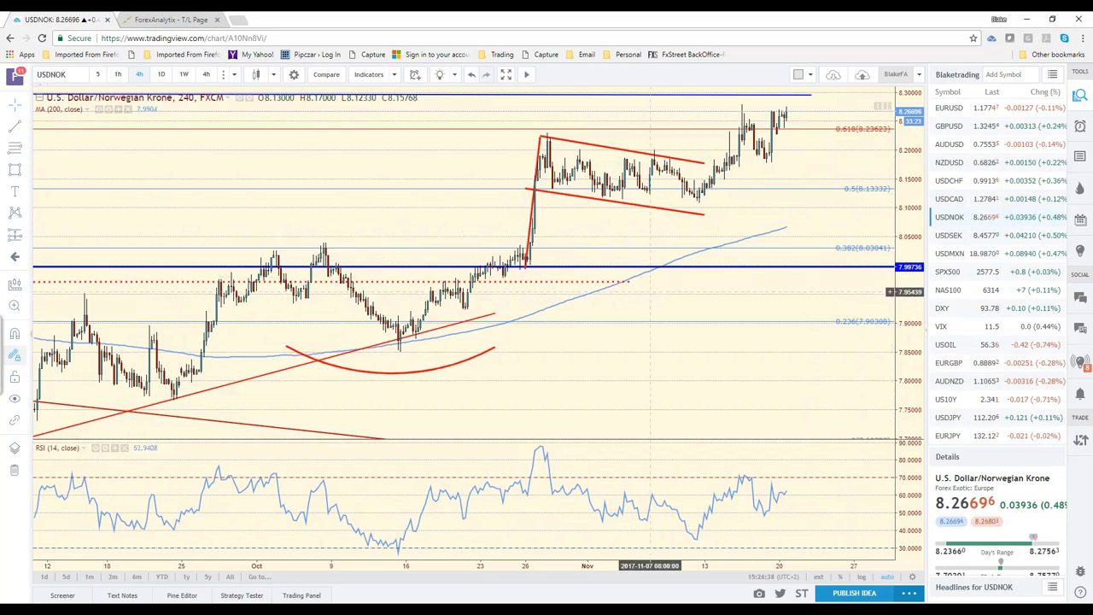
click(162, 75)
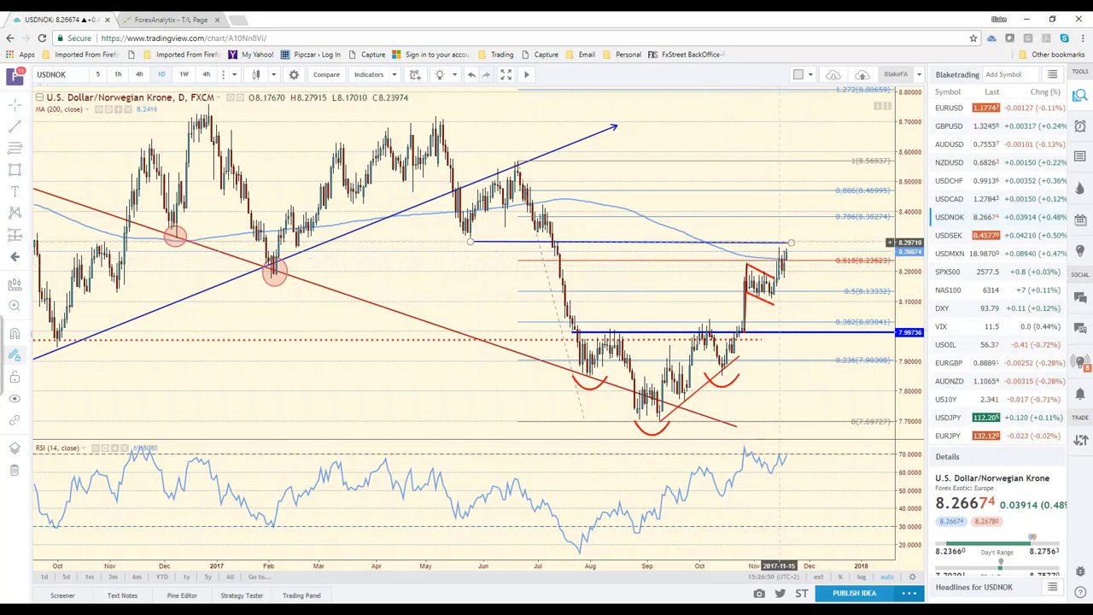
click(791, 242)
mouse_move(791, 243)
mouse_down()
mouse_move(828, 233)
mouse_move(844, 243)
mouse_up()
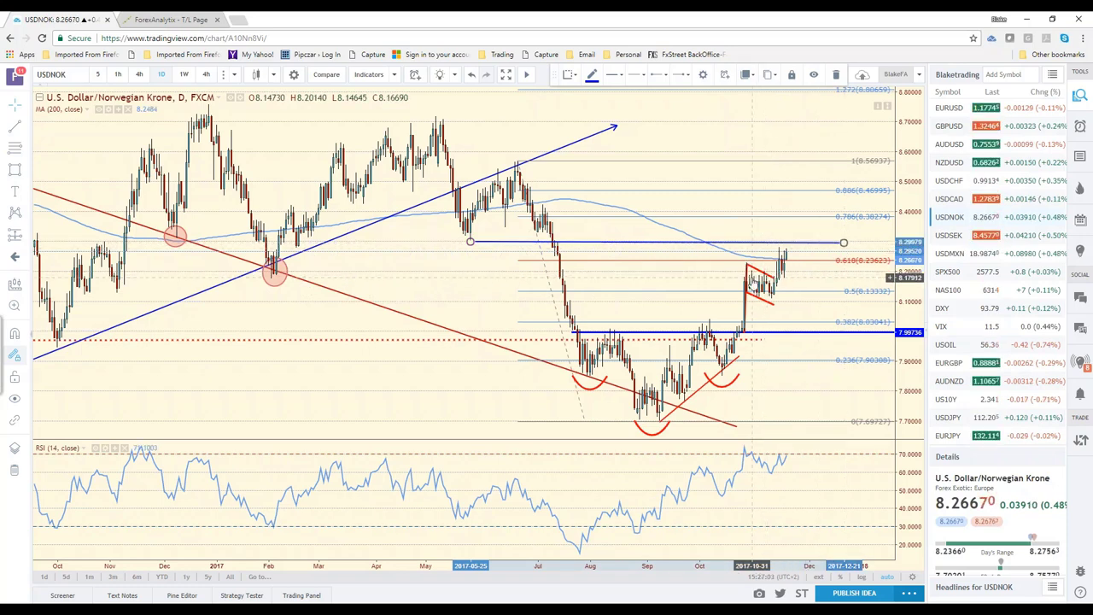
click(963, 239)
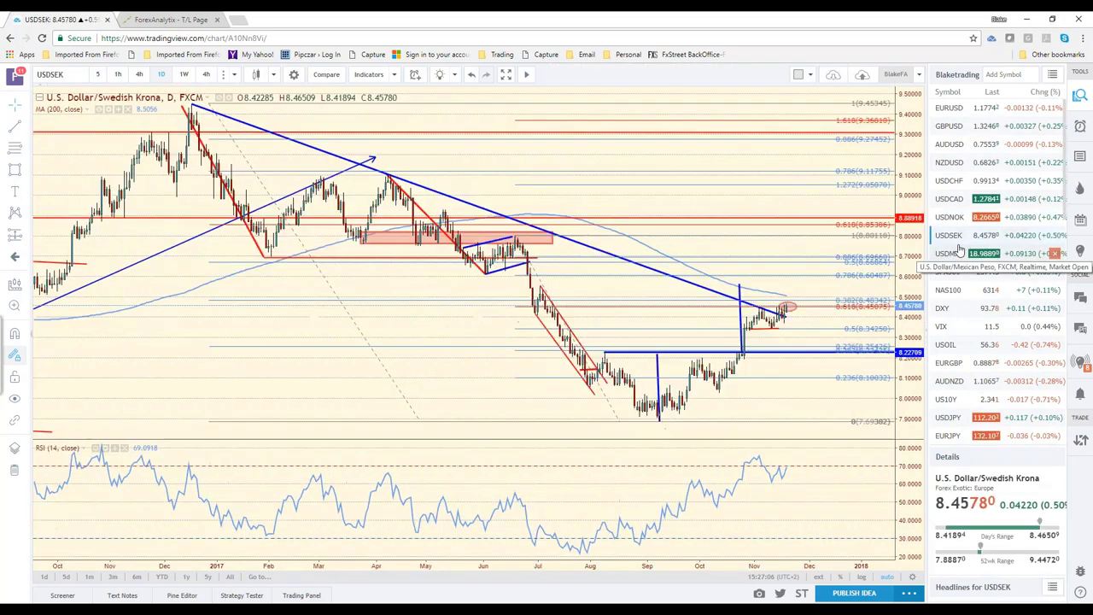
- Show the USDNOK daily chart briefly, then switch to the DXY index chart at 93.79
click(955, 217)
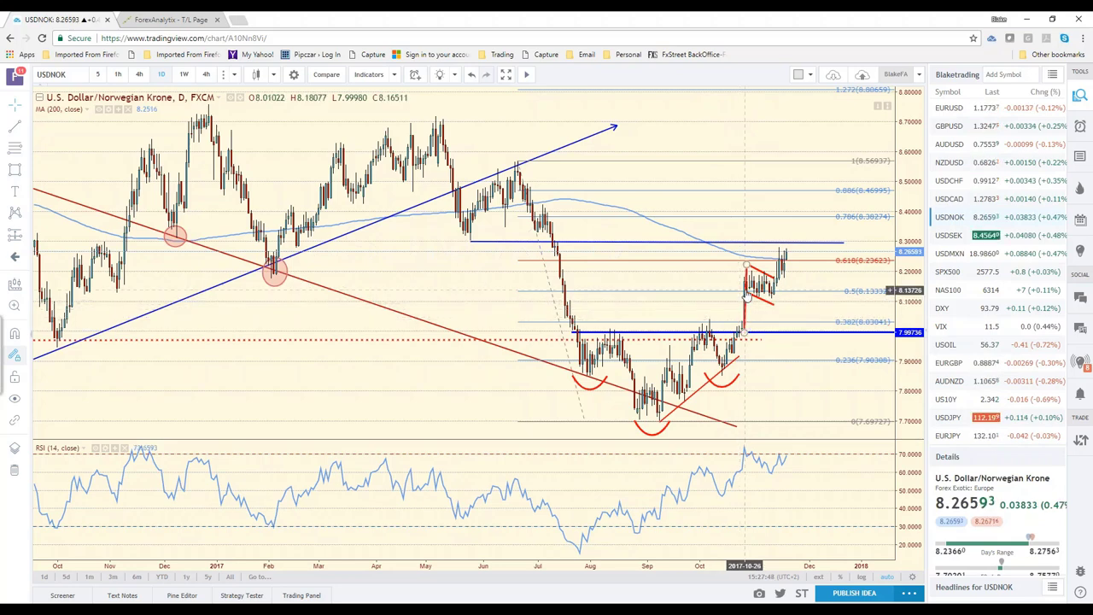
click(966, 310)
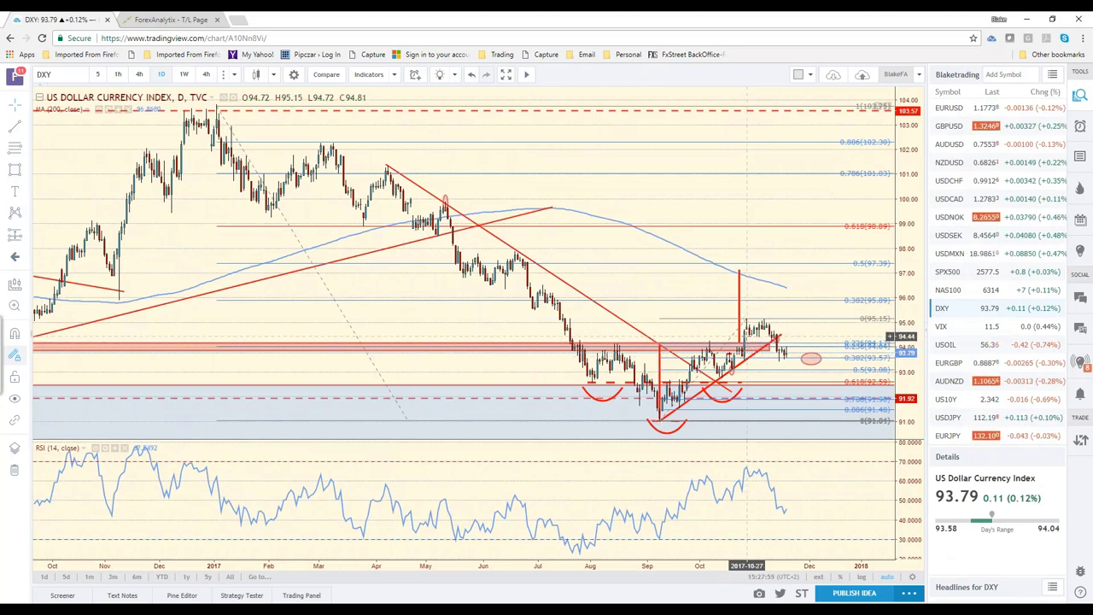
- Return to the USDNOK daily chart near 8.2642, just above the 0.618 level
click(946, 220)
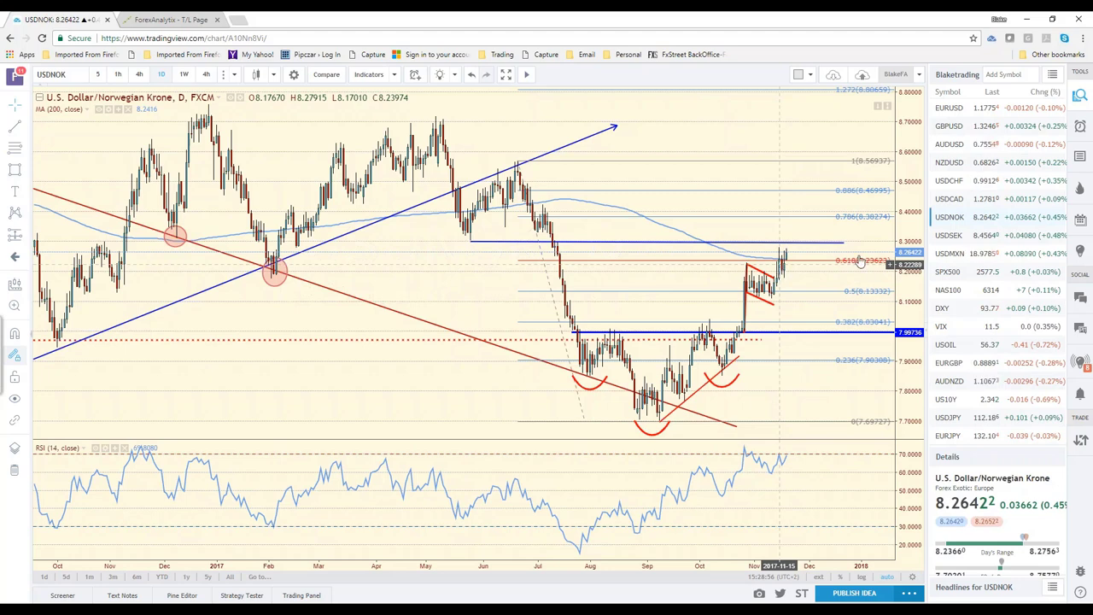
- Compare USDSEK against USDNOK, ending on USDSEK near 8.4570 at the 0.618 level
click(983, 239)
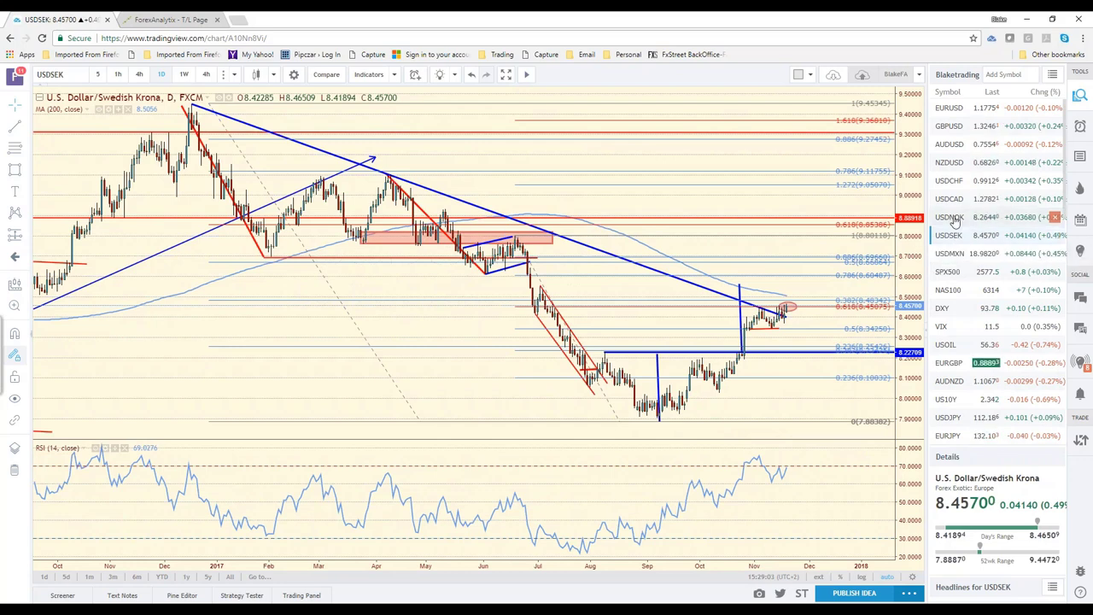
click(955, 218)
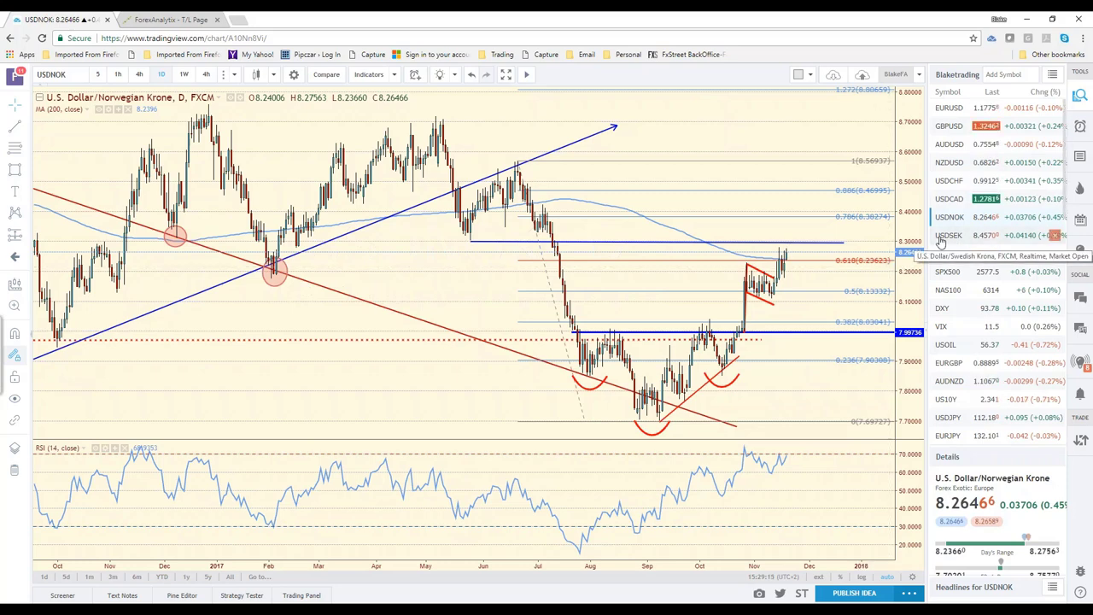
click(941, 237)
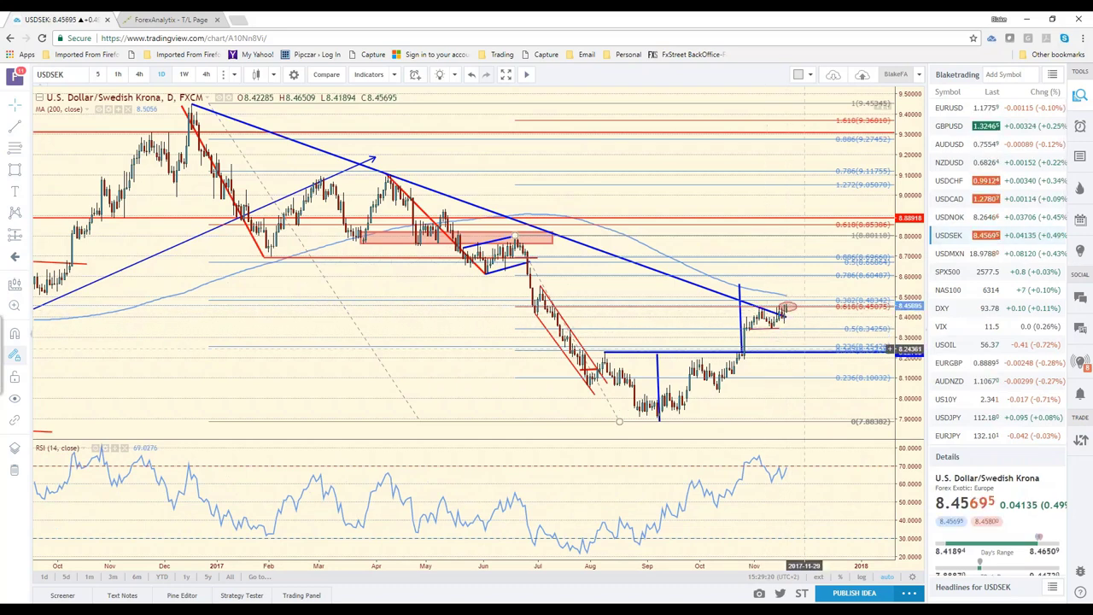
scroll(802, 348, up, 1)
scroll(802, 348, up, 2)
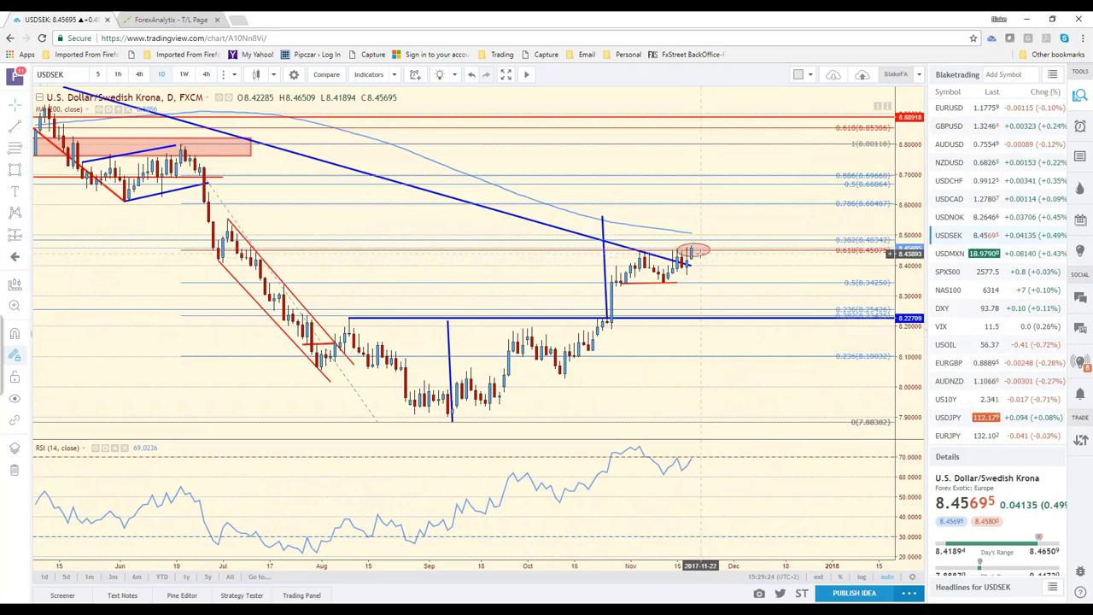
scroll(700, 253, down, 1)
scroll(699, 255, down, 1)
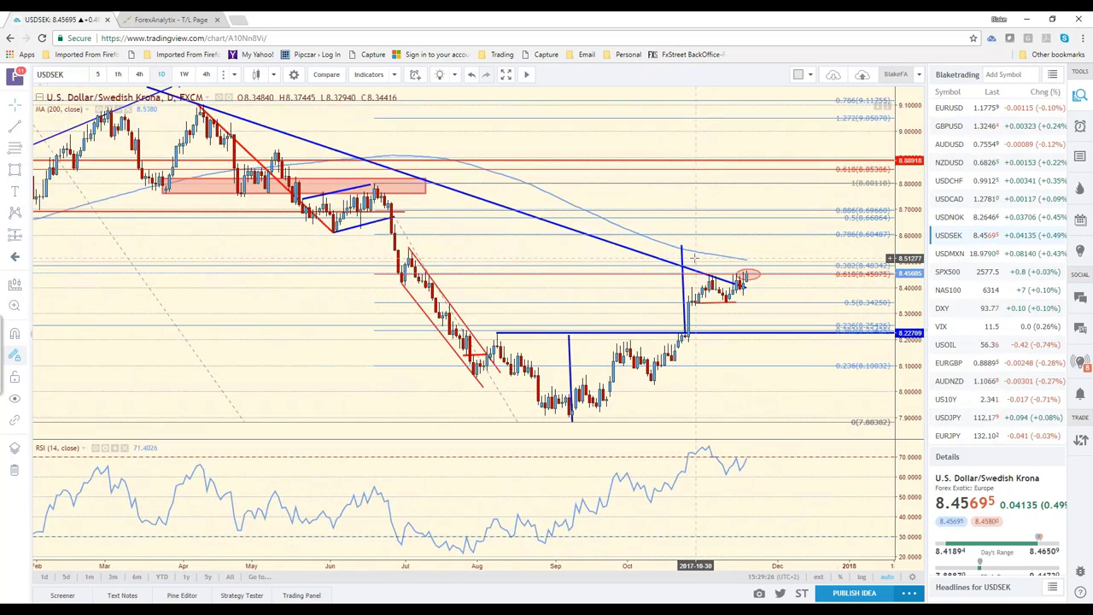
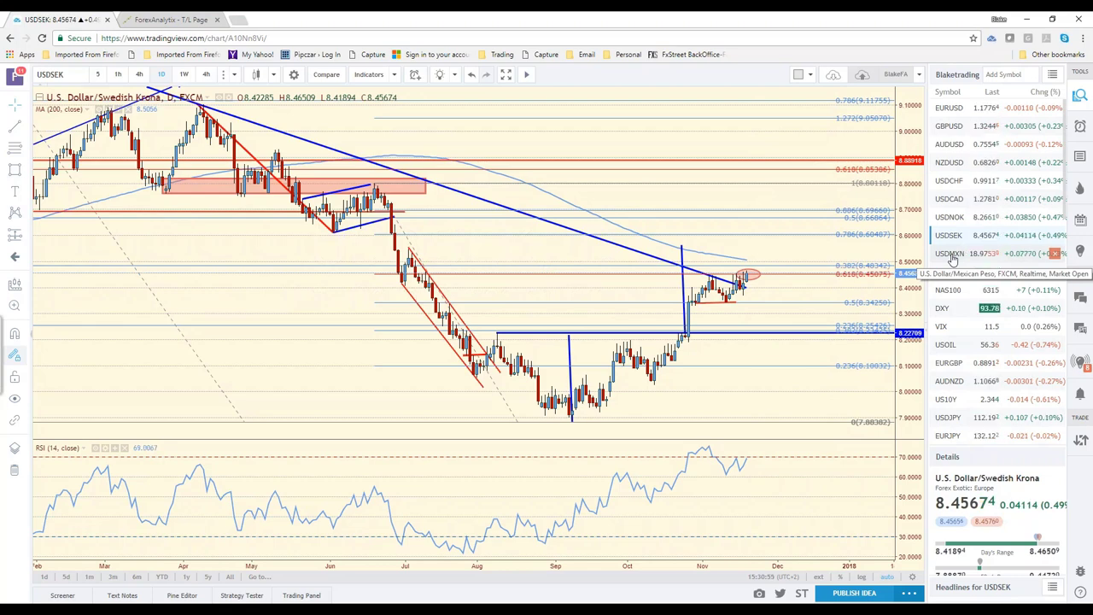
- Open the USDMXN daily chart and zoom to frame its trendlines and Fibonacci levels
click(952, 259)
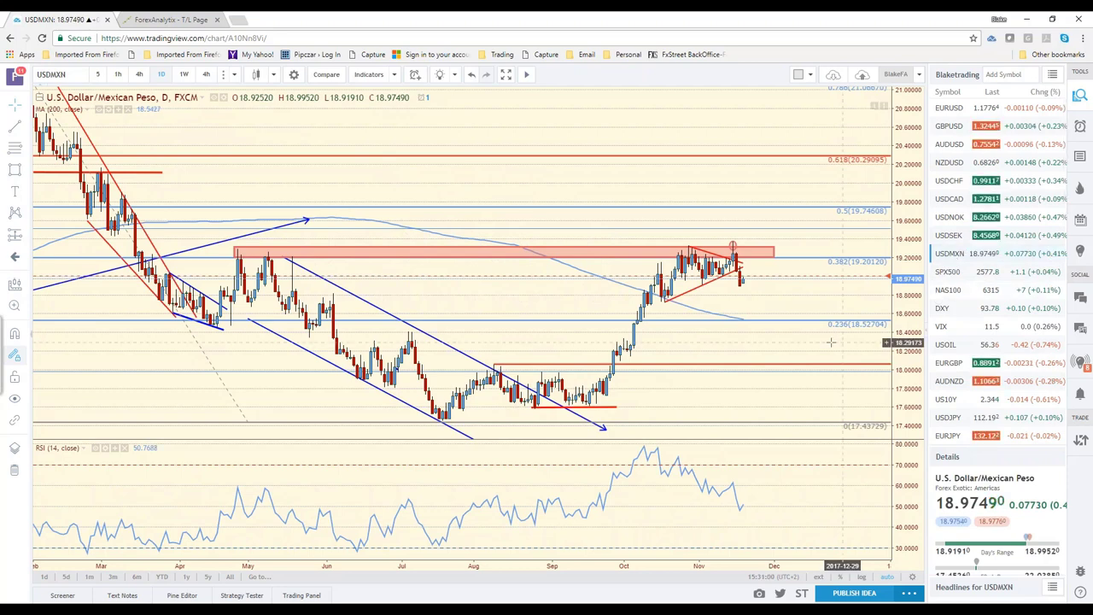
scroll(828, 339, down, 2)
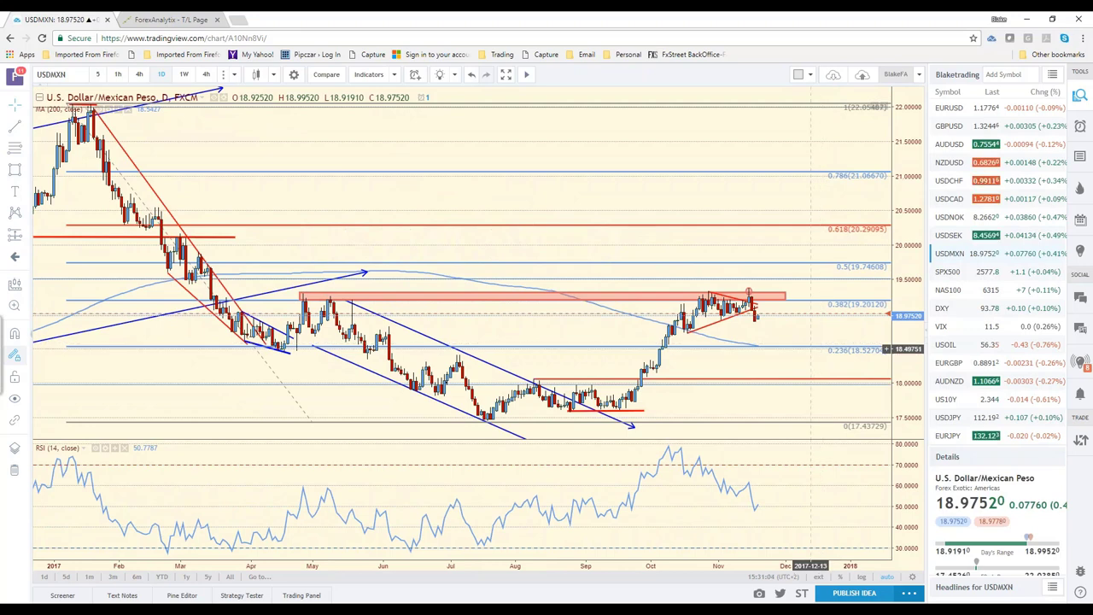
scroll(811, 350, up, 2)
scroll(811, 349, up, 2)
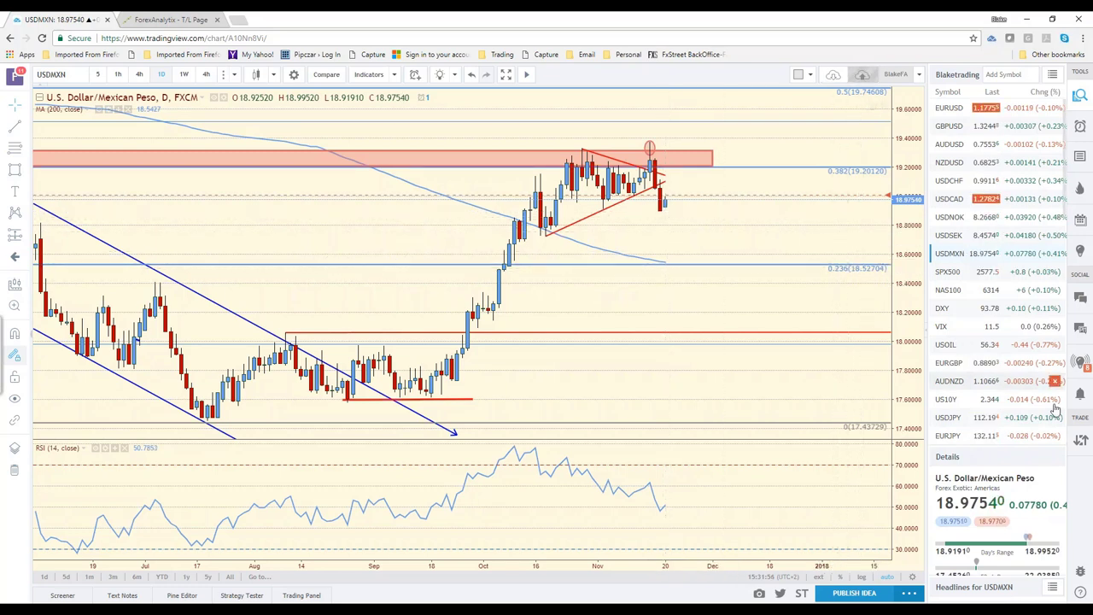
- Switch the chart to USDJPY and zoom out
click(983, 423)
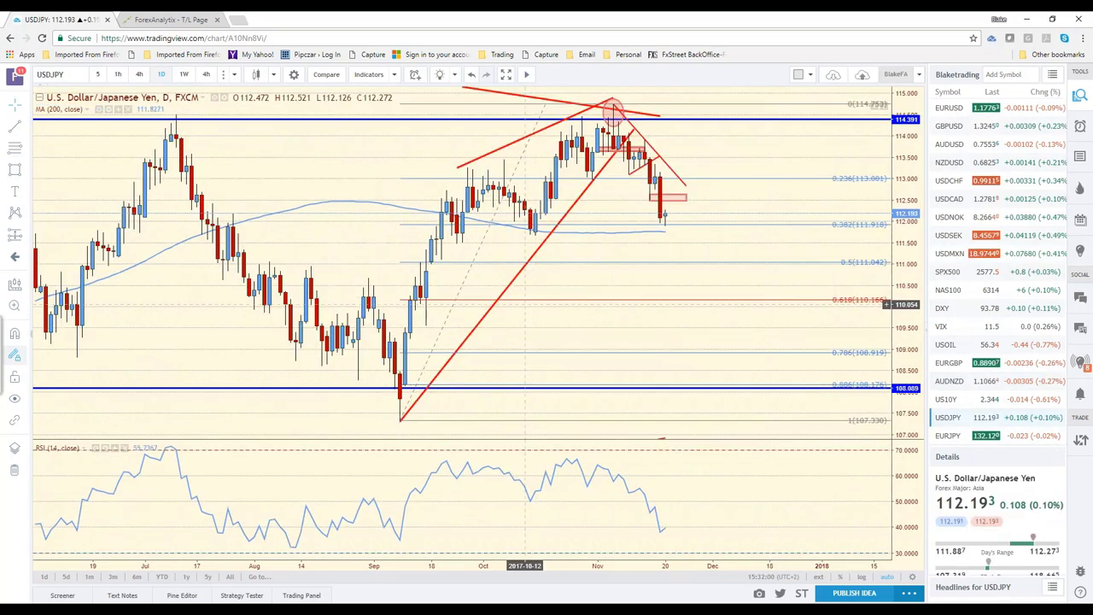
scroll(623, 339, down, 3)
scroll(649, 311, down, 3)
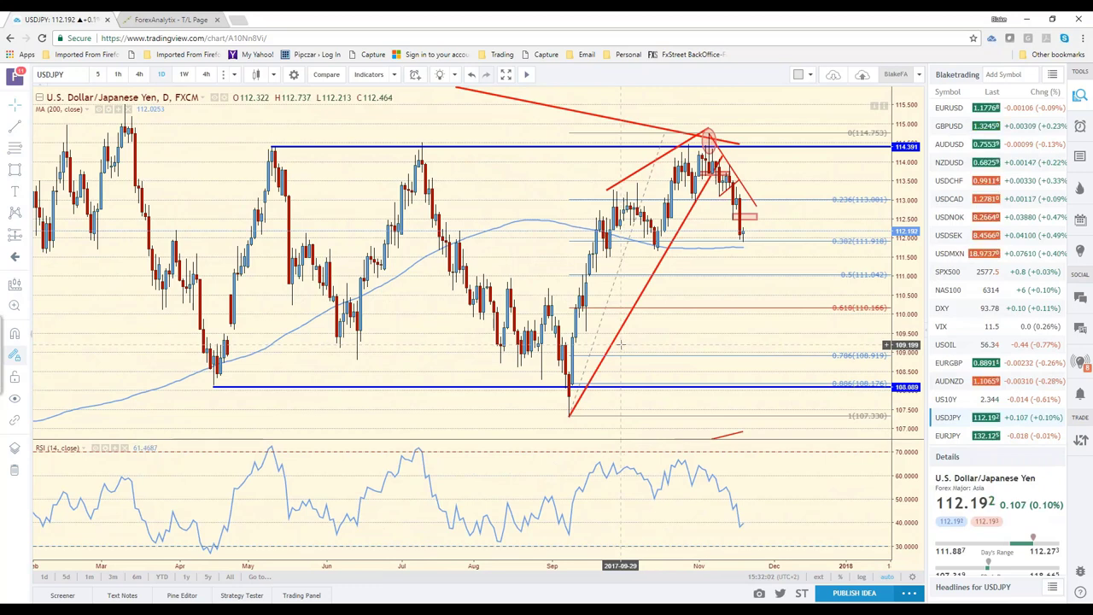
- Draw a pink ellipse around the 0.382 Fibonacci level near the latest candles
click(27, 171)
click(70, 236)
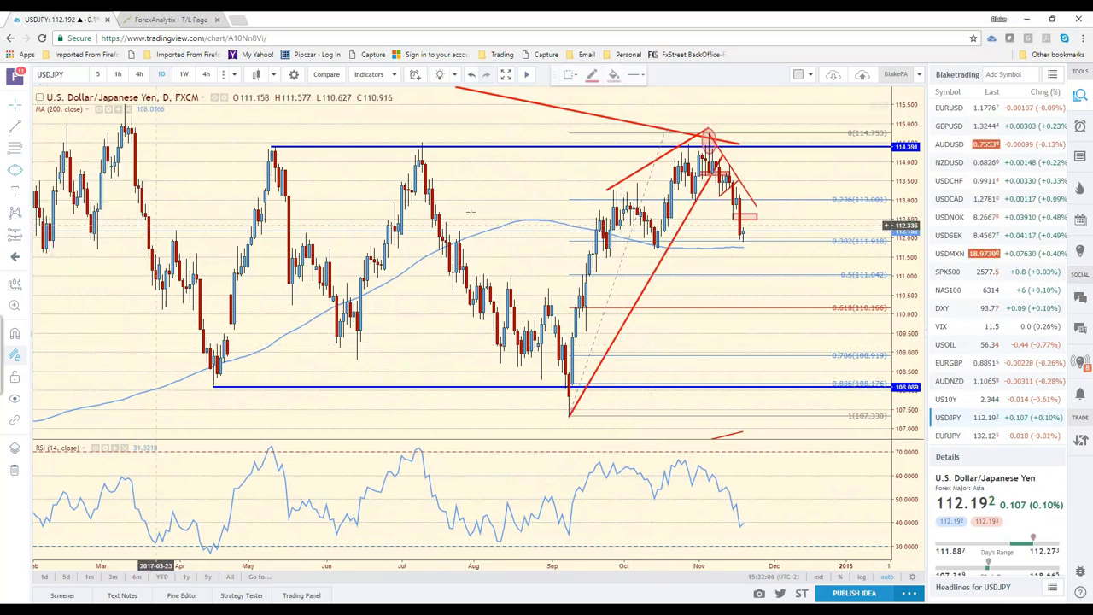
click(827, 241)
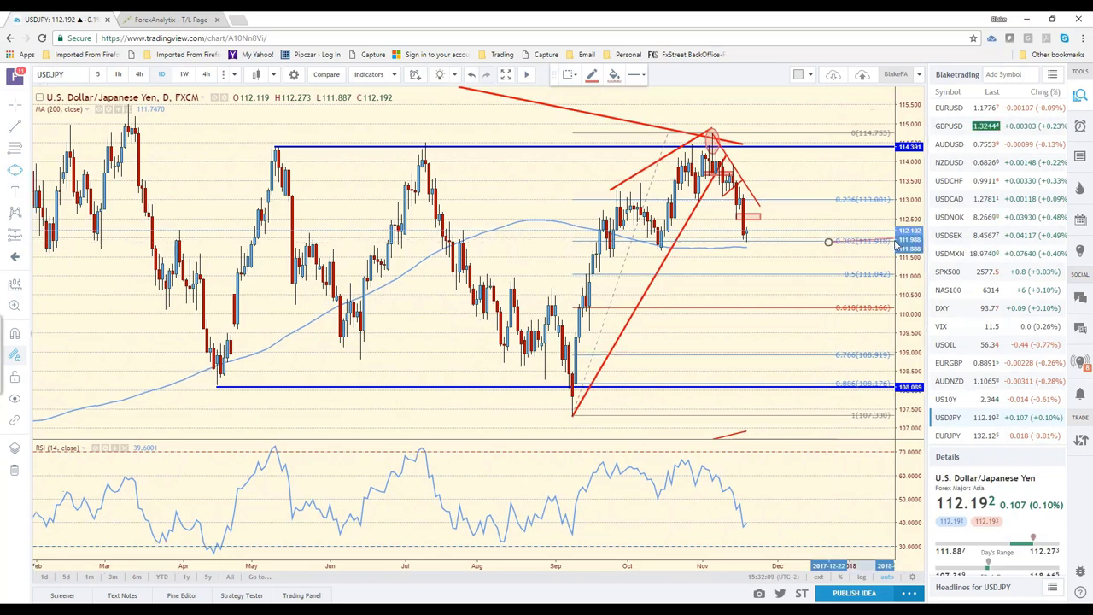
click(893, 241)
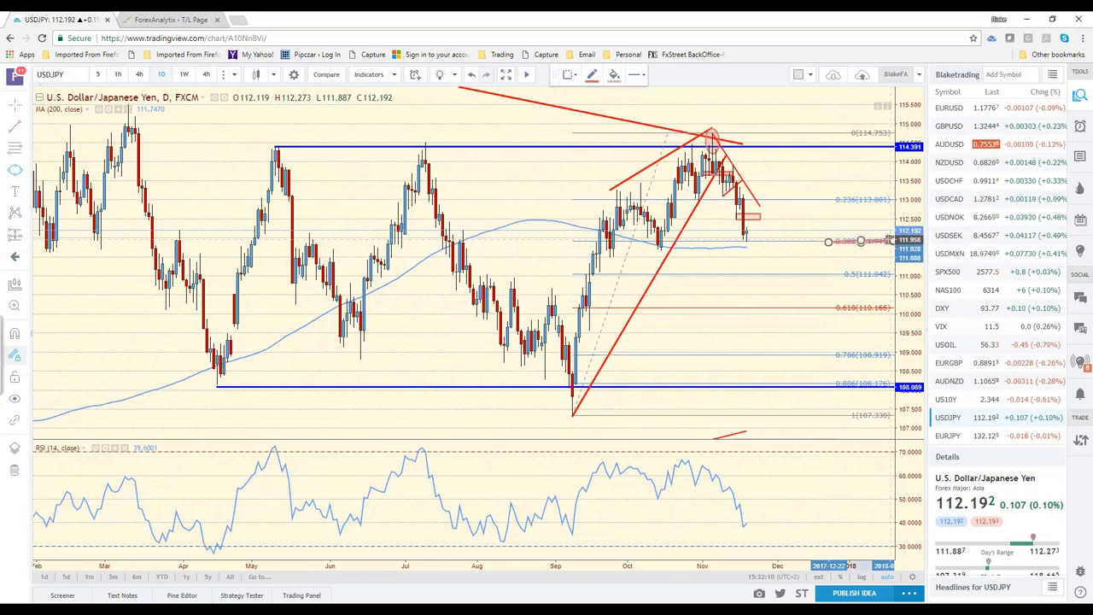
click(860, 253)
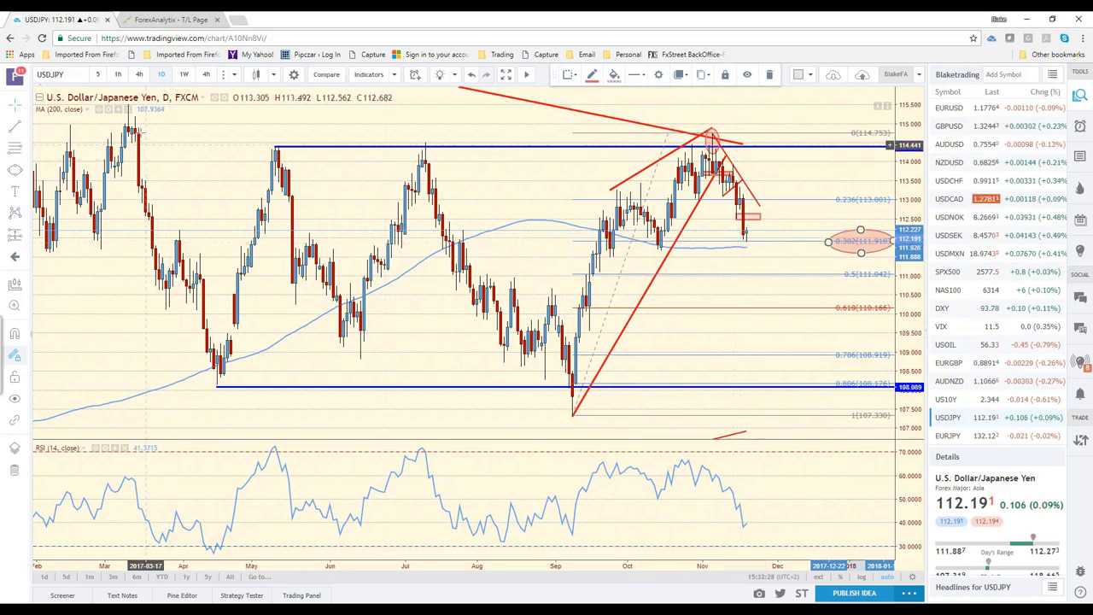
- Change the USDJPY chart to the 4h timeframe
click(140, 75)
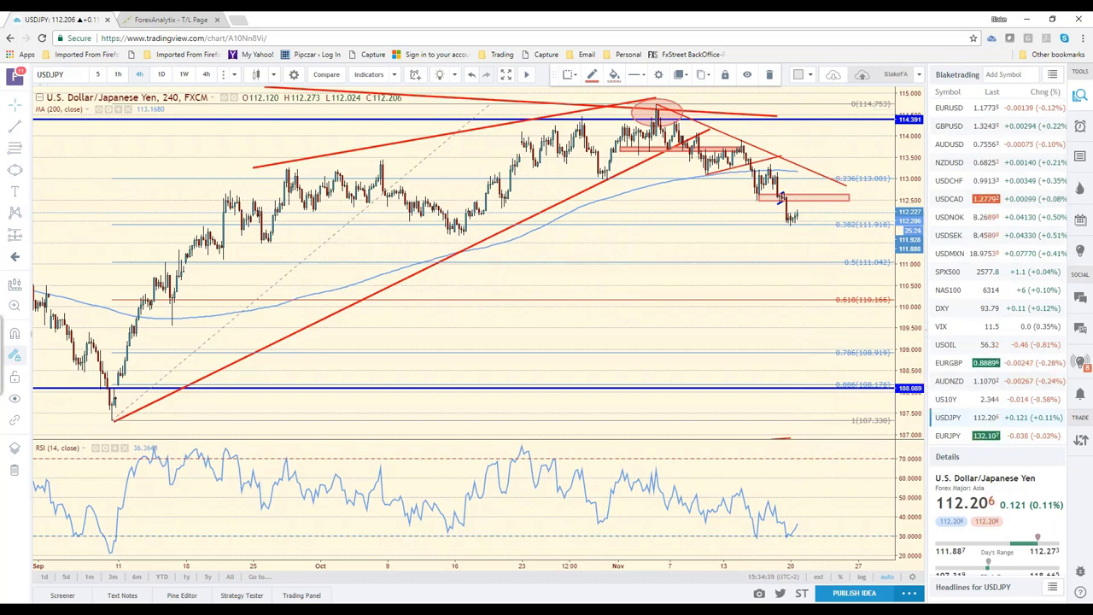
- Set the USDJPY chart back to the 1D timeframe
mouse_move(1048, 389)
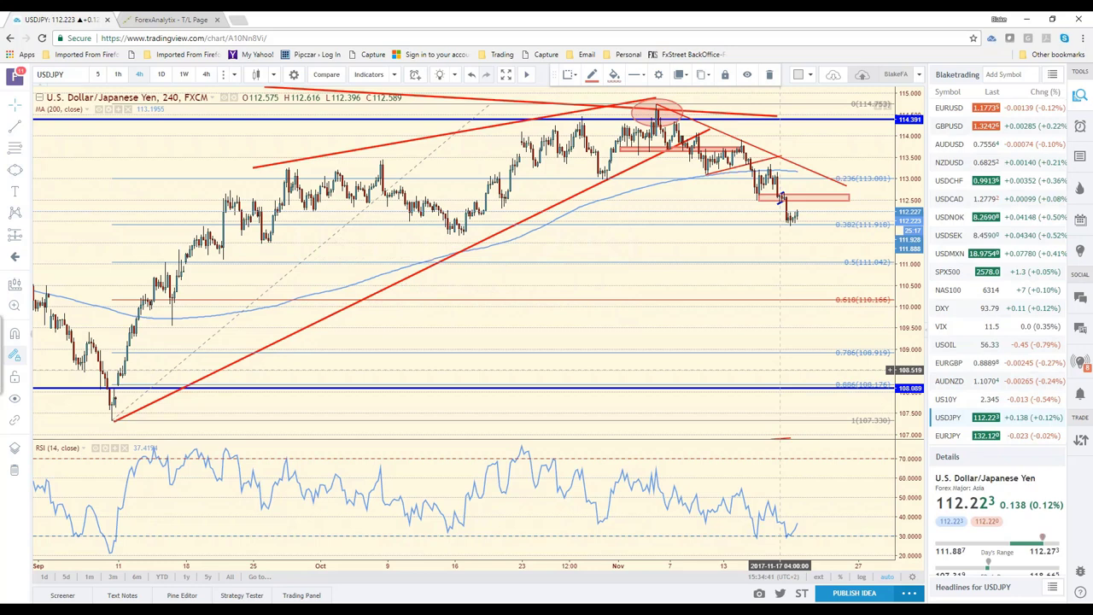
click(162, 75)
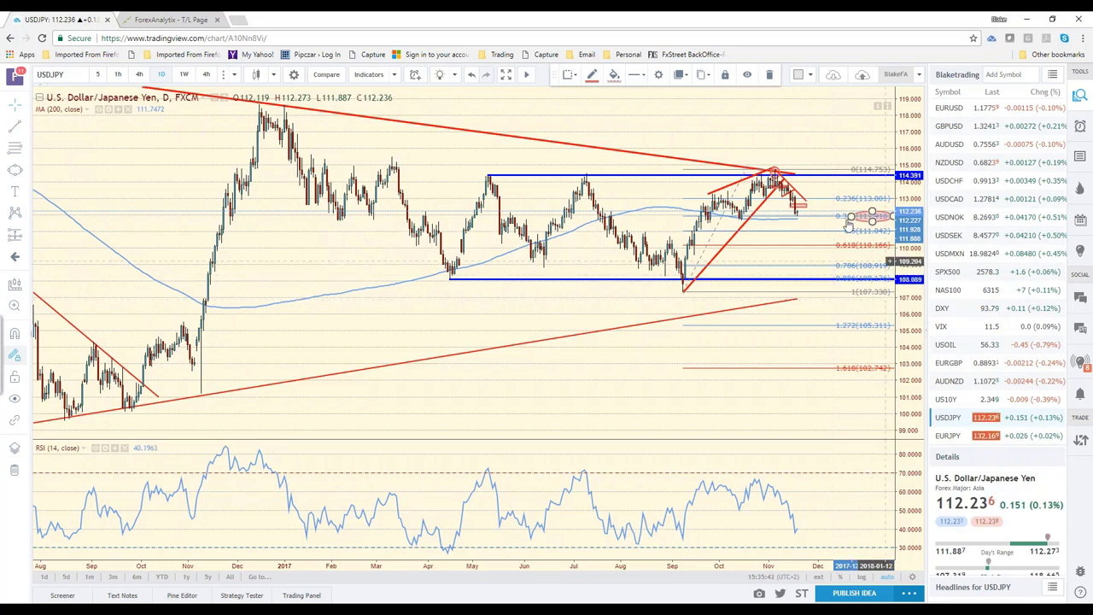
- Zoom out and pan USDJPY past the latest candle, then load the EURJPY daily chart
scroll(698, 286, down, 2)
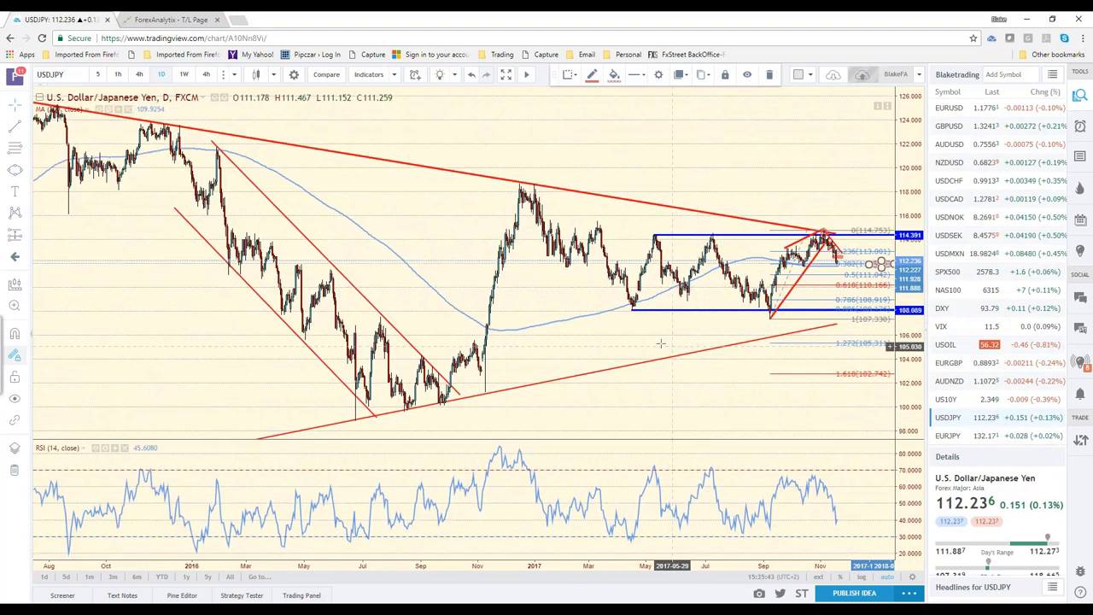
drag(660, 344, 597, 346)
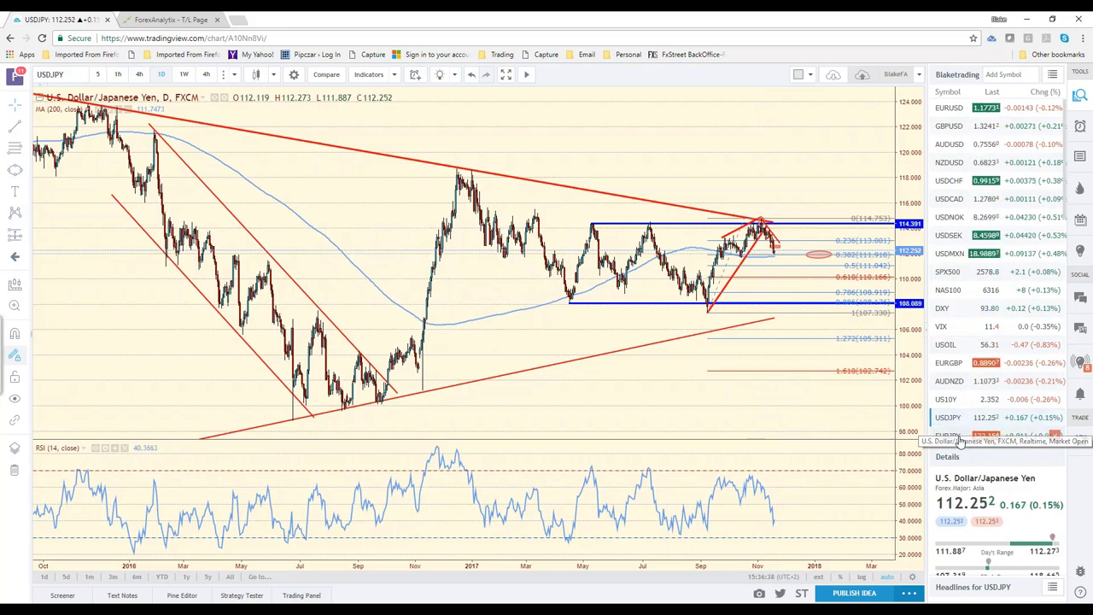
click(957, 435)
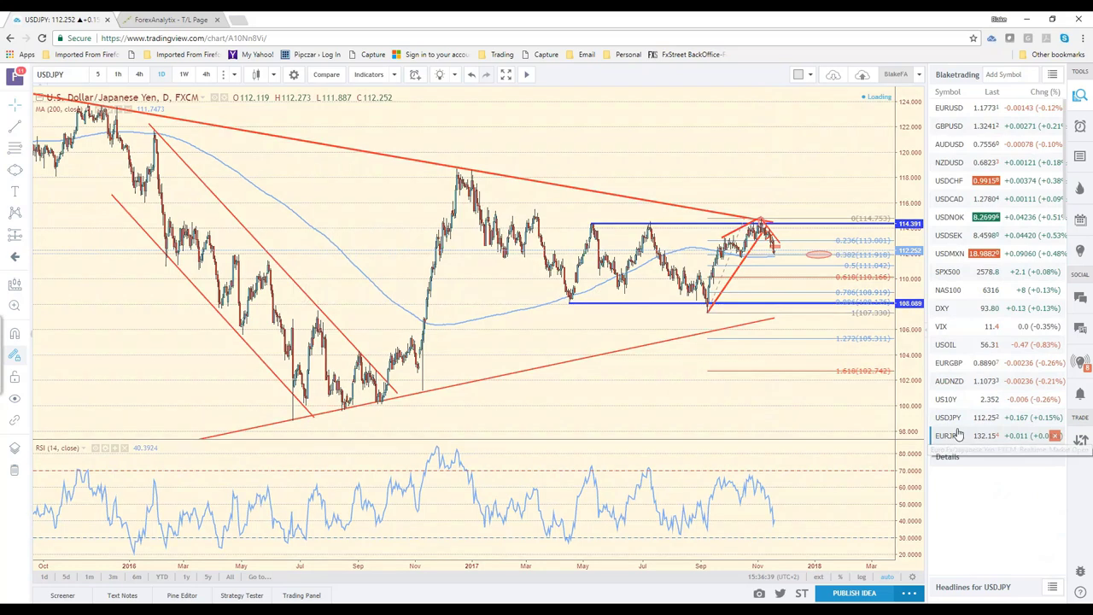
scroll(634, 309, up, 3)
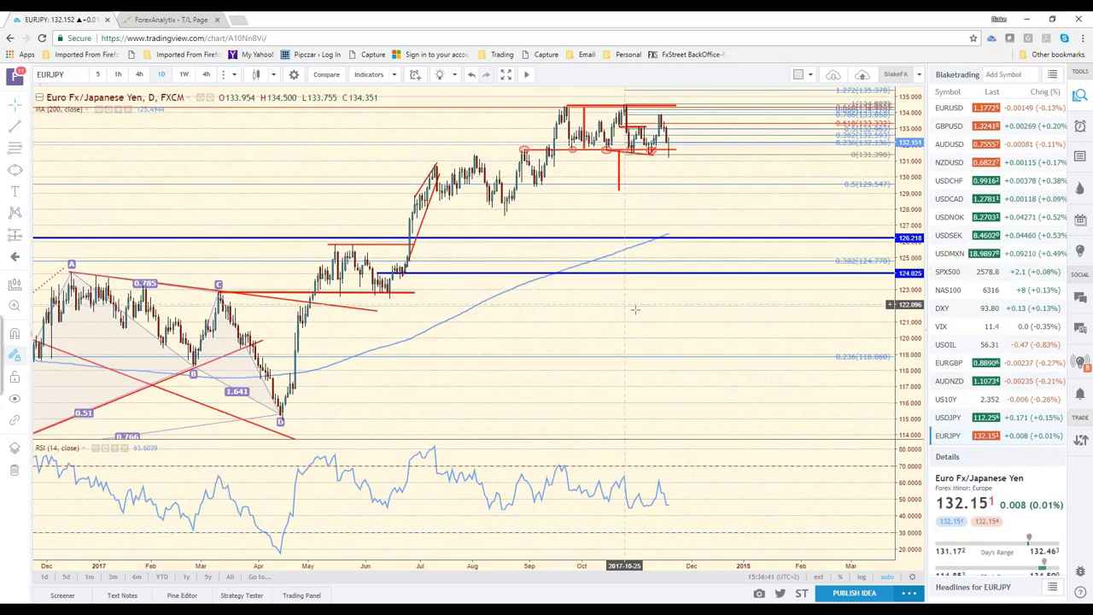
- Put EURJPY on 4h, zoom out toward August, and move the trendline's right end up-right
click(140, 75)
scroll(664, 267, down, 2)
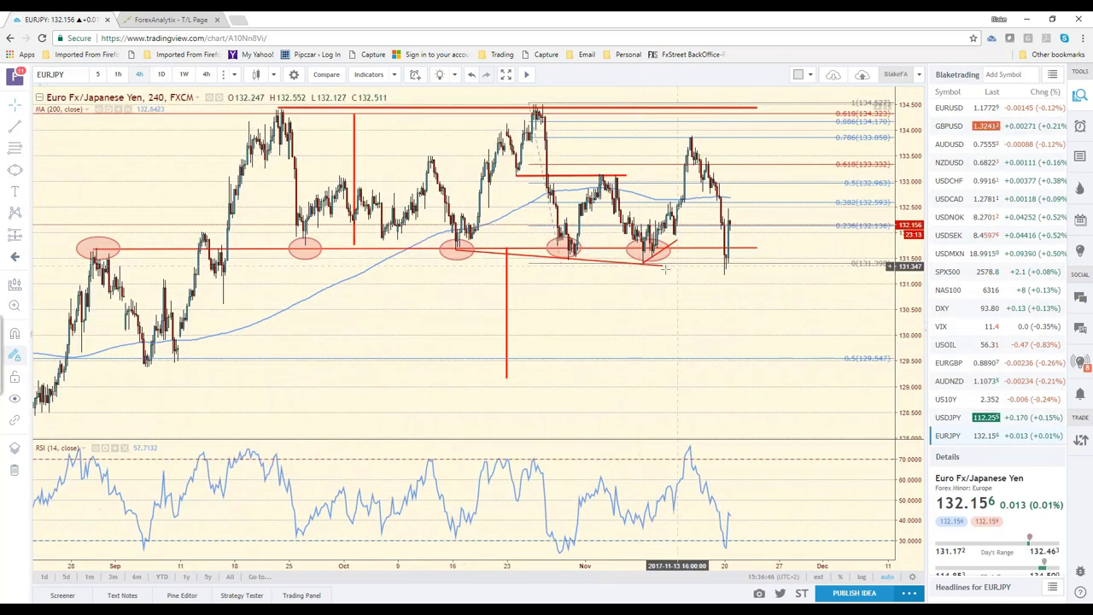
mouse_move(665, 268)
mouse_down()
mouse_move(720, 147)
mouse_move(742, 271)
mouse_up()
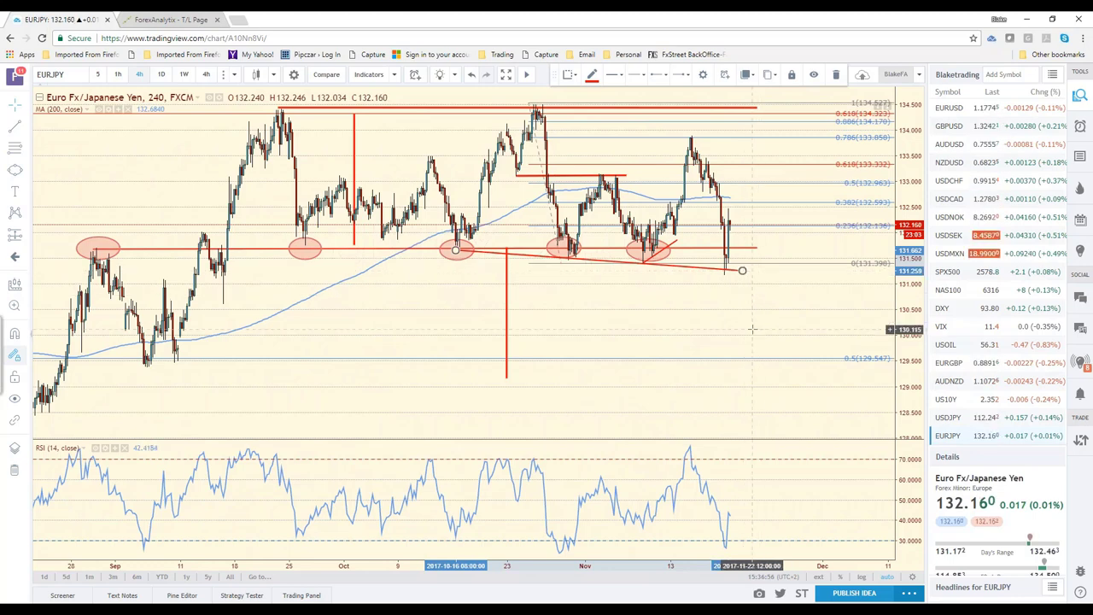
scroll(752, 329, down, 2)
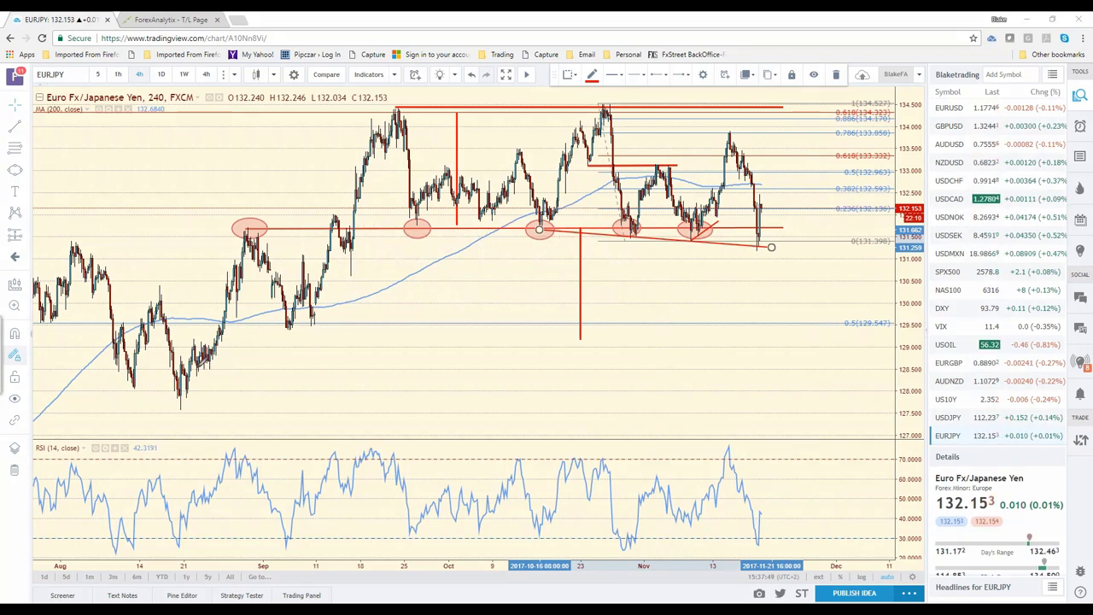
mouse_move(217, 340)
mouse_down()
mouse_move(867, 256)
mouse_move(912, 346)
mouse_up()
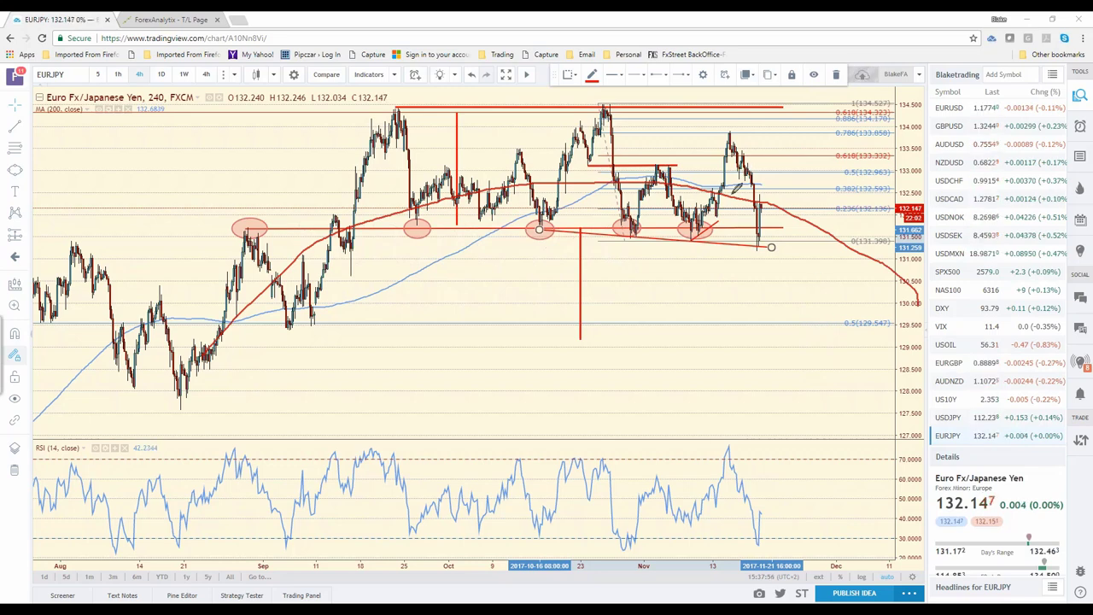
mouse_move(331, 213)
mouse_down()
mouse_move(393, 141)
mouse_move(639, 207)
mouse_move(948, 446)
mouse_move(950, 500)
mouse_up()
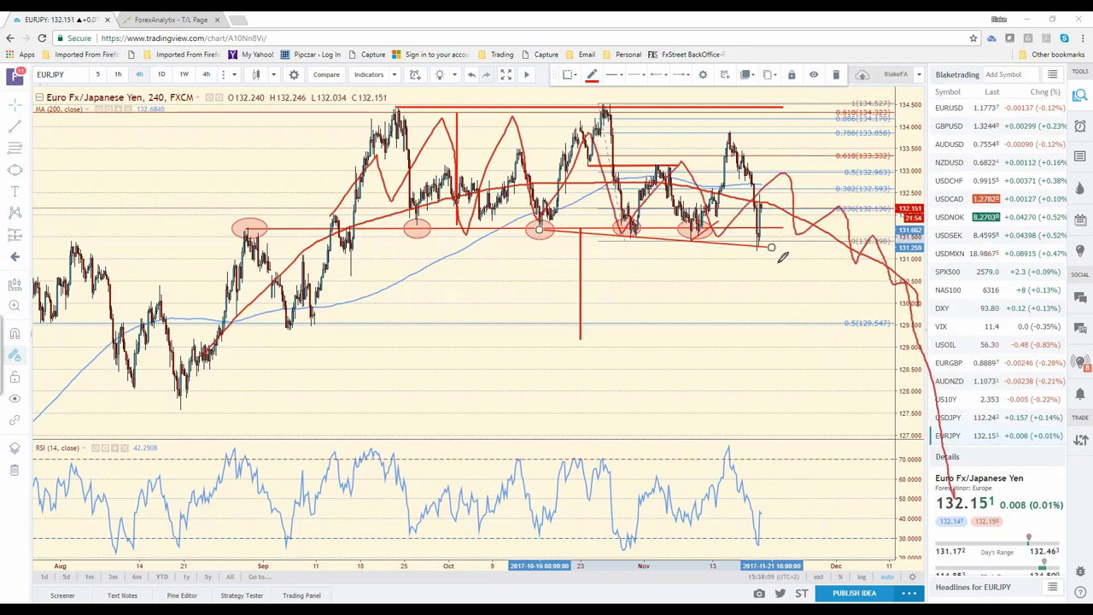
right_click(842, 334)
click(820, 336)
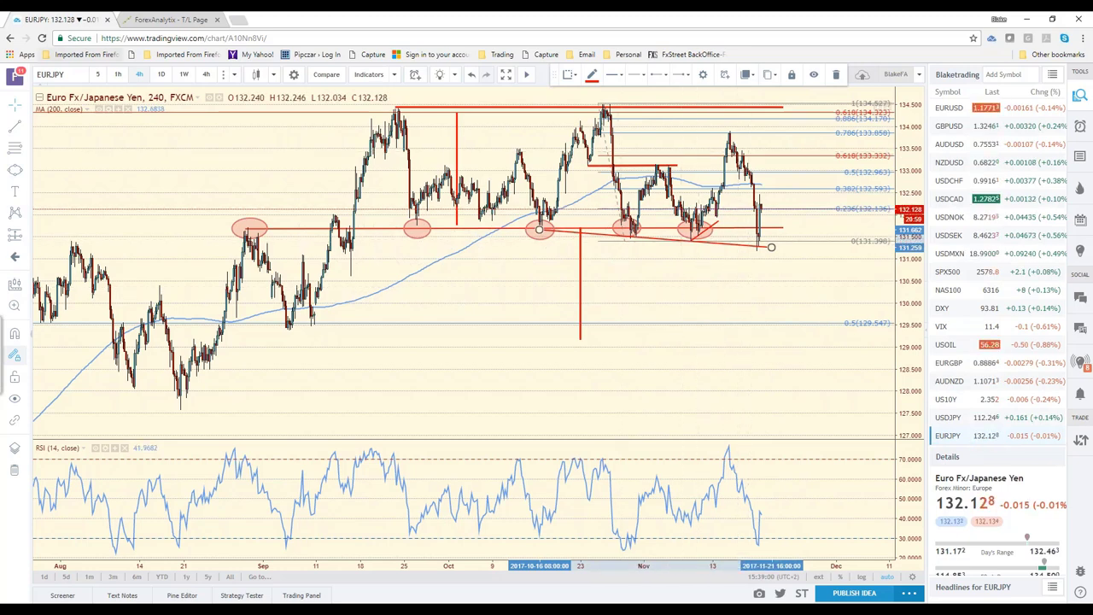
- Draw a Fibonacci retracement from the mid-November high to about 131.2, then delete it
click(13, 151)
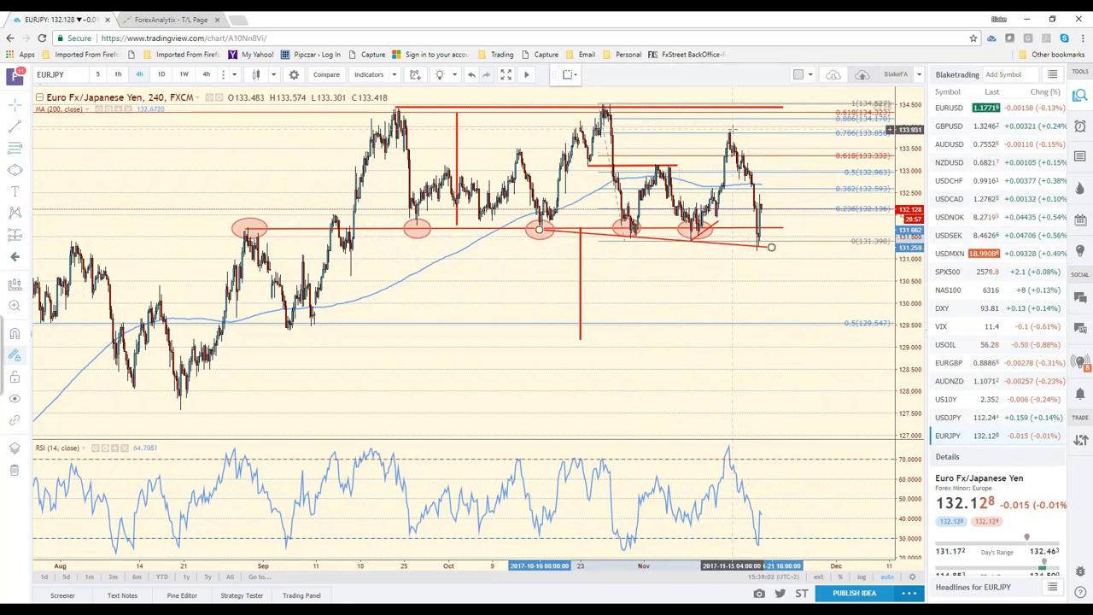
click(729, 131)
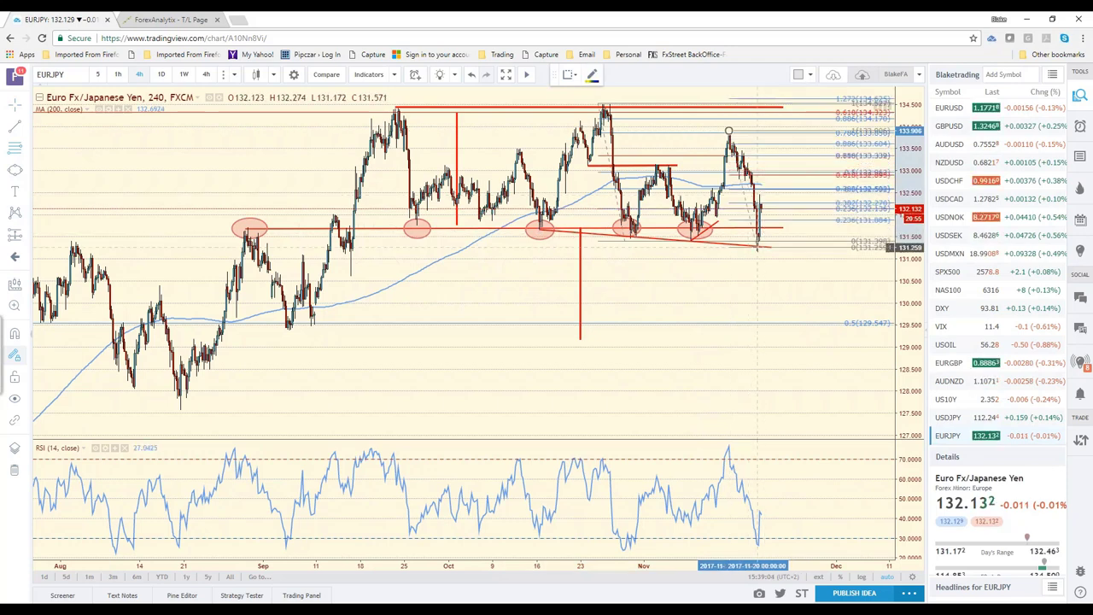
click(752, 248)
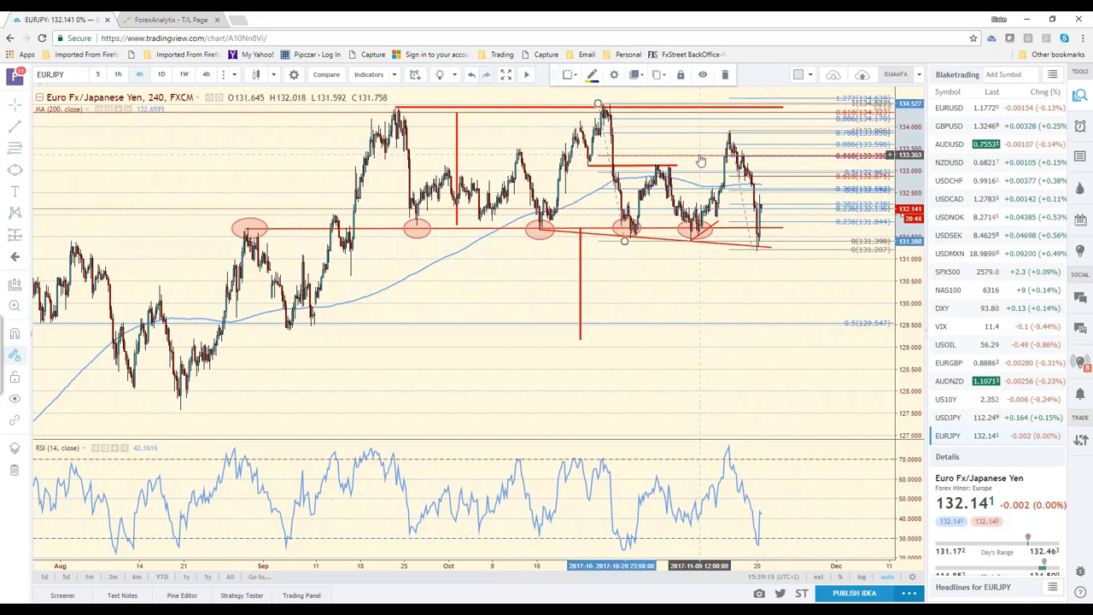
key(Delete)
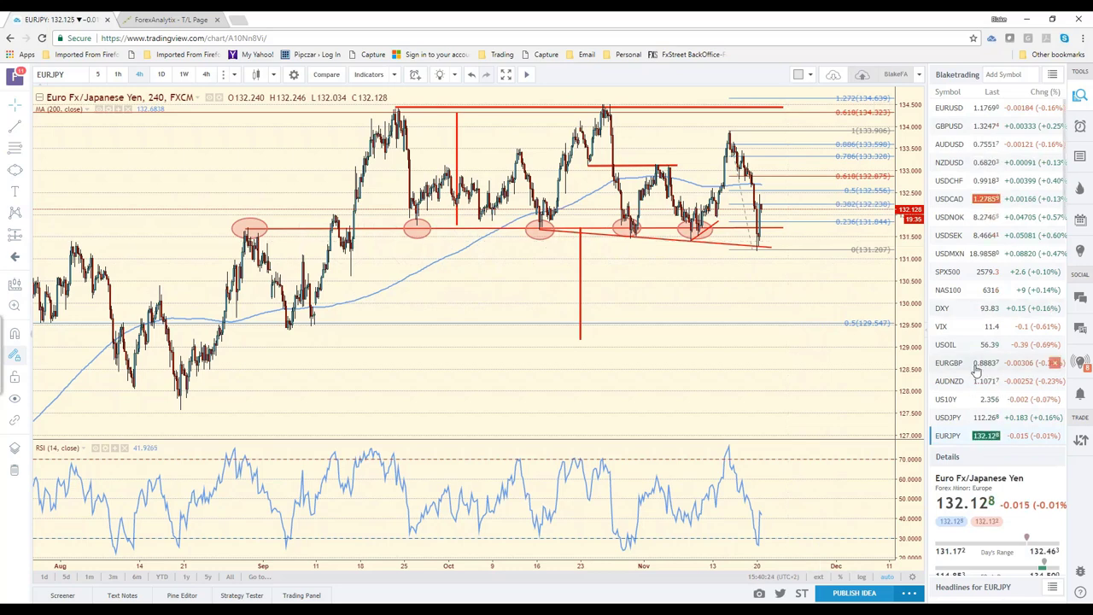
scroll(974, 359, down, 3)
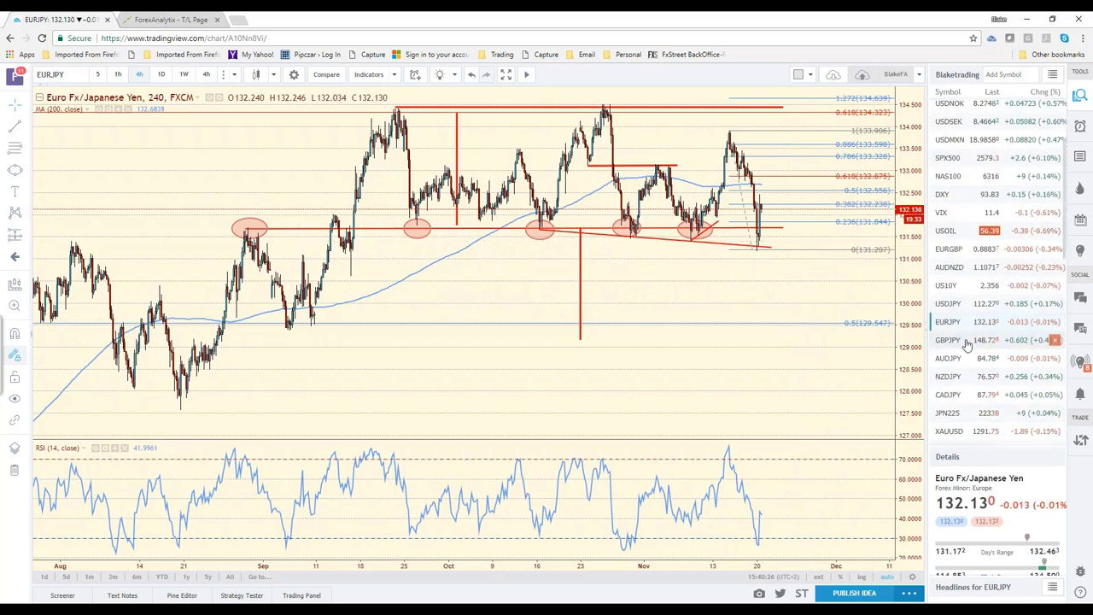
- Load JPN225 on the 1h timeframe and zoom out to show more history
click(962, 416)
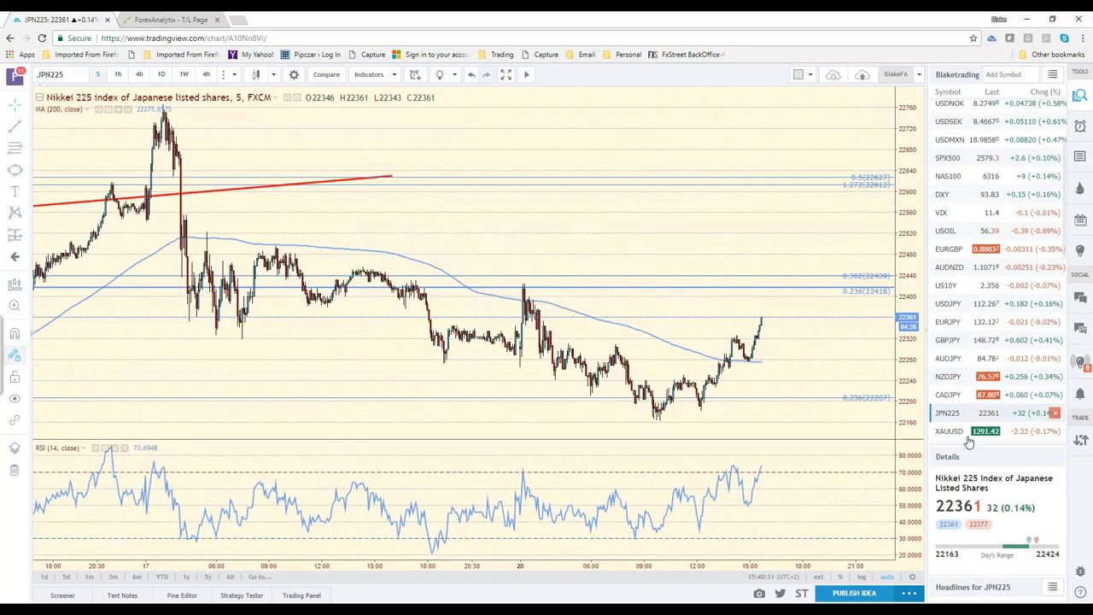
scroll(690, 248, up, 1)
scroll(690, 248, up, 1)
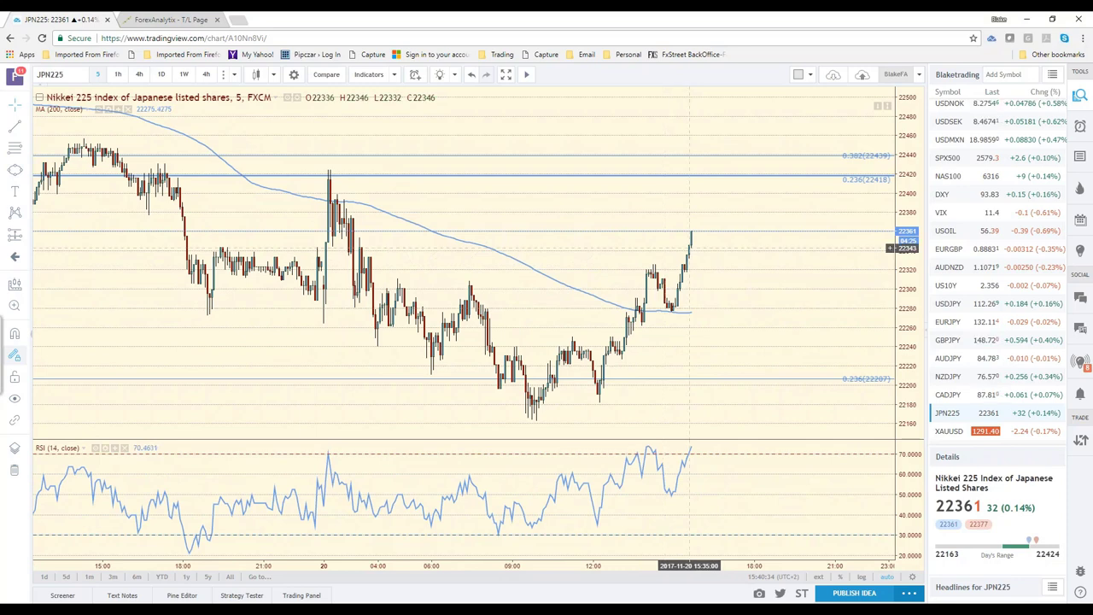
click(118, 75)
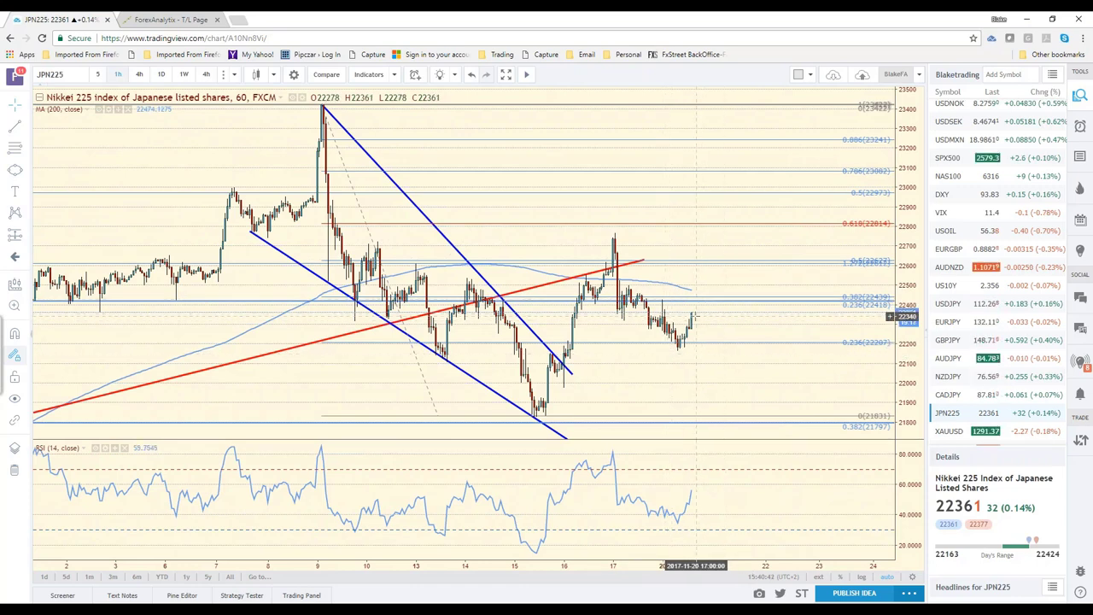
scroll(690, 333, down, 3)
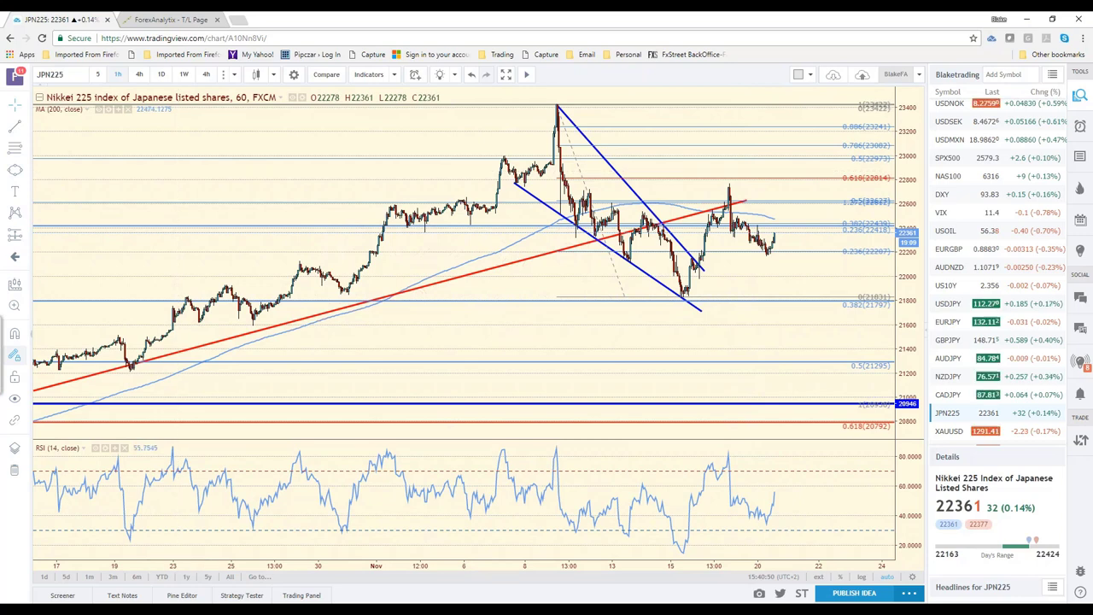
- Draw a red horizontal line at the recent swing high, extending right of current price
click(739, 203)
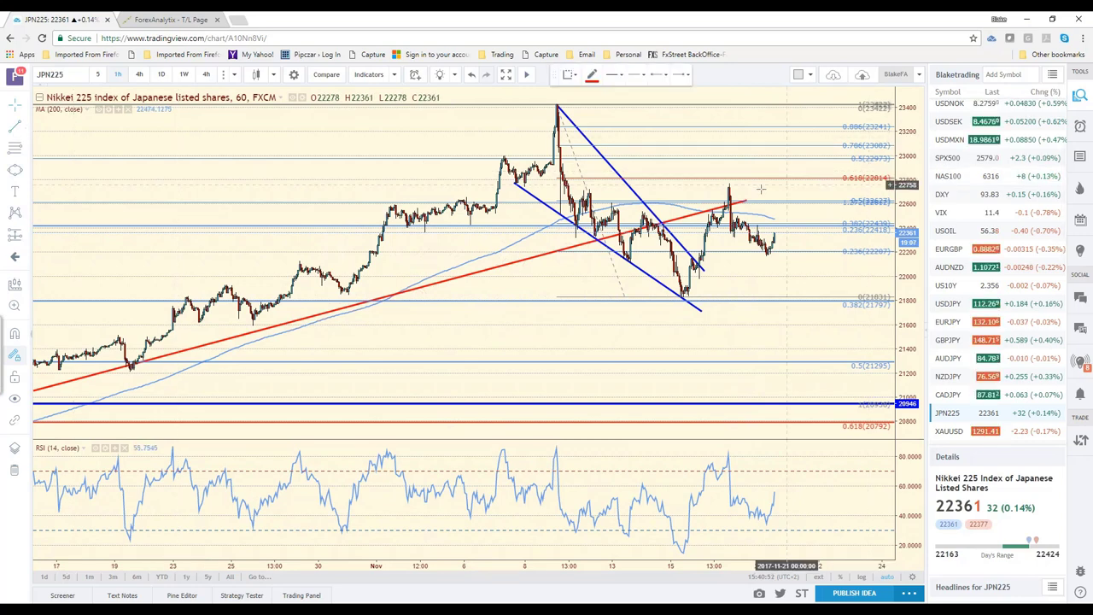
click(695, 184)
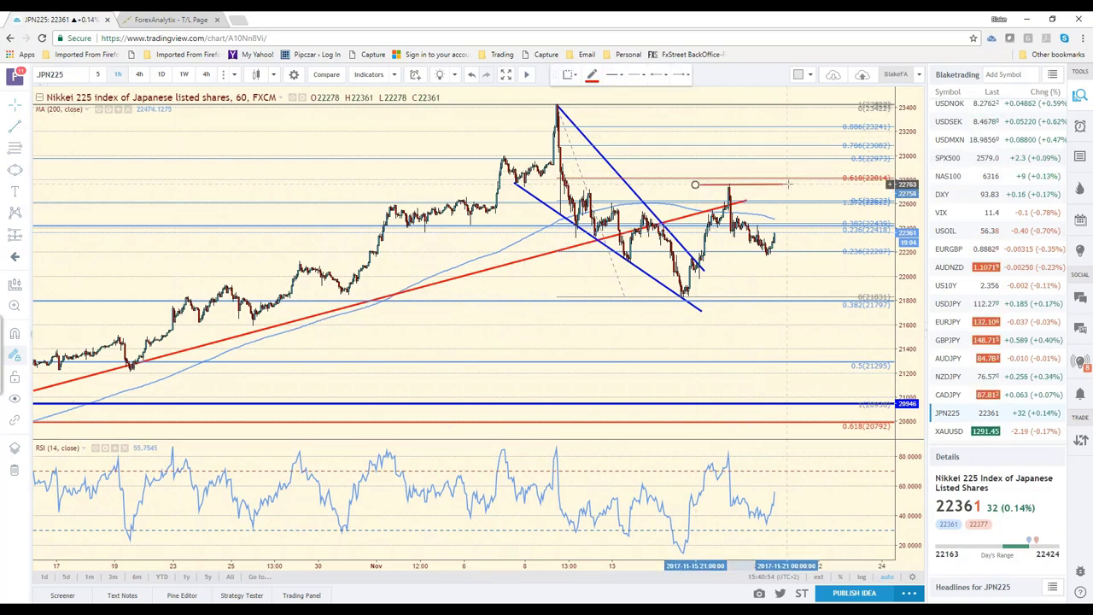
click(841, 185)
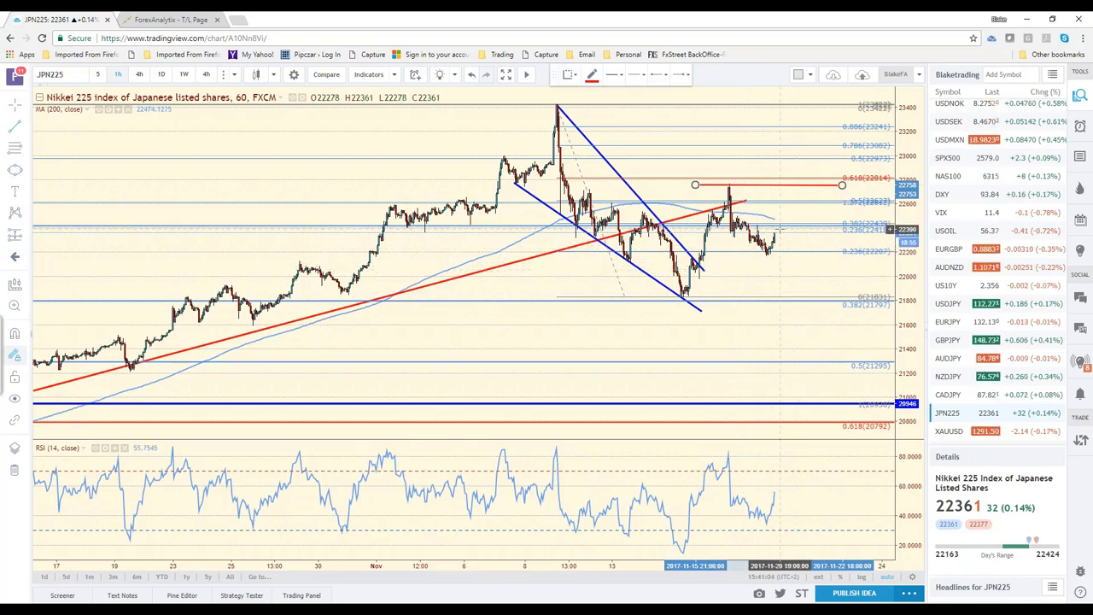
- Draw a red up-then-down projection path from current price, peaking just below the high
click(779, 229)
click(802, 199)
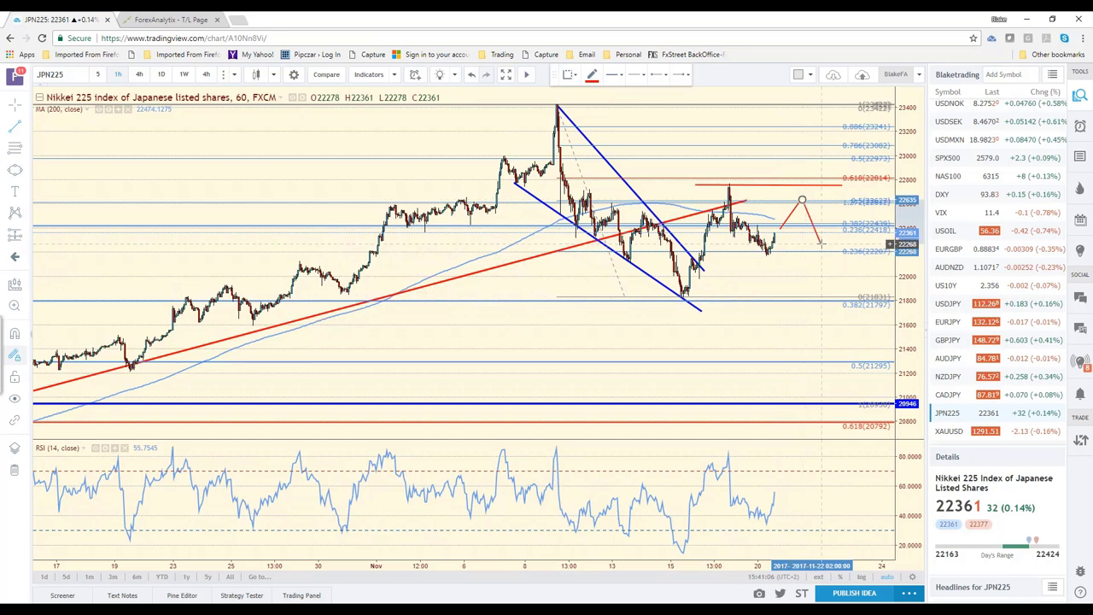
double_click(824, 258)
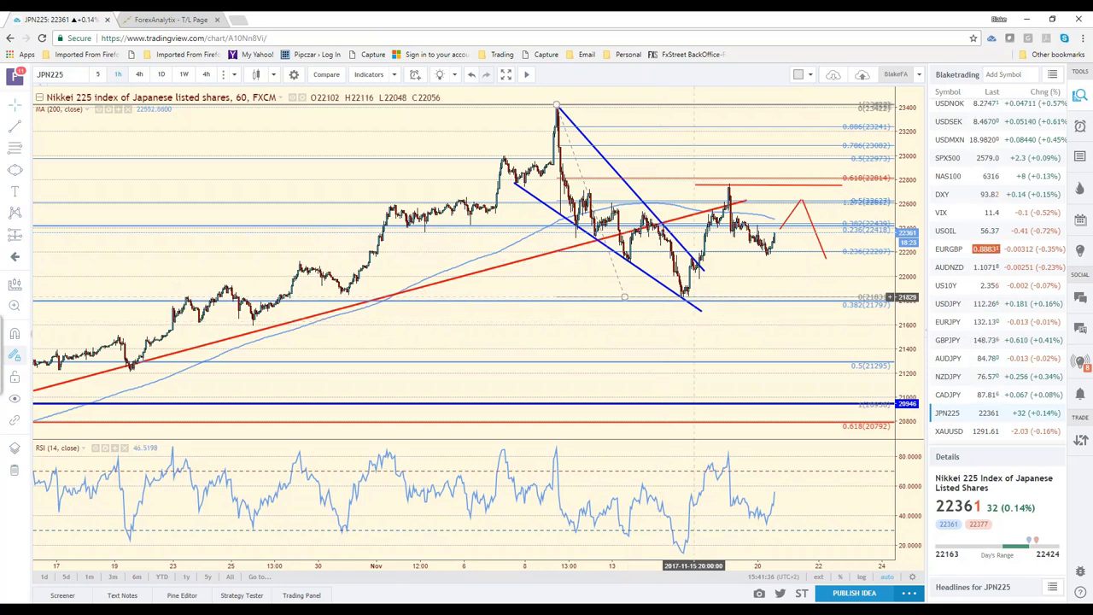
scroll(965, 414, down, 1)
- Open the XAGUSD chart, adjust the zoom, and select the XABCD harmonic pattern
click(964, 410)
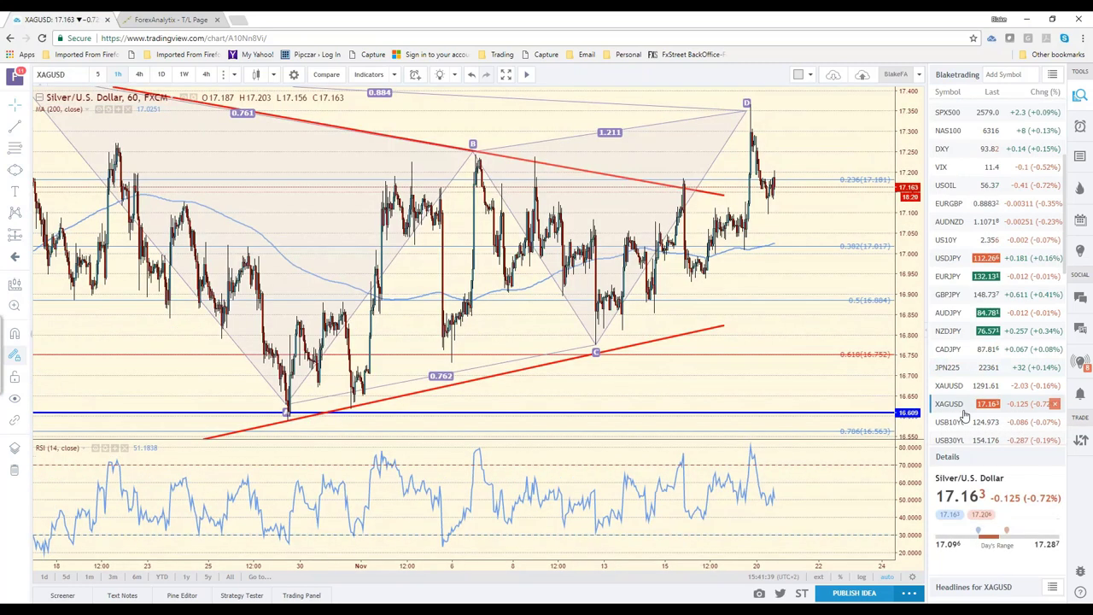
scroll(713, 306, down, 2)
scroll(713, 306, down, 1)
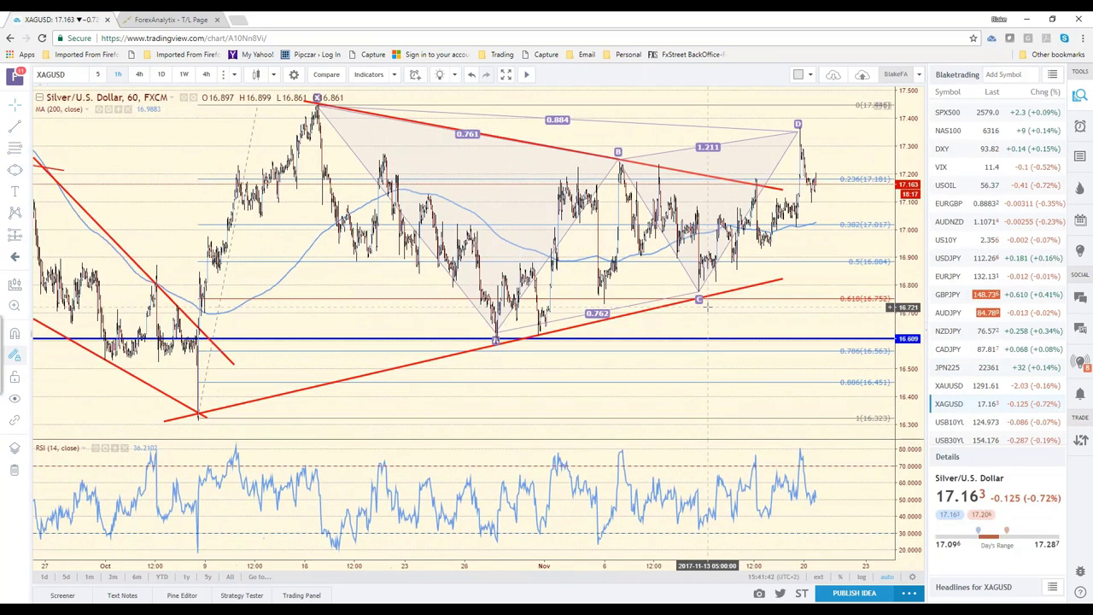
scroll(707, 305, up, 1)
scroll(725, 282, down, 1)
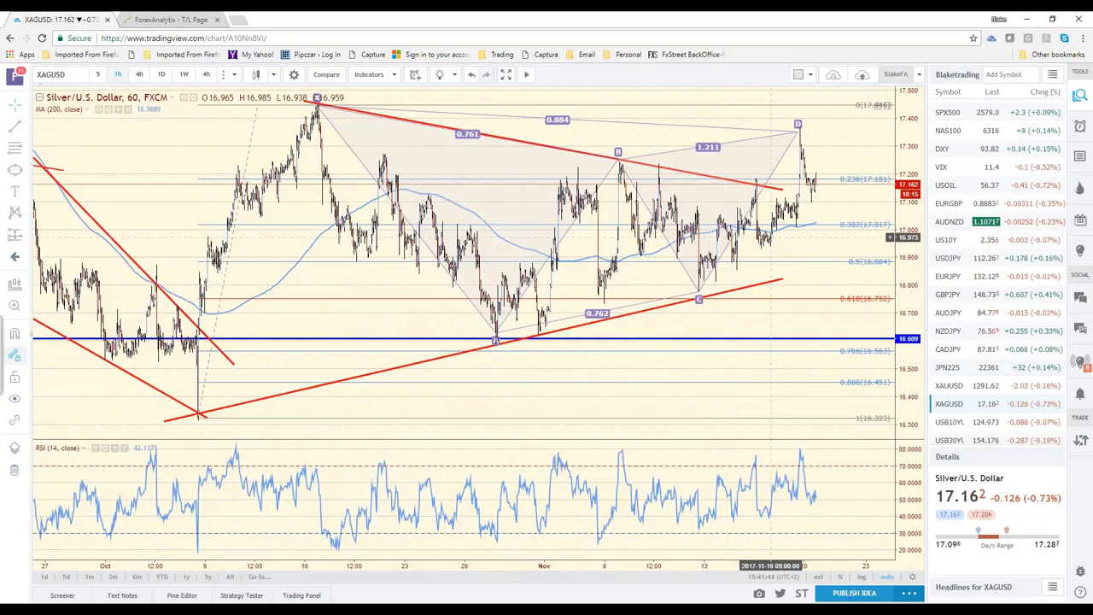
click(800, 135)
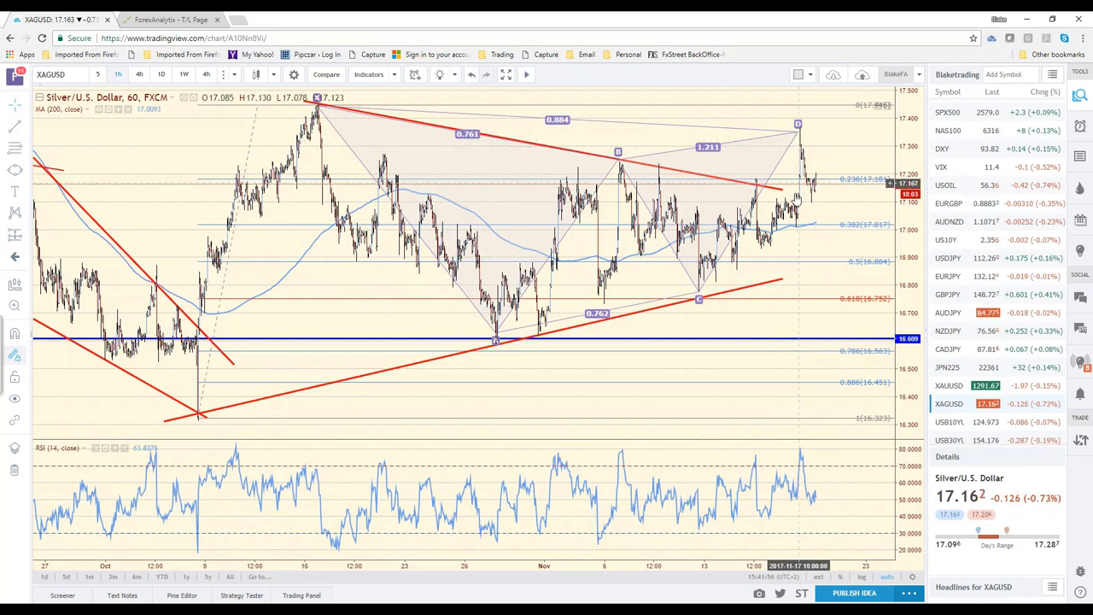
- Zoom in and extend the descending red trendline past the latest bars
scroll(784, 219, up, 2)
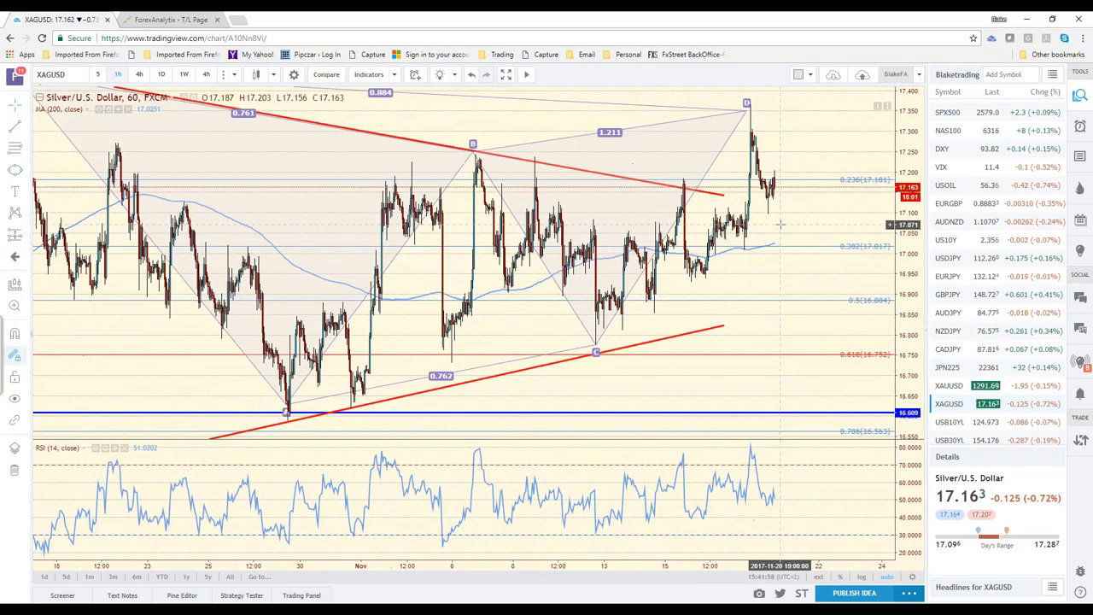
scroll(703, 237, up, 2)
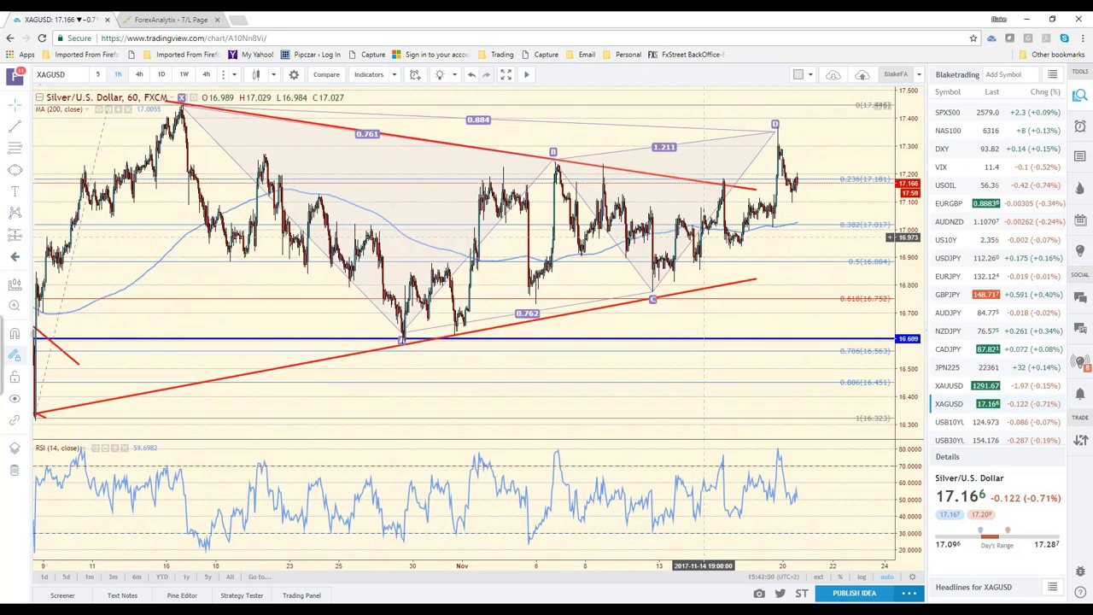
mouse_move(755, 188)
mouse_down()
mouse_move(839, 183)
mouse_move(840, 199)
mouse_up()
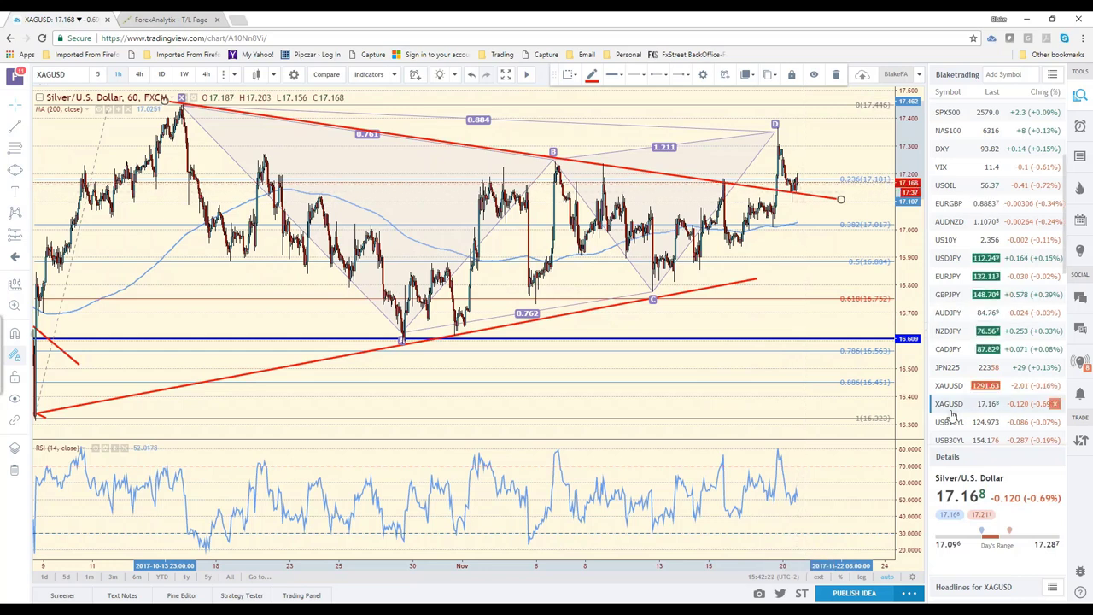
- On XAUUSD, draw a trendline falling from the October high and one rising from the November low, then load GBPJPY
click(954, 381)
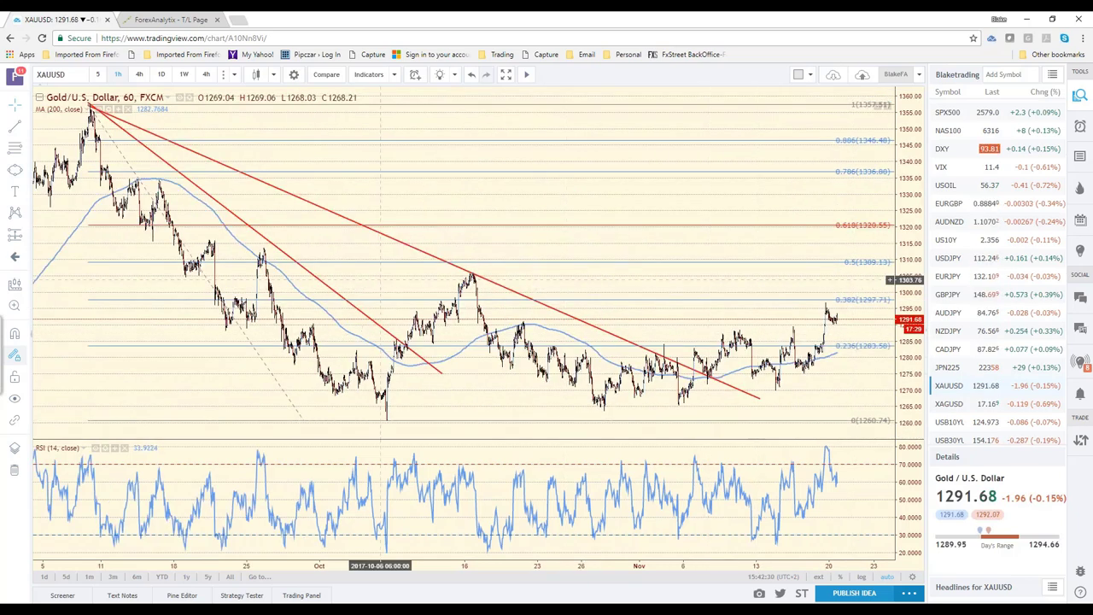
click(15, 126)
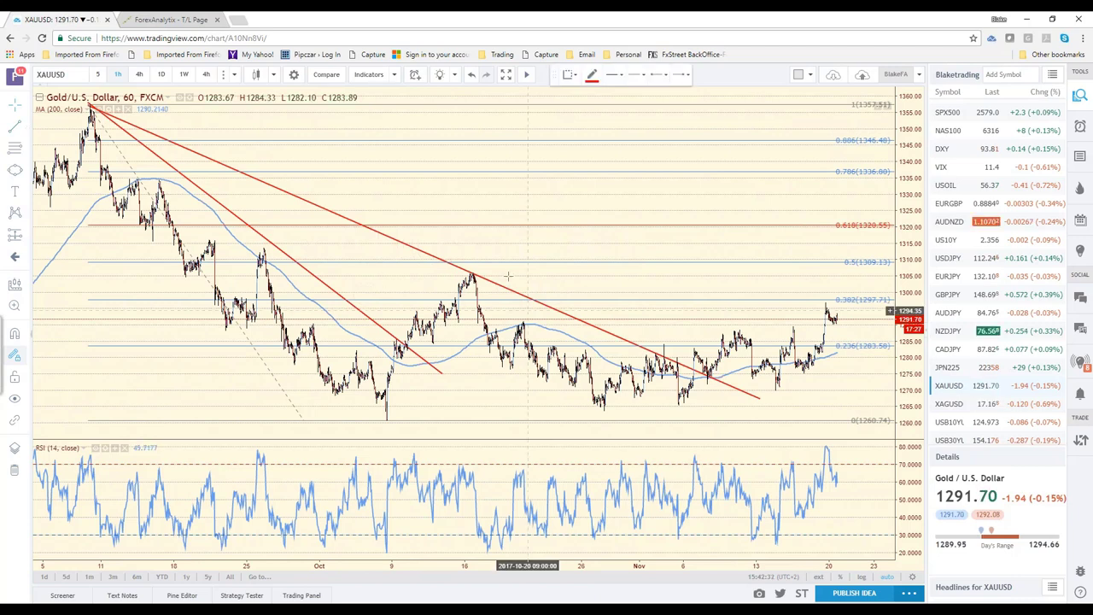
click(469, 274)
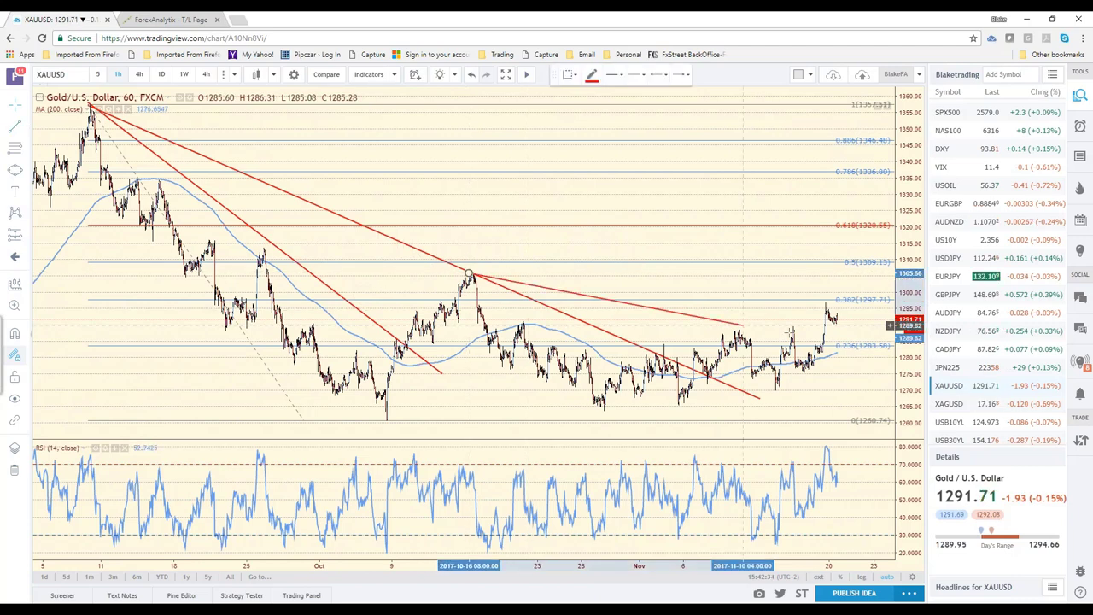
click(863, 354)
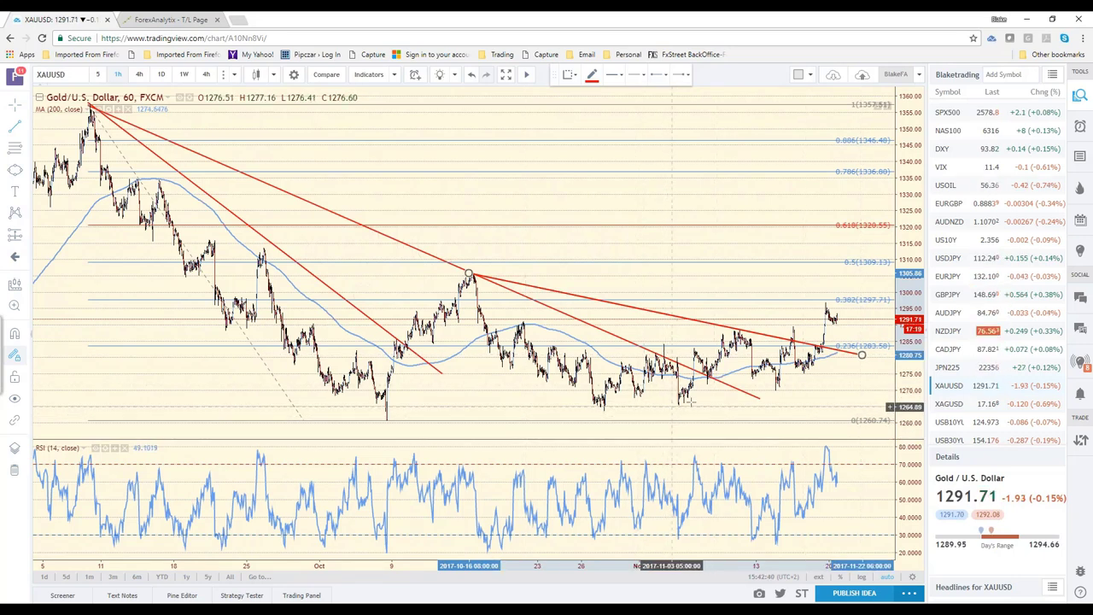
click(671, 407)
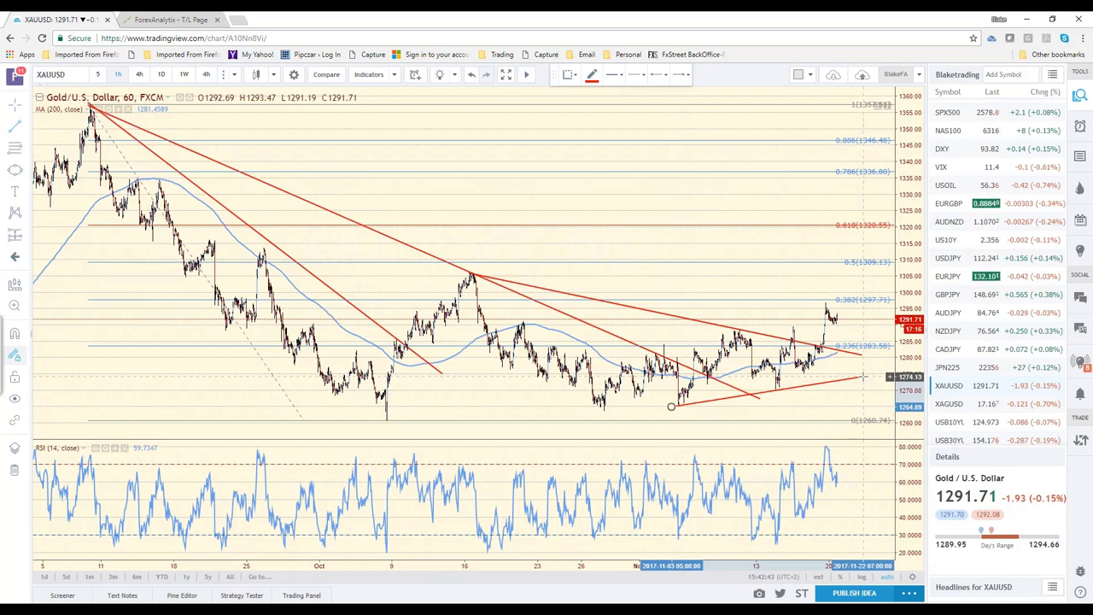
click(863, 376)
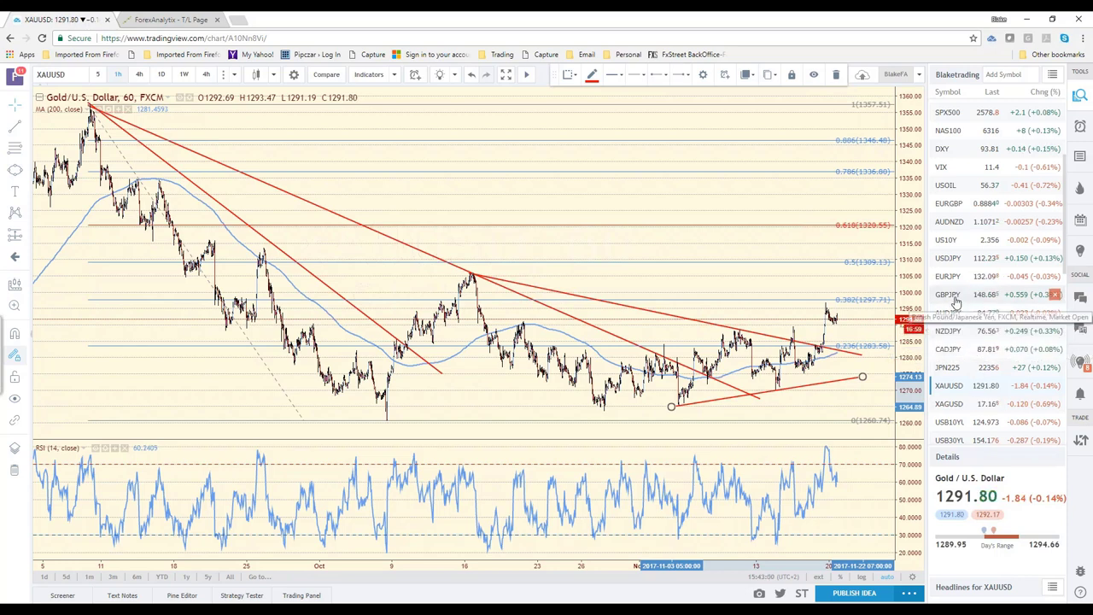
click(956, 300)
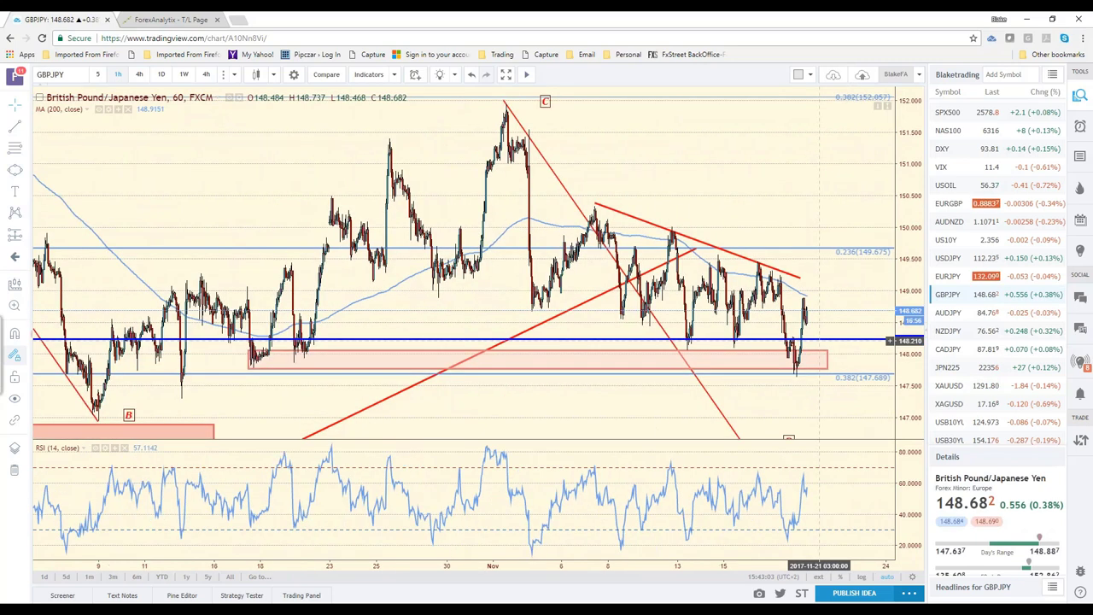
- Drag the upper red GBPJPY trendline's right end further right, then zoom the chart out
scroll(729, 381, down, 1)
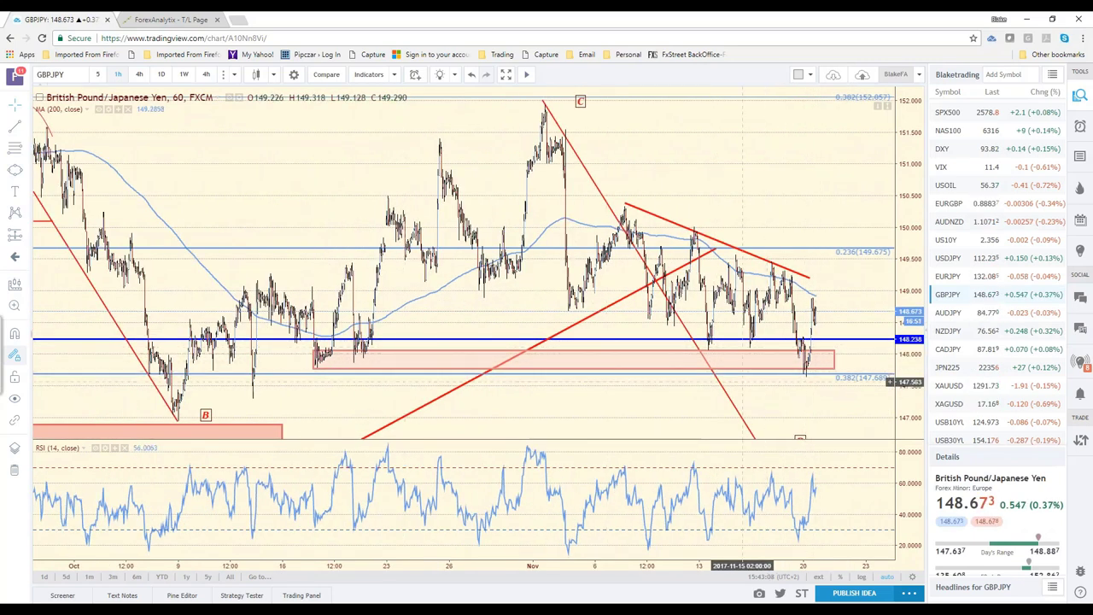
scroll(694, 413, up, 3)
scroll(694, 413, up, 2)
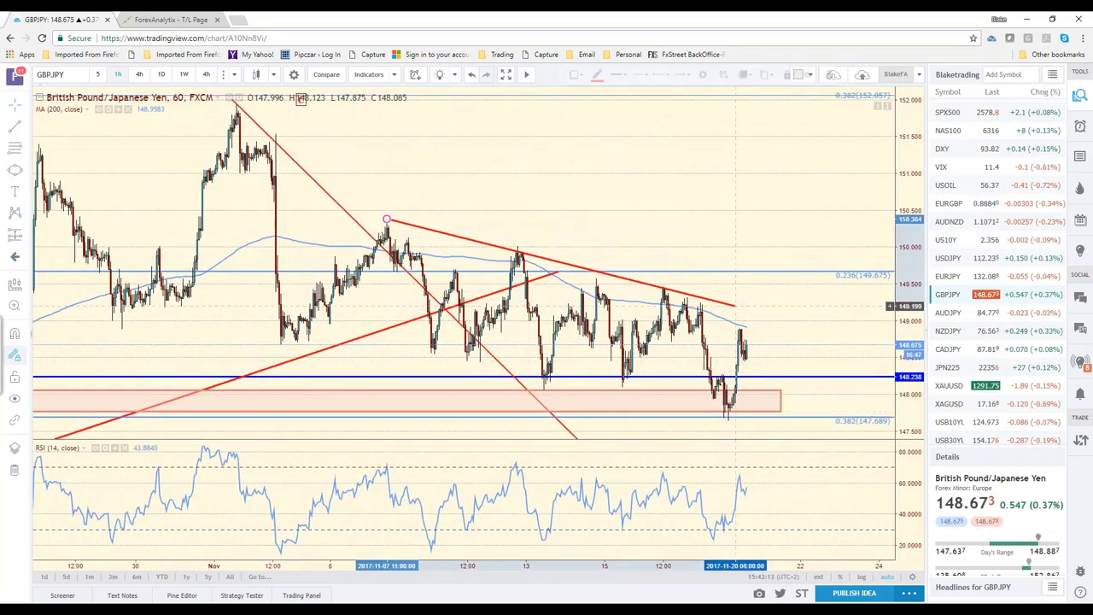
drag(734, 308, 784, 316)
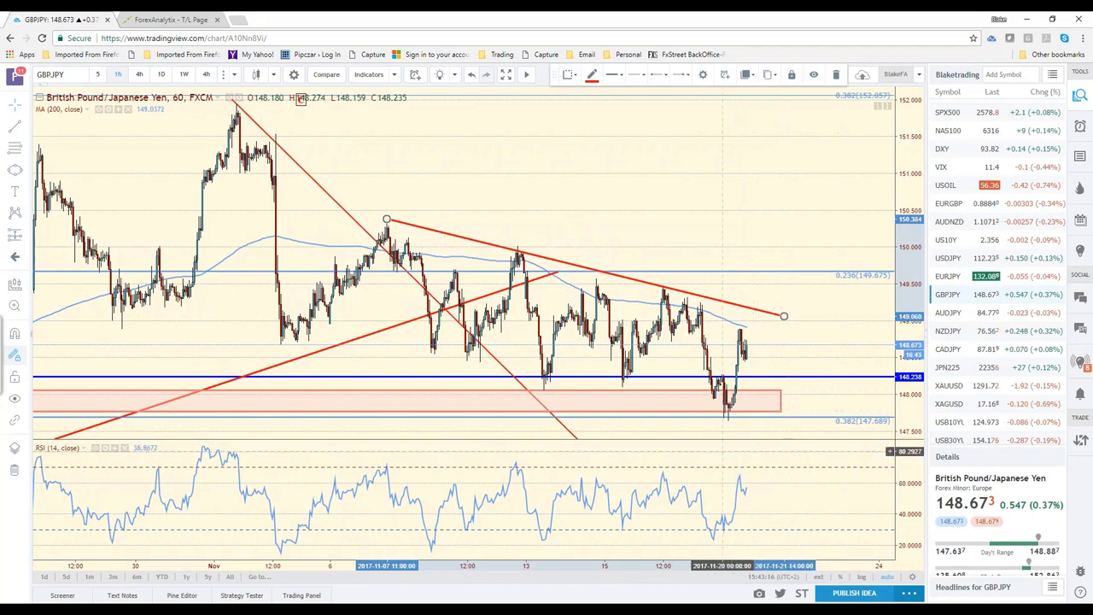
scroll(707, 470, down, 1)
scroll(708, 470, down, 1)
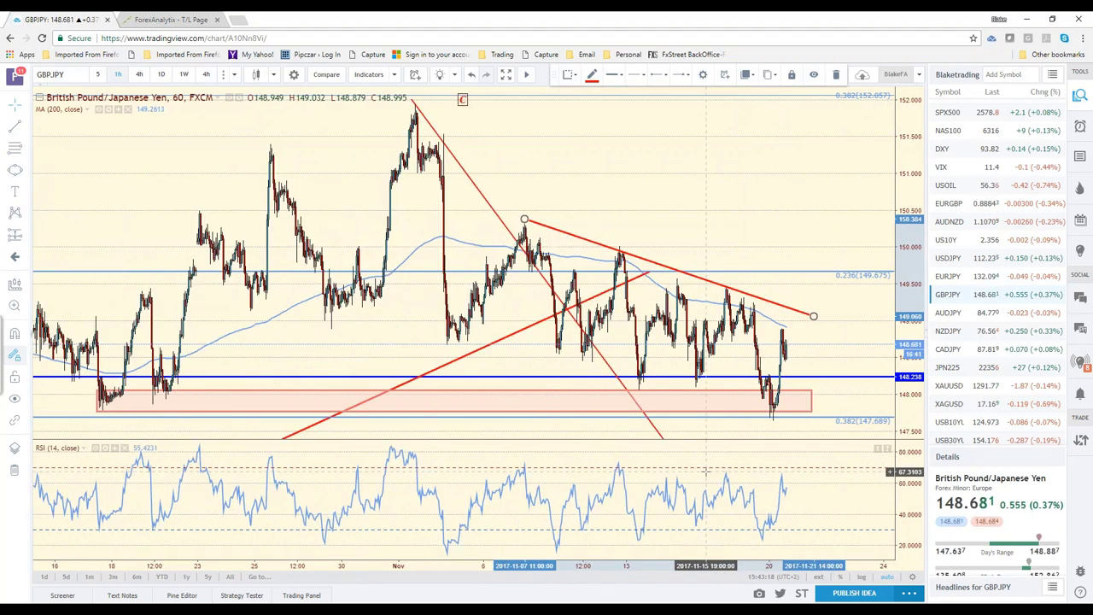
scroll(682, 462, down, 1)
scroll(682, 462, down, 1)
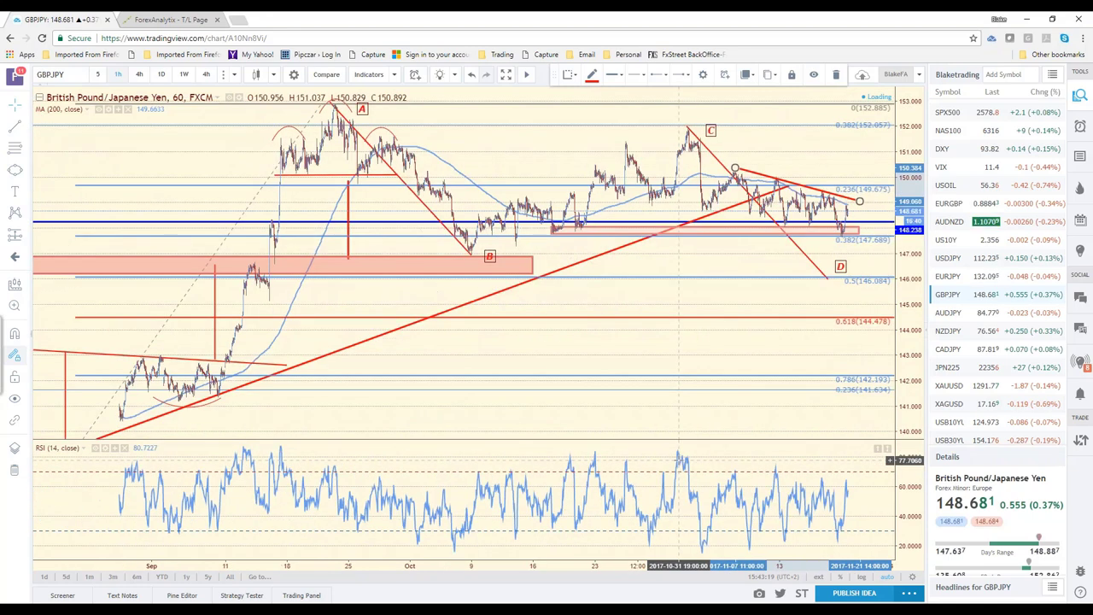
scroll(556, 190, down, 1)
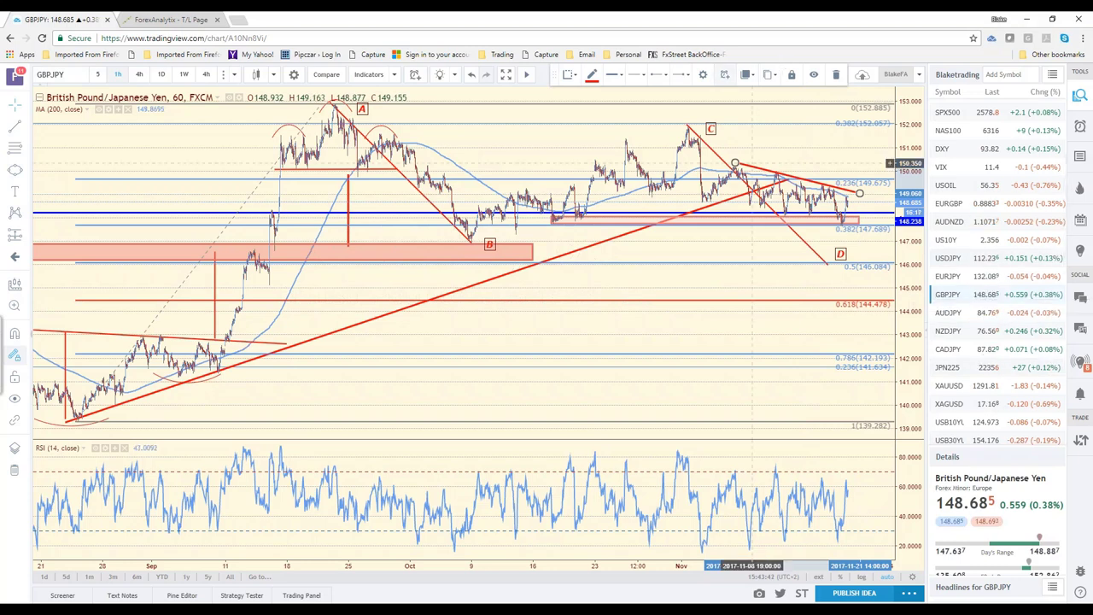
- Load AUDJPY and switch its interval to daily (1D)
click(953, 319)
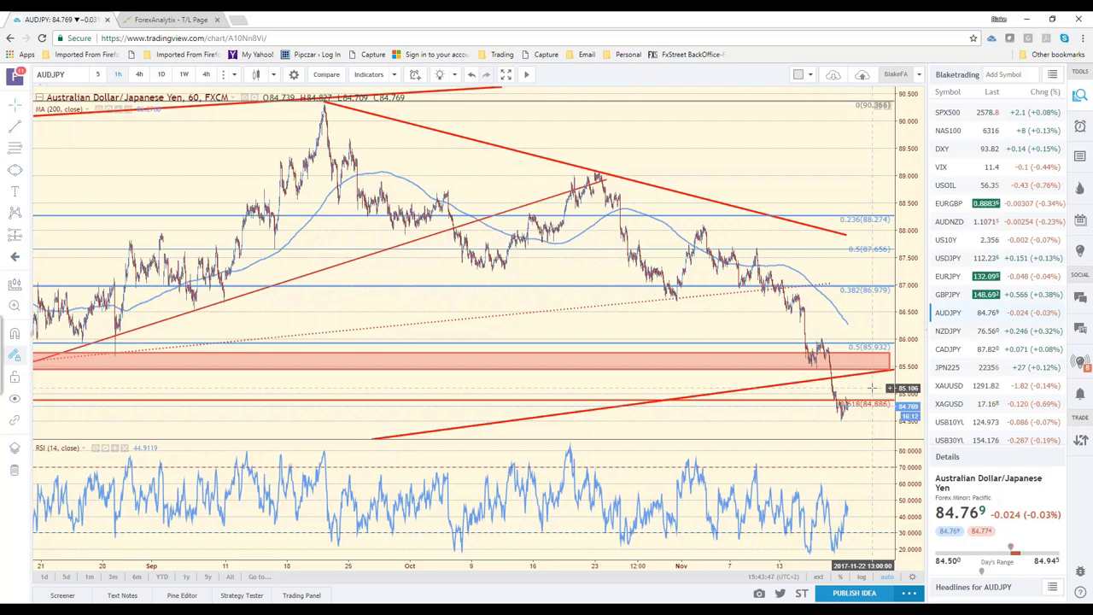
scroll(871, 386, up, 1)
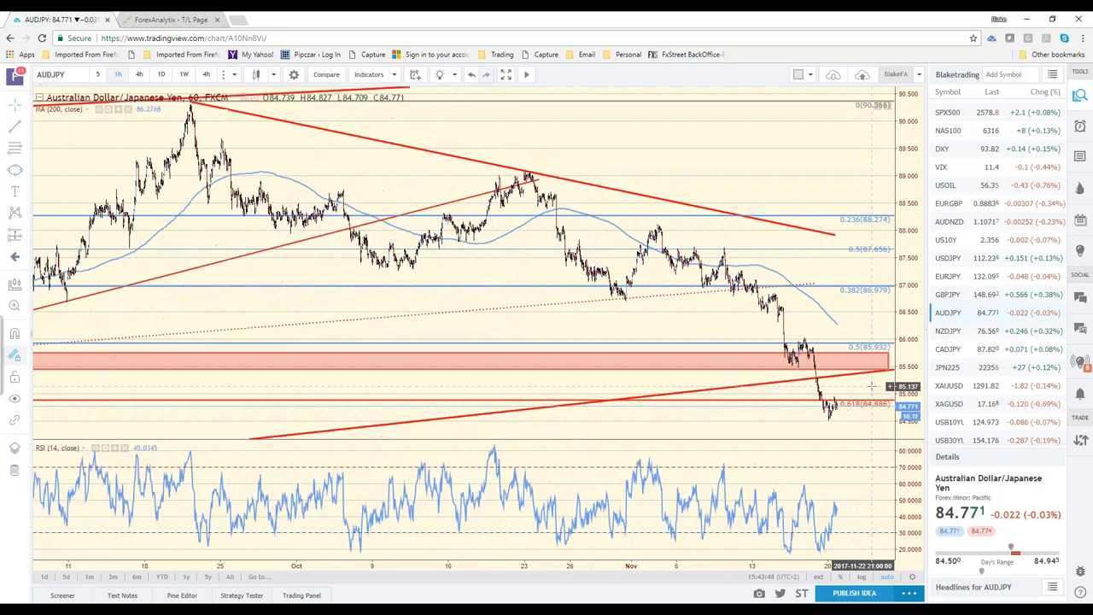
scroll(871, 386, up, 1)
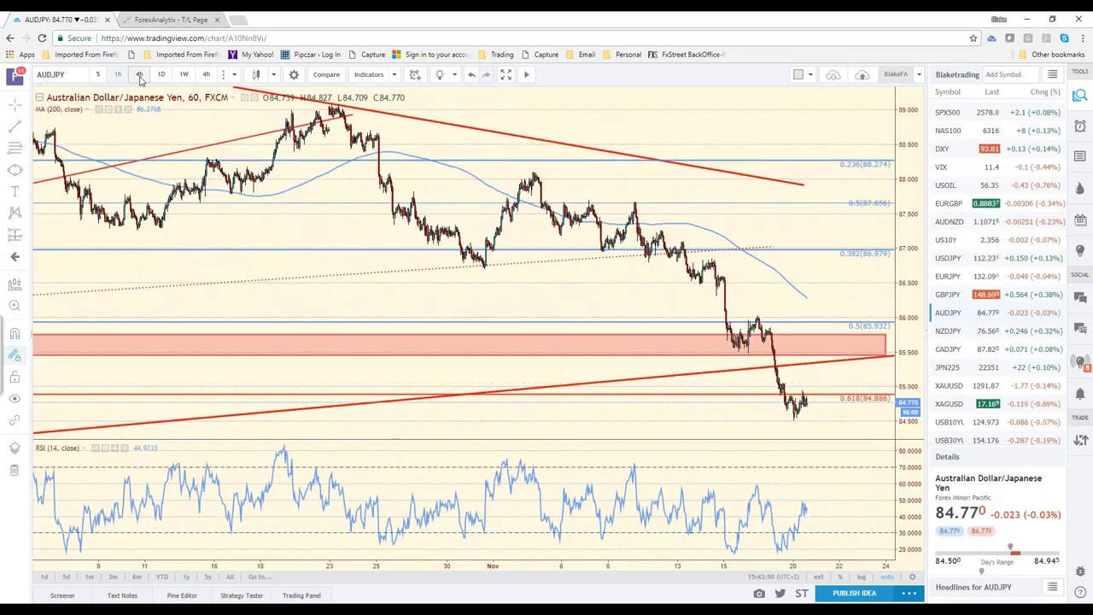
click(140, 75)
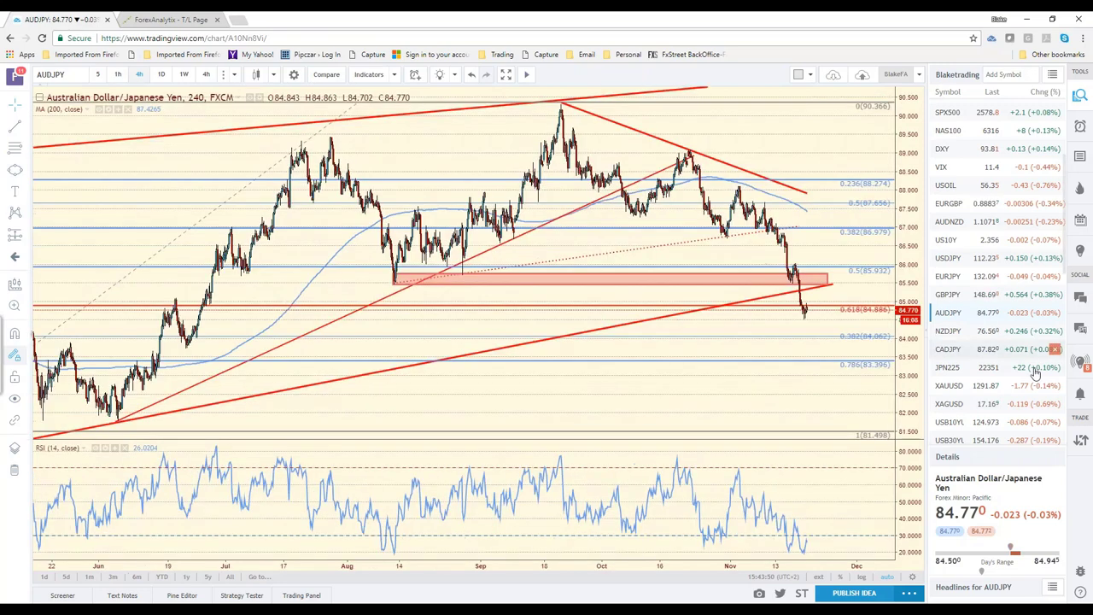
scroll(646, 339, down, 1)
scroll(646, 339, down, 1)
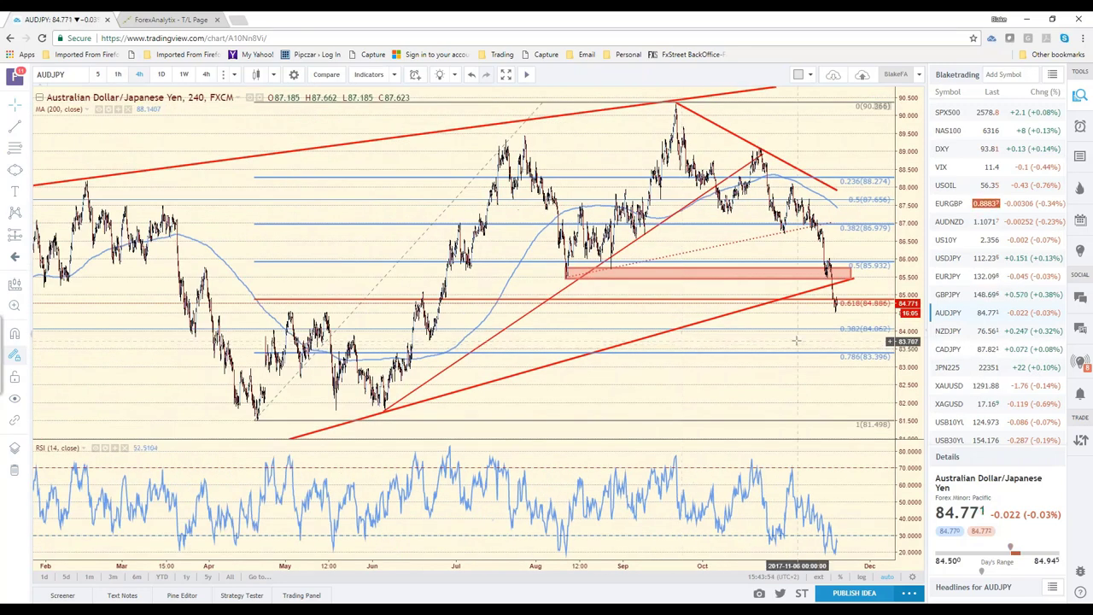
scroll(751, 329, down, 1)
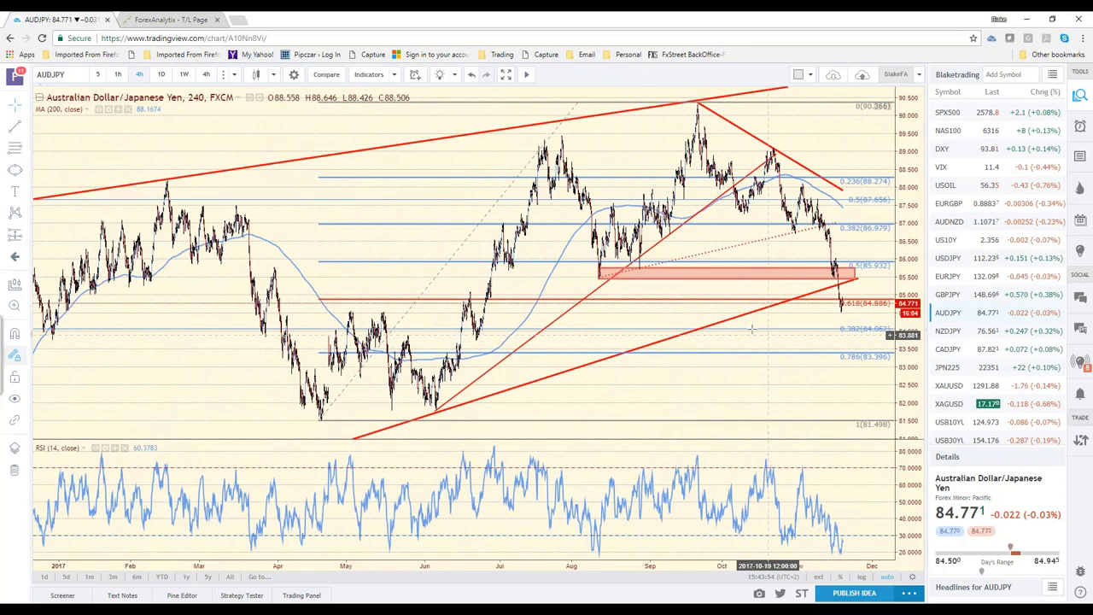
text(1D)
key(Return)
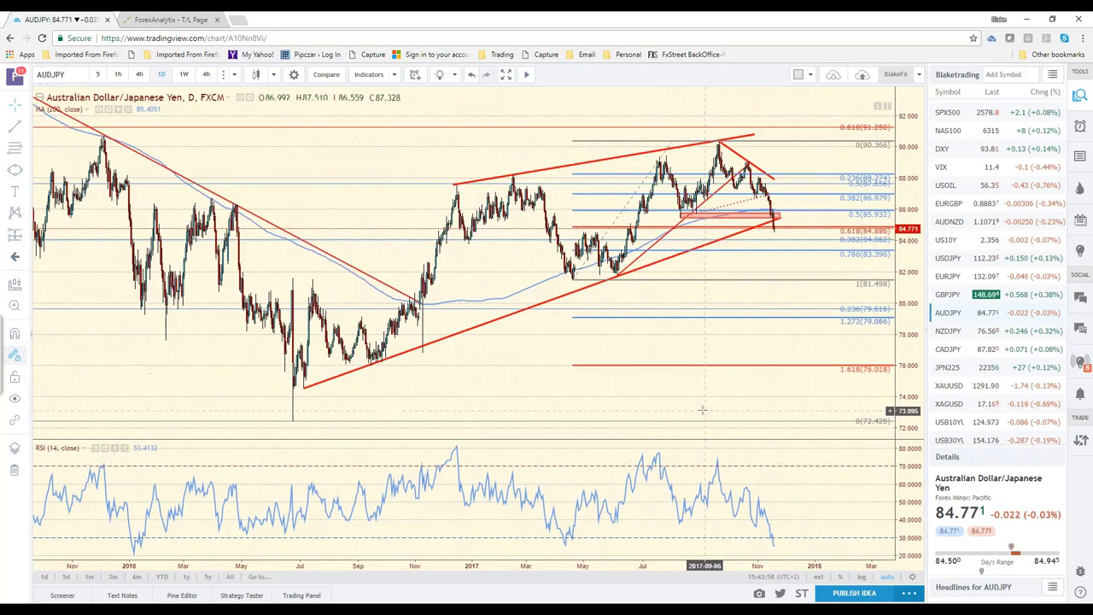
scroll(726, 224, up, 2)
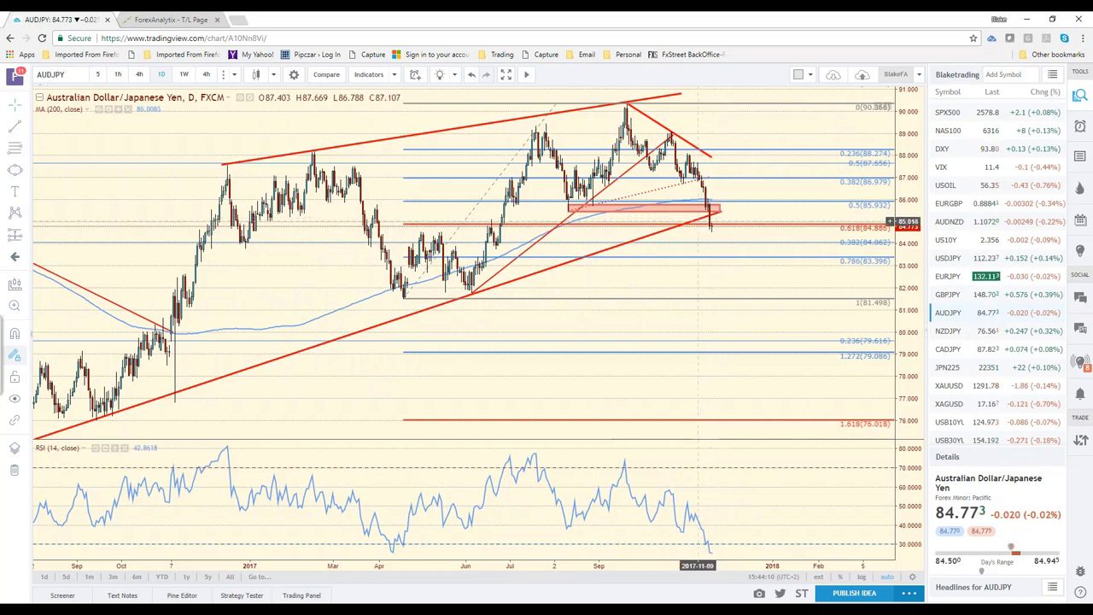
- Load NZDJPY and zoom out to show its daily trendlines and Fibonacci levels
click(946, 332)
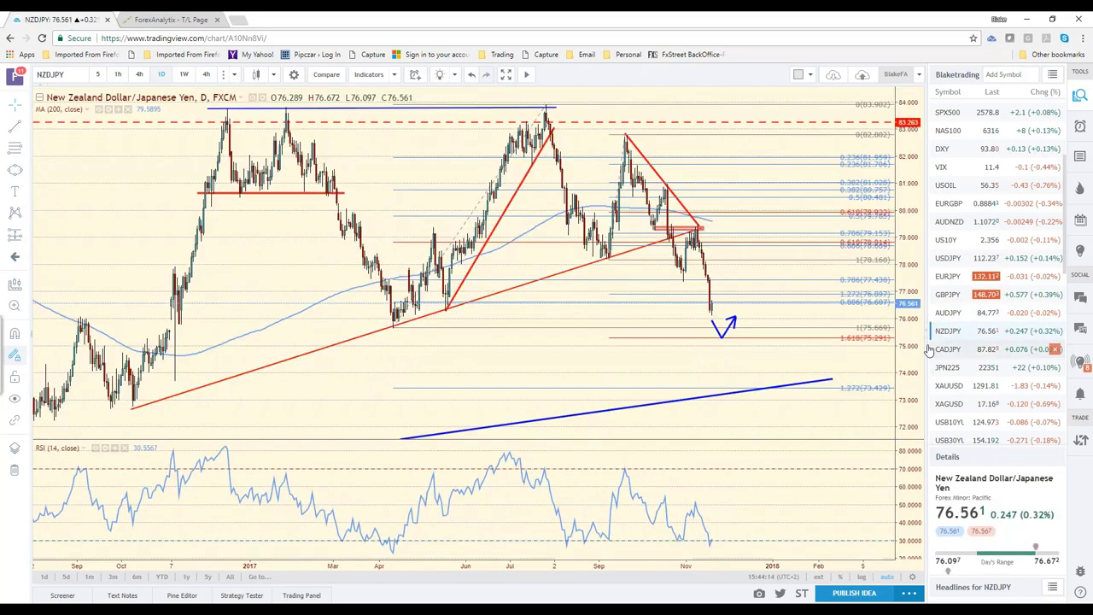
scroll(734, 379, down, 1)
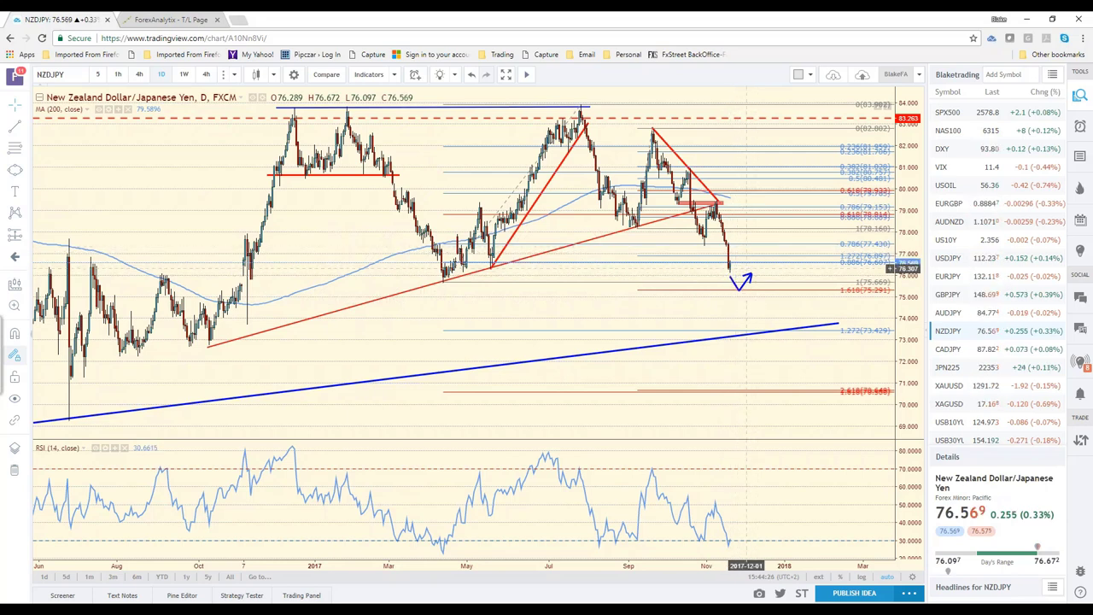
- Load CADJPY and draw a red trendline from the September high to the blue horizontal line
click(948, 353)
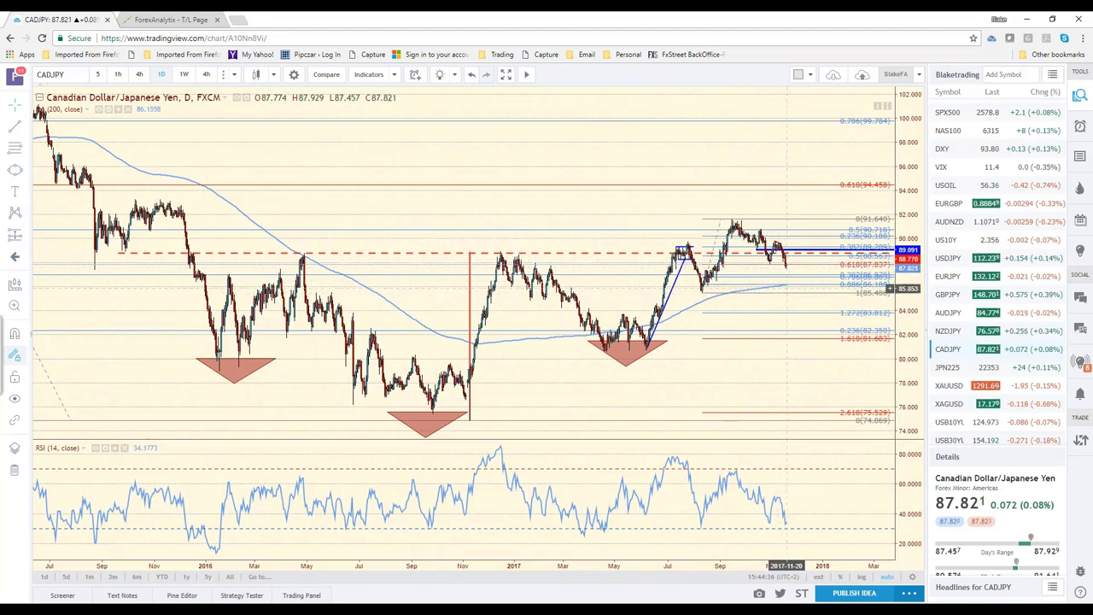
scroll(786, 289, up, 3)
scroll(780, 289, up, 2)
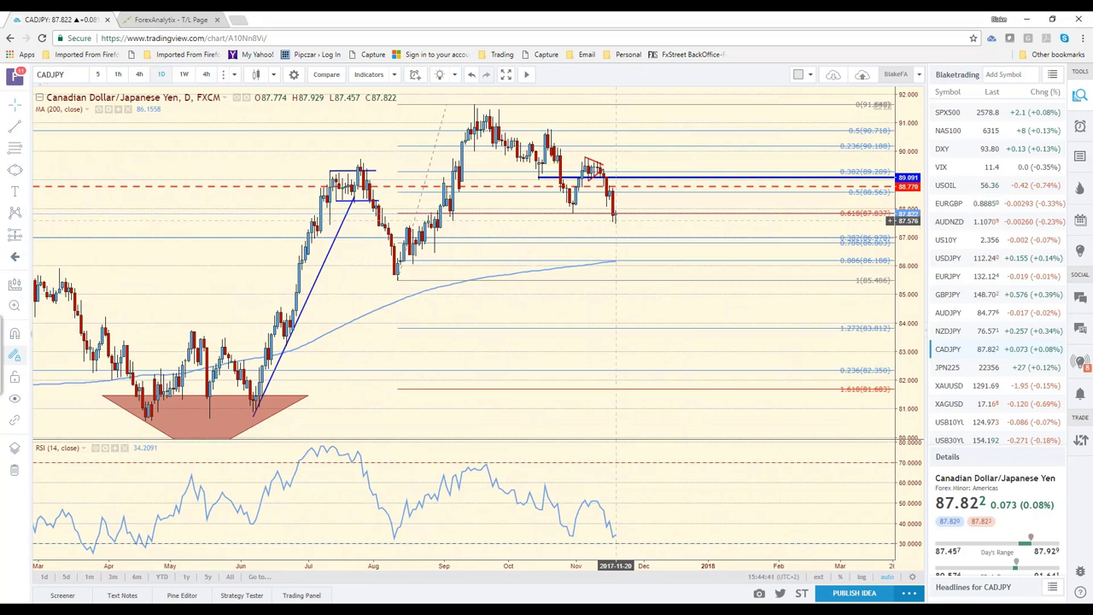
click(15, 125)
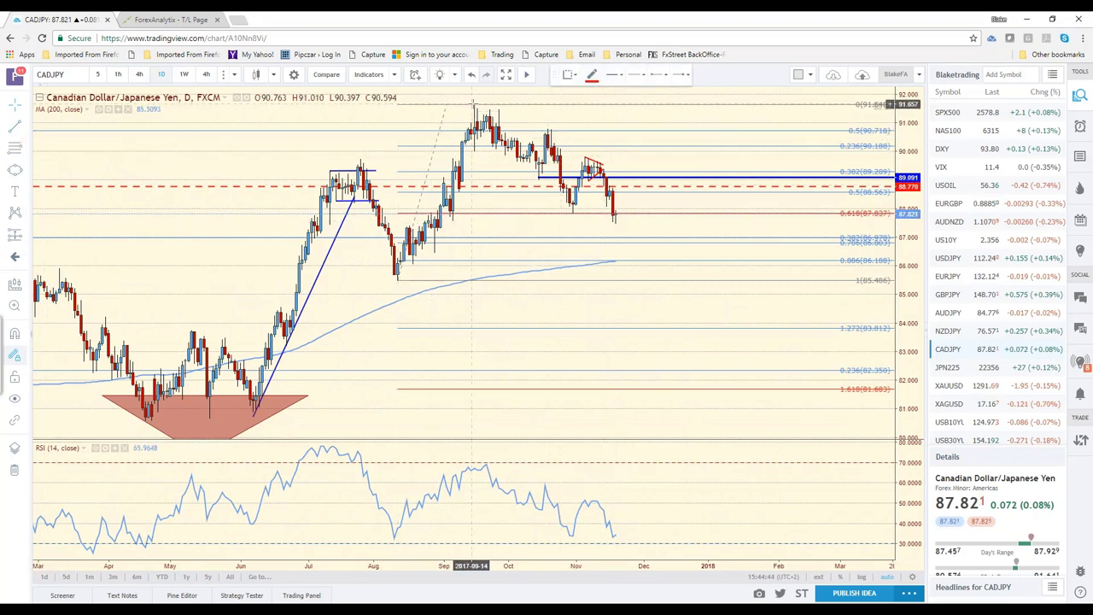
click(471, 104)
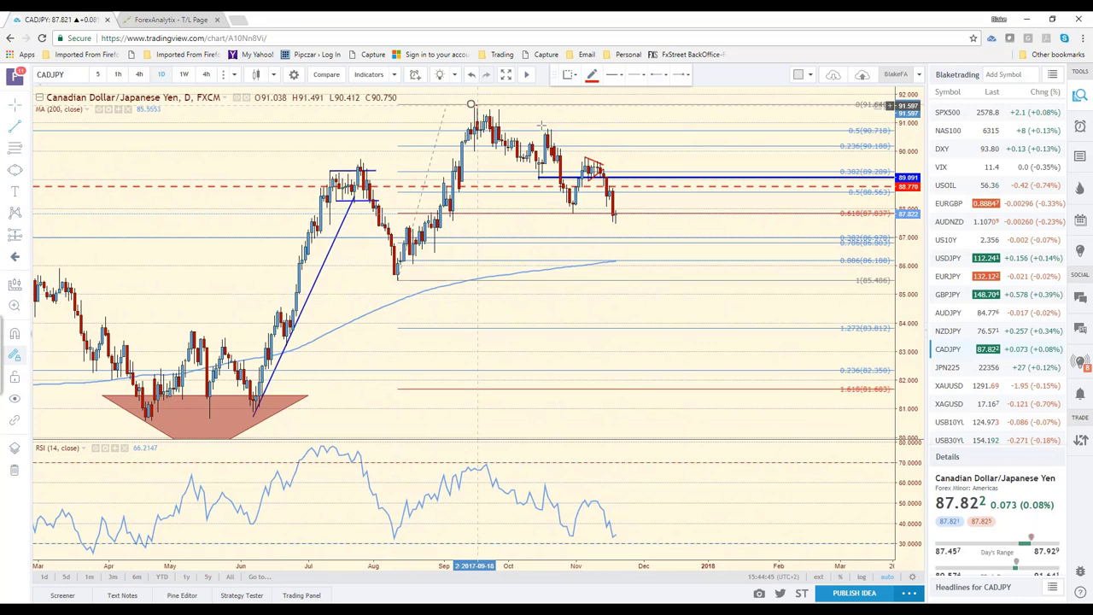
click(680, 177)
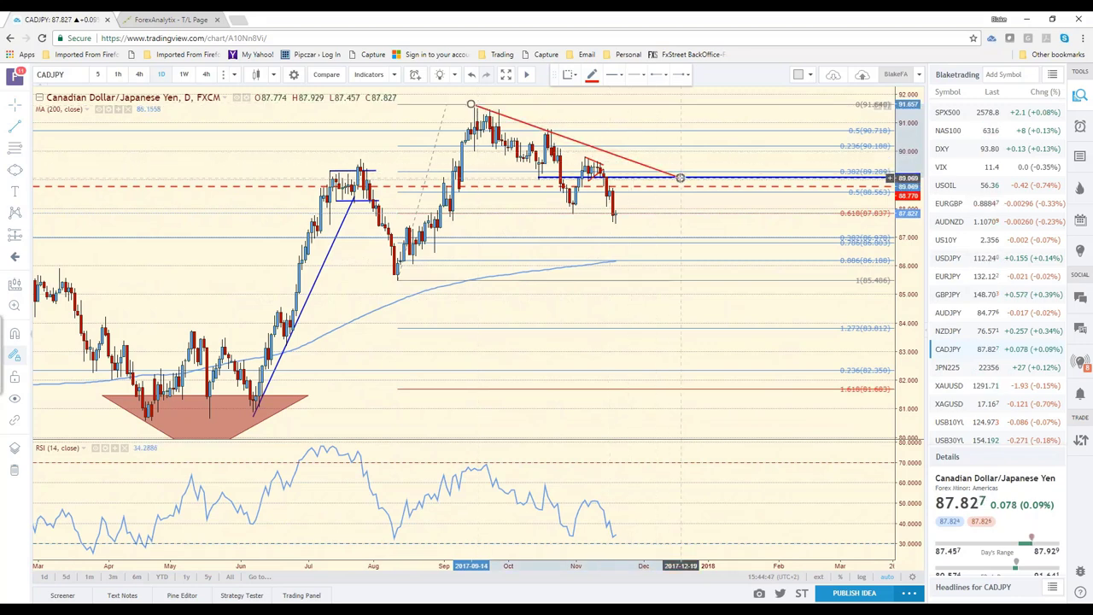
- Sketch a path from the last candle up to the trendline, then down to a lower point
click(625, 212)
click(652, 171)
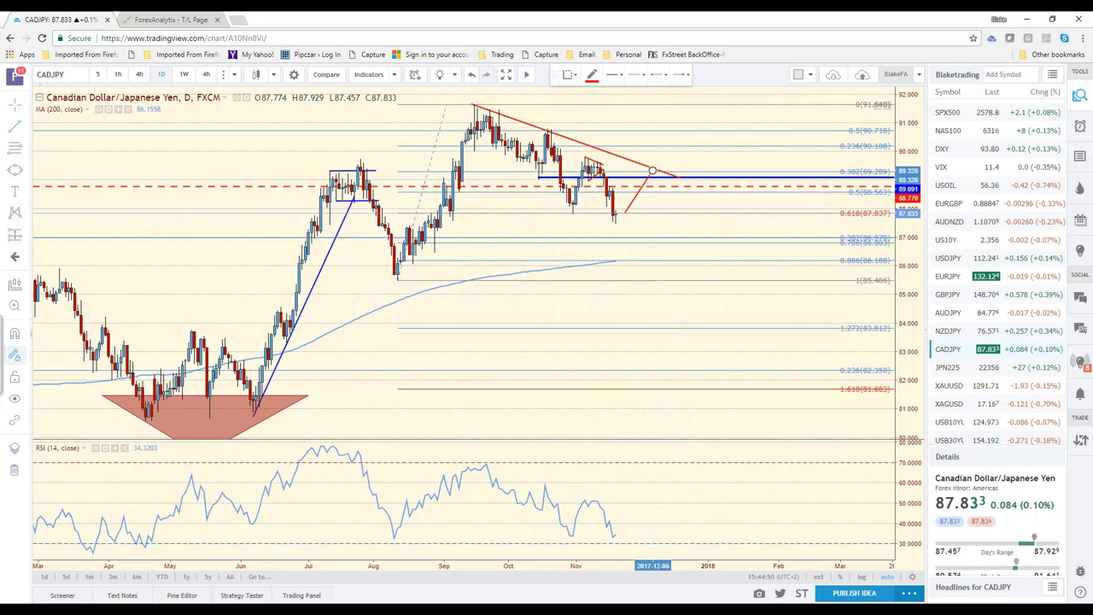
double_click(674, 242)
- Deselect the finished CADJPY projection path
click(625, 270)
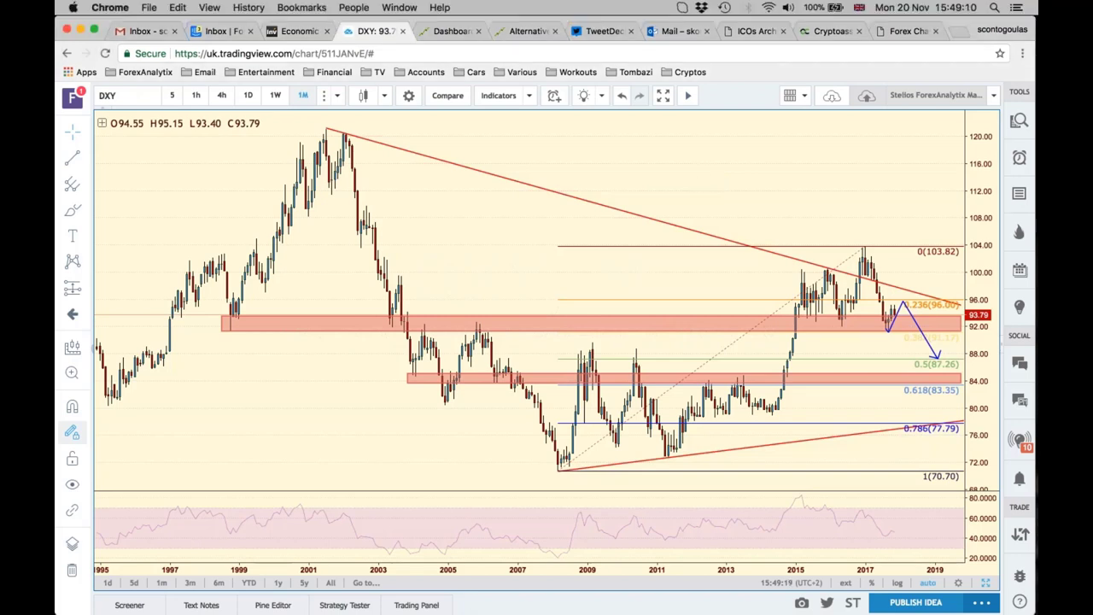
scroll(688, 180, right, 2)
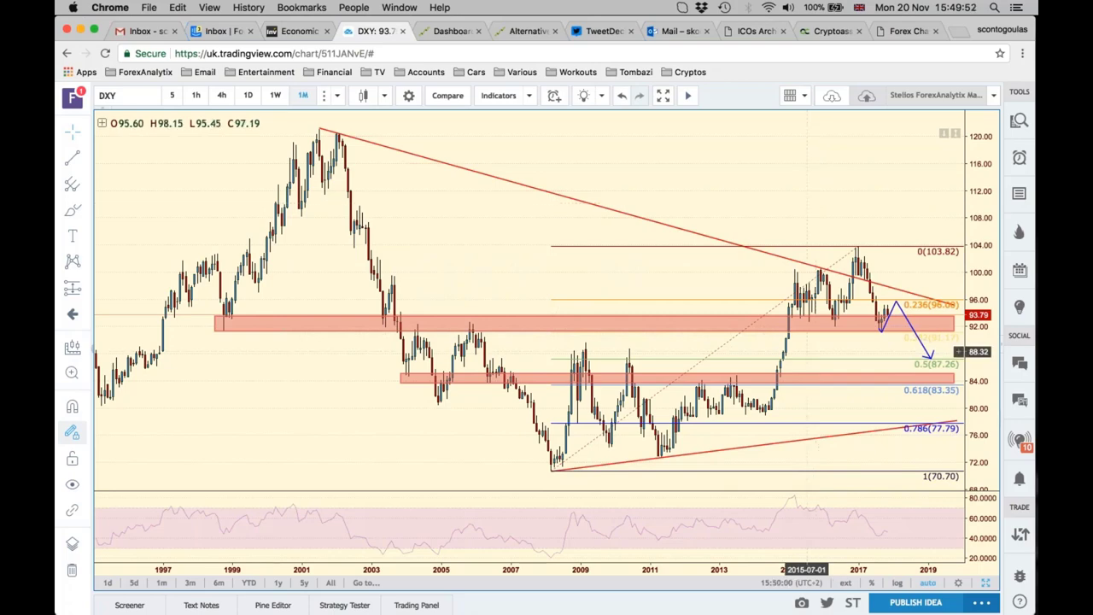
click(984, 583)
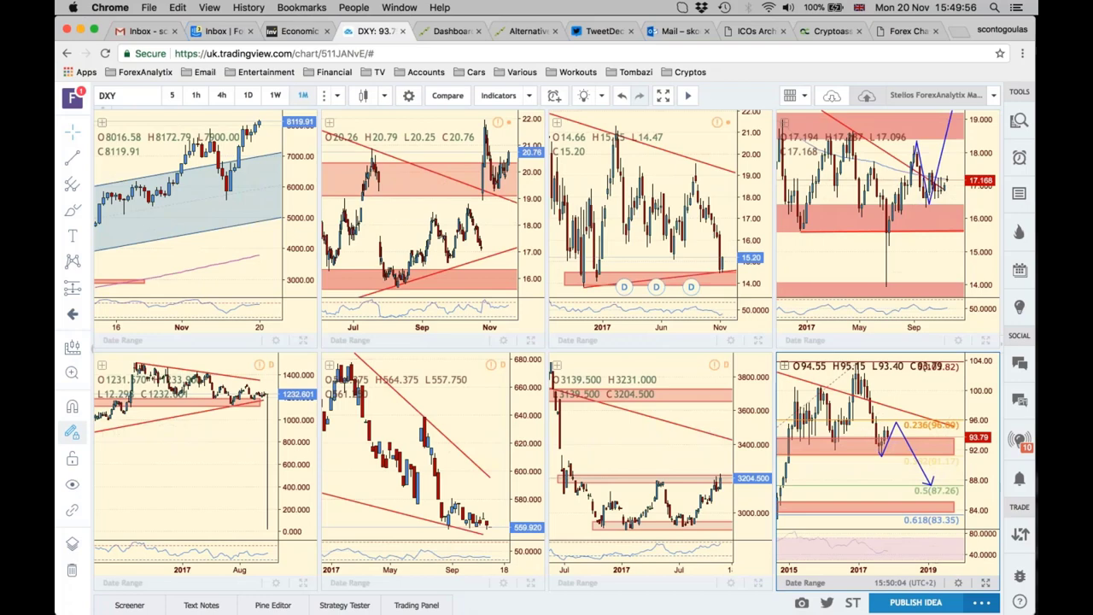
- Change the active bottom-right chart's symbol to GBPNZD
click(130, 97)
text(GBPNZD)
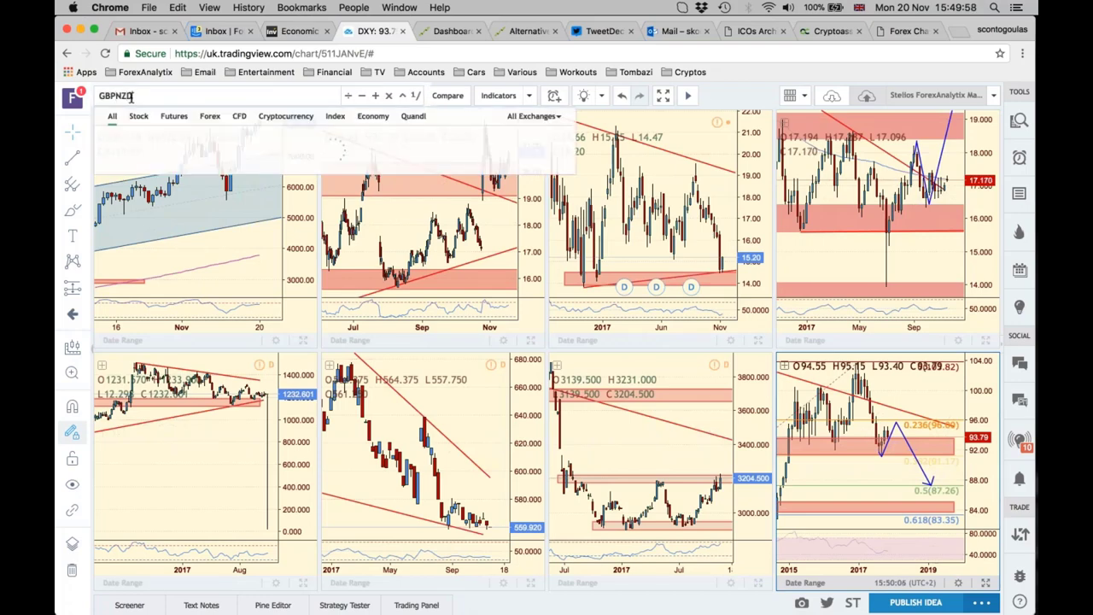
key(Return)
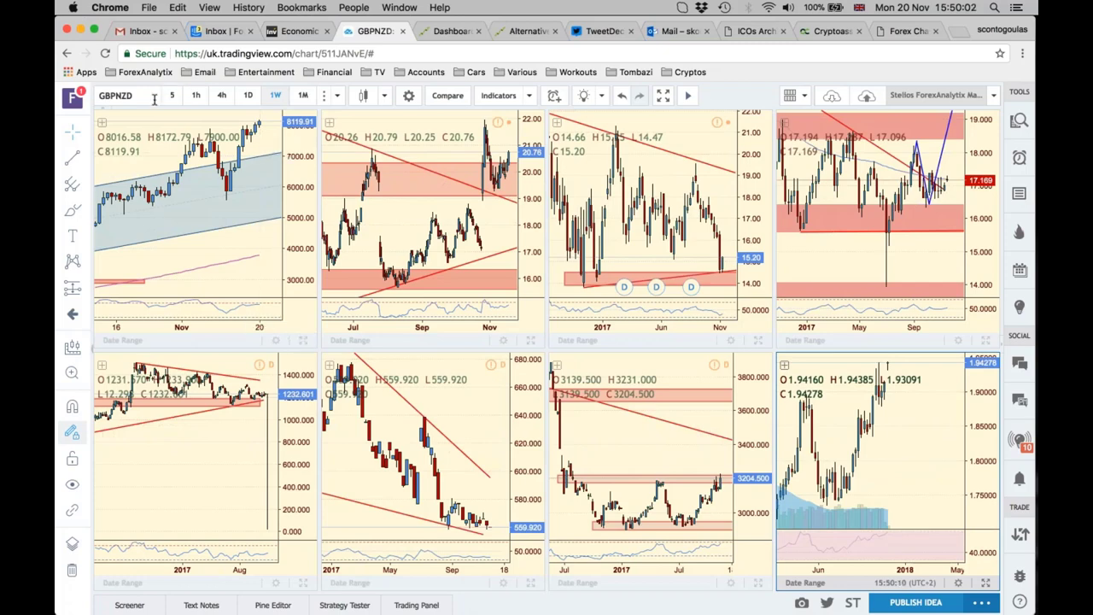
- Set the top-left chart to GBPNZD on weekly candles and maximize it
click(158, 159)
click(134, 94)
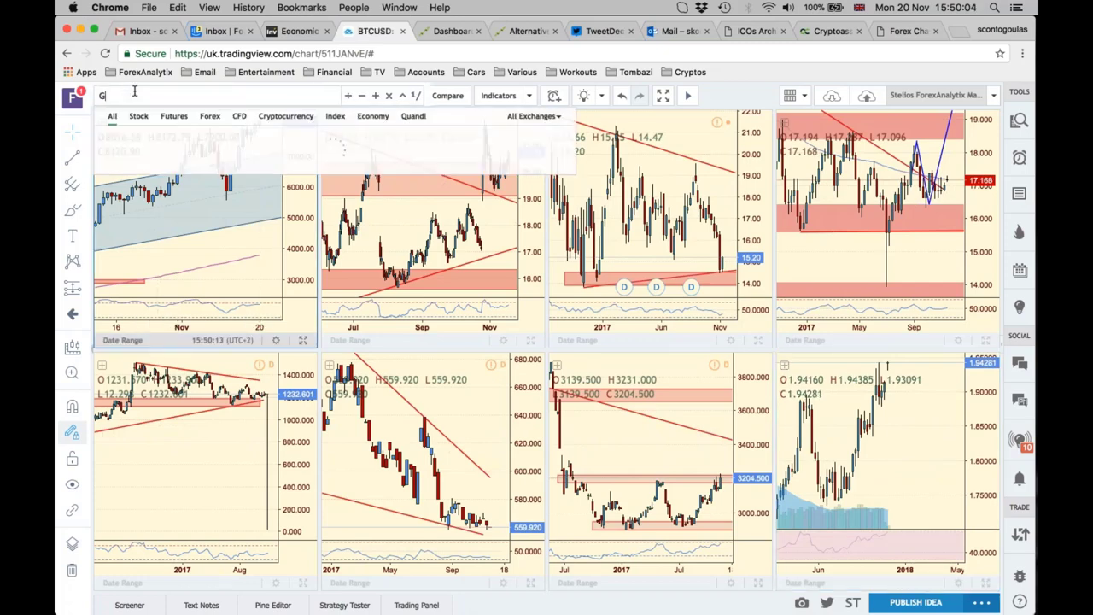
text(GBPNZD)
key(Return)
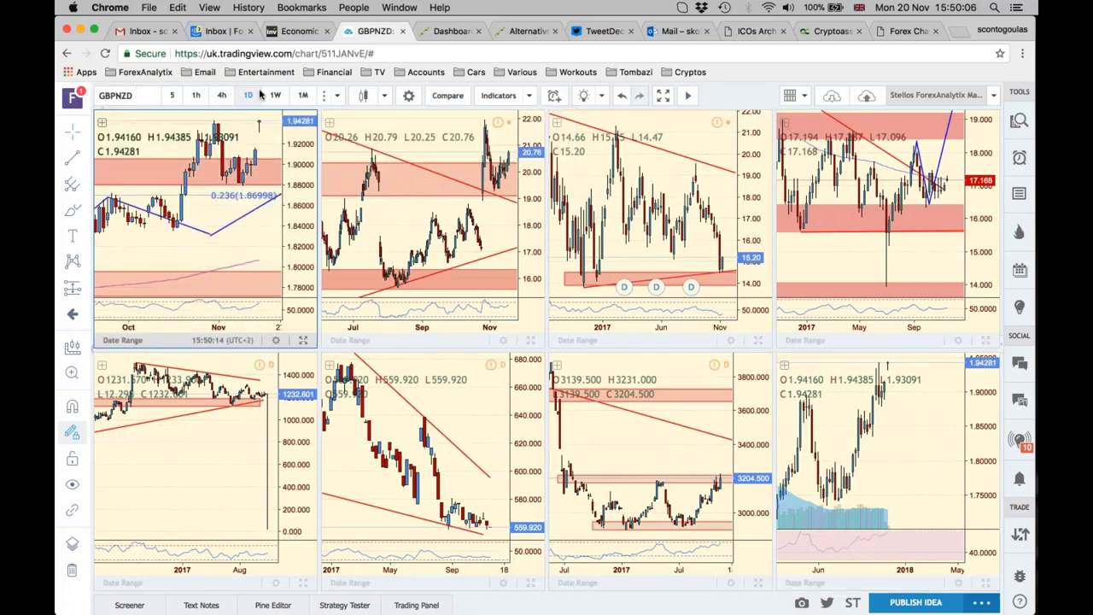
click(273, 95)
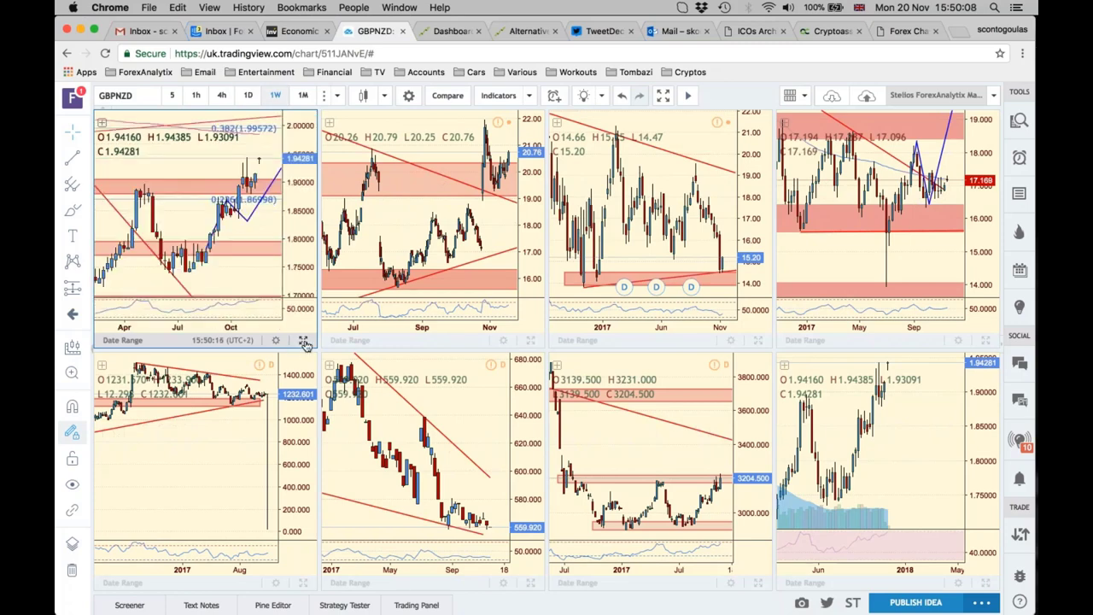
click(303, 340)
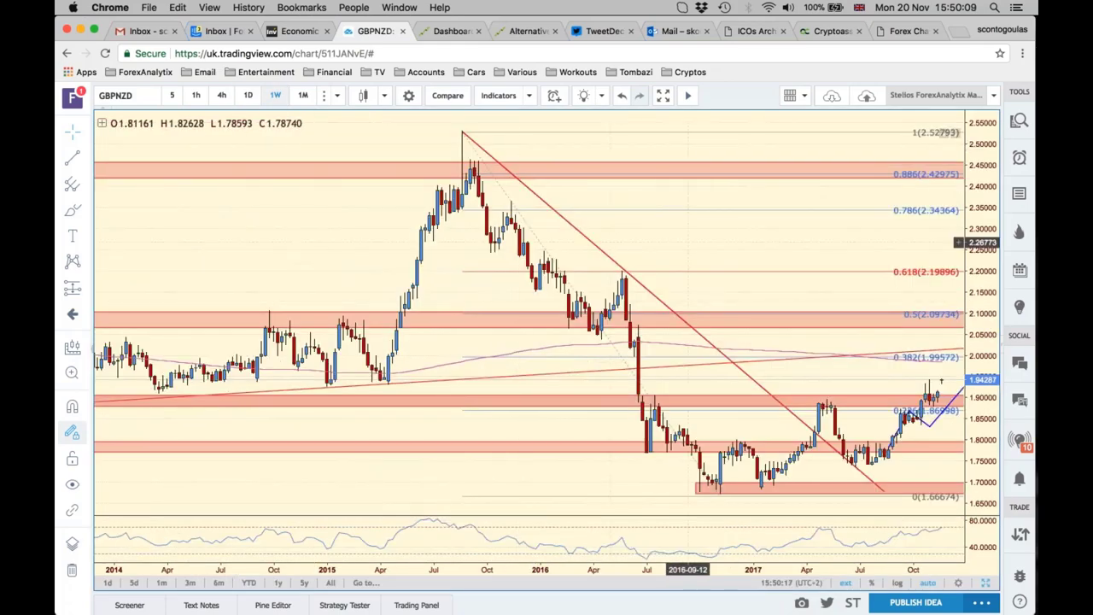
- Pan the GBPNZD history left to show 2018, then switch to daily (1D) candles
drag(688, 242, 630, 249)
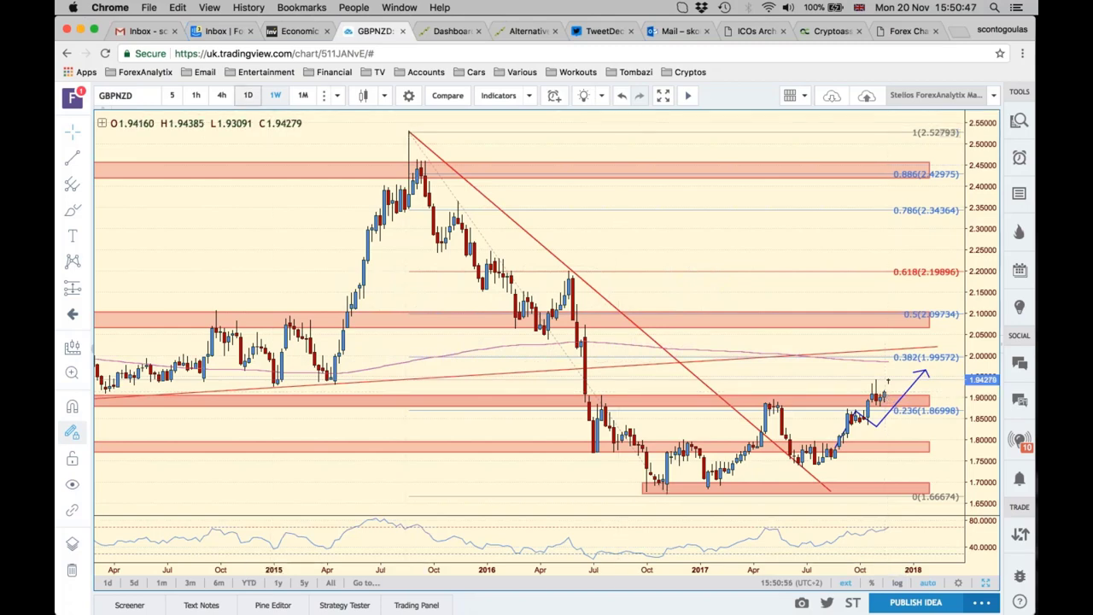
click(248, 95)
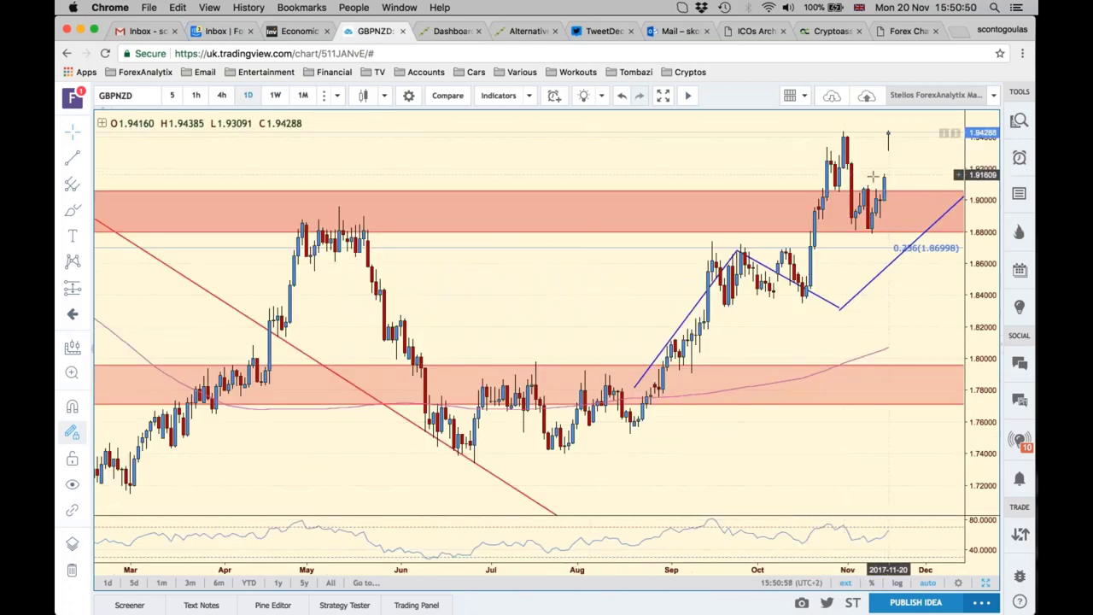
- Switch GBPNZD back to weekly (1W) candles, then return to the eight-chart grid
click(280, 96)
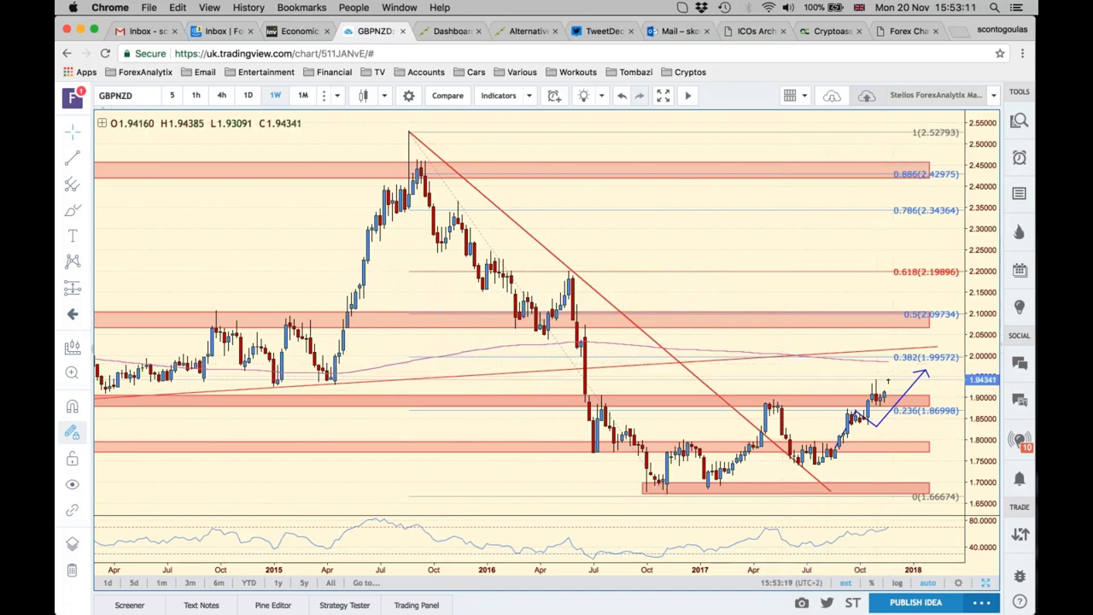
click(985, 582)
- Maximize the weekly XAGUSD chart, shift it slightly left, and select then deselect the 18.5–19.0 red zone
click(985, 340)
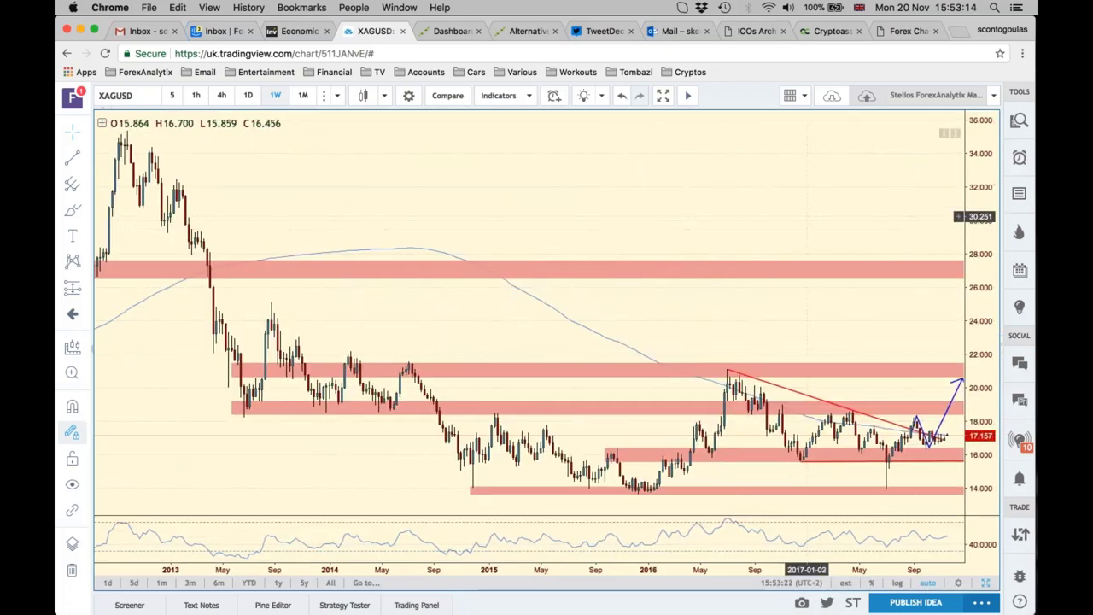
drag(786, 215, 762, 213)
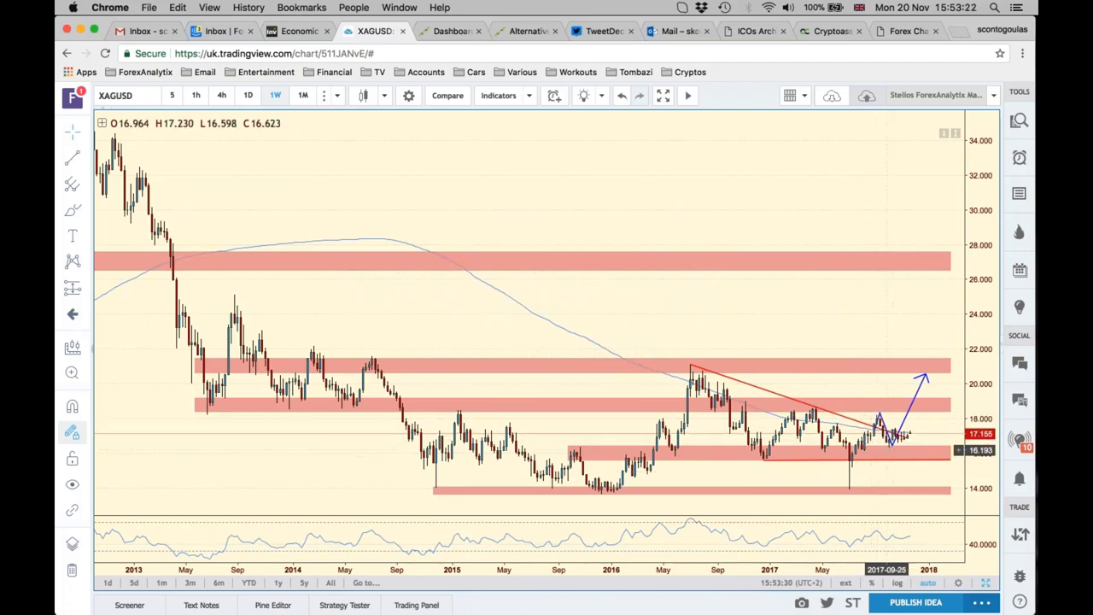
click(857, 408)
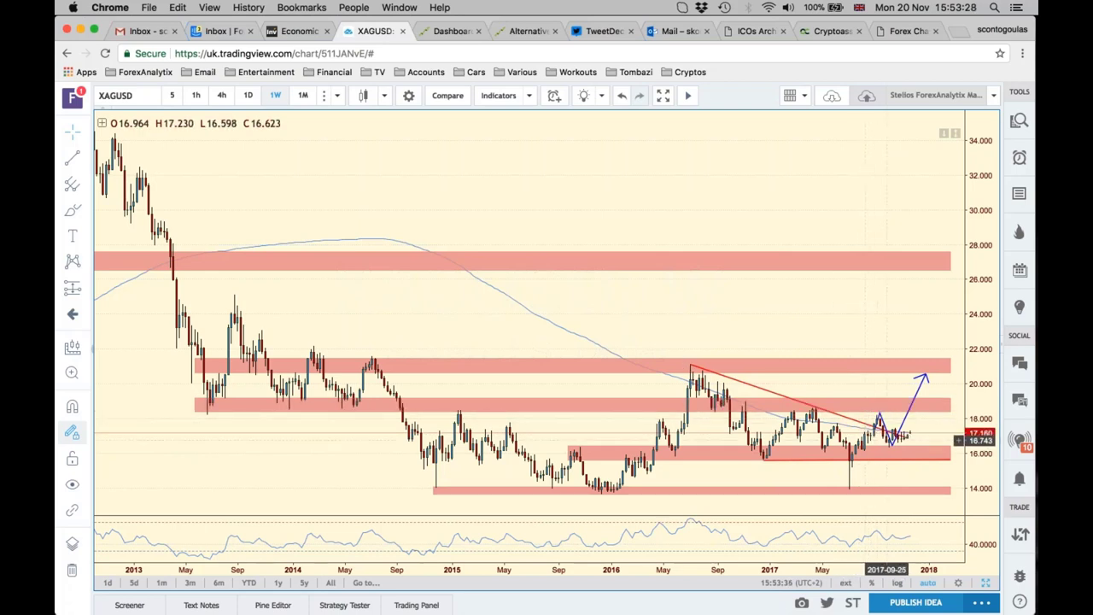
key(Escape)
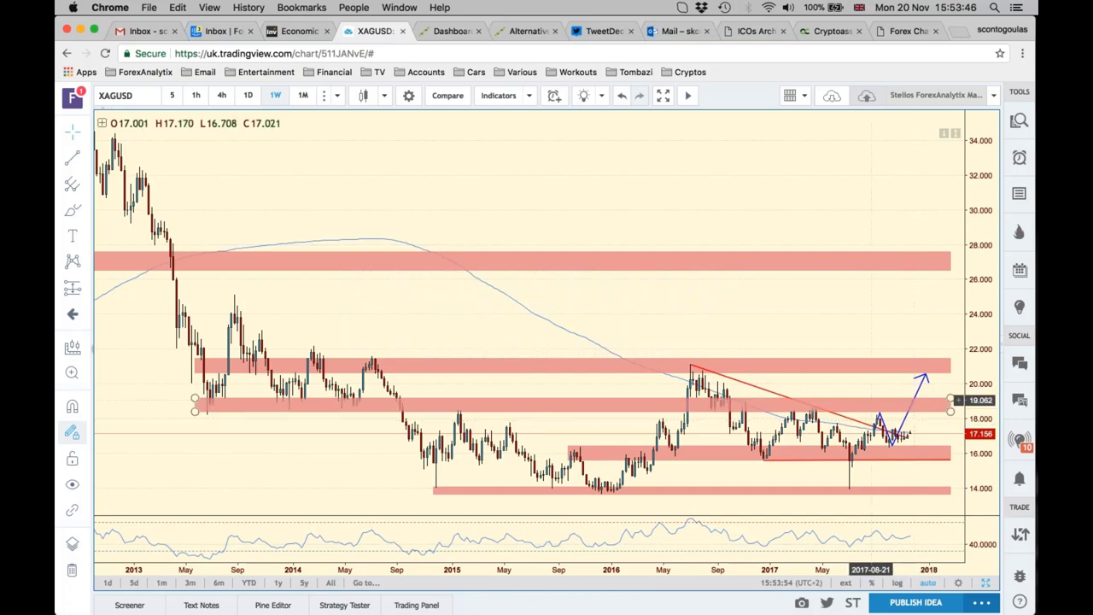
- Put XAGUSD on daily candles, then return to the eight-chart grid
click(249, 95)
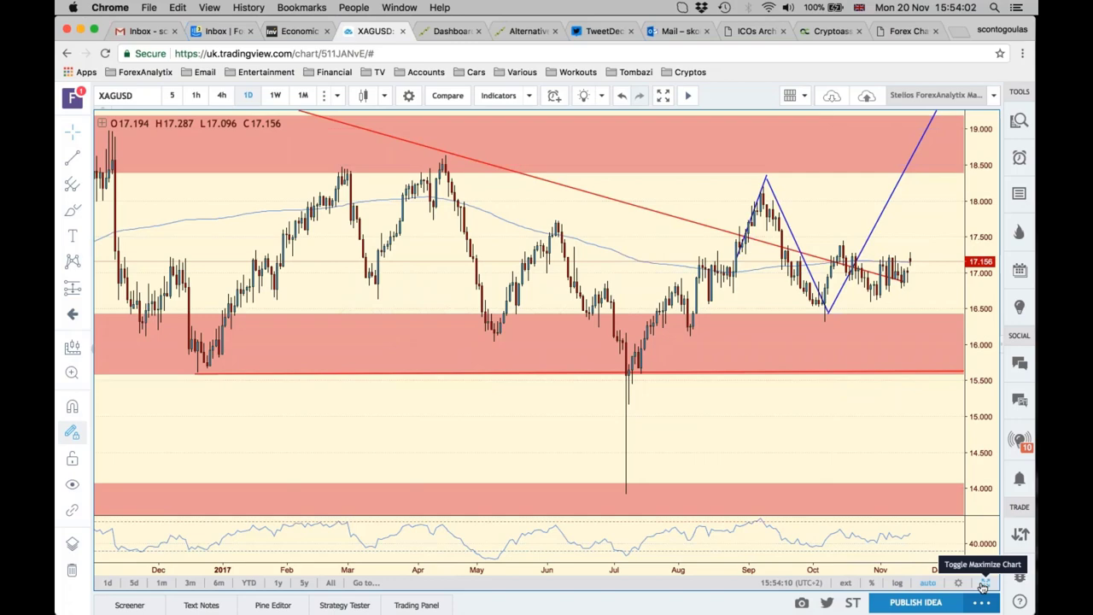
click(983, 586)
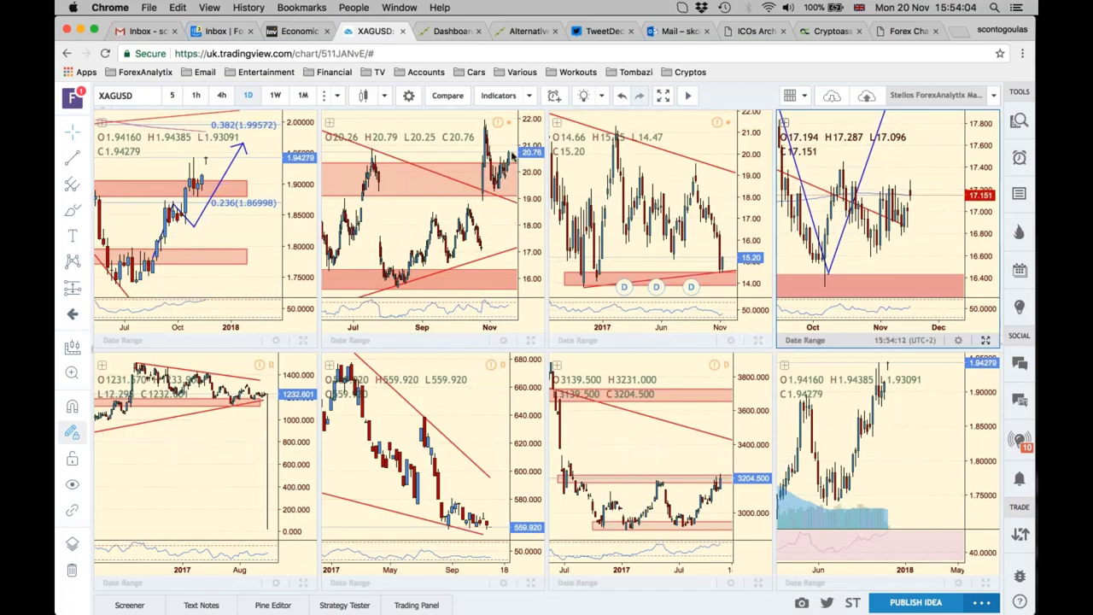
- Maximize the XAGUSD chart again and put it on weekly (1W) candles
click(983, 586)
click(275, 95)
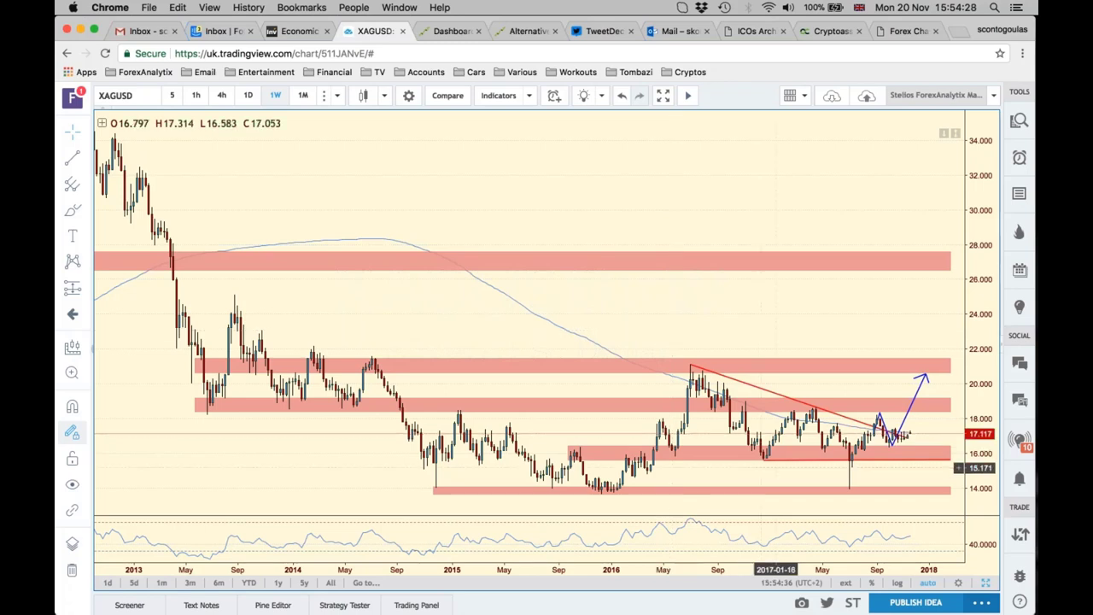
click(758, 456)
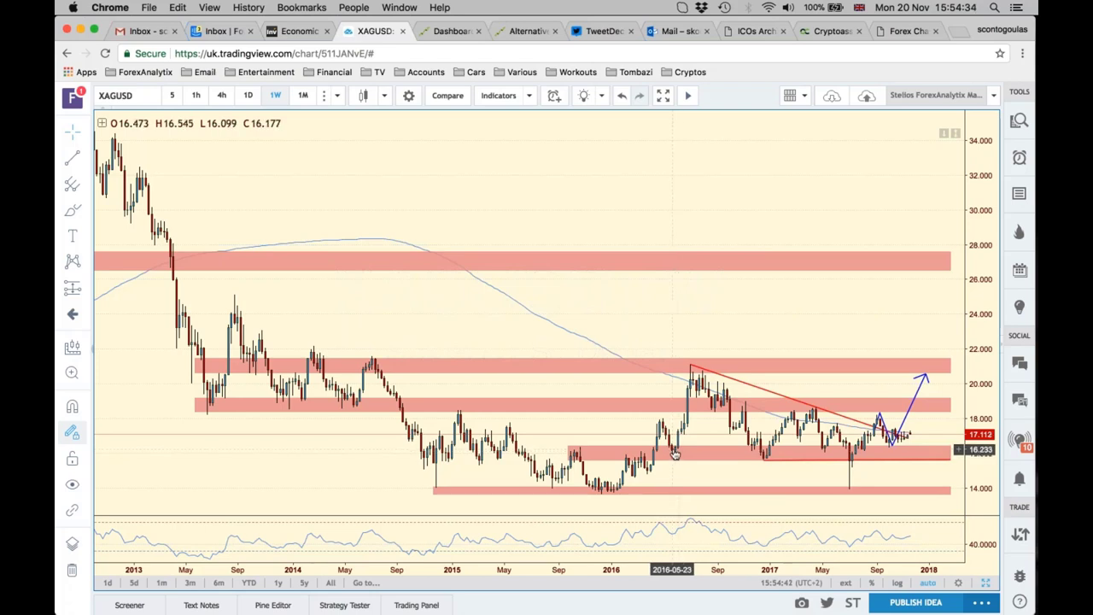
click(773, 454)
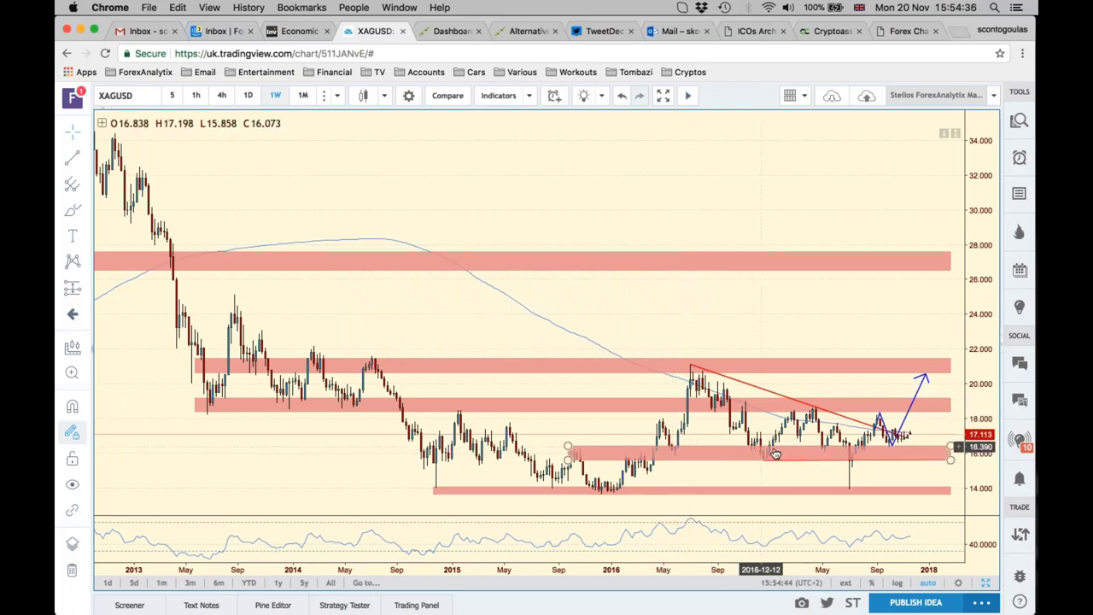
click(880, 440)
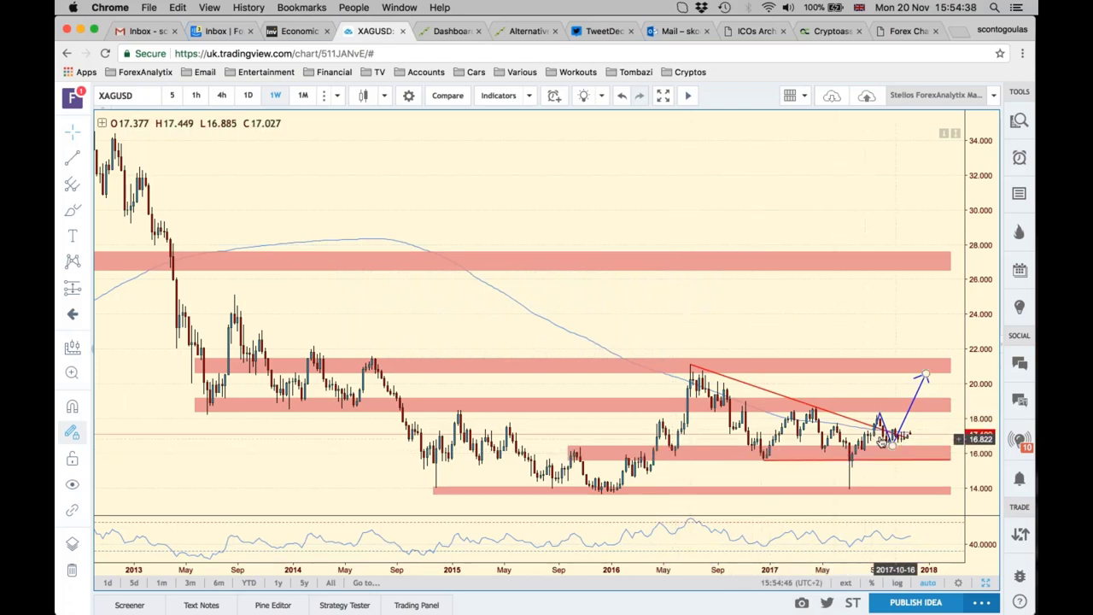
click(904, 437)
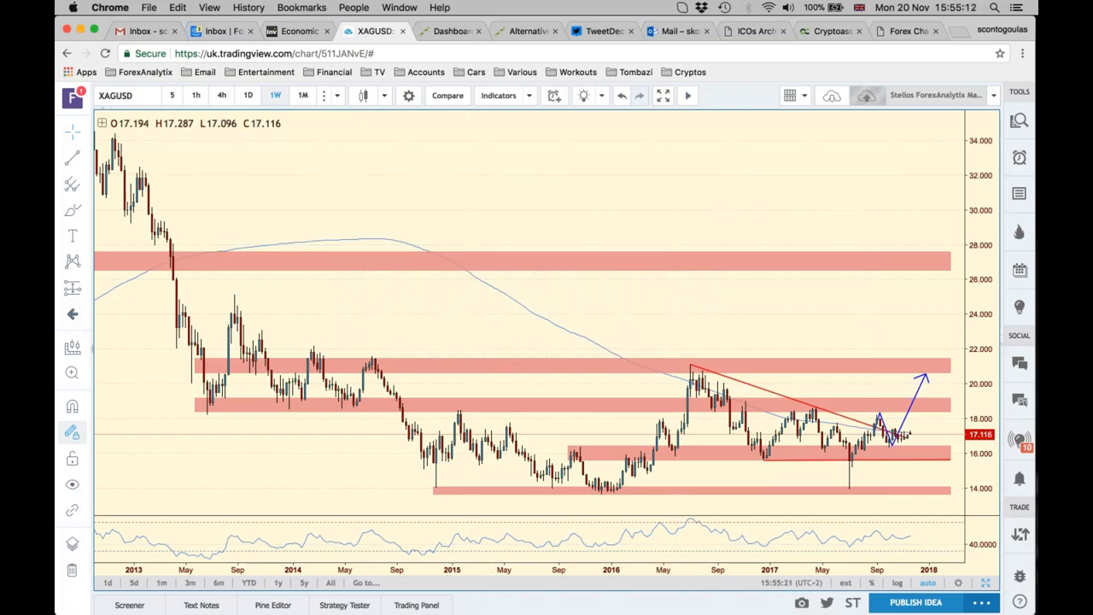
- Edit the chart symbol and try loading the XAGXAU silver/gold ratio
click(149, 96)
key(BackSpace)
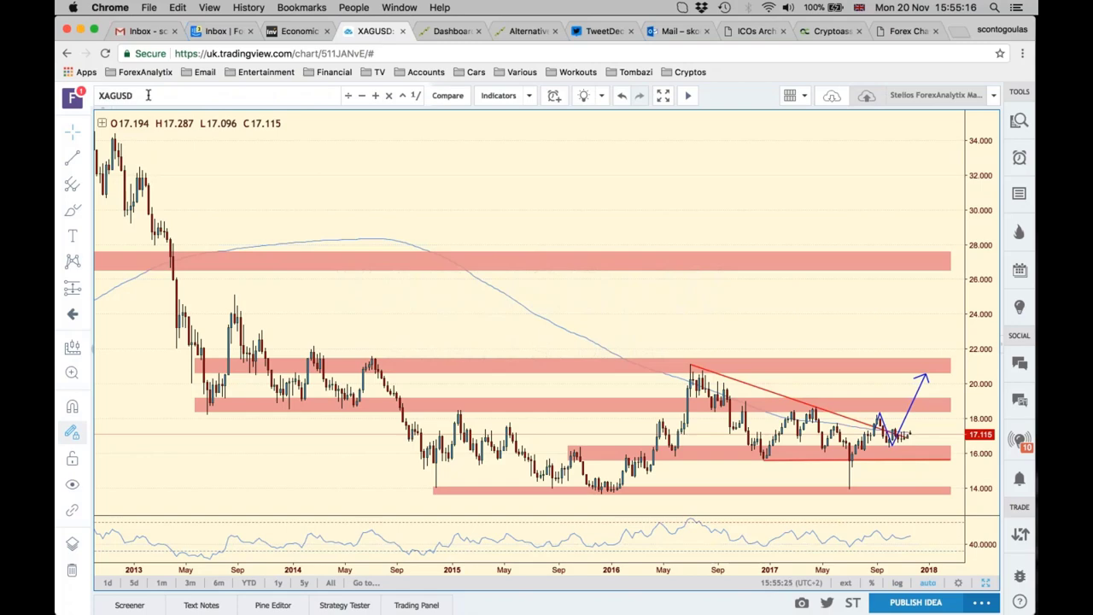
key(BackSpace)
key(BackSpace)
key(BackSpace)
text(UUSD/)
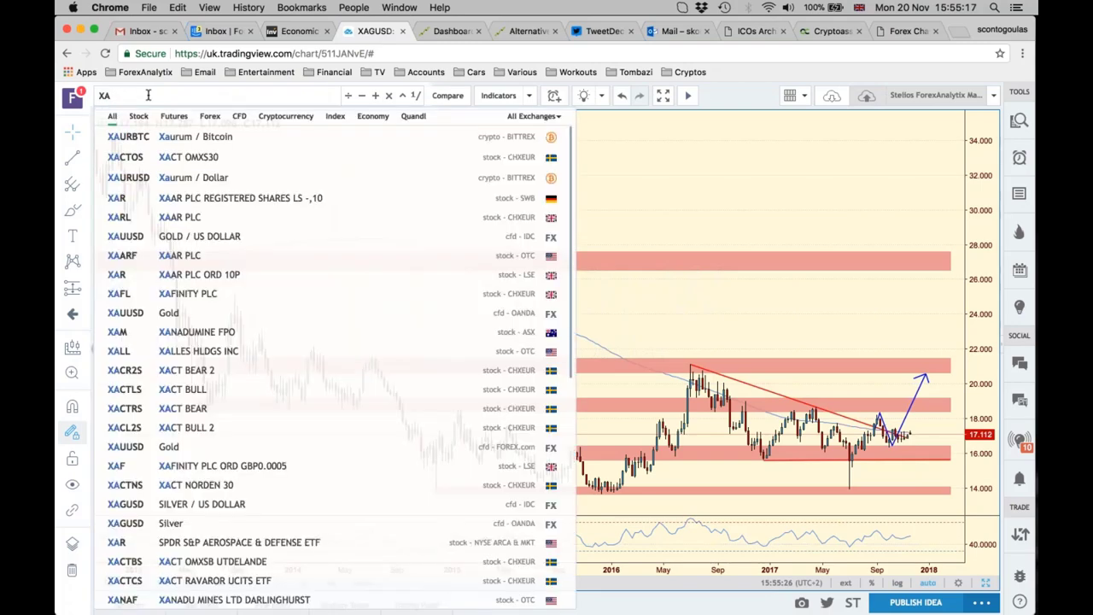
key(BackSpace)
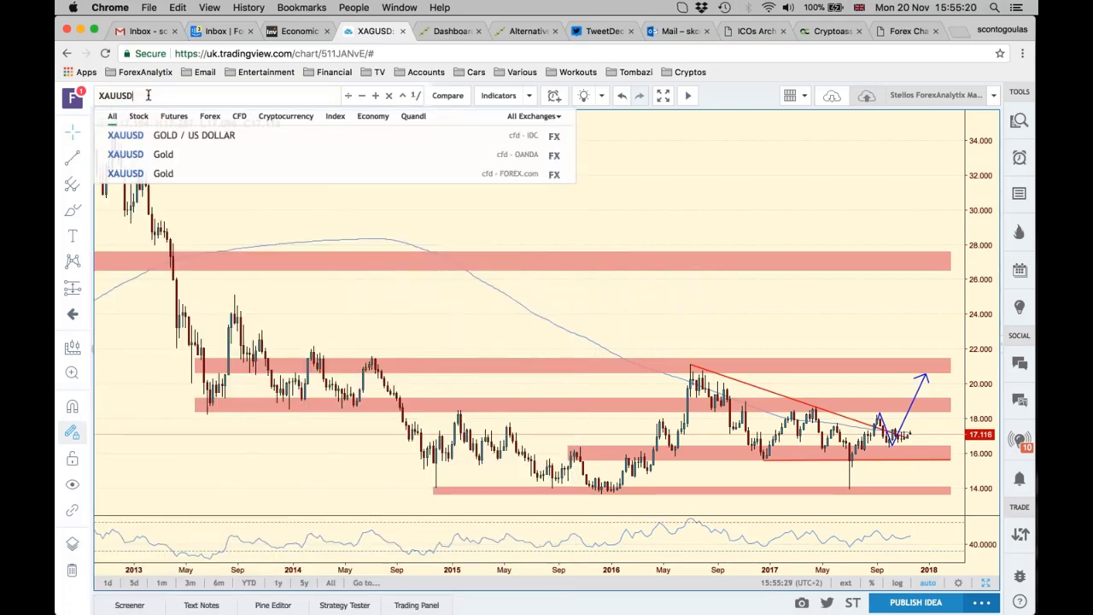
text(XAGU)
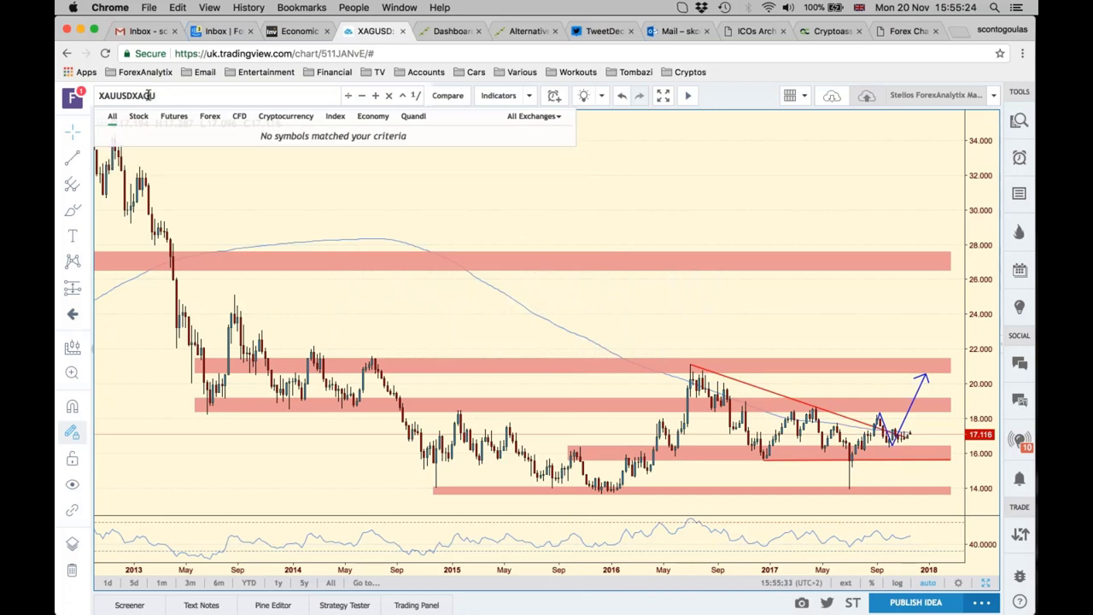
text(S)
key(Return)
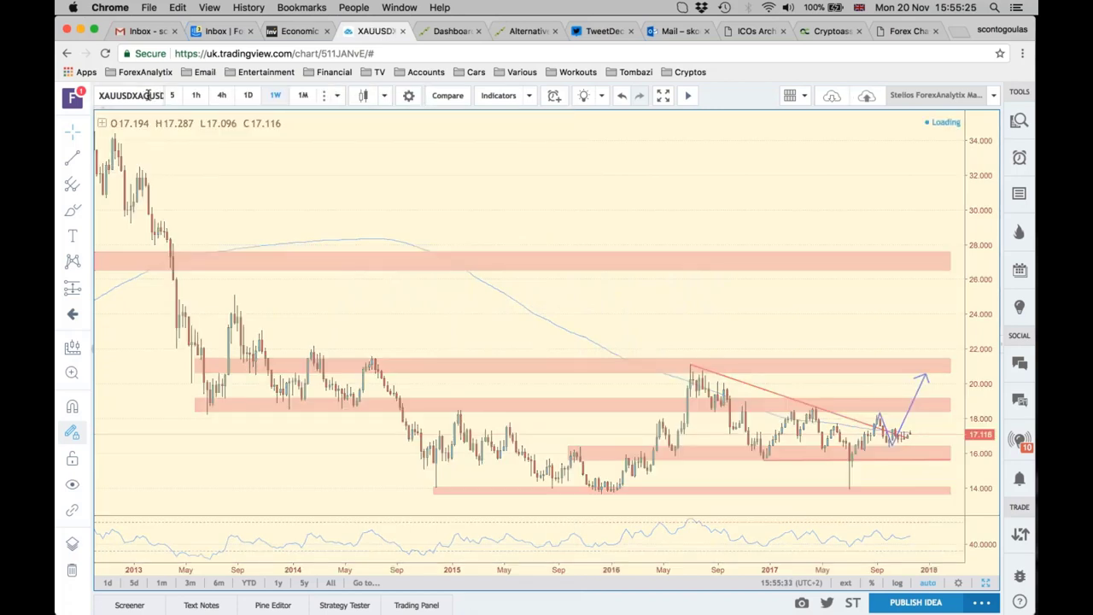
text(XA)
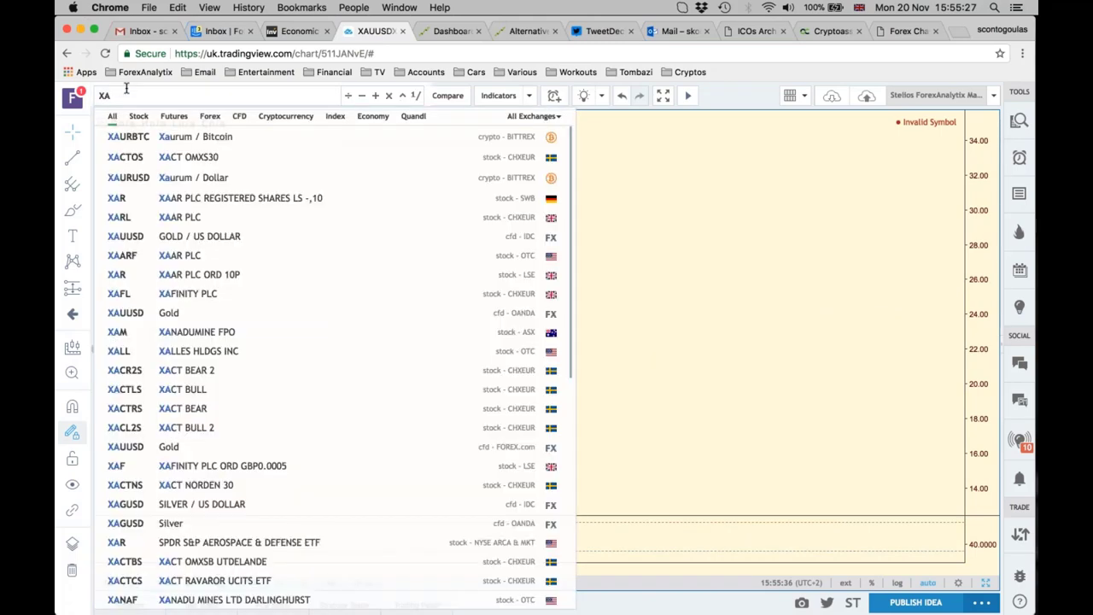
text(GXAU)
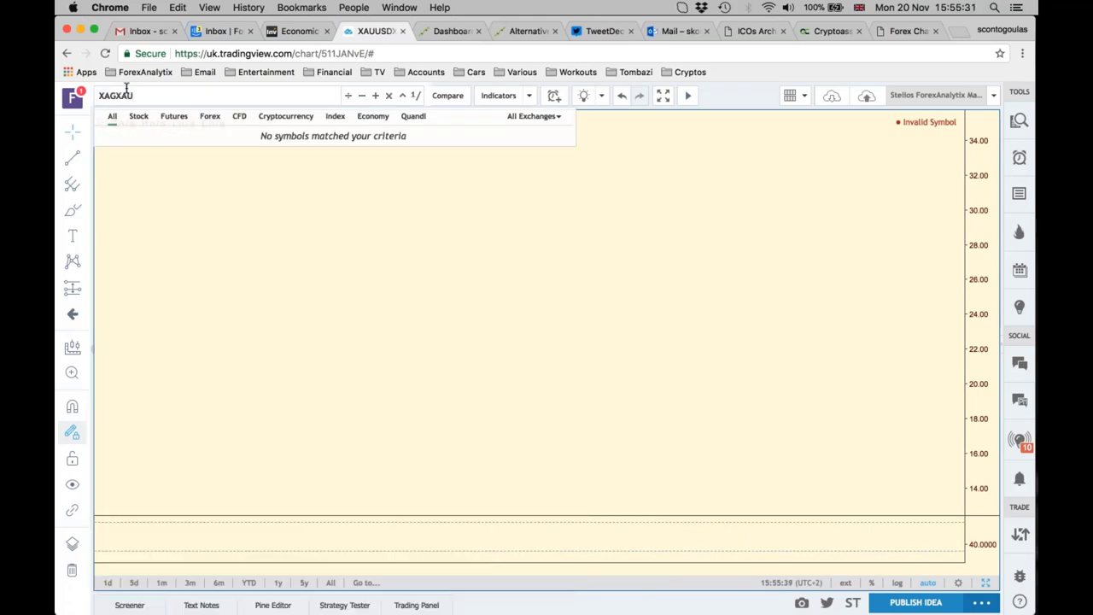
key(Return)
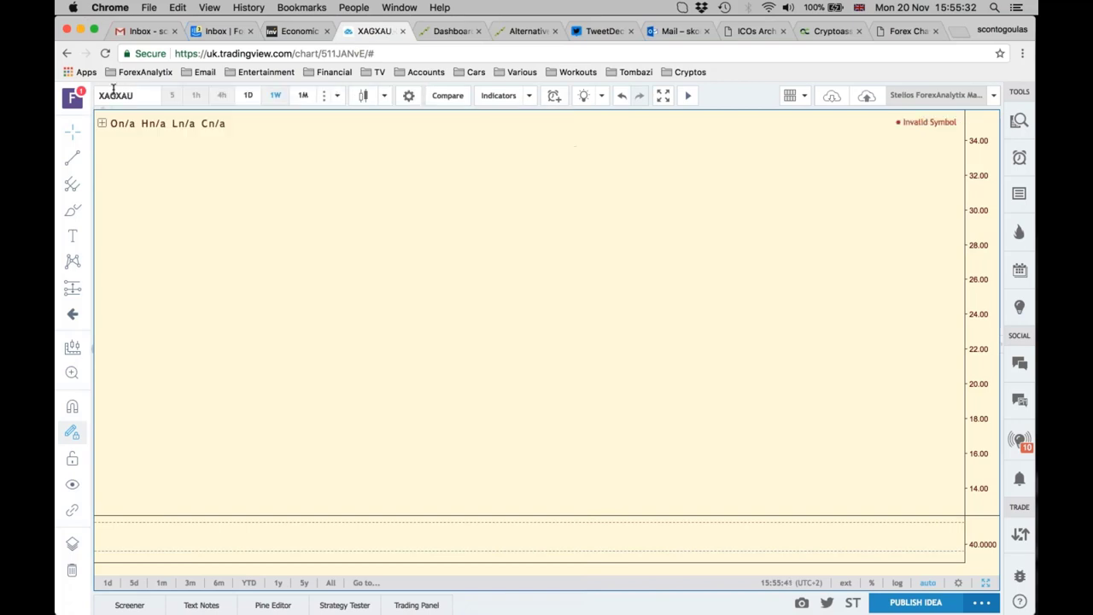
- Correct the symbol to XAGUSD to load the silver chart
click(112, 95)
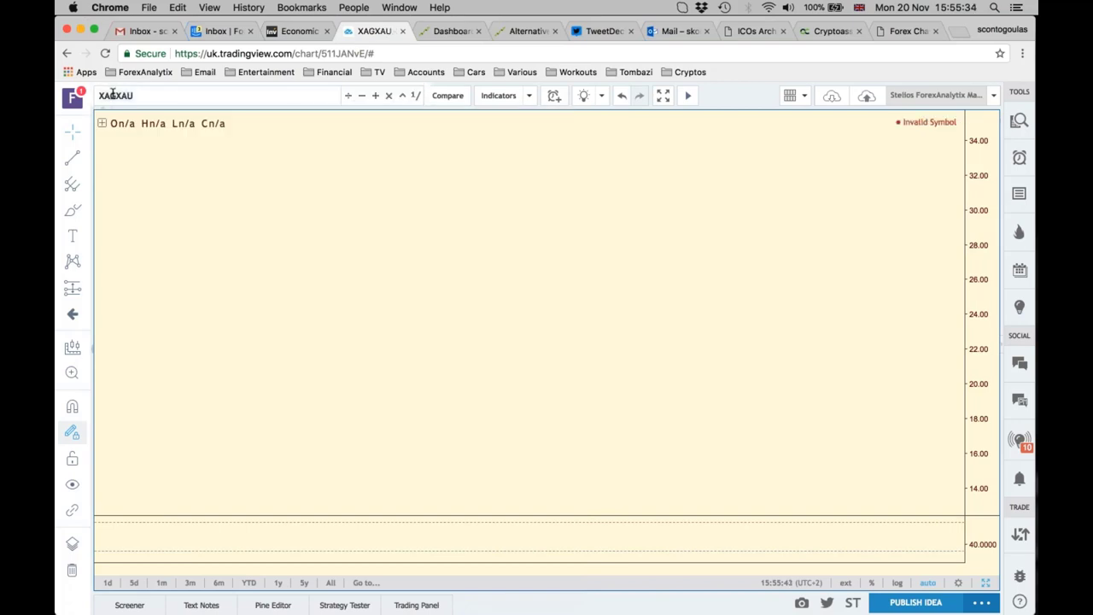
key(BackSpace)
key(BackSpace)
key(BackSpace)
text(USD)
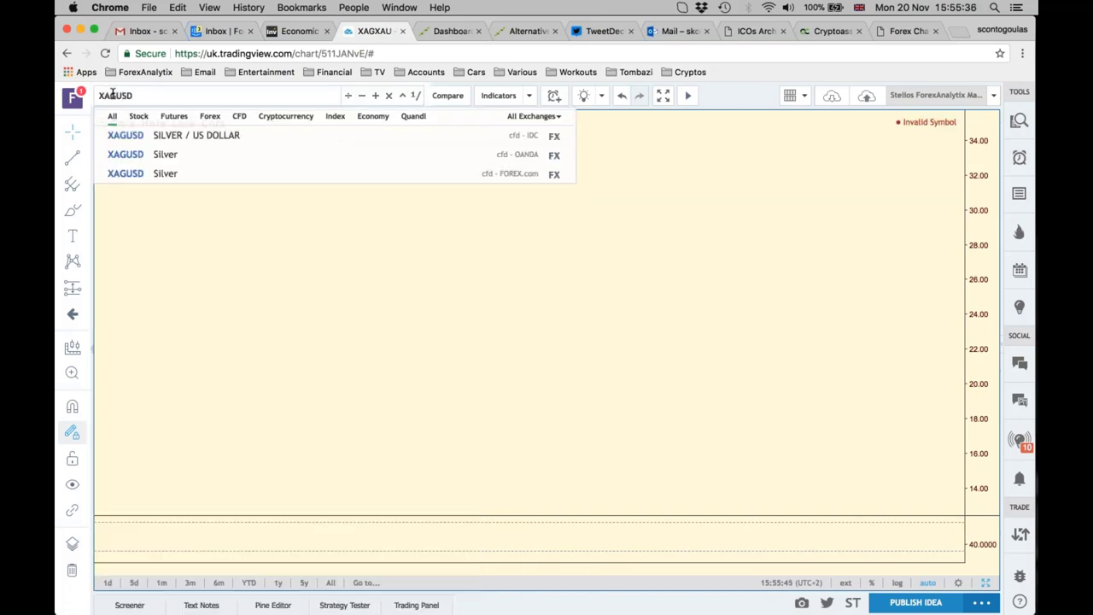
text(XA)
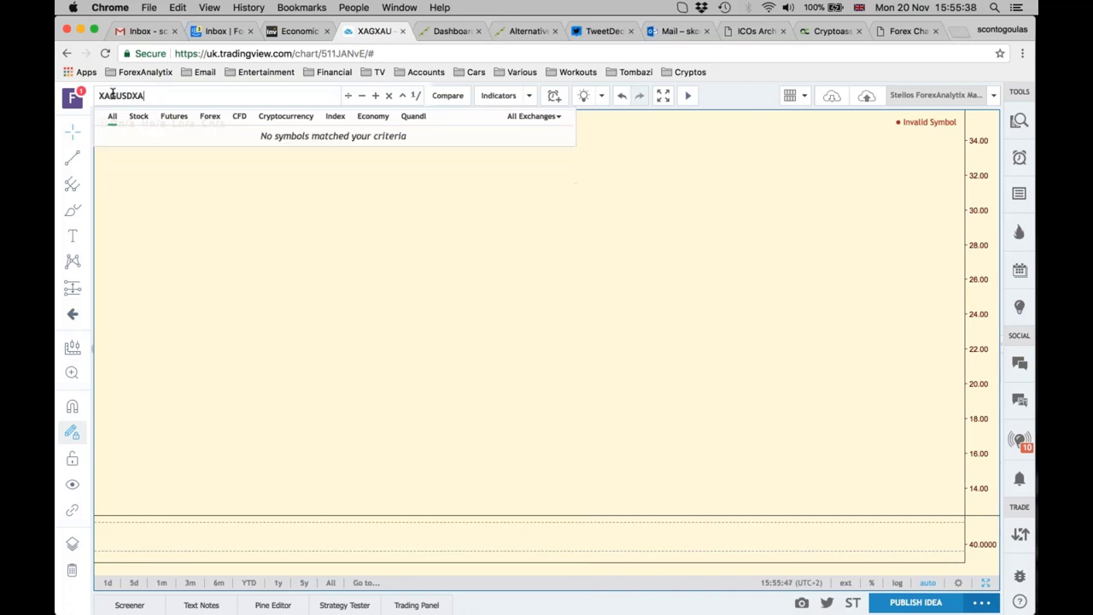
key(BackSpace)
key(BackSpace)
key(BackSpace)
key(BackSpace)
key(BackSpace)
key(BackSpace)
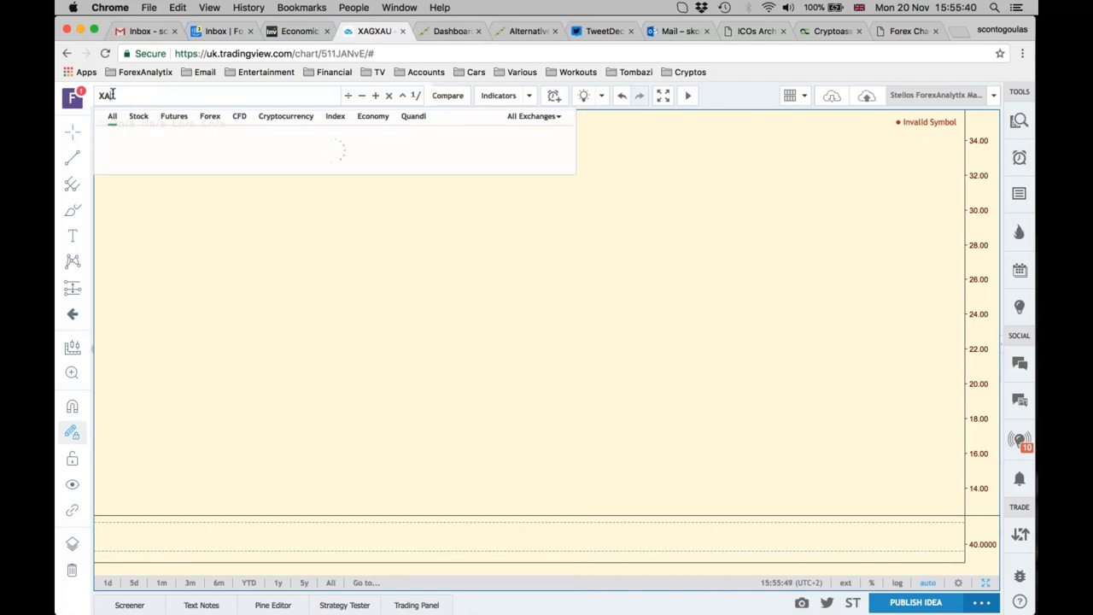
text(UUSD)
key(Return)
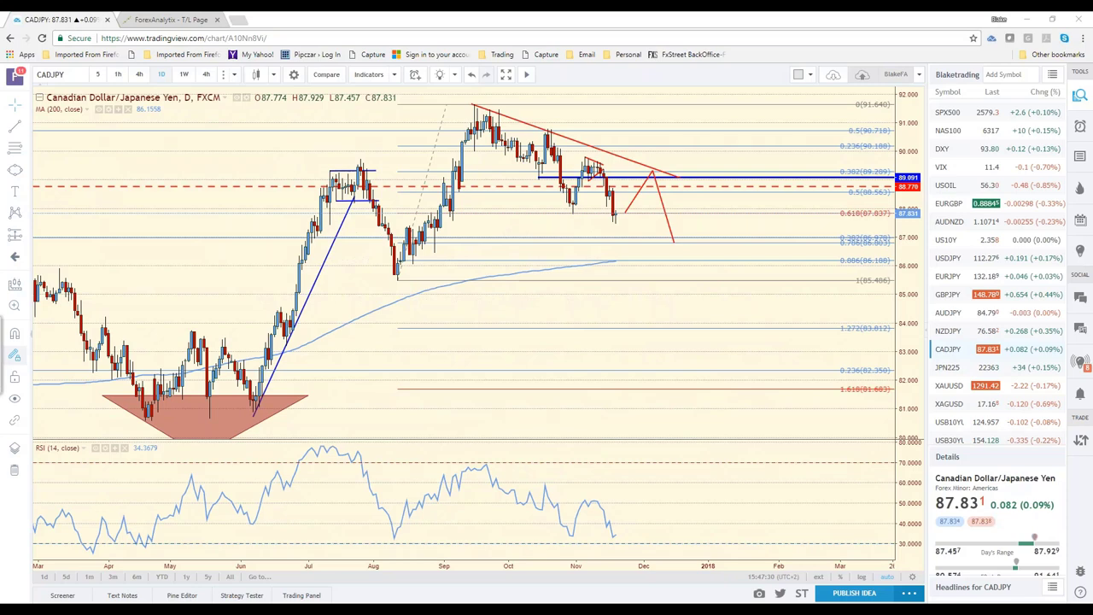
- Load SPX500 from the watchlist to show its rising channel and Fibonacci drawings
click(947, 112)
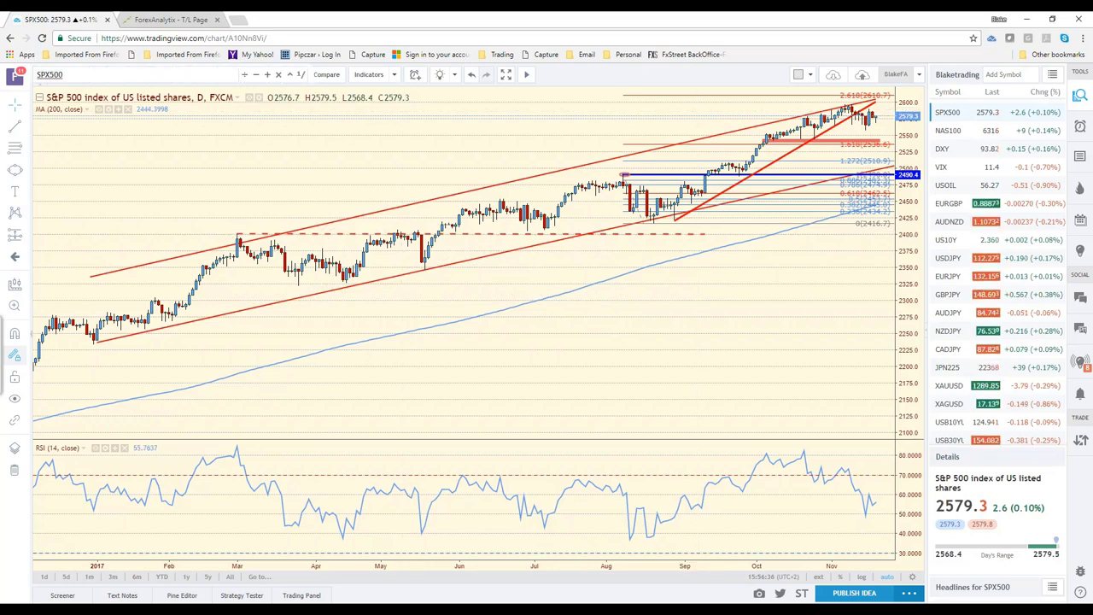
- Load the USDTRY chart and leave empty space after the latest bars
text(USDTRY)
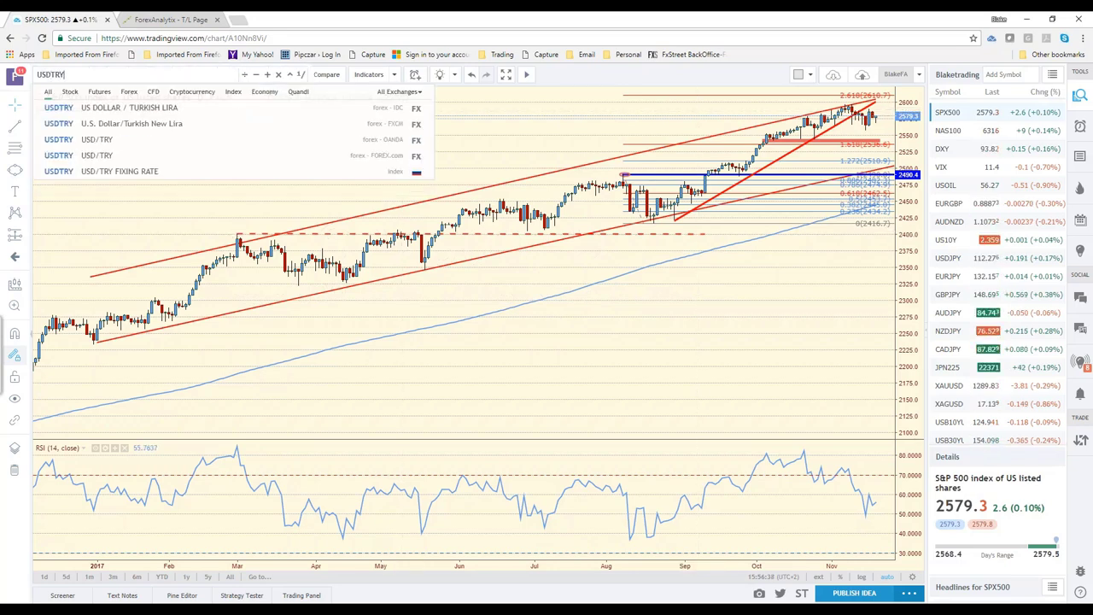
key(Return)
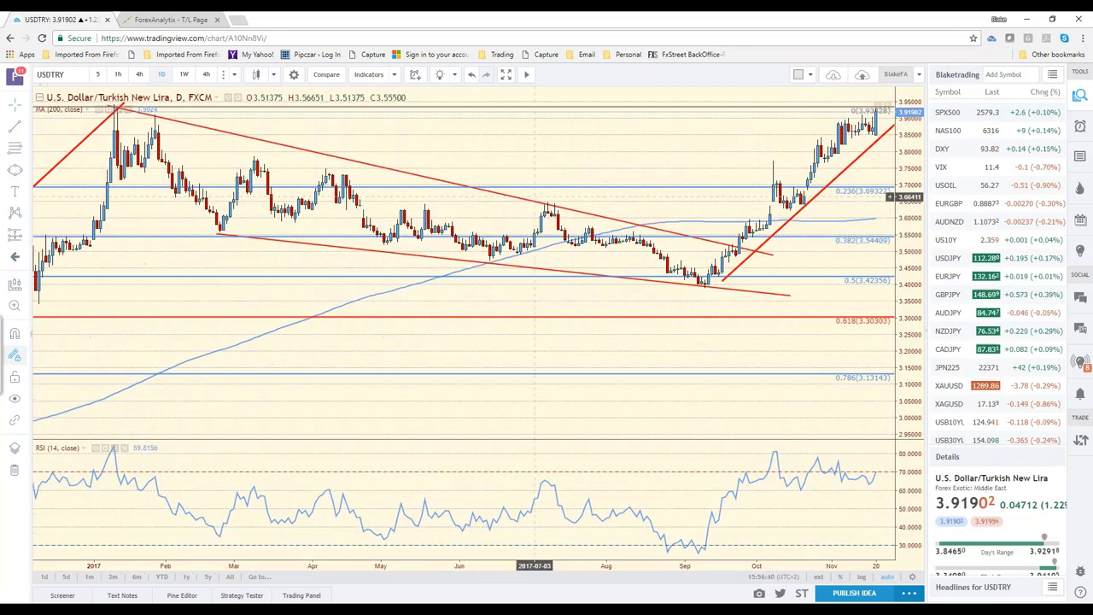
scroll(534, 196, down, 3)
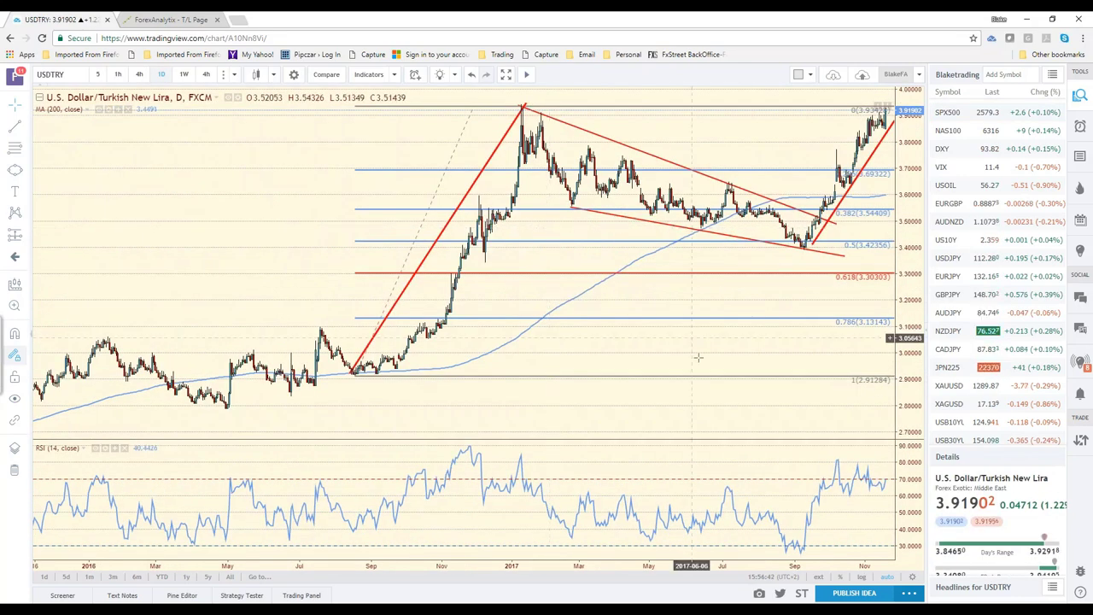
drag(713, 339, 660, 346)
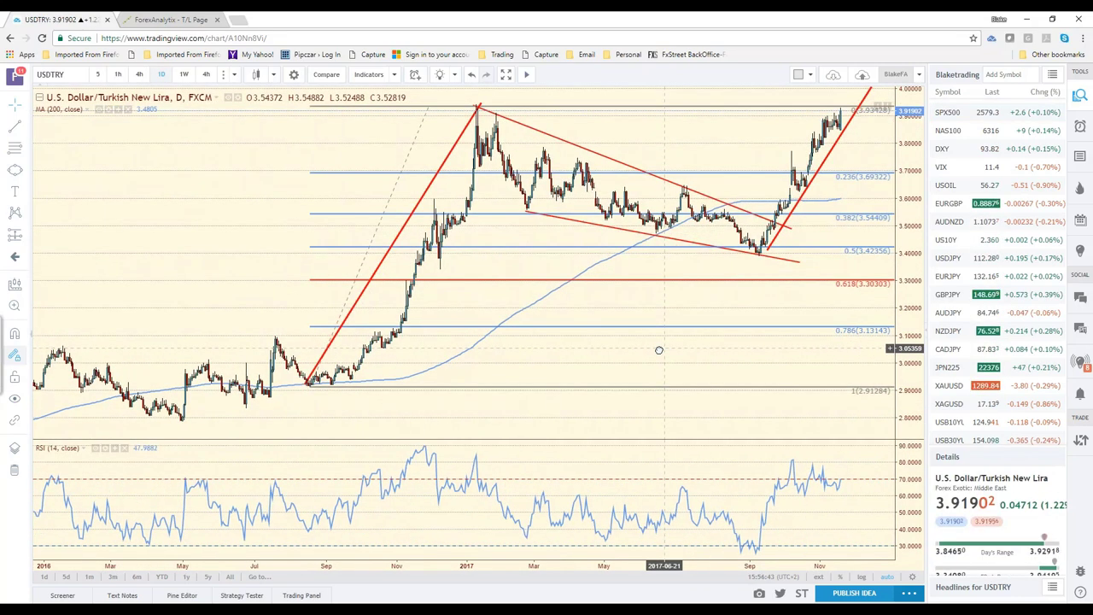
- Switch USDTRY to weekly candles, fit the full history since 2009, and select the top Fibonacci level
click(183, 75)
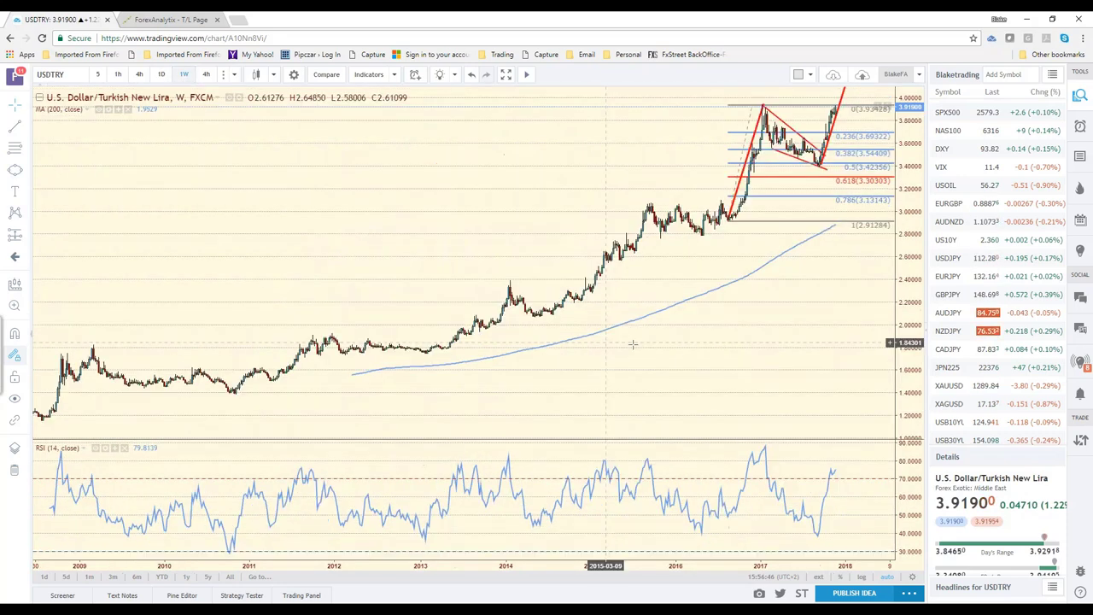
scroll(646, 362, down, 2)
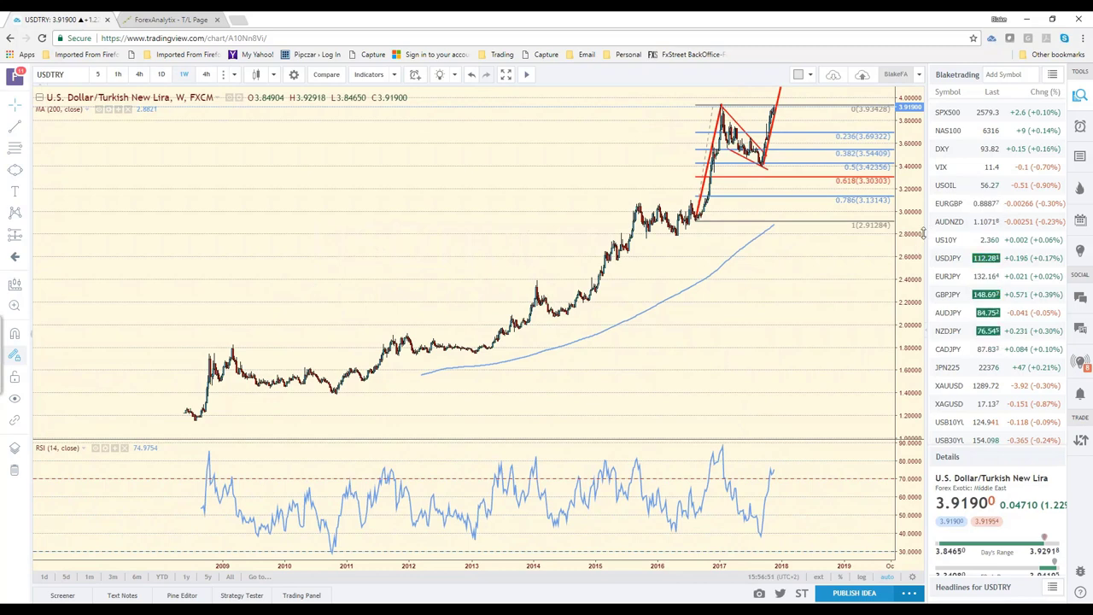
mouse_move(916, 248)
mouse_down()
mouse_move(922, 241)
mouse_move(922, 252)
mouse_up()
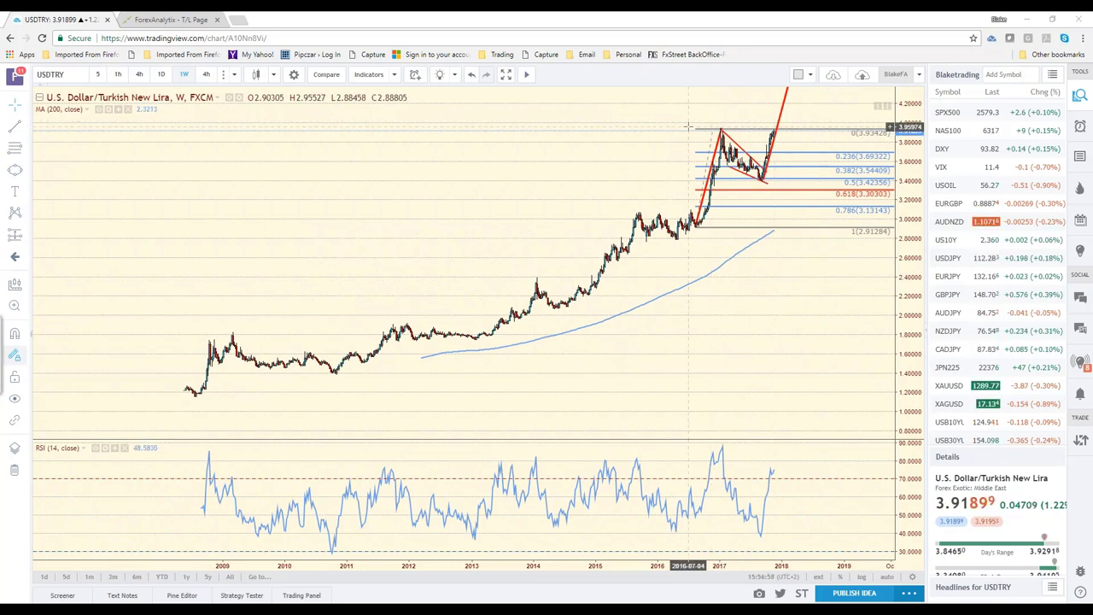
mouse_move(716, 125)
mouse_down()
mouse_move(737, 125)
mouse_move(616, 148)
mouse_up()
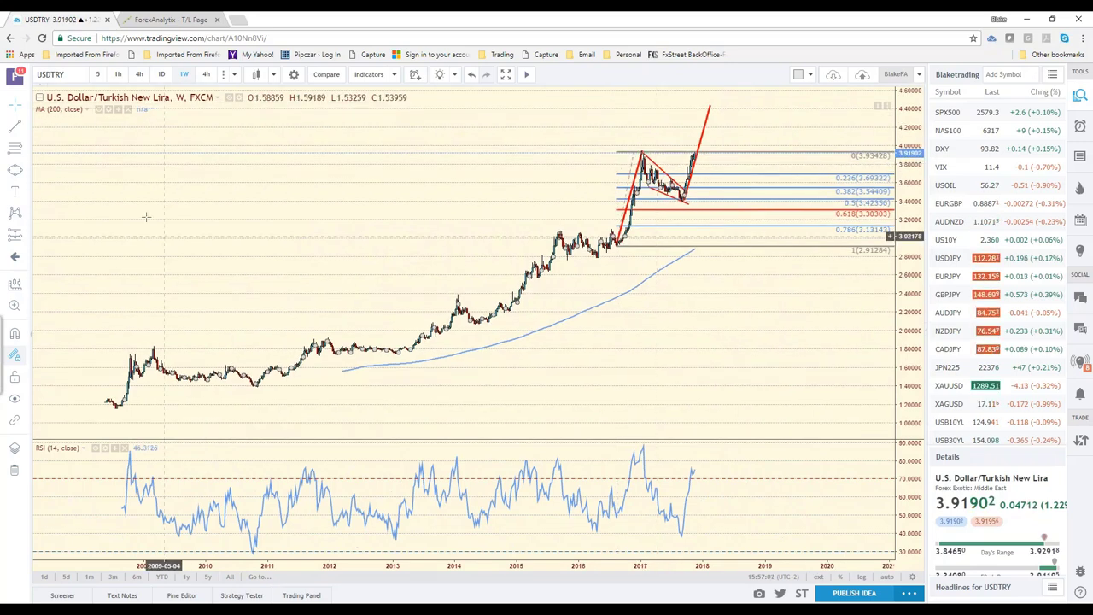
click(622, 154)
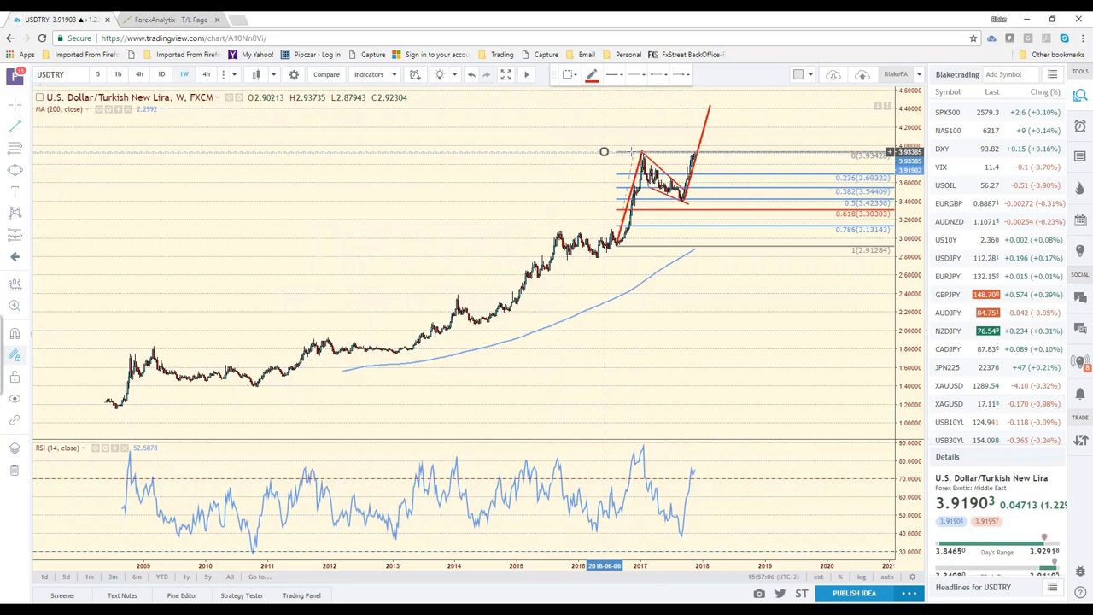
- Mark the 3.93 top with a horizontal line and switch USDTRY to daily candles
drag(603, 152, 732, 152)
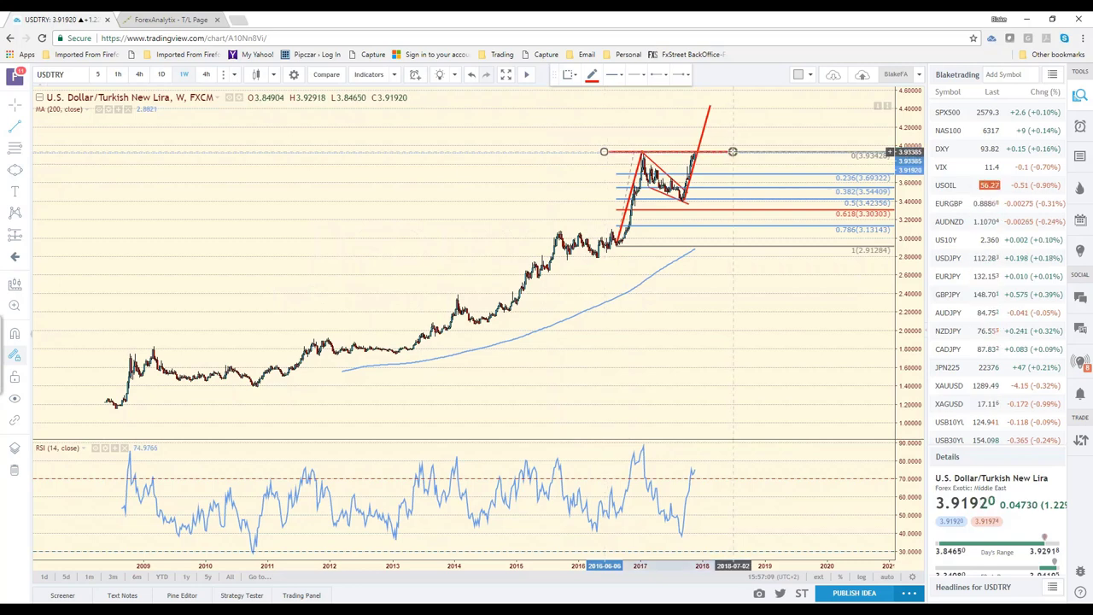
click(748, 129)
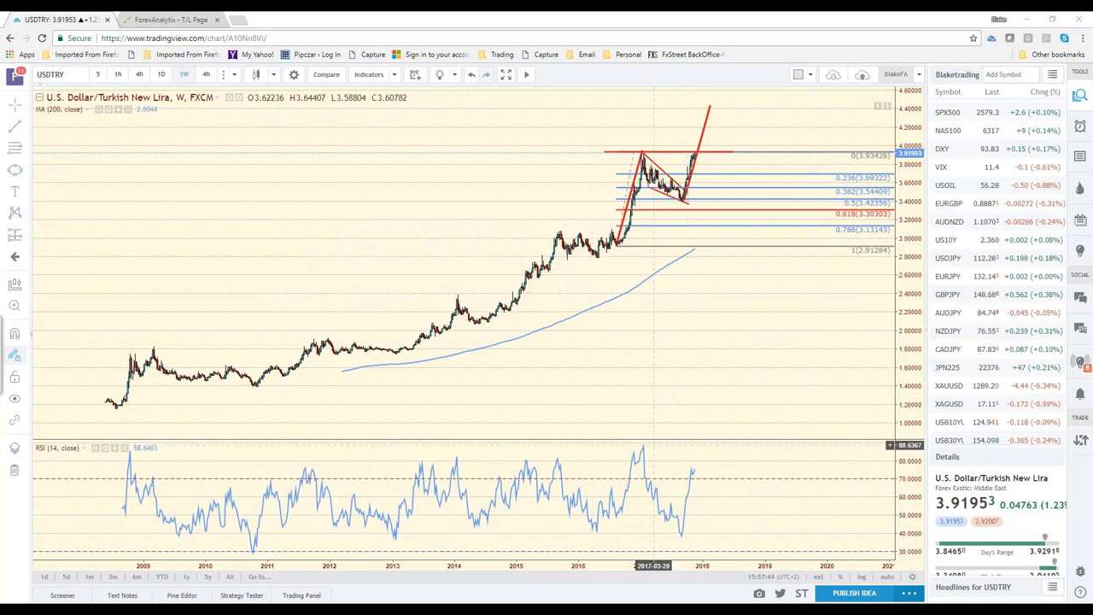
click(161, 75)
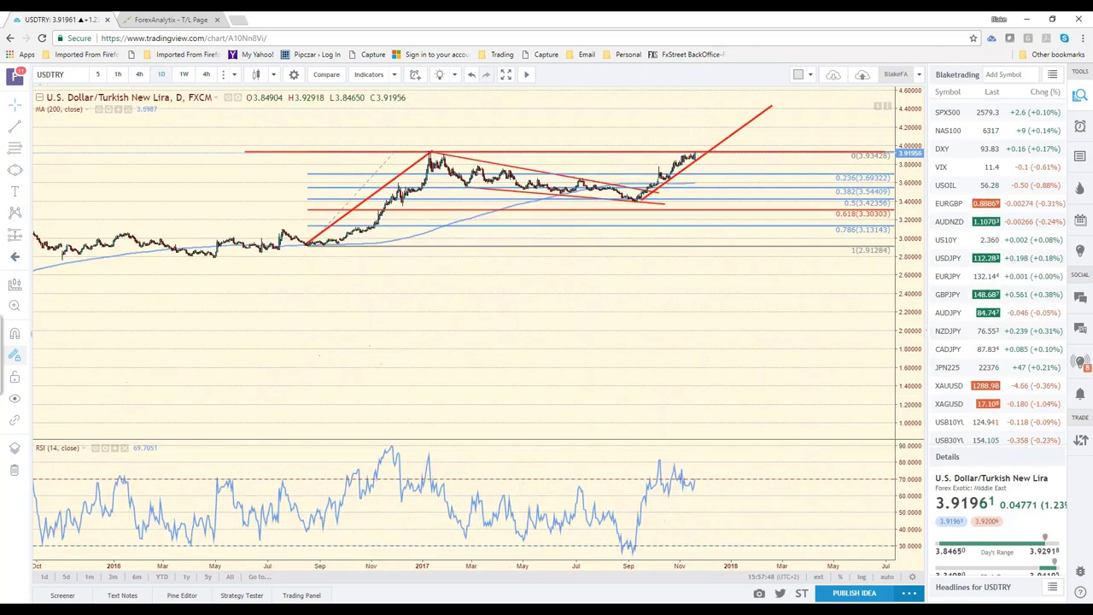
- Zoom out to 2014 and compress the price scale so the whole projection arrow fits
scroll(721, 327, down, 3)
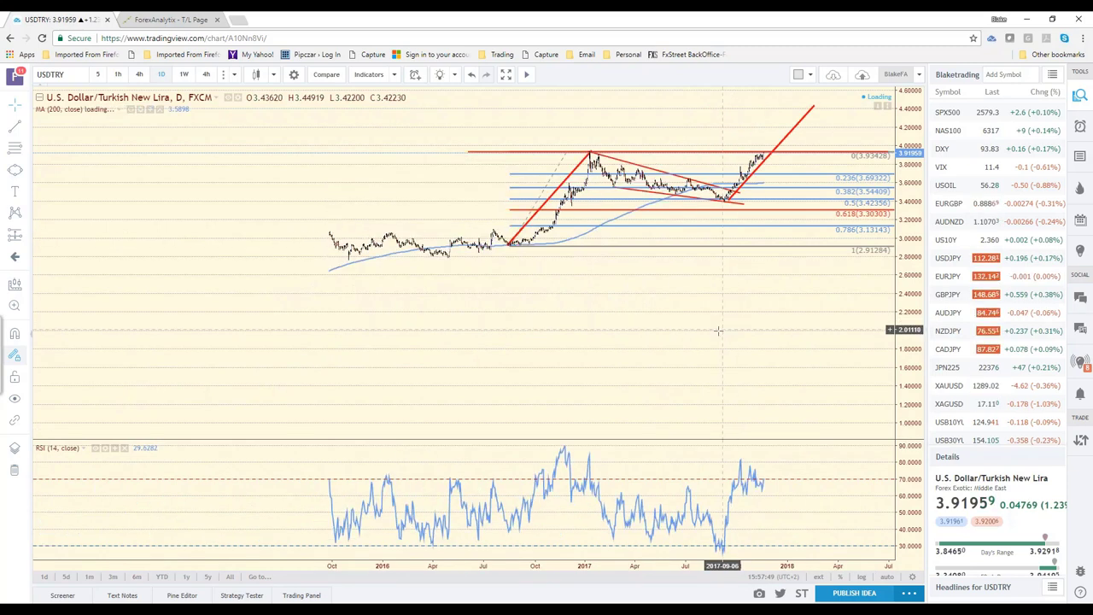
scroll(623, 451, up, 5)
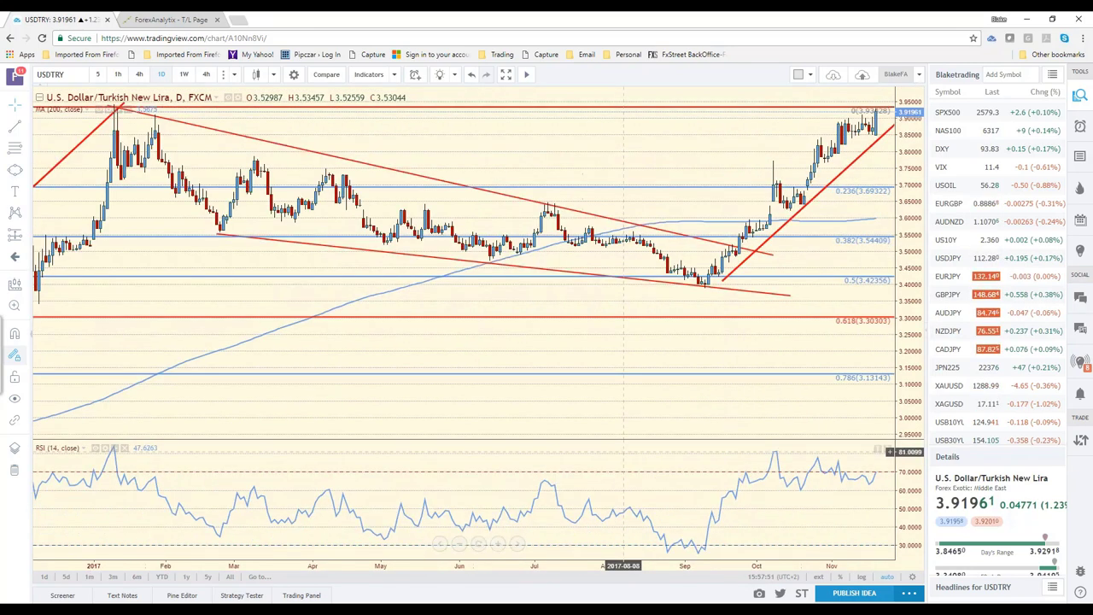
scroll(623, 451, down, 5)
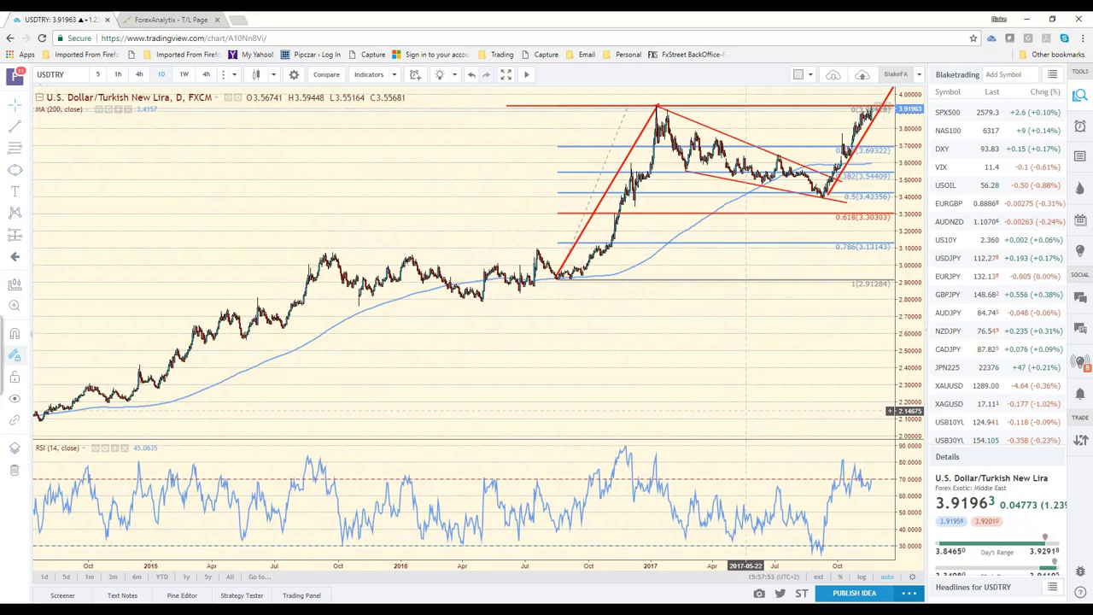
drag(746, 410, 637, 410)
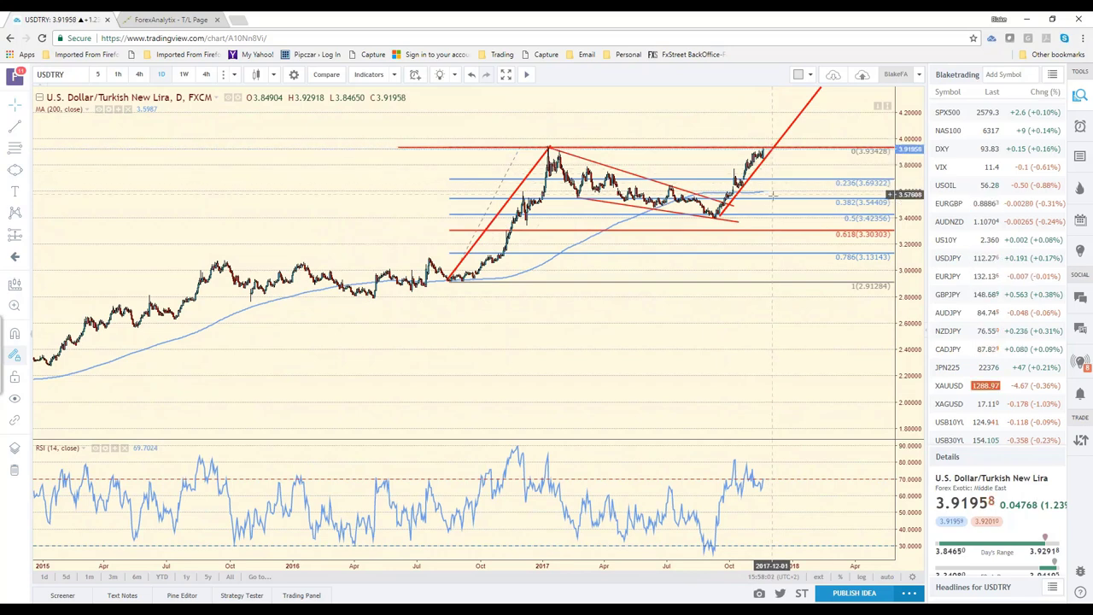
scroll(773, 192, down, 2)
scroll(775, 201, down, 2)
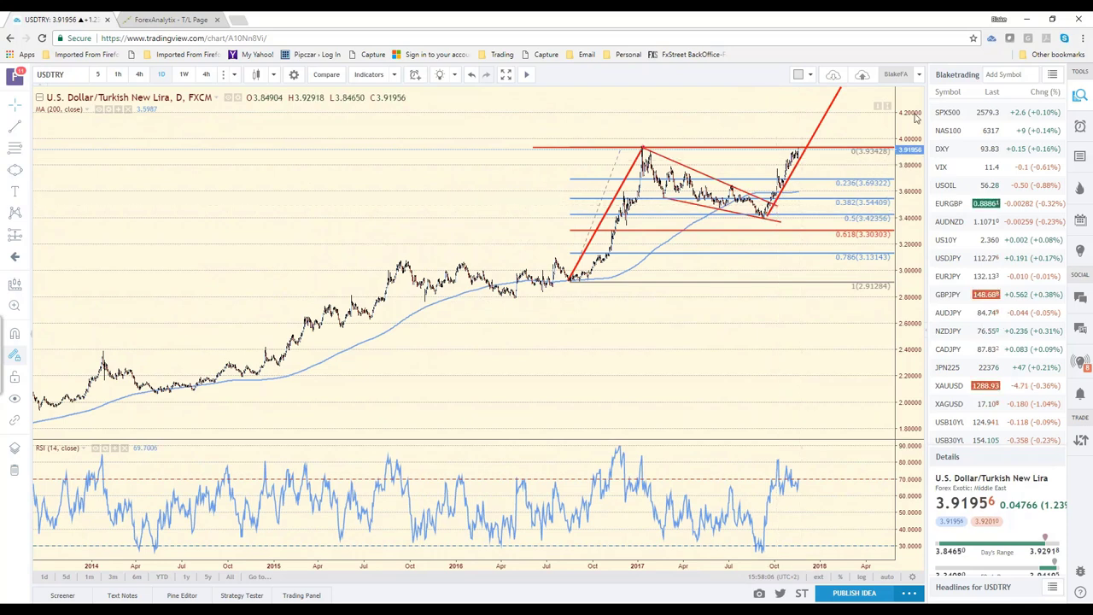
drag(916, 117, 912, 158)
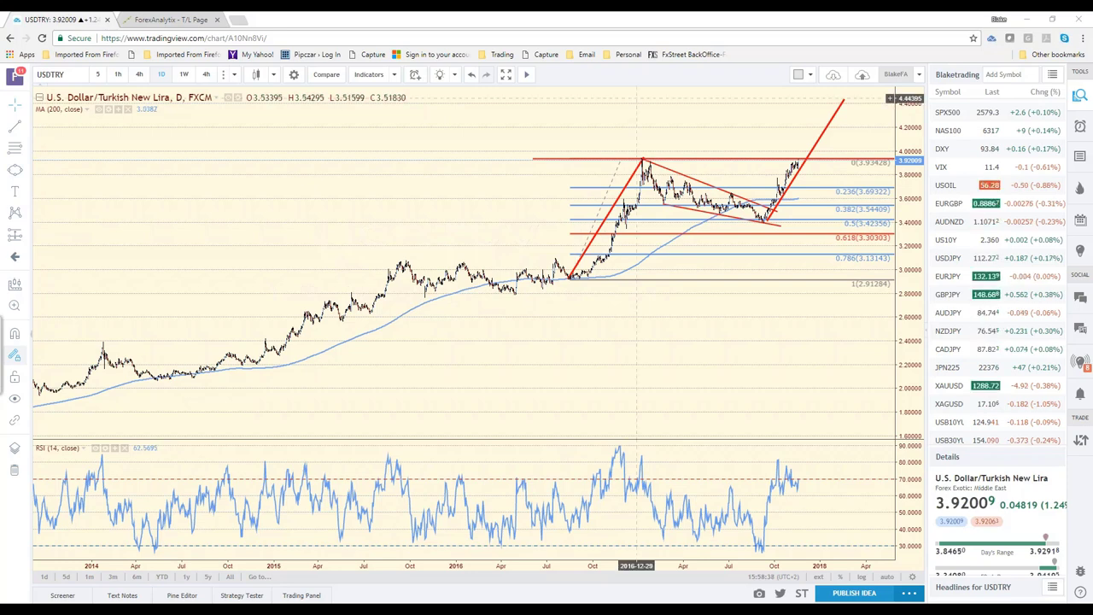
- Load the USDZAR chart and zoom in on the recent highs
click(79, 72)
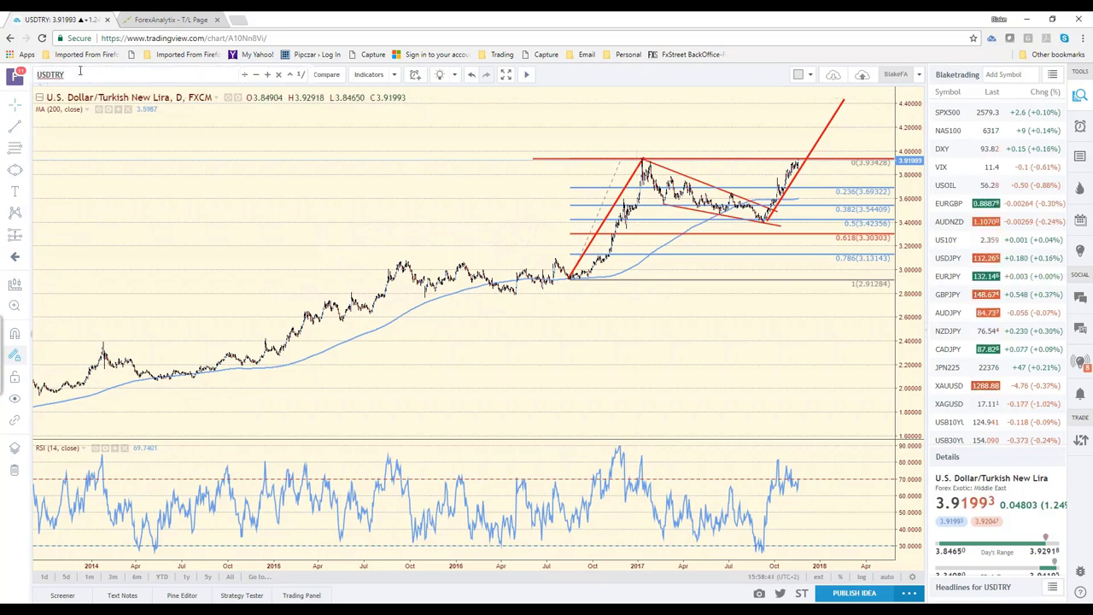
text(USDZA)
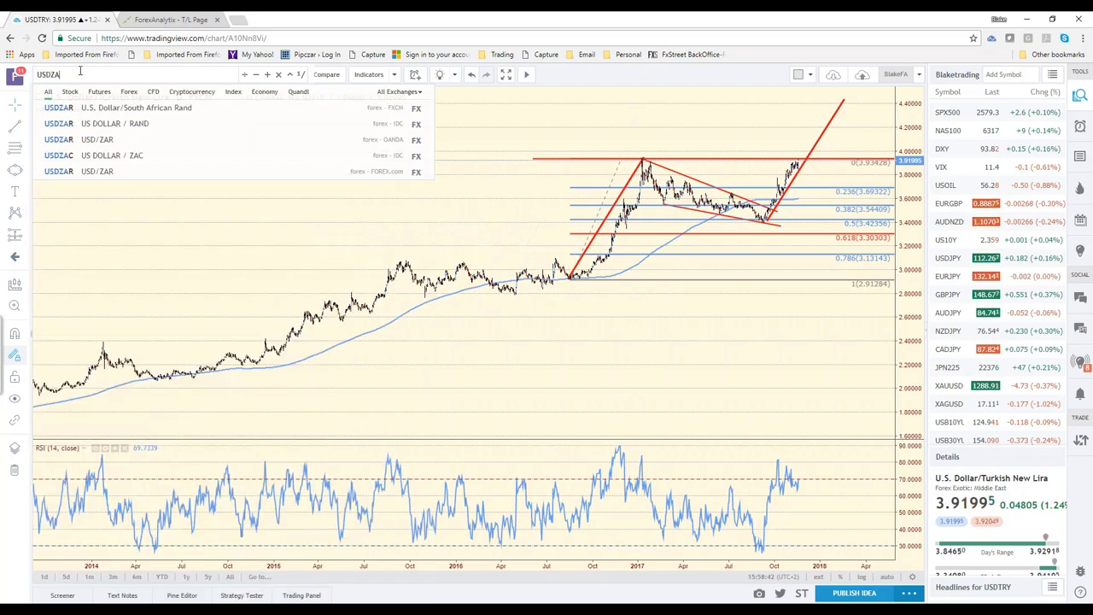
text(R)
key(Return)
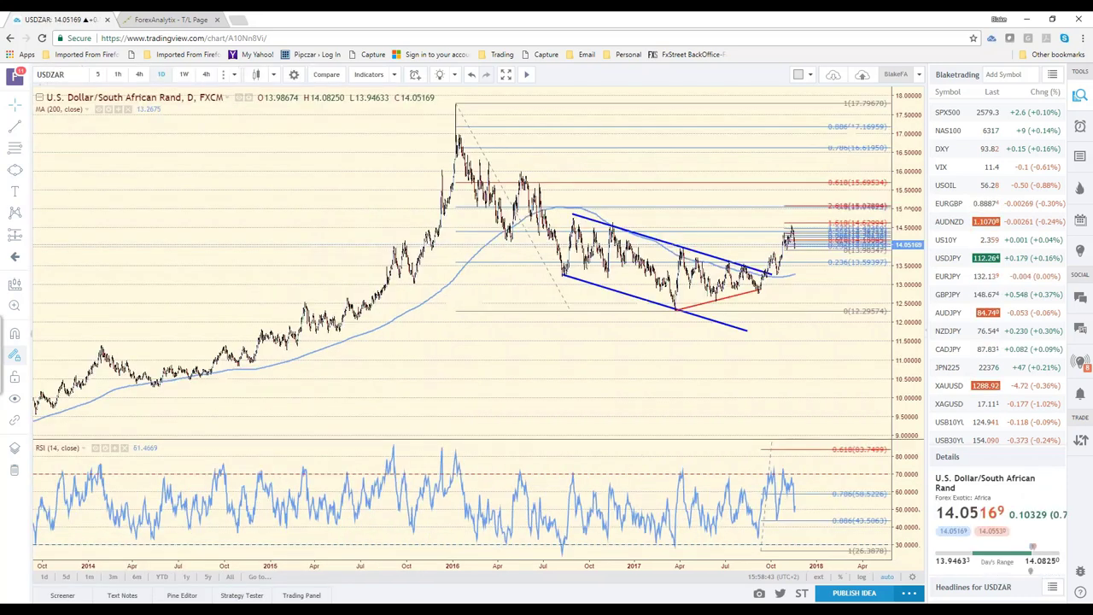
scroll(724, 338, up, 3)
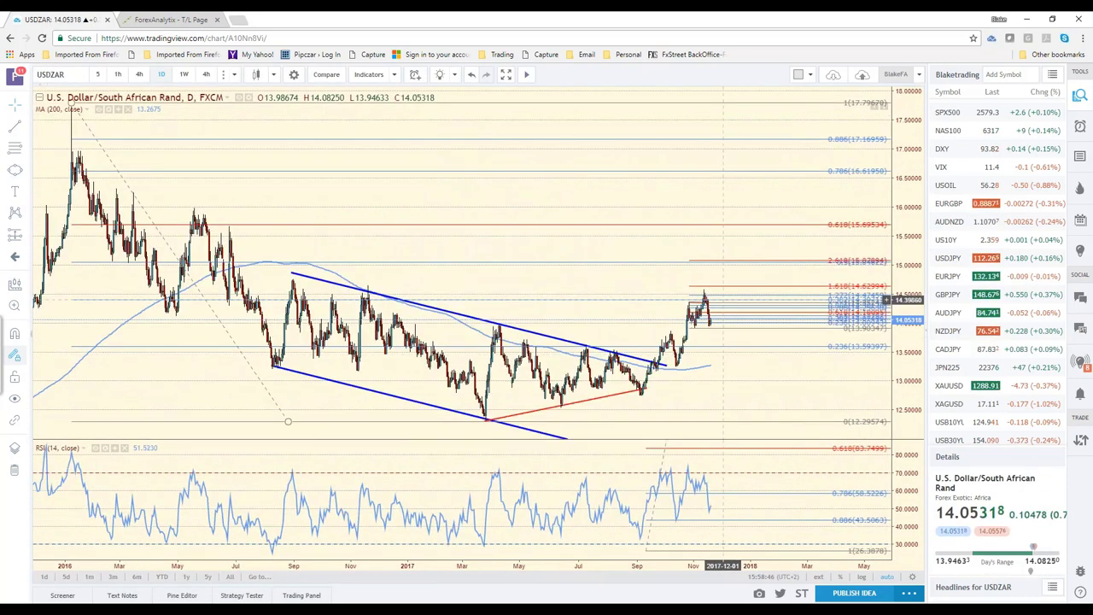
scroll(786, 419, down, 2)
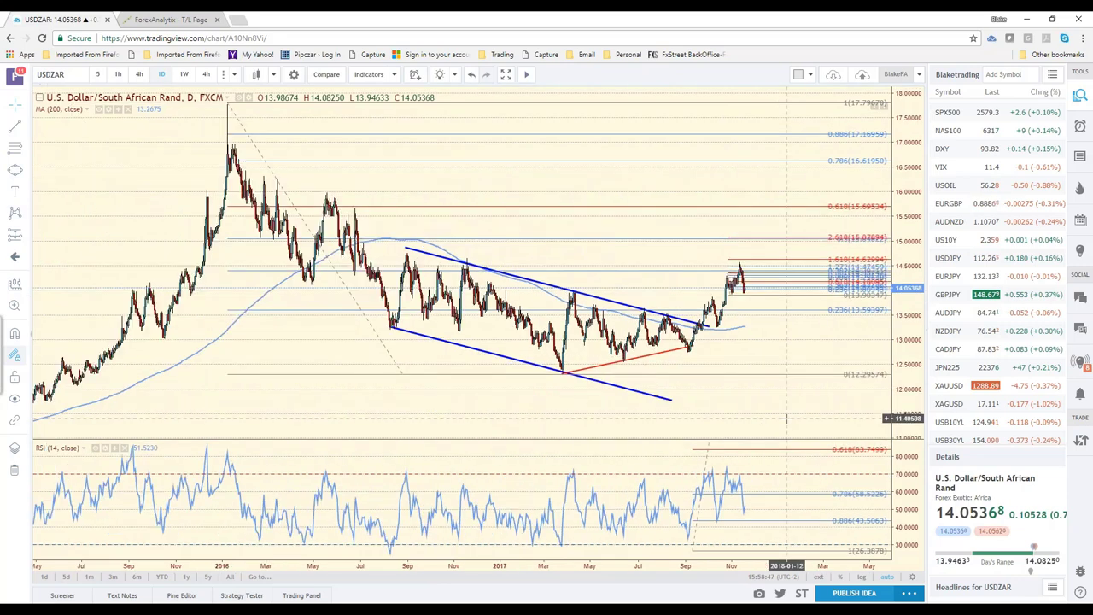
scroll(783, 418, up, 1)
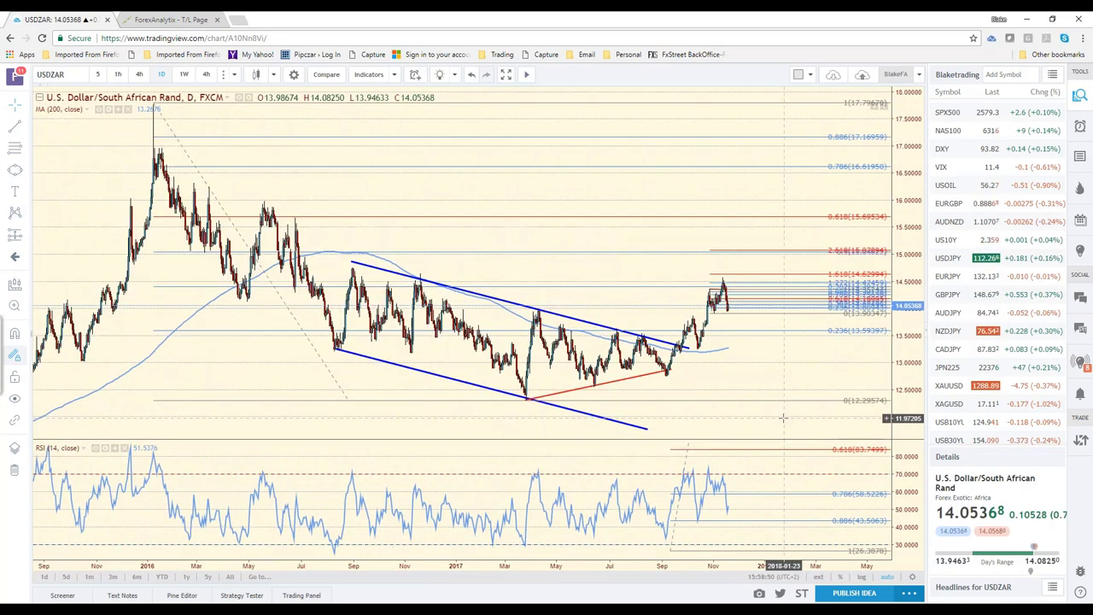
scroll(783, 418, up, 1)
scroll(783, 418, up, 1)
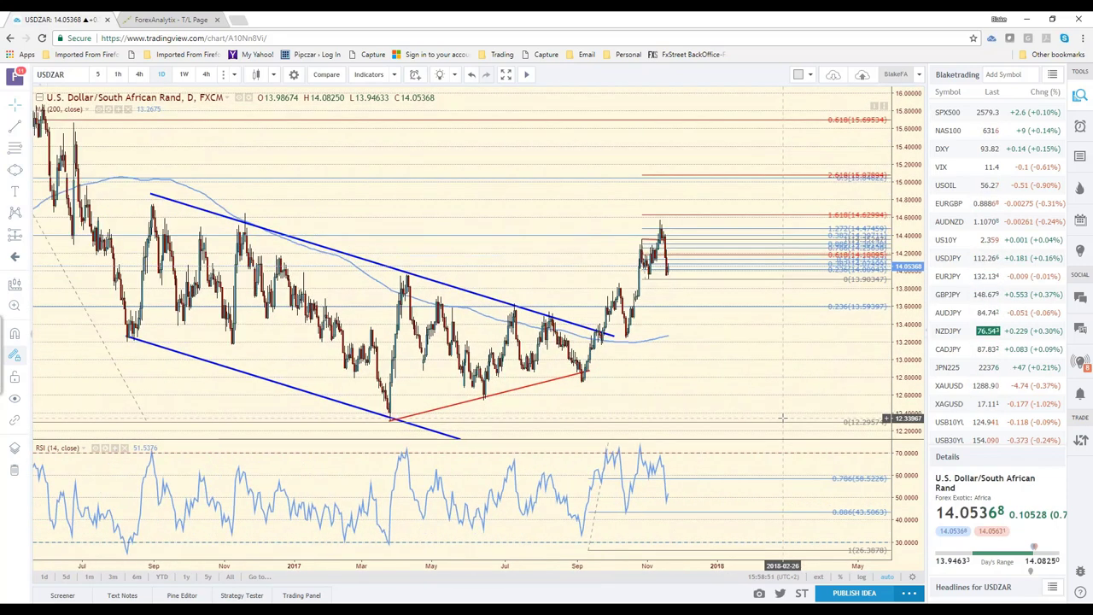
scroll(783, 418, up, 1)
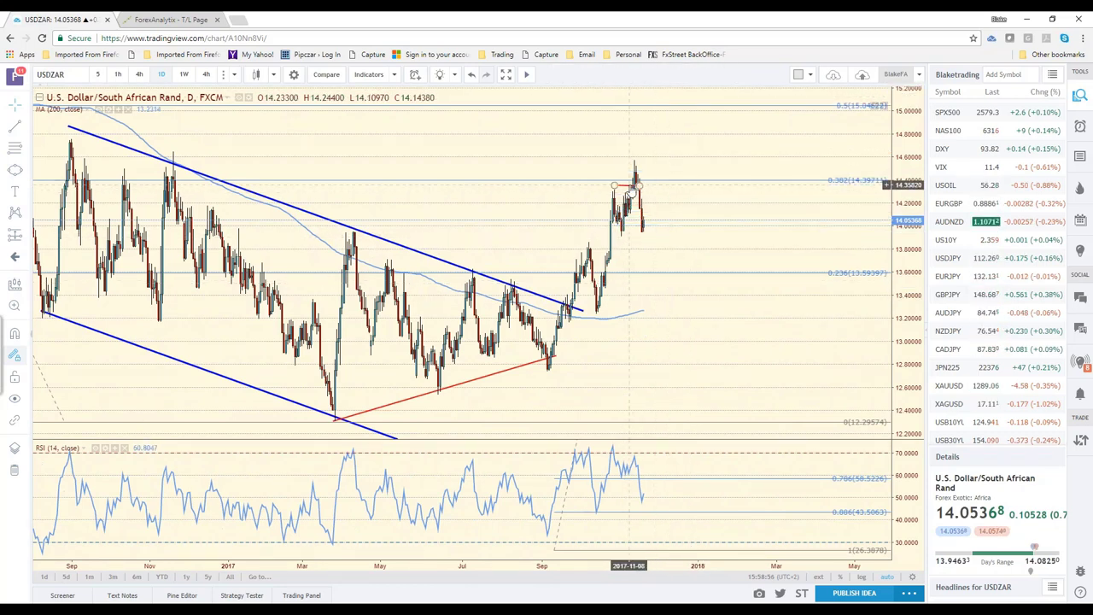
- Delete the short red horizontal line near the recent highs, then reframe the chart
click(629, 189)
key(Delete)
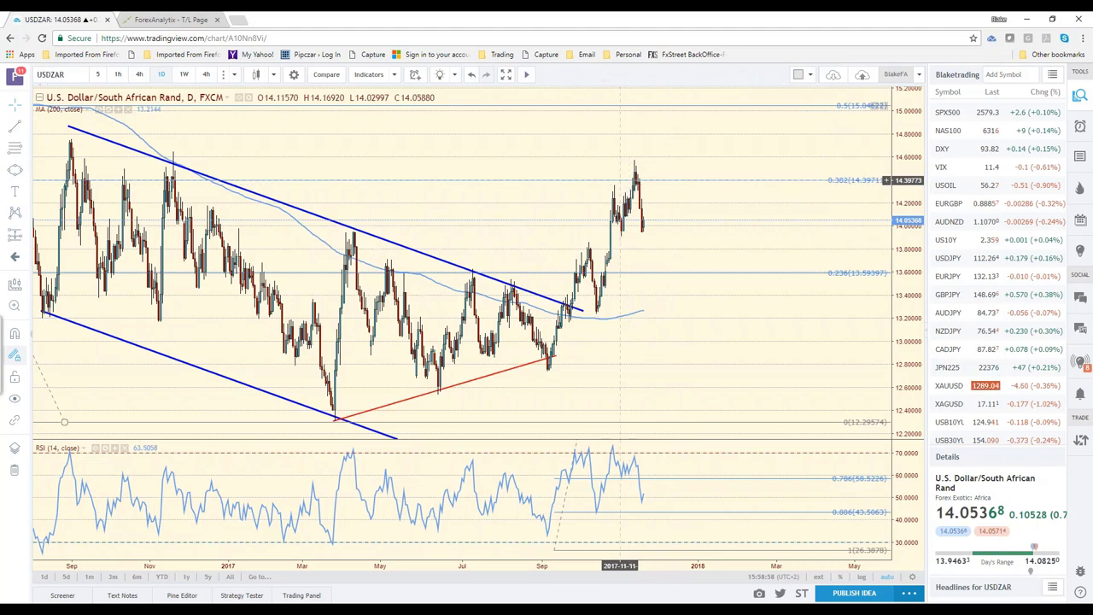
scroll(771, 353, down, 1)
scroll(772, 363, down, 1)
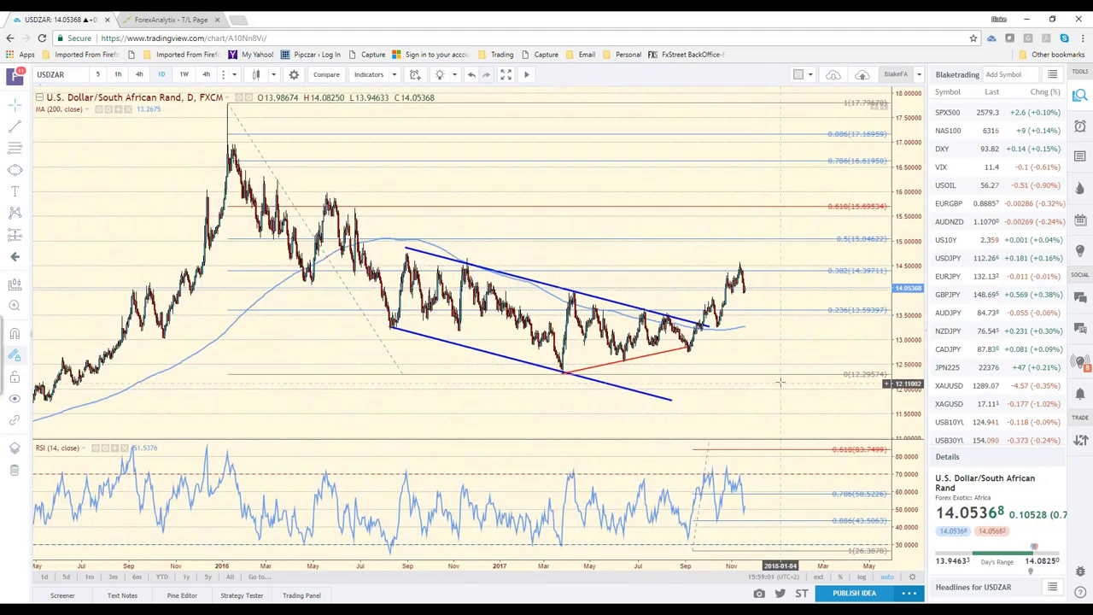
scroll(777, 379, down, 1)
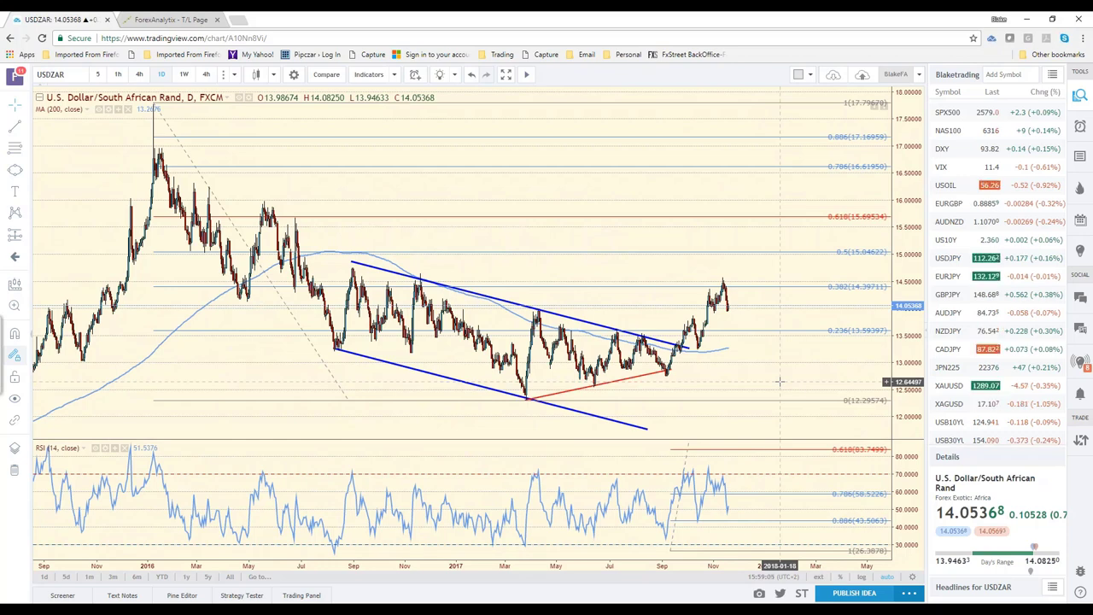
drag(768, 378, 801, 376)
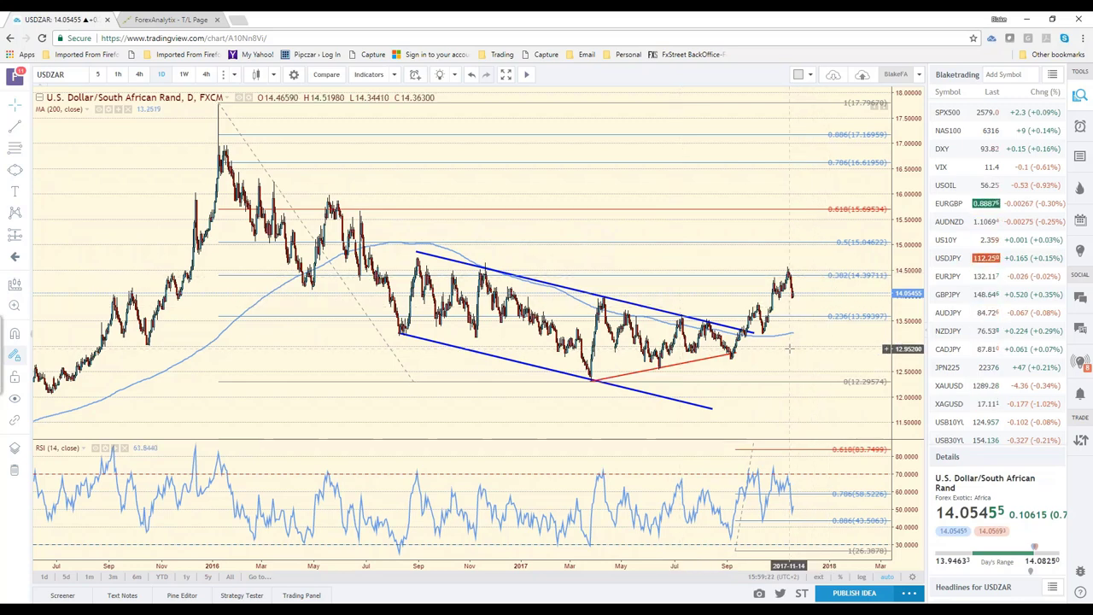
scroll(789, 348, up, 2)
scroll(722, 224, up, 2)
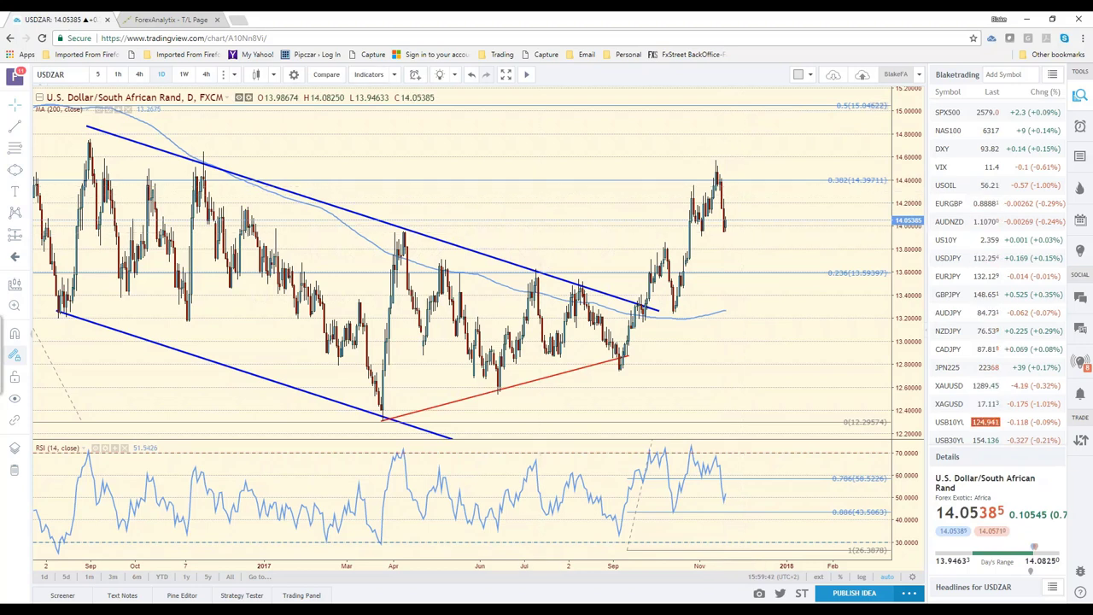
- Draw a red zigzag path from the last candle, up past recent highs, then down below 14.00
key(alt+t)
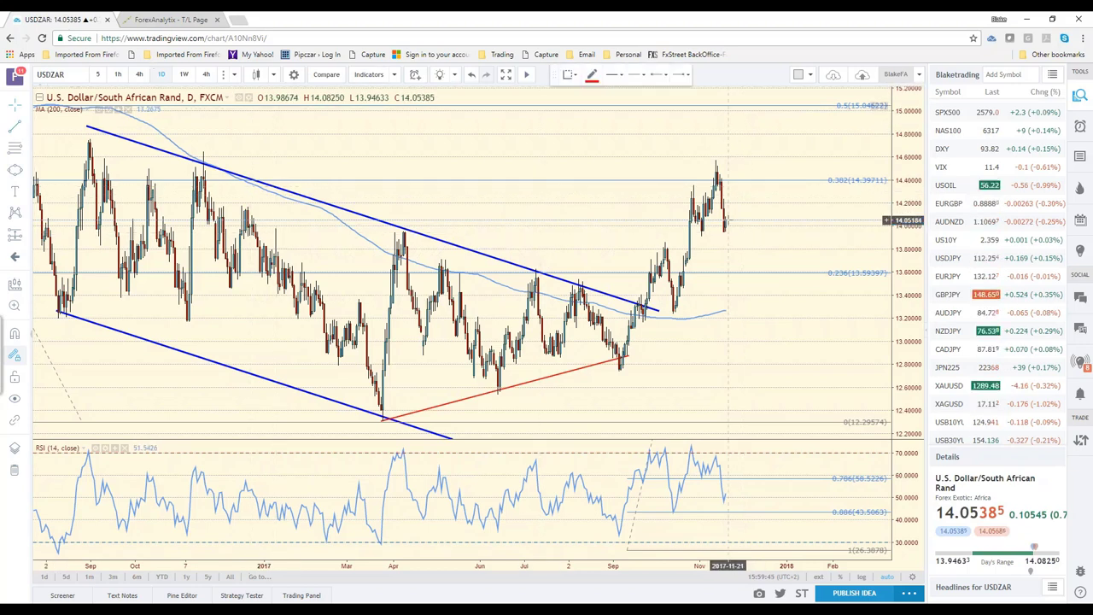
click(730, 216)
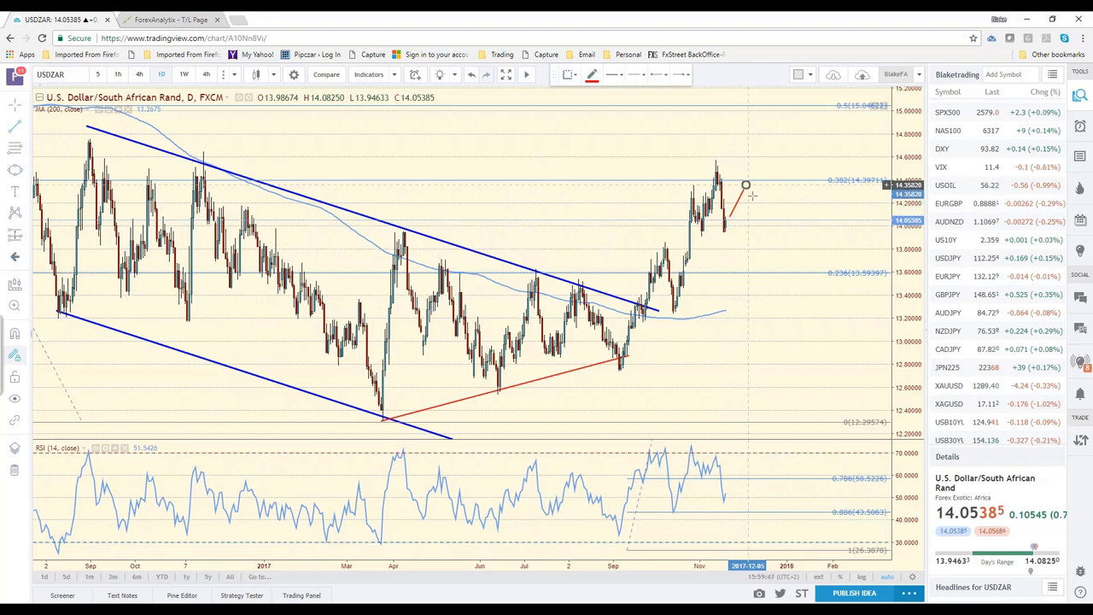
click(745, 185)
click(766, 247)
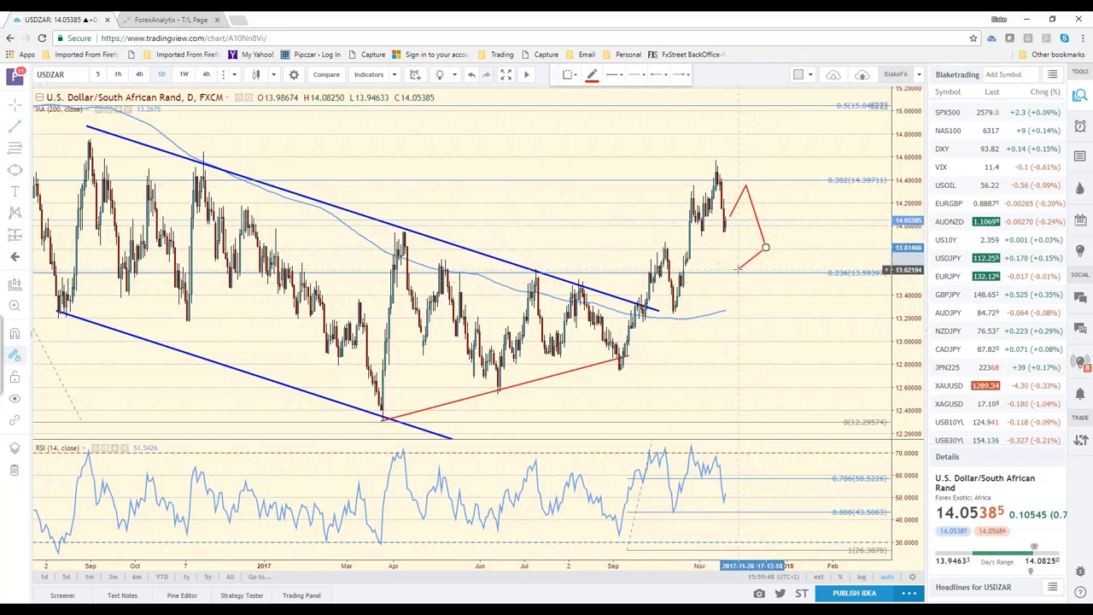
key(Escape)
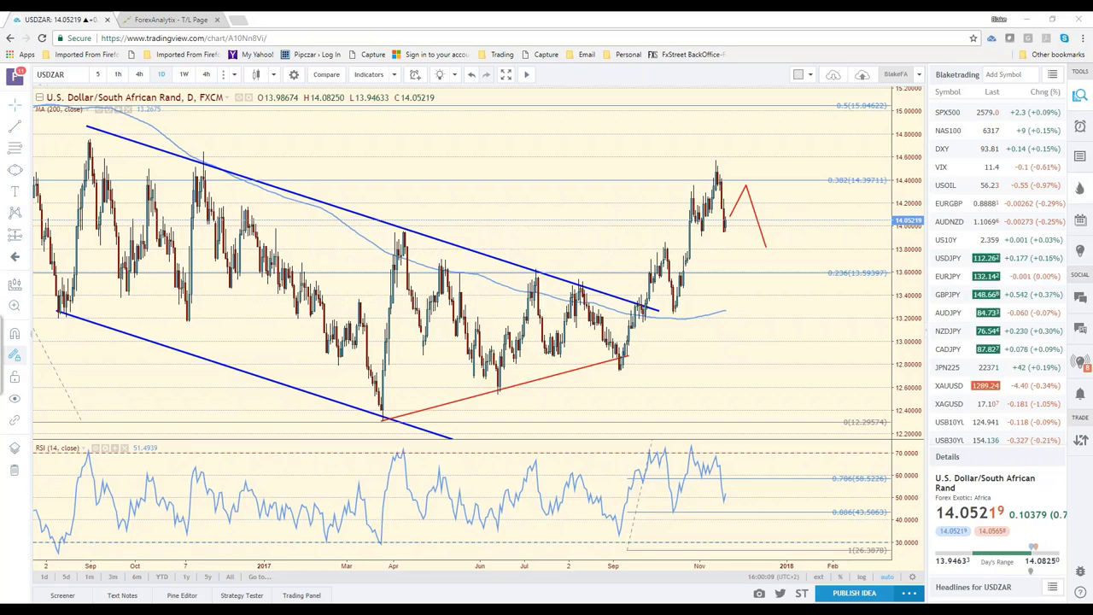
scroll(1037, 282, up, 3)
scroll(1037, 282, up, 1)
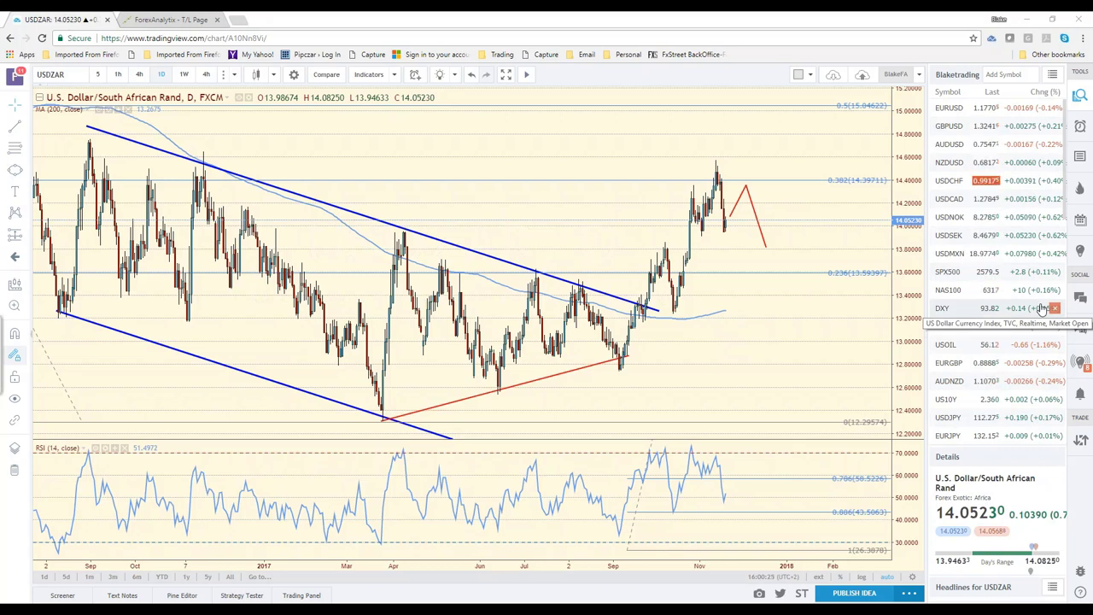
- Load USDJPY from the watchlist and set the 240 (4-hour) interval
click(968, 429)
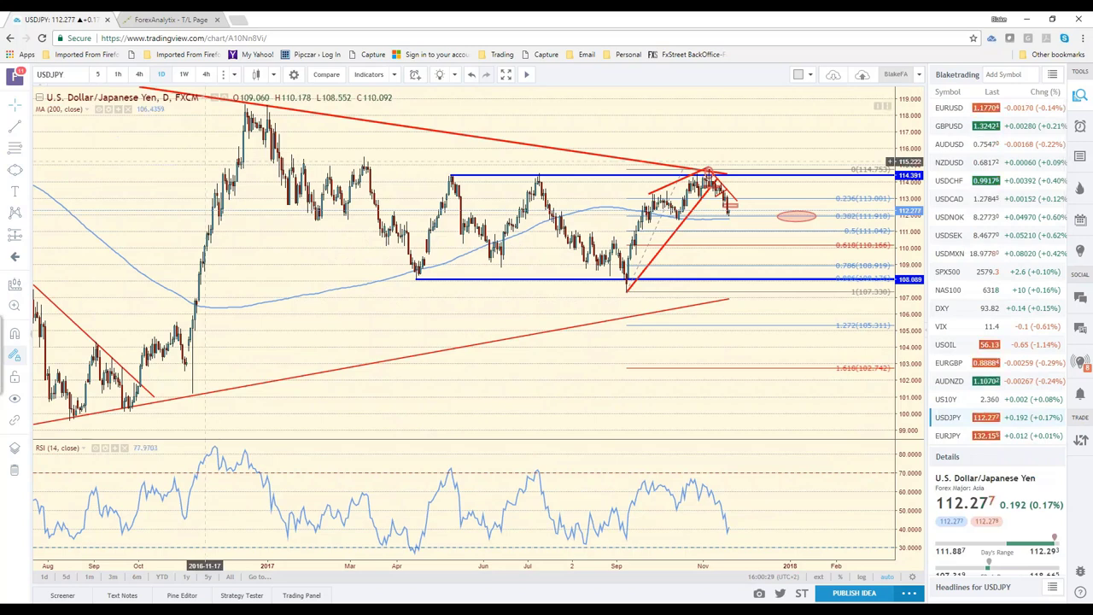
text(240)
key(Return)
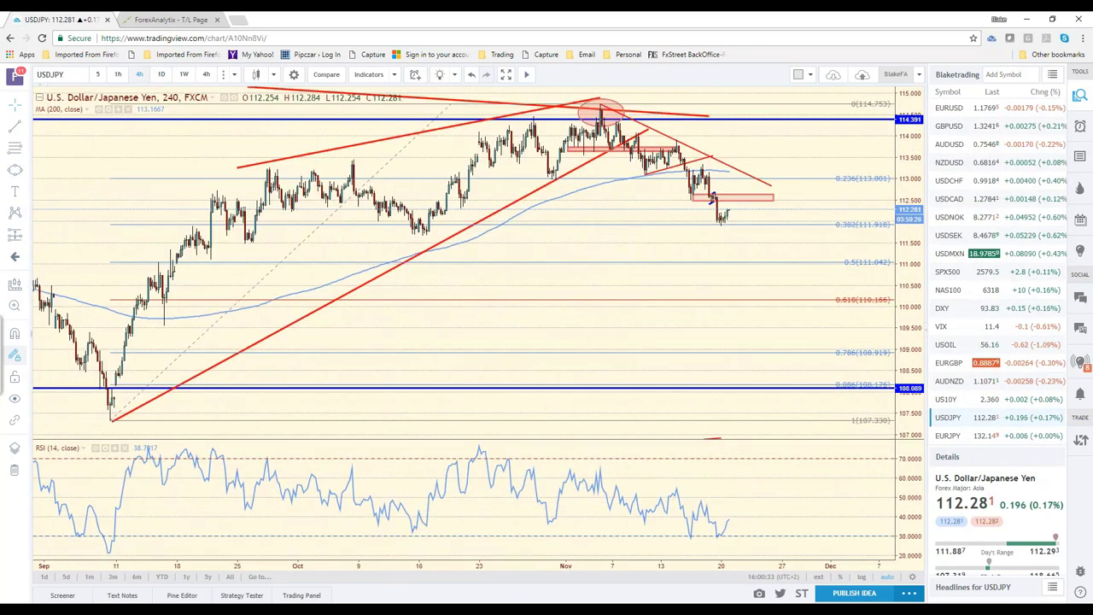
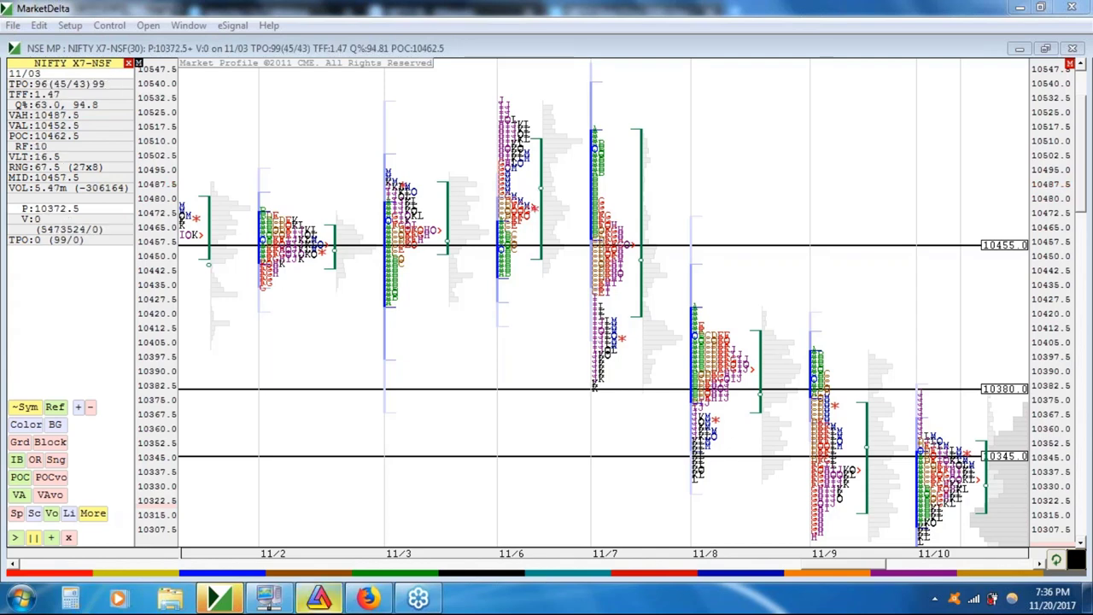
- Show AmiBroker's NIFTY-I.NFO 3-minute chart with daily volume profiles, RSI(15) and Nick BB panes
click(321, 600)
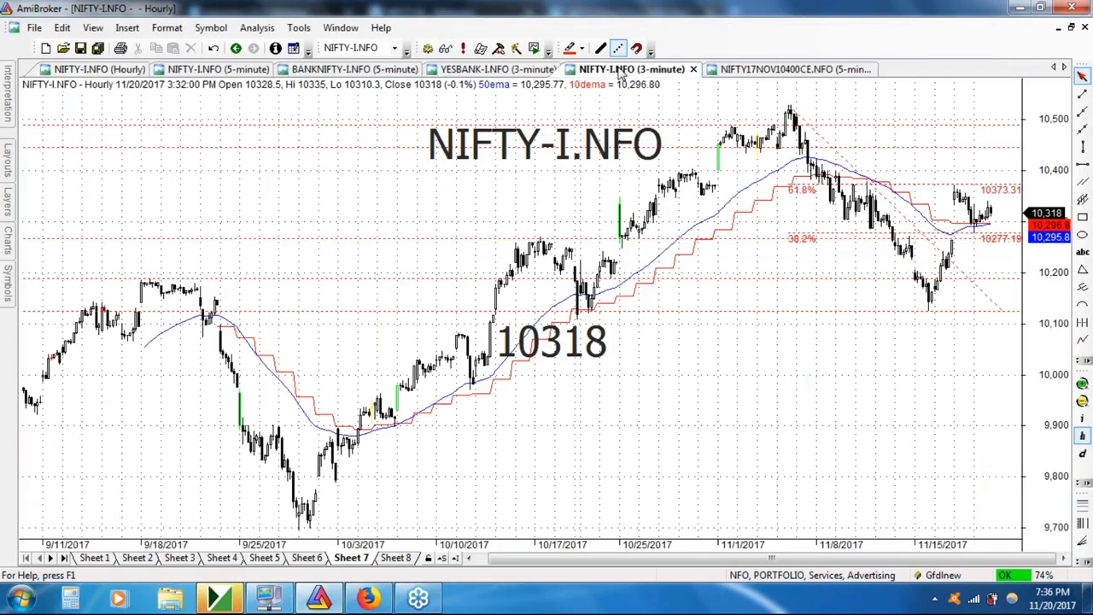
click(621, 73)
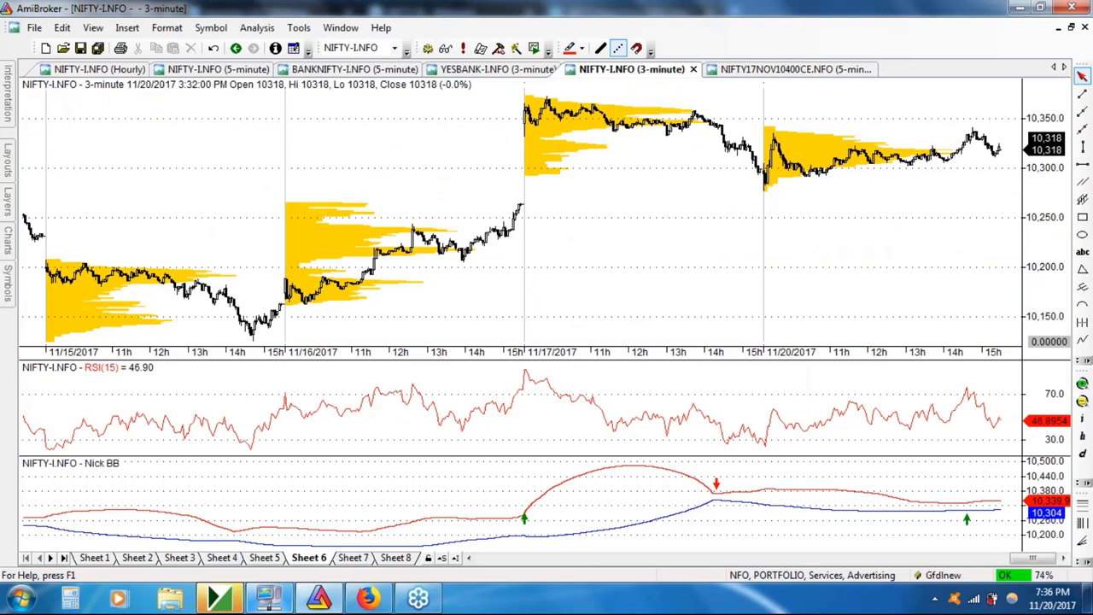
- Switch back to MarketDelta's NIFTY X7-NSF 30-minute market profile chart
click(210, 603)
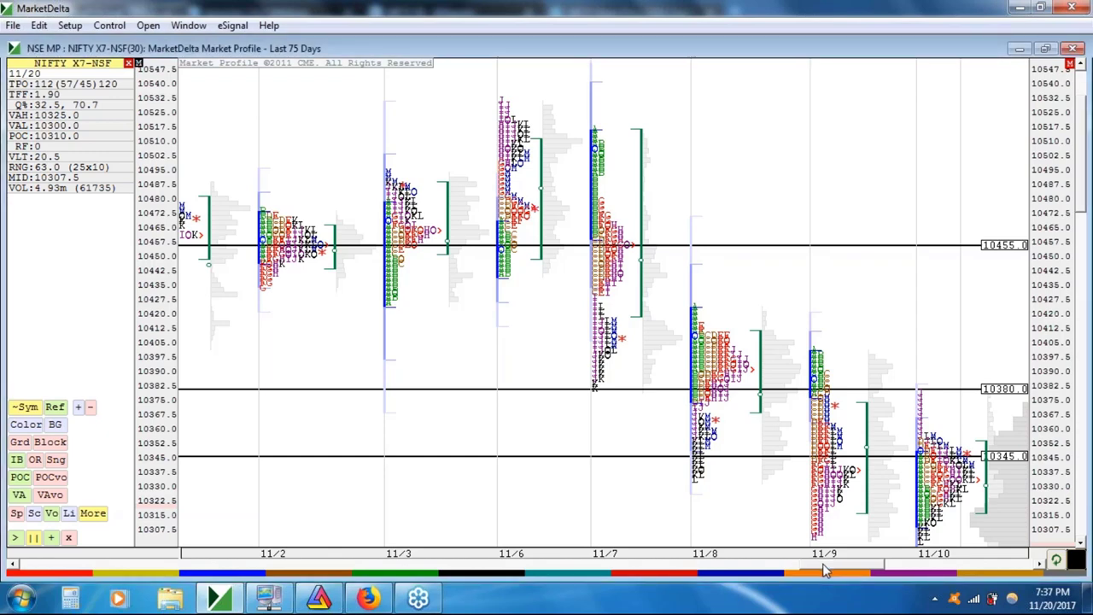
- Scroll the chart back so the NIFTY profiles from 10/30 to 11/8 are shown
drag(824, 570, 796, 570)
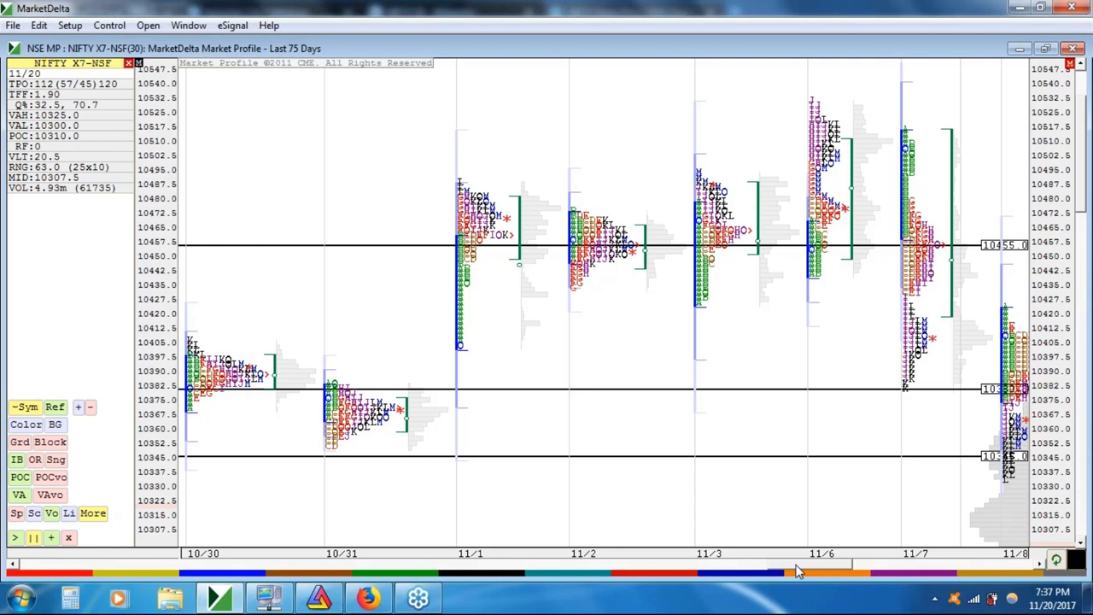
drag(797, 571, 787, 570)
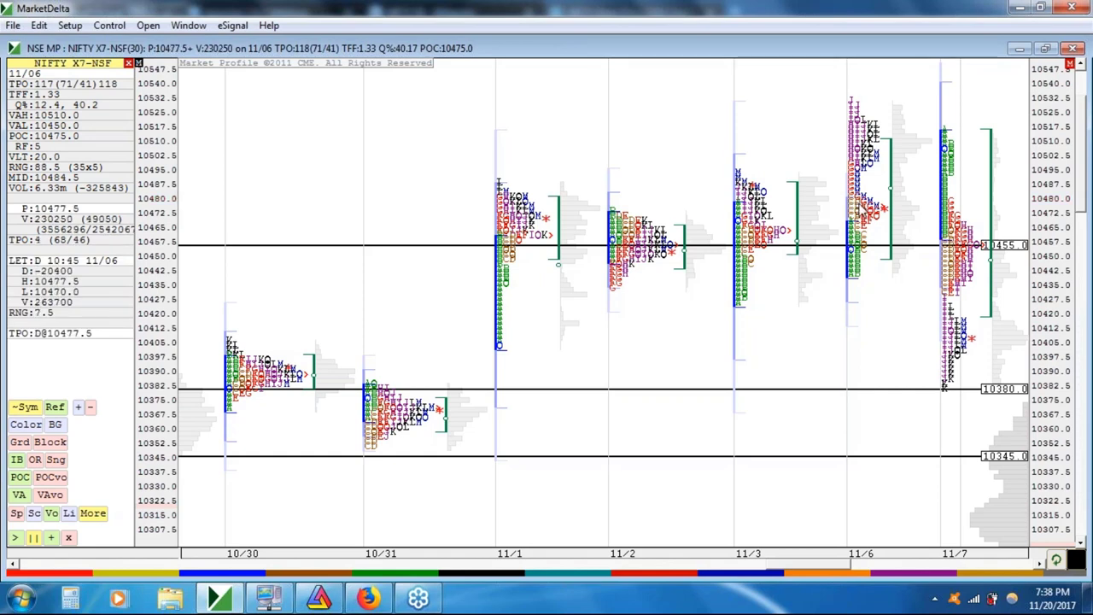
- Expand the 11/6 NIFTY profile into split letter-by-letter TPO columns
click(867, 205)
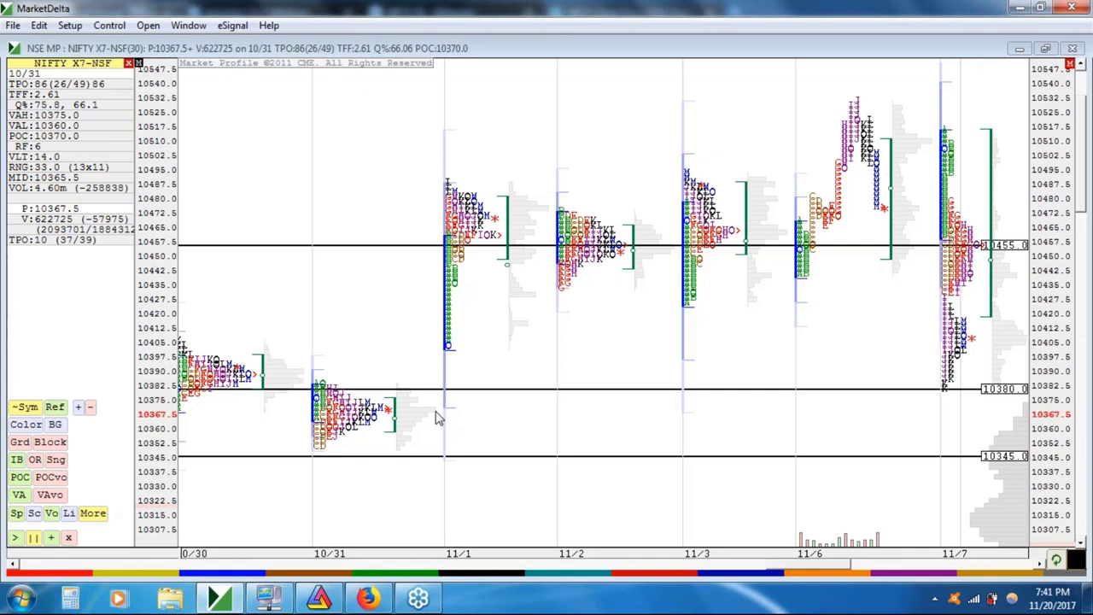
- Move the chart forward to bring the following trading days' profiles into view
scroll(803, 568, up, 2)
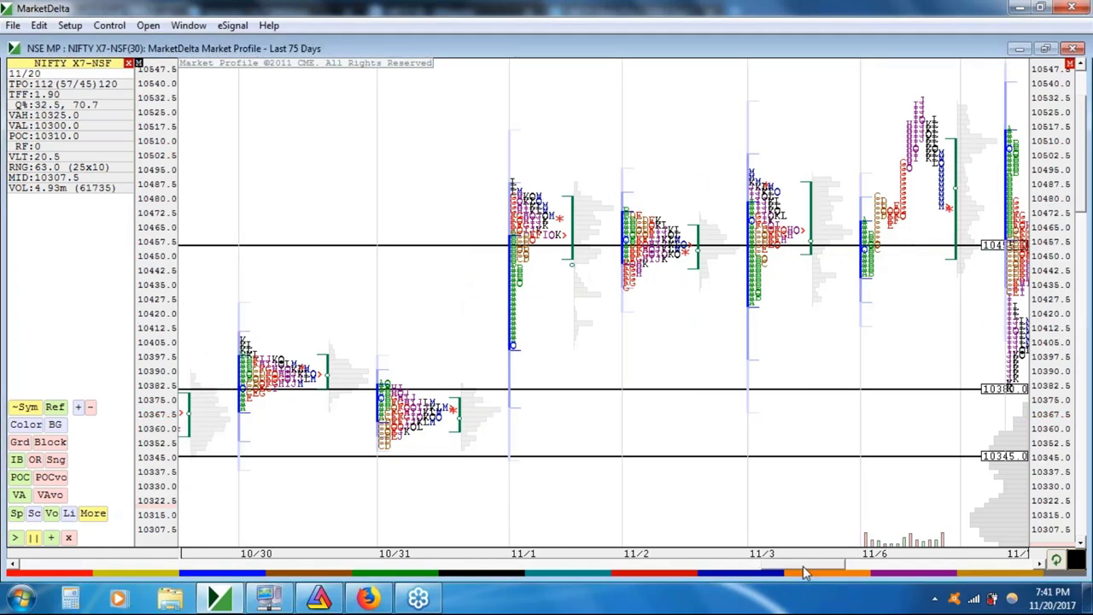
scroll(803, 570, up, 10)
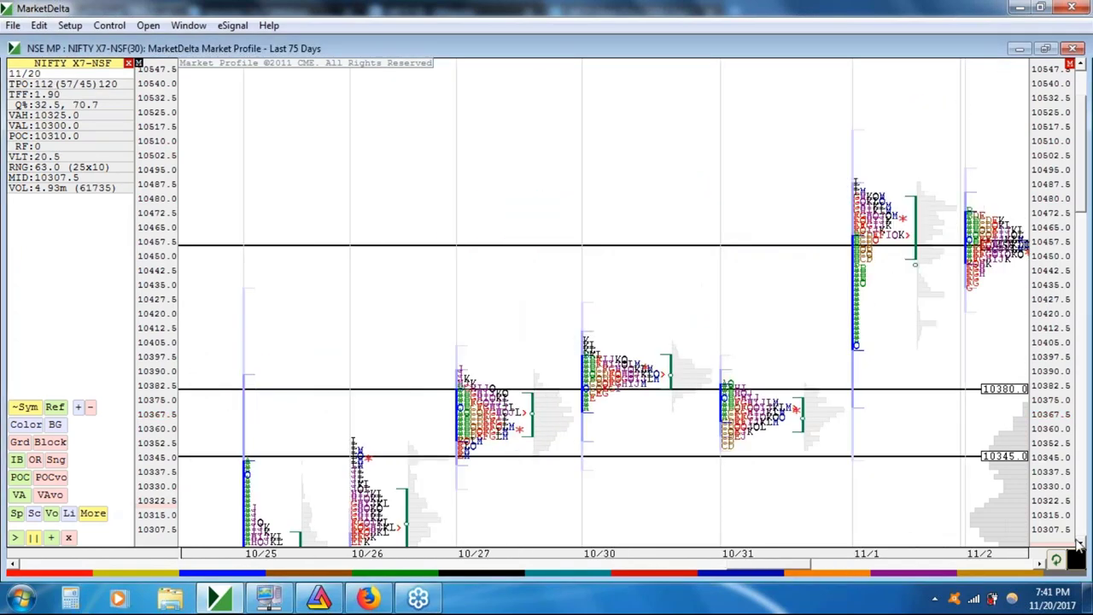
scroll(1080, 427, down, 10)
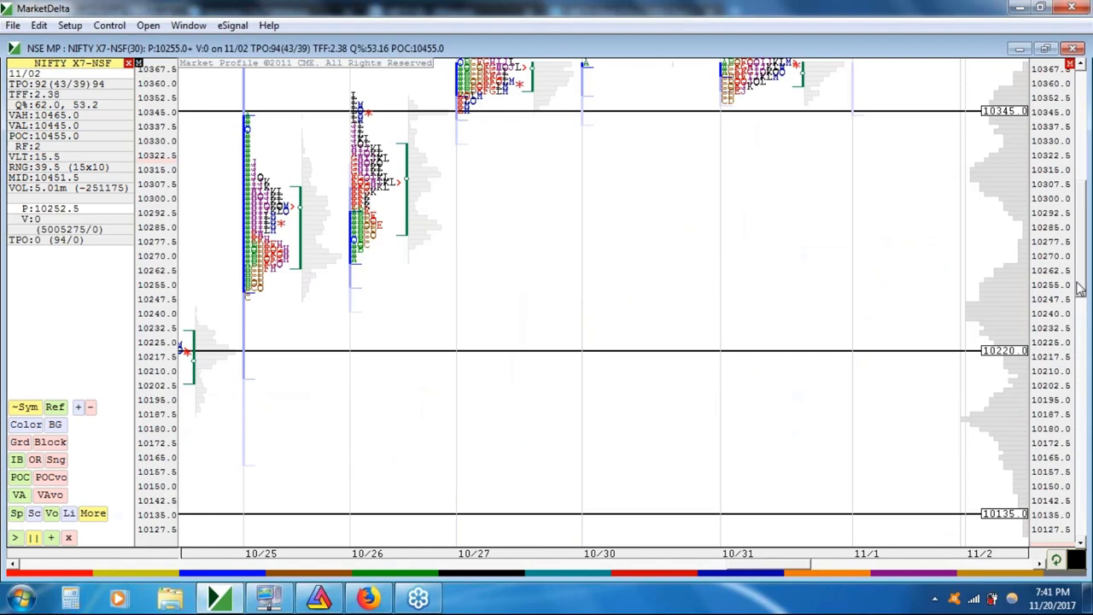
scroll(1079, 290, up, 6)
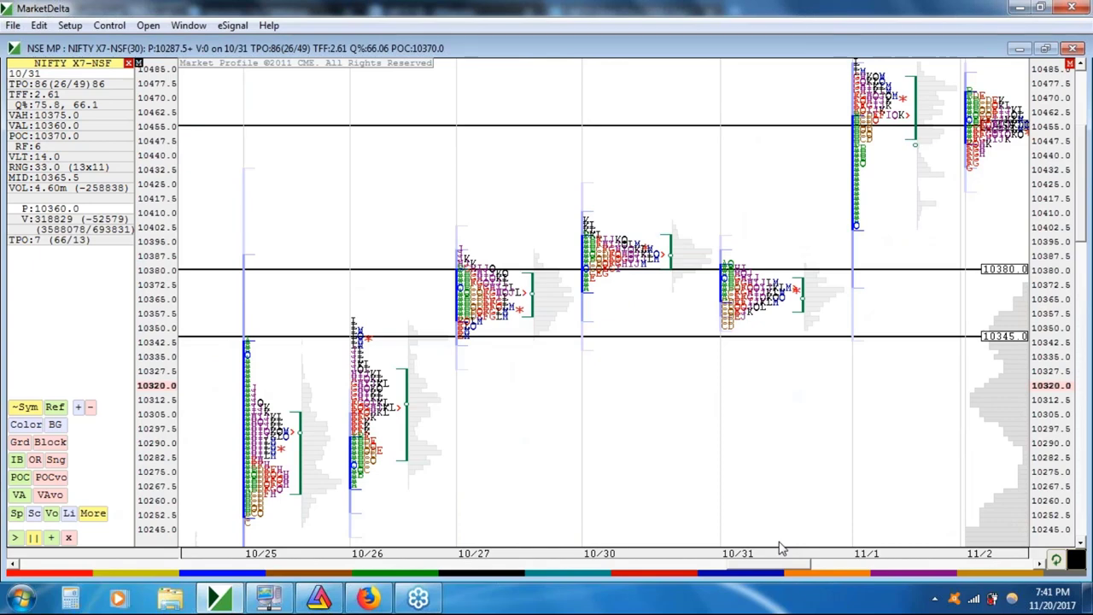
drag(779, 566, 794, 571)
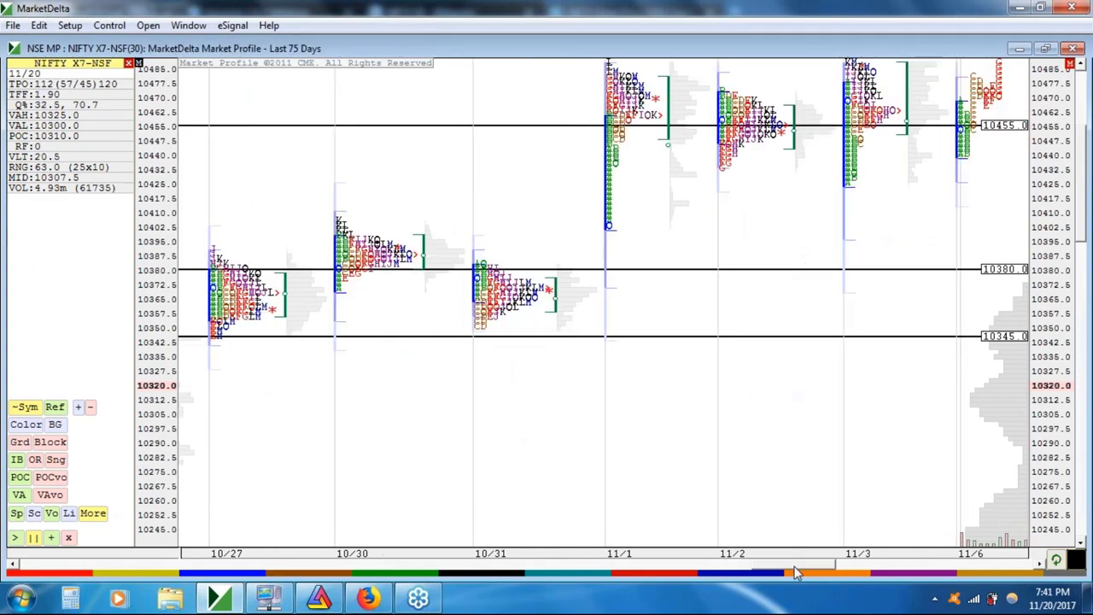
drag(794, 571, 815, 570)
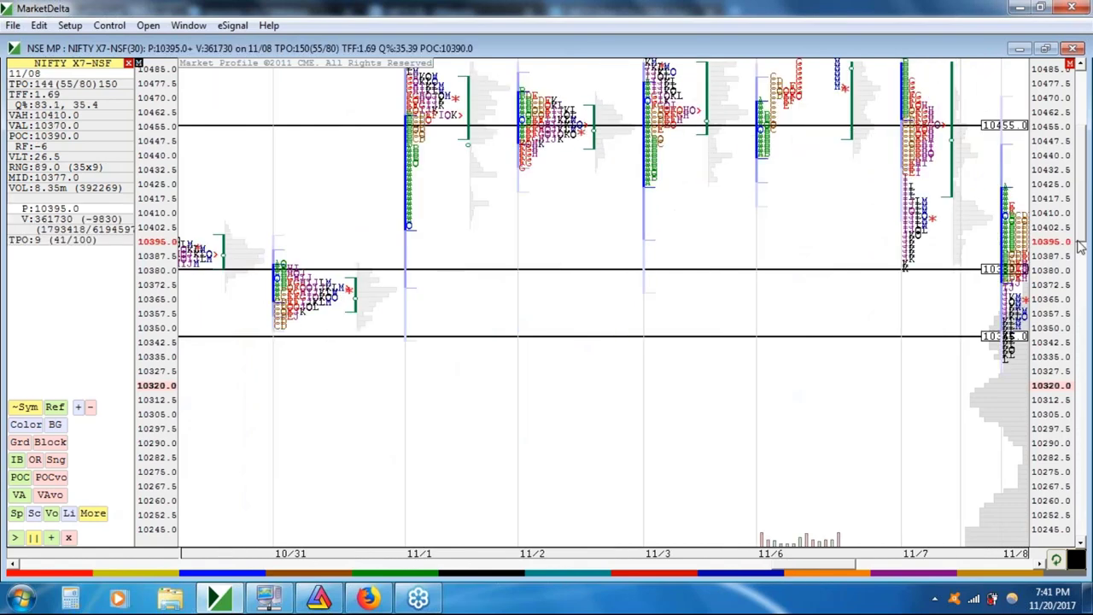
scroll(894, 245, up, 3)
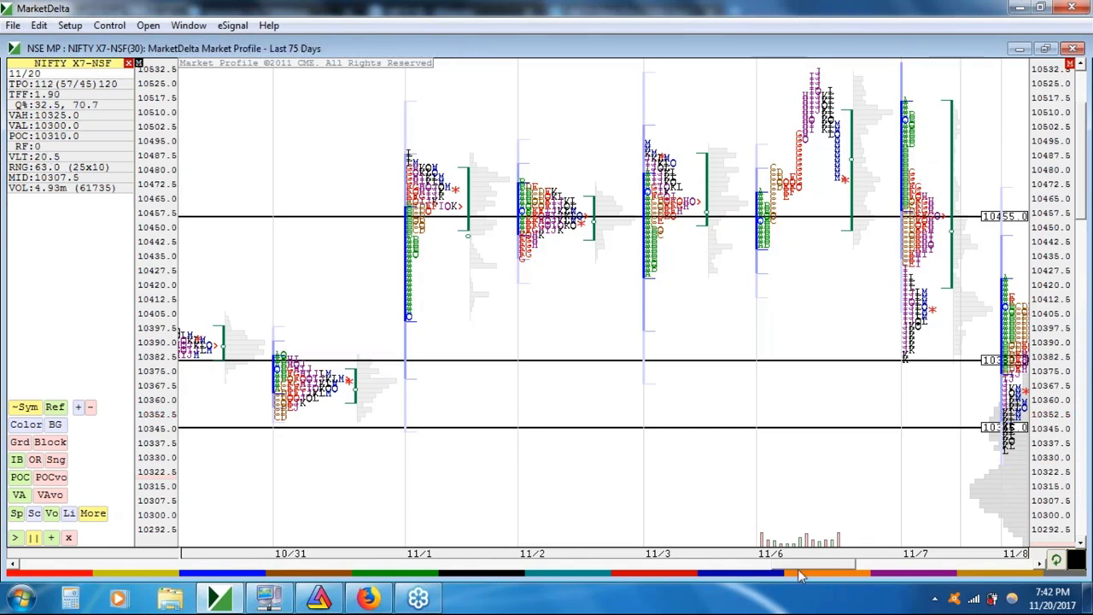
drag(799, 572, 821, 565)
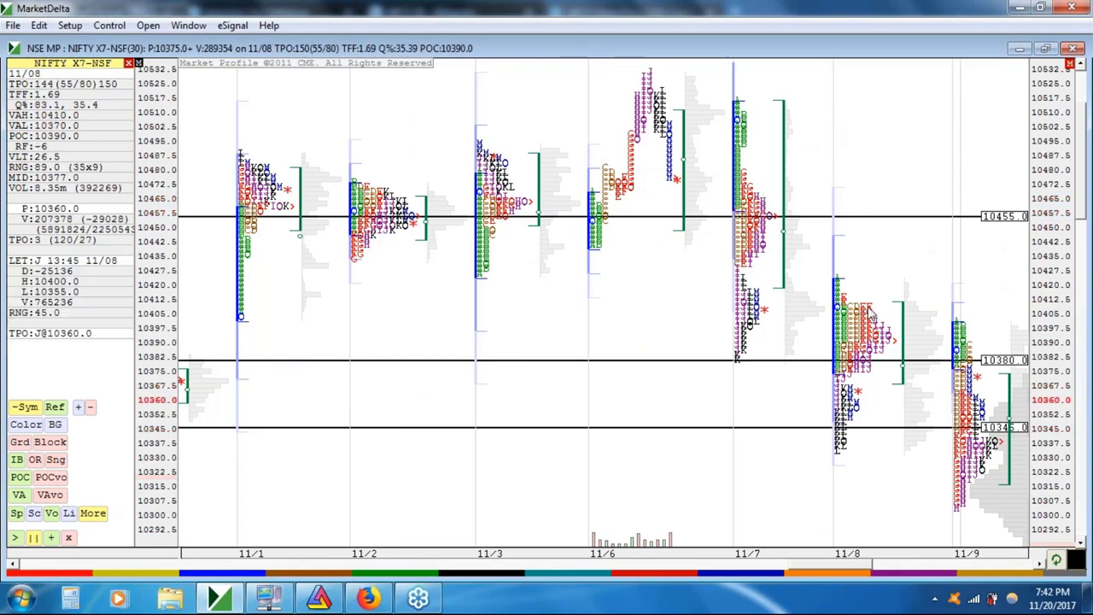
click(869, 570)
drag(869, 570, 898, 572)
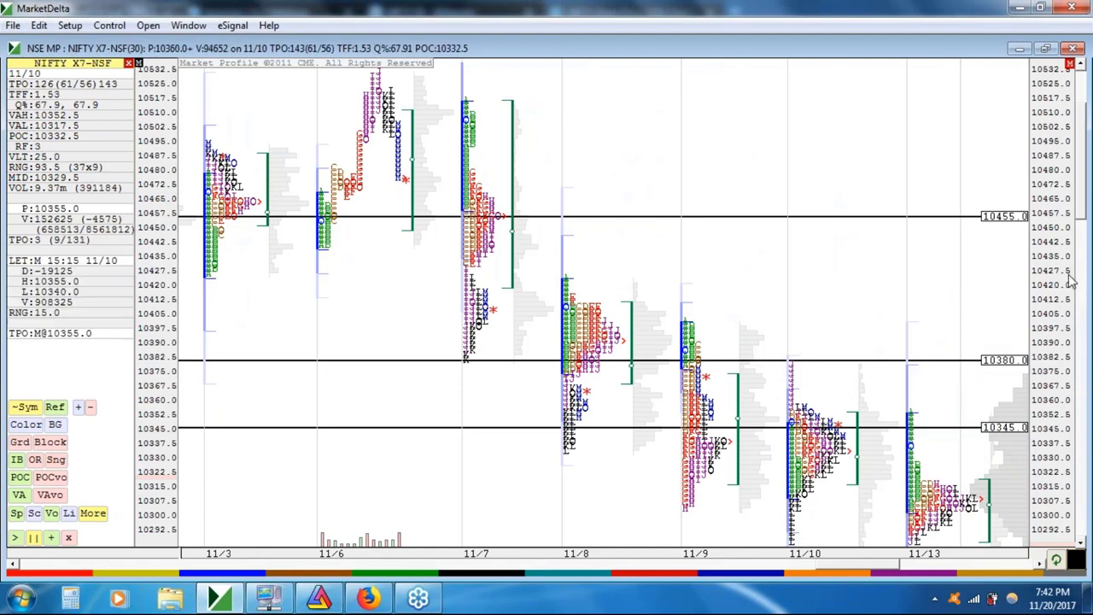
- Lower the price scale toward 10220 and bring the 11/14 and 11/15 profiles into view
click(1078, 547)
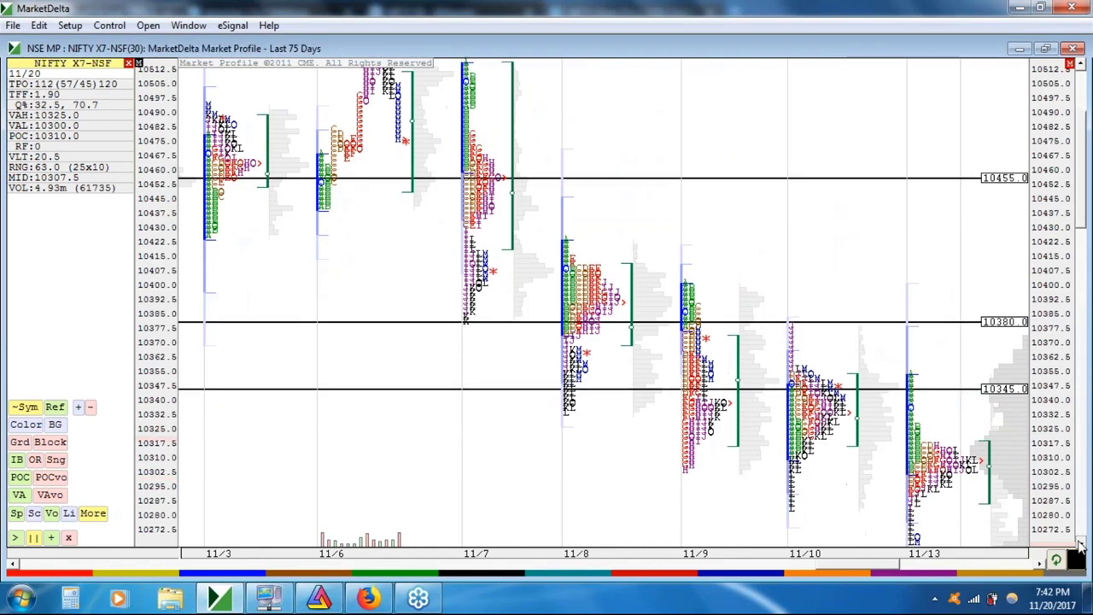
click(1080, 546)
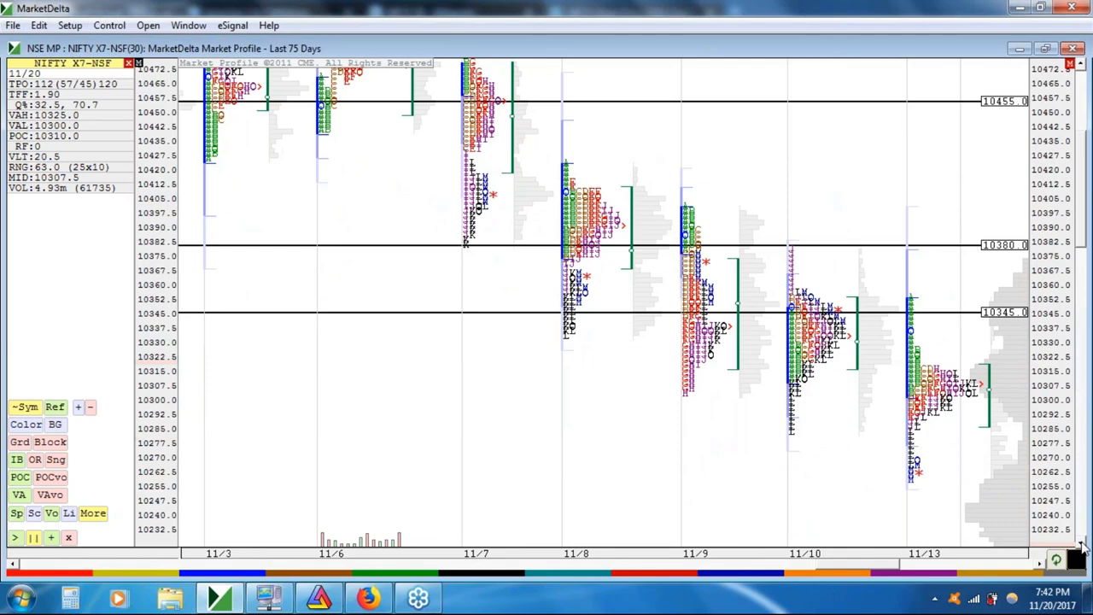
click(1079, 546)
click(1079, 546)
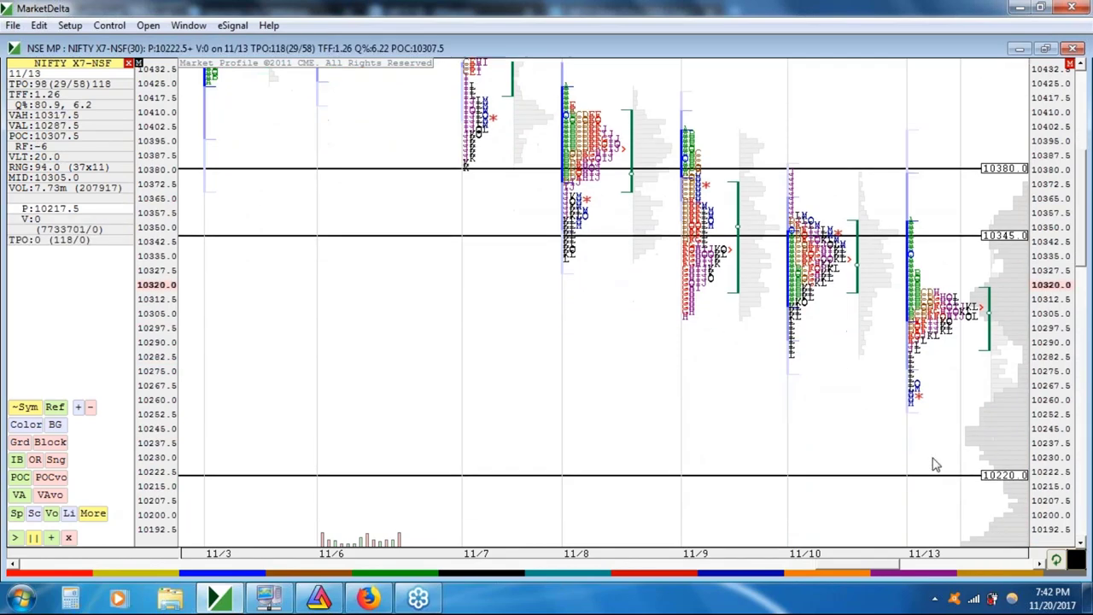
click(832, 576)
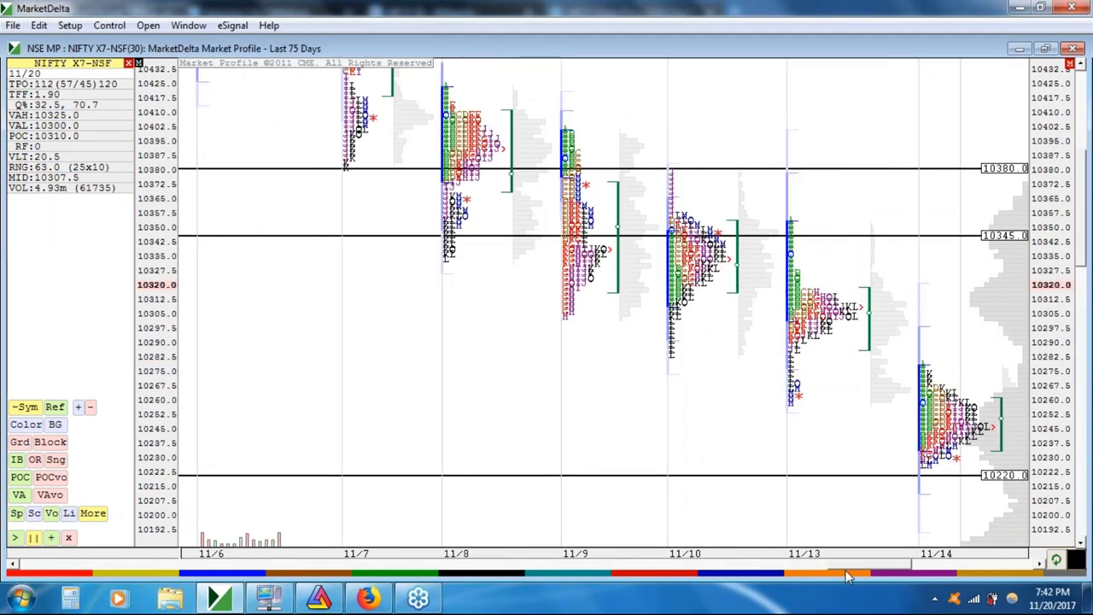
click(833, 576)
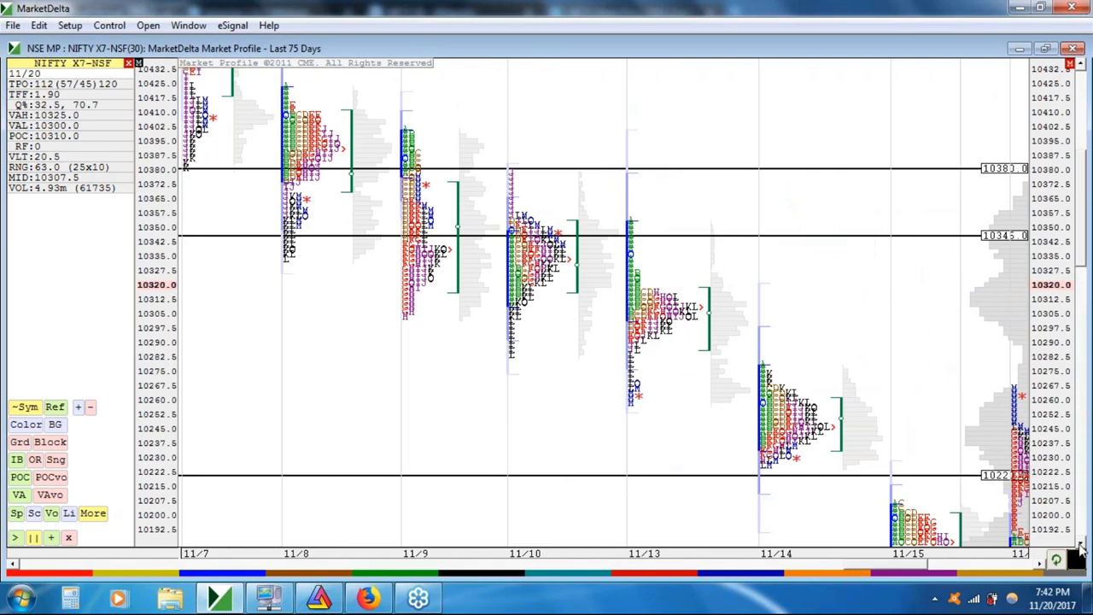
- Show the full 11/15 profile down to the 10135 level line
click(1079, 547)
click(1079, 547)
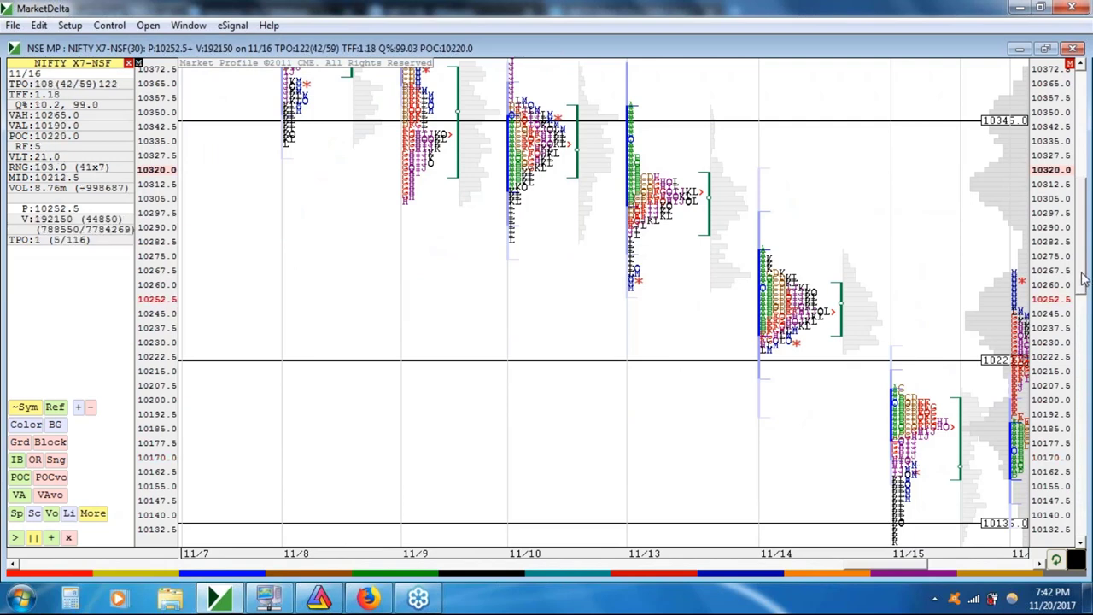
drag(1082, 279, 1082, 226)
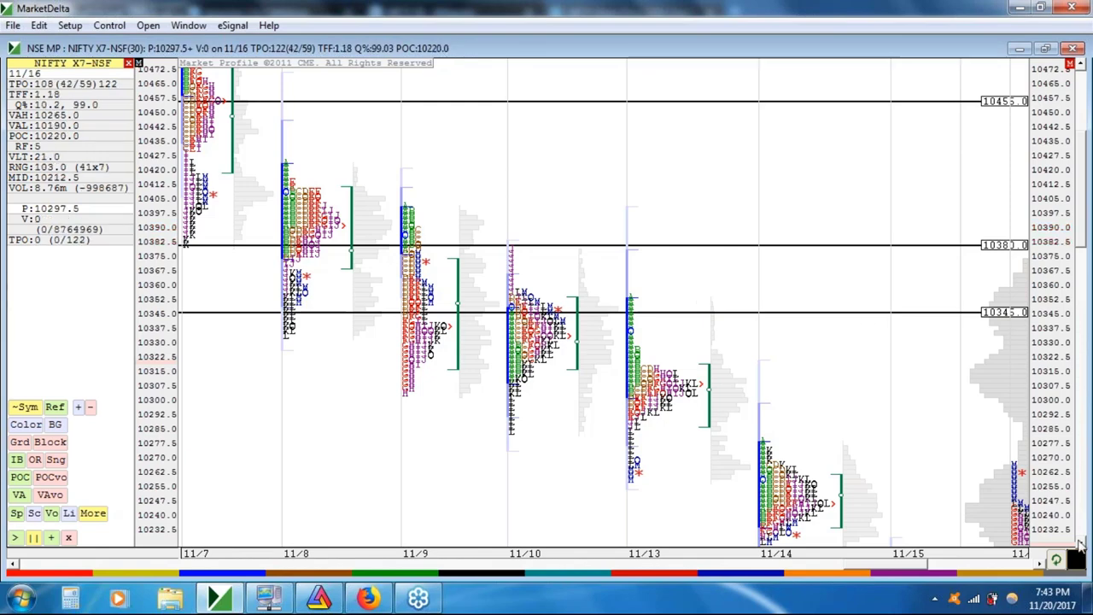
scroll(541, 285, down, 4)
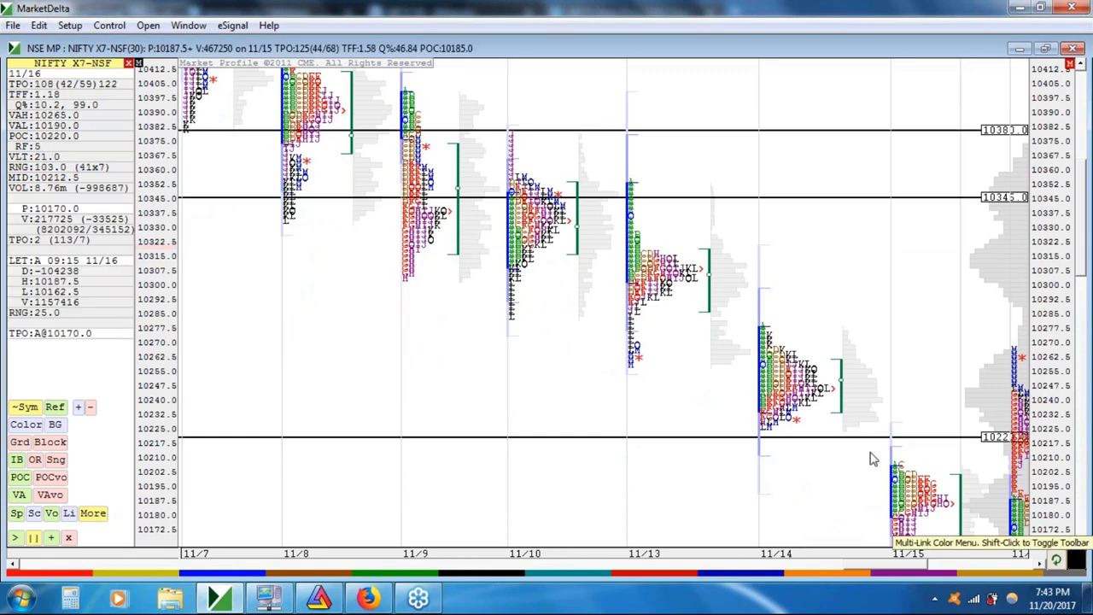
drag(1082, 263, 1081, 385)
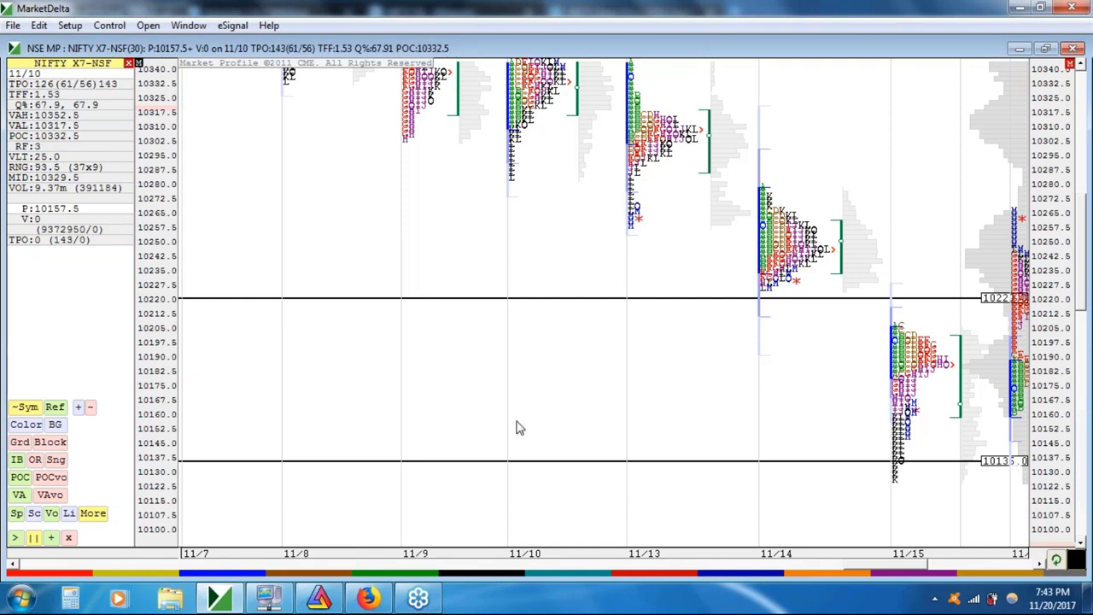
key(Print)
mouse_move(661, 169)
mouse_down()
mouse_move(958, 507)
mouse_move(1091, 534)
mouse_up()
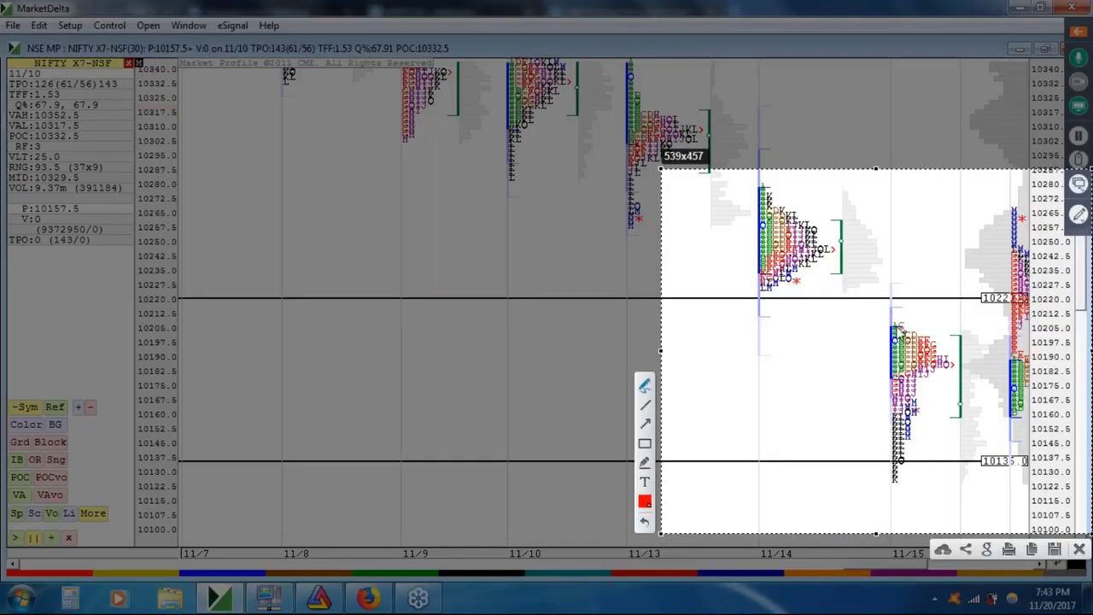
drag(897, 328, 918, 391)
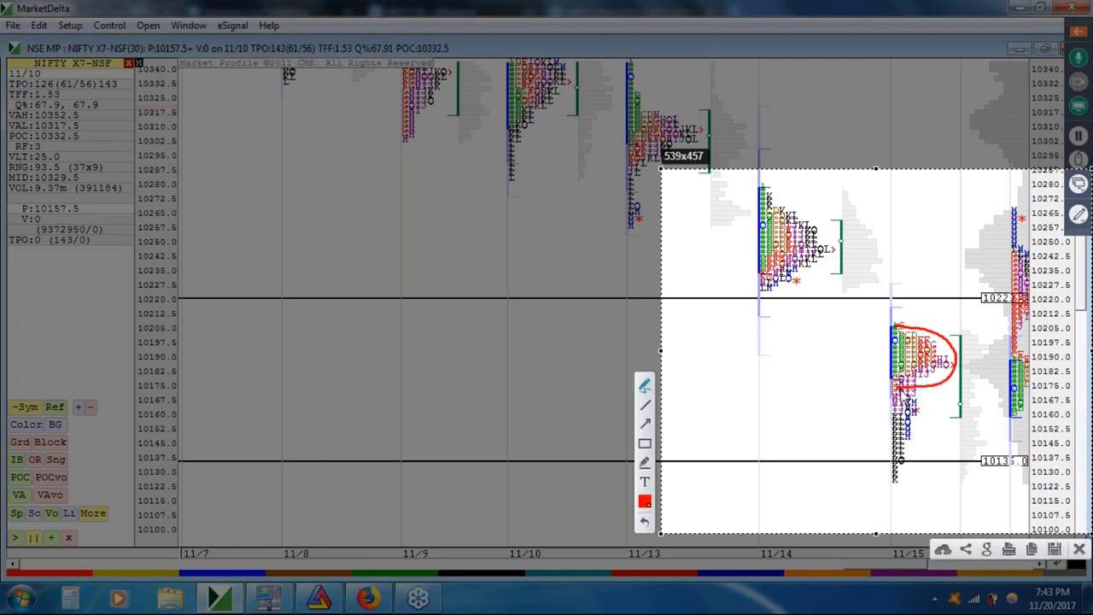
drag(902, 391, 903, 476)
click(905, 477)
click(906, 475)
mouse_move(903, 466)
mouse_down()
mouse_move(919, 398)
mouse_move(928, 418)
mouse_up()
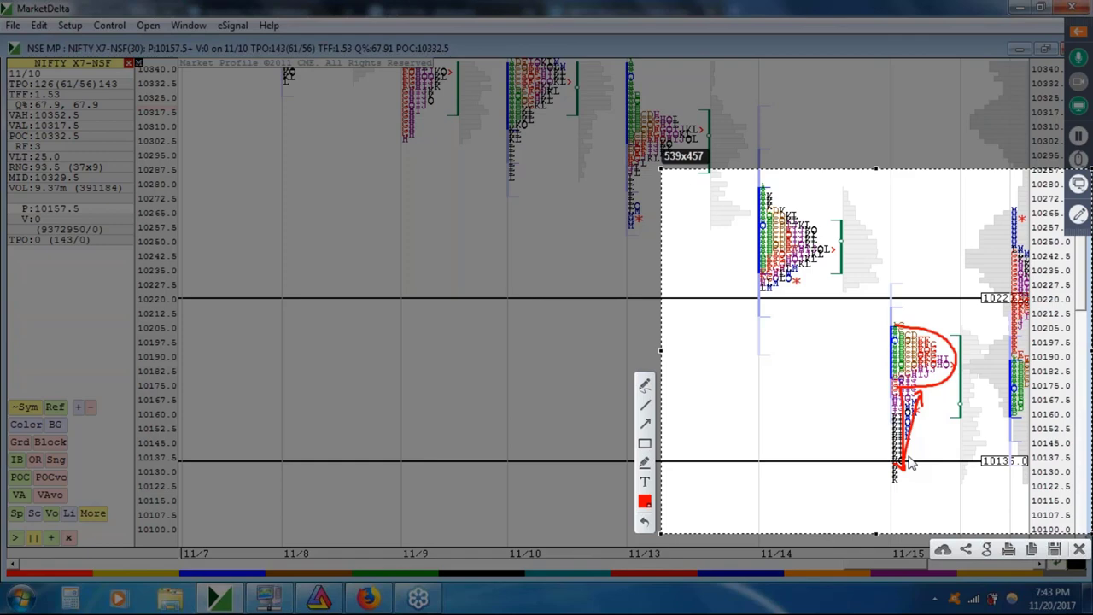
key(Escape)
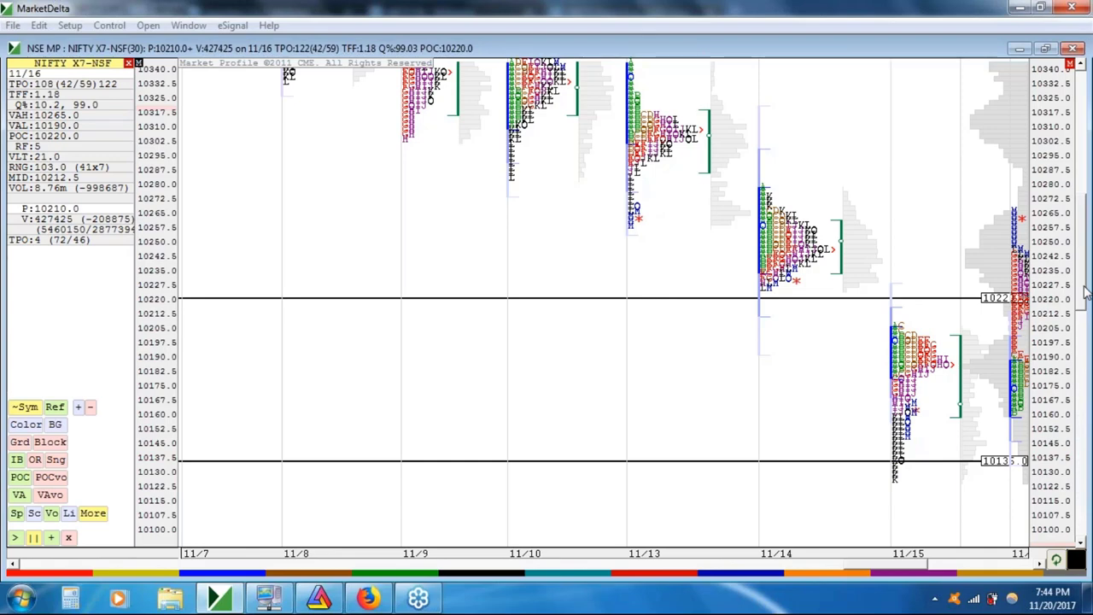
- Adjust the price scale, then page the chart back to the 10/30–11/7 profiles
drag(1086, 293, 1084, 222)
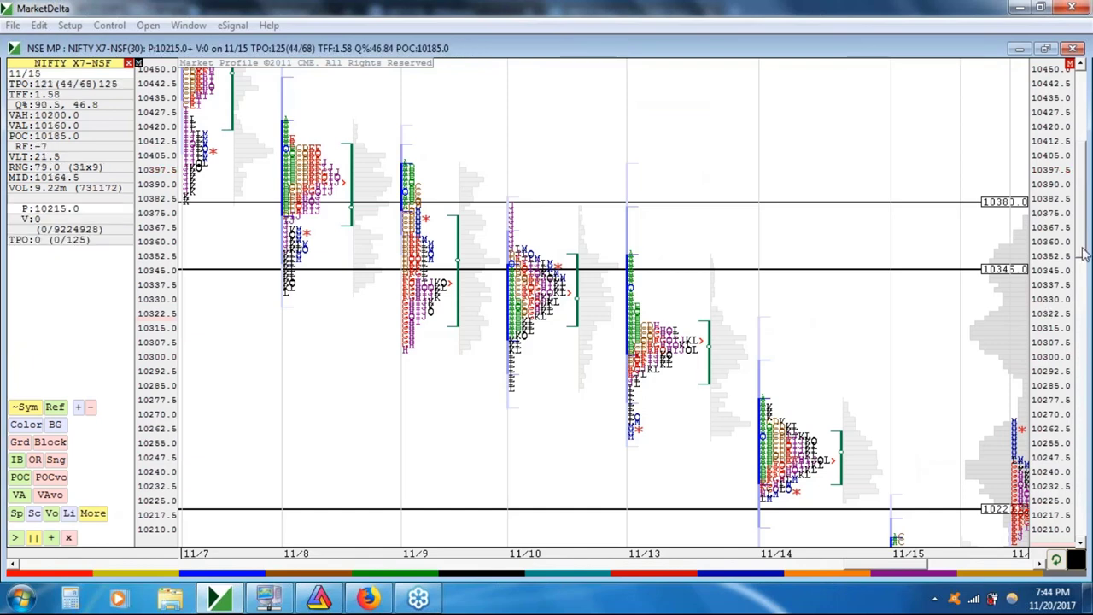
drag(1085, 252, 1085, 279)
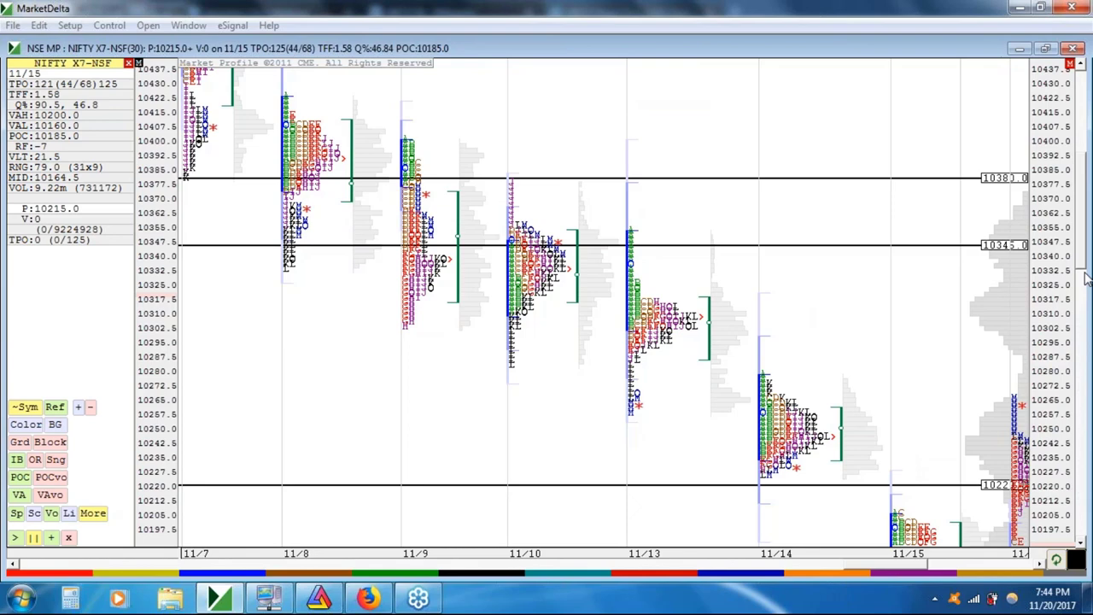
drag(1085, 279, 1084, 310)
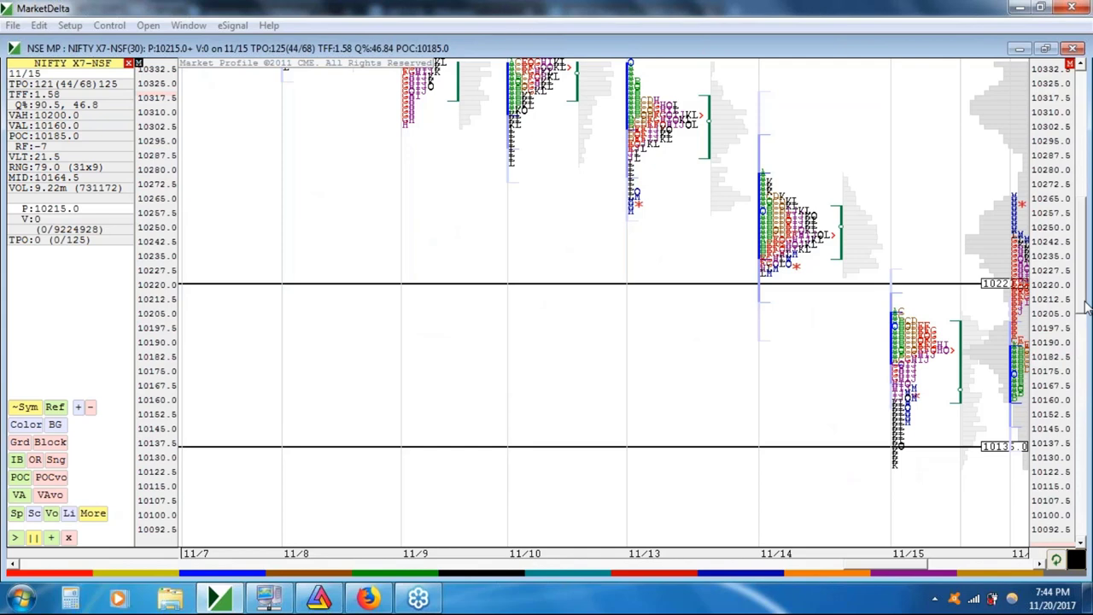
click(777, 568)
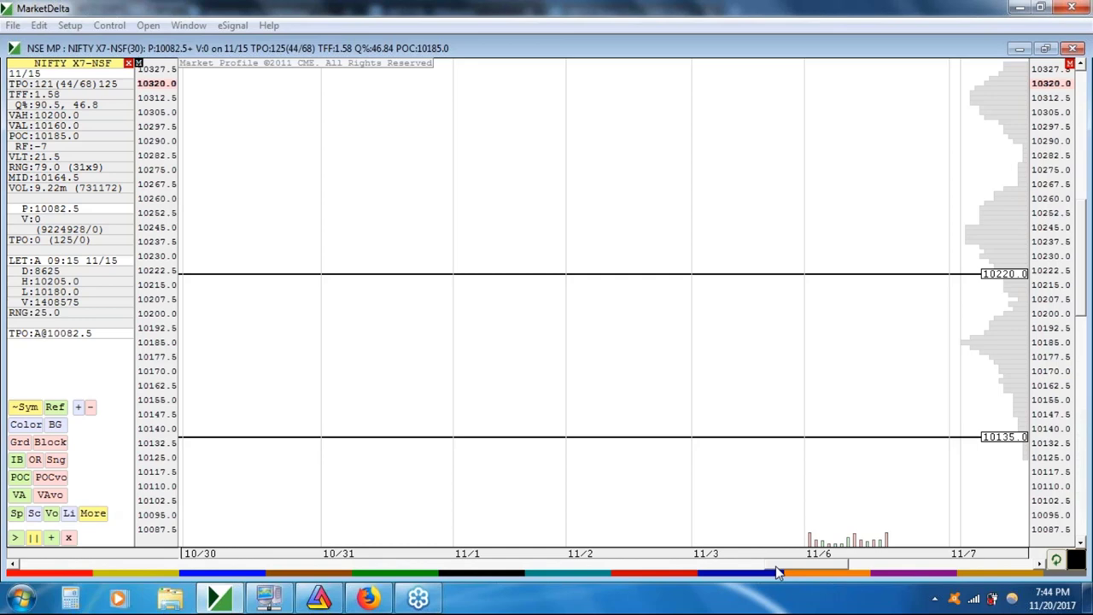
- Review the 10/17–10/26 sessions, then move forward to the 11/10–11/17 profiles
drag(776, 567, 679, 567)
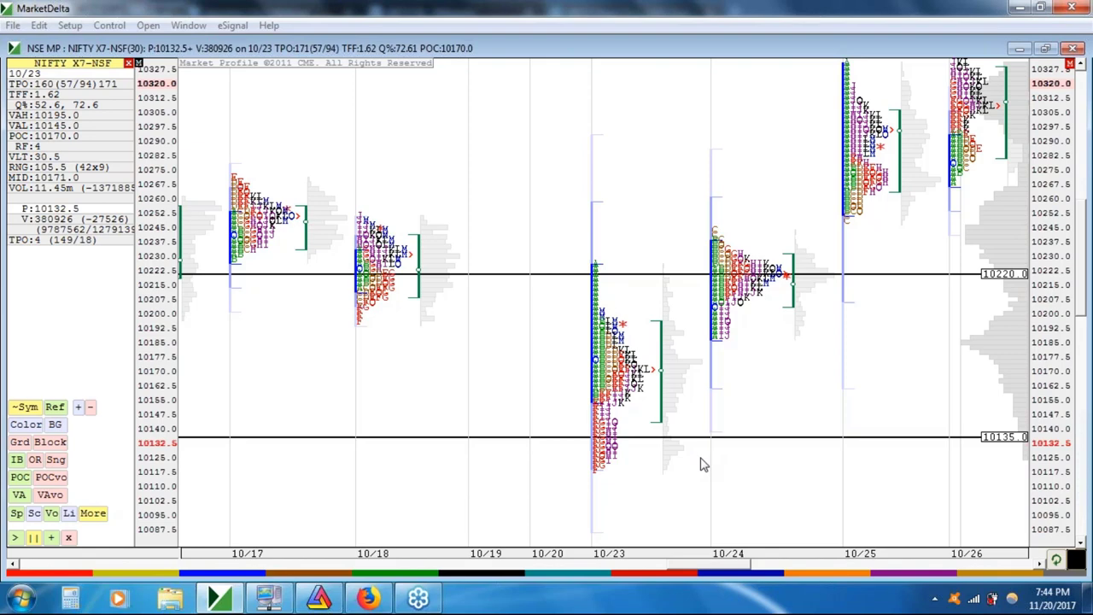
scroll(702, 464, down, 3)
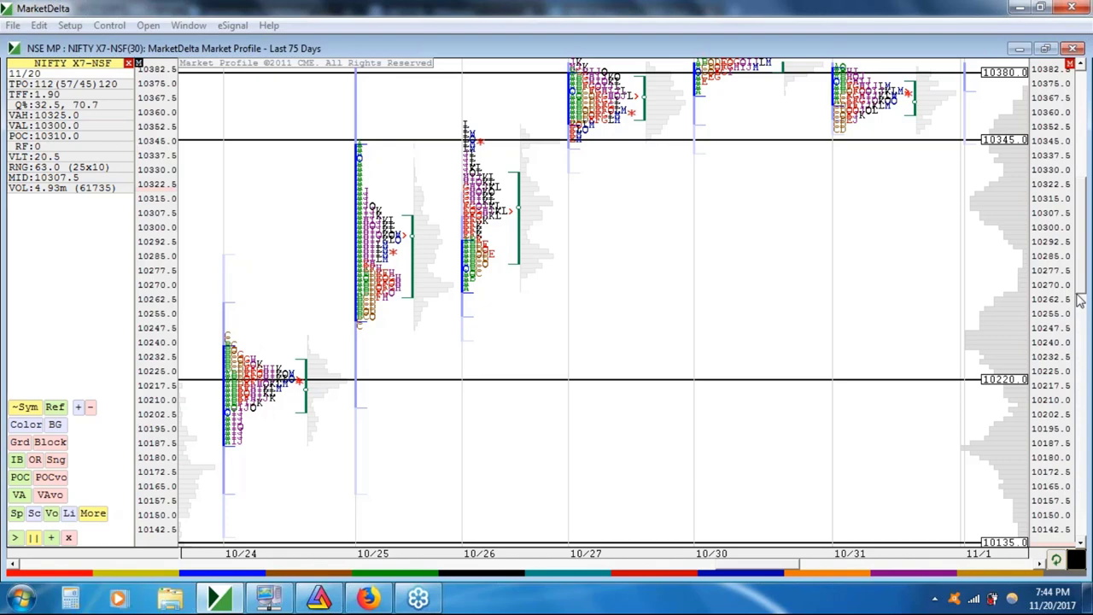
scroll(1080, 299, down, 5)
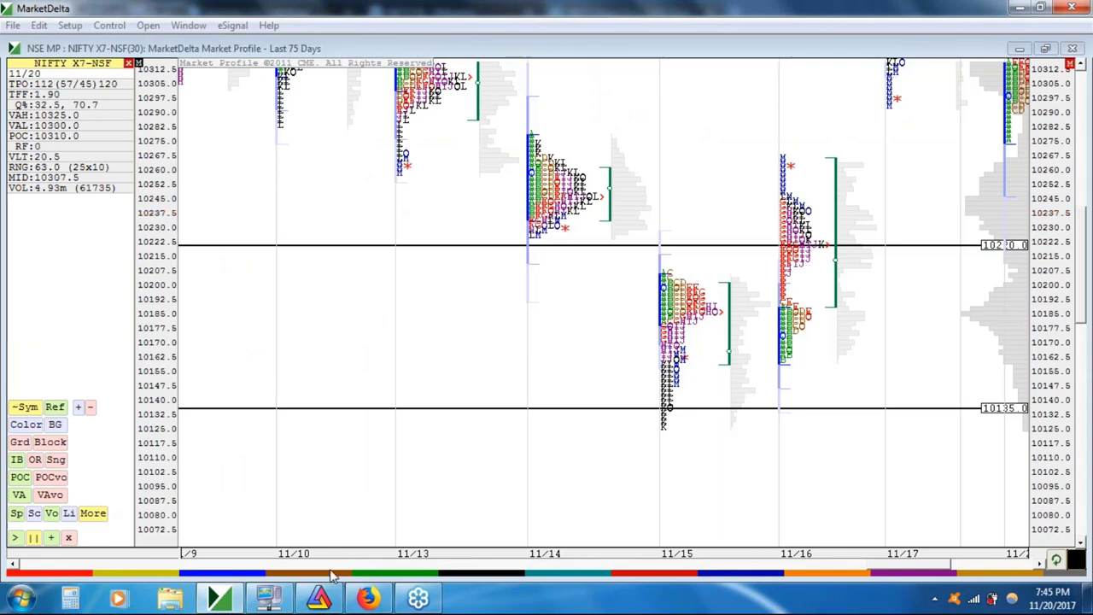
- Bring up the Chartink NIFTY daily chart with its moving averages and RSI
click(367, 598)
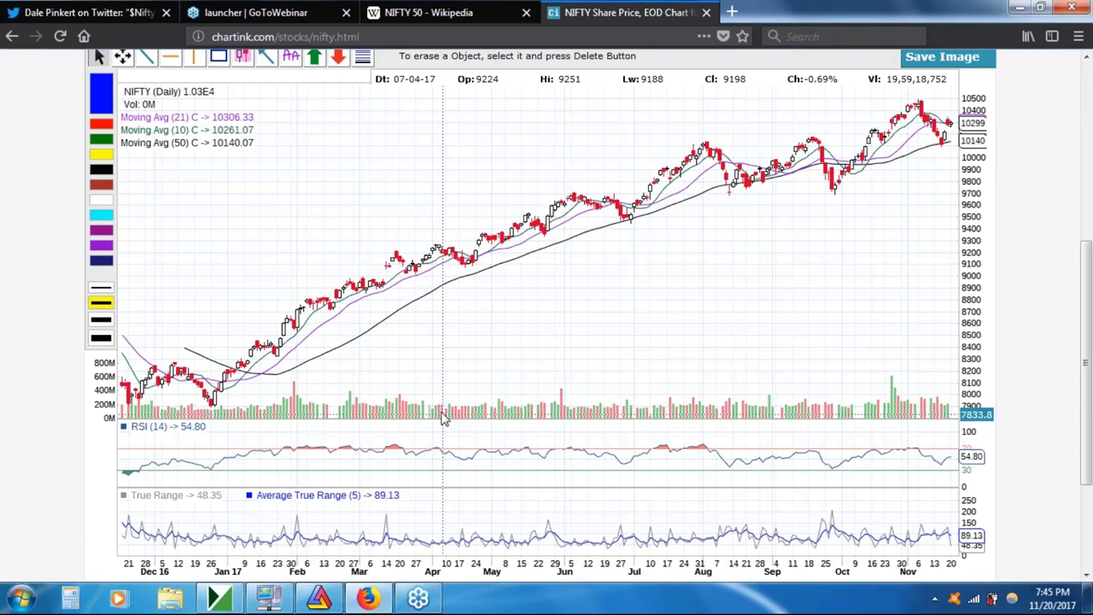
scroll(569, 396, up, 2)
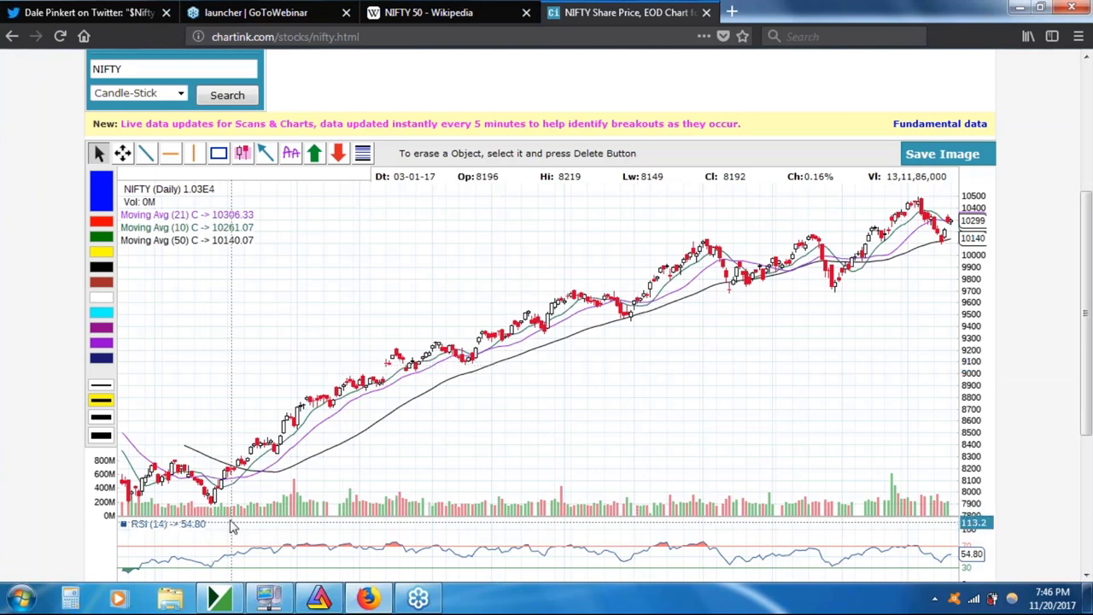
scroll(549, 390, up, 1)
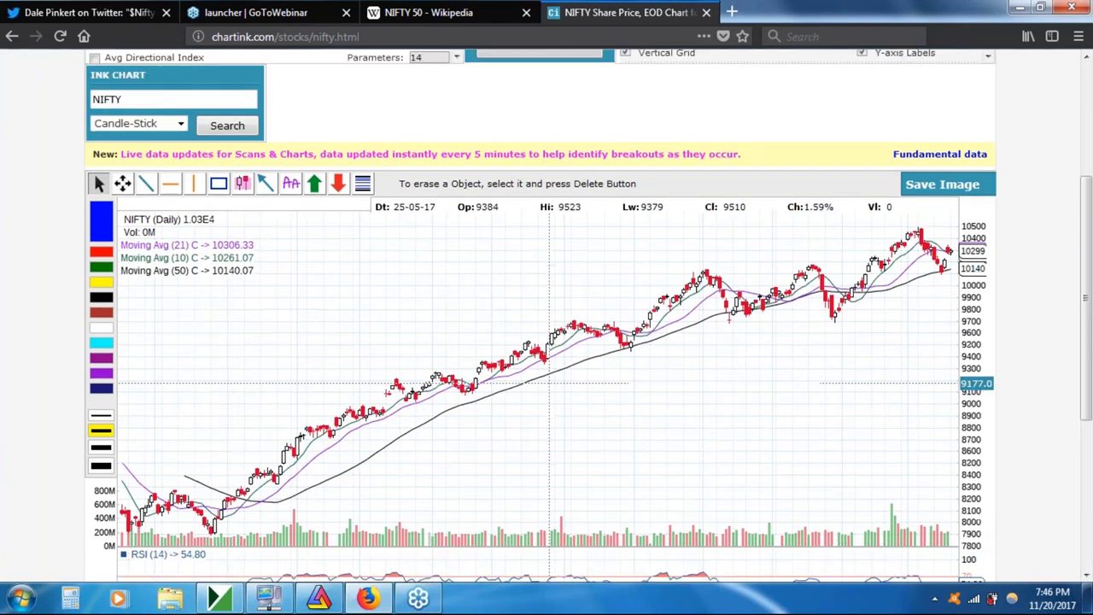
scroll(549, 390, up, 2)
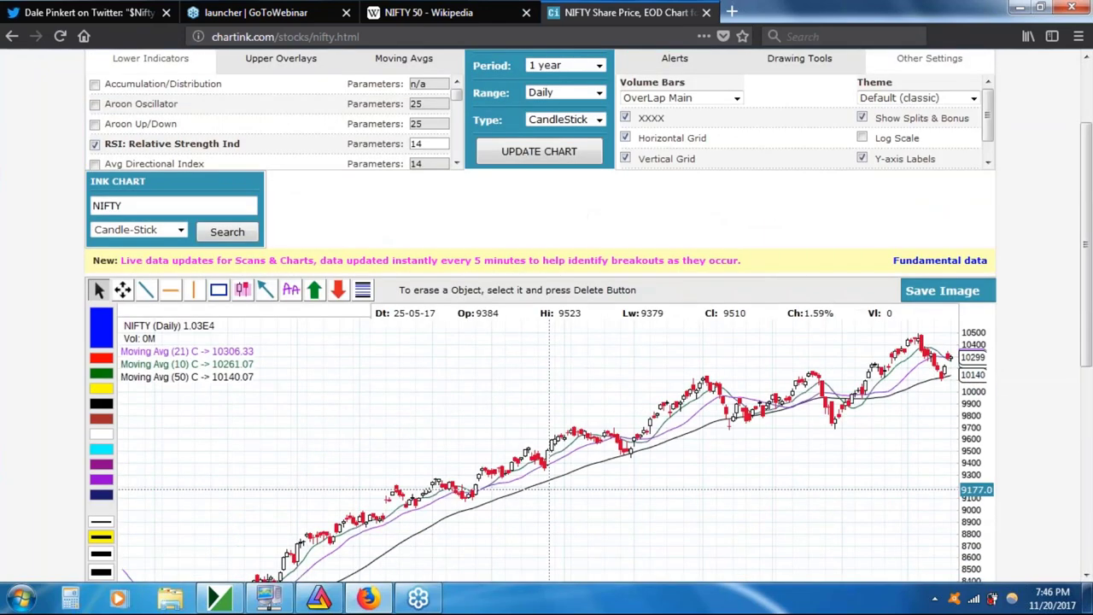
scroll(549, 489, down, 1)
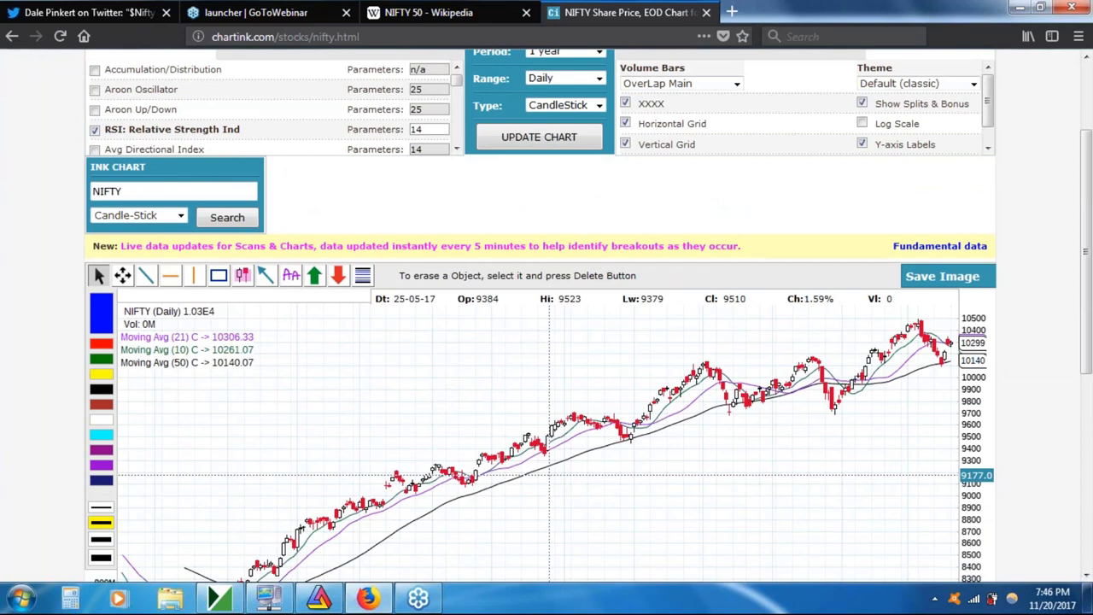
scroll(549, 475, up, 1)
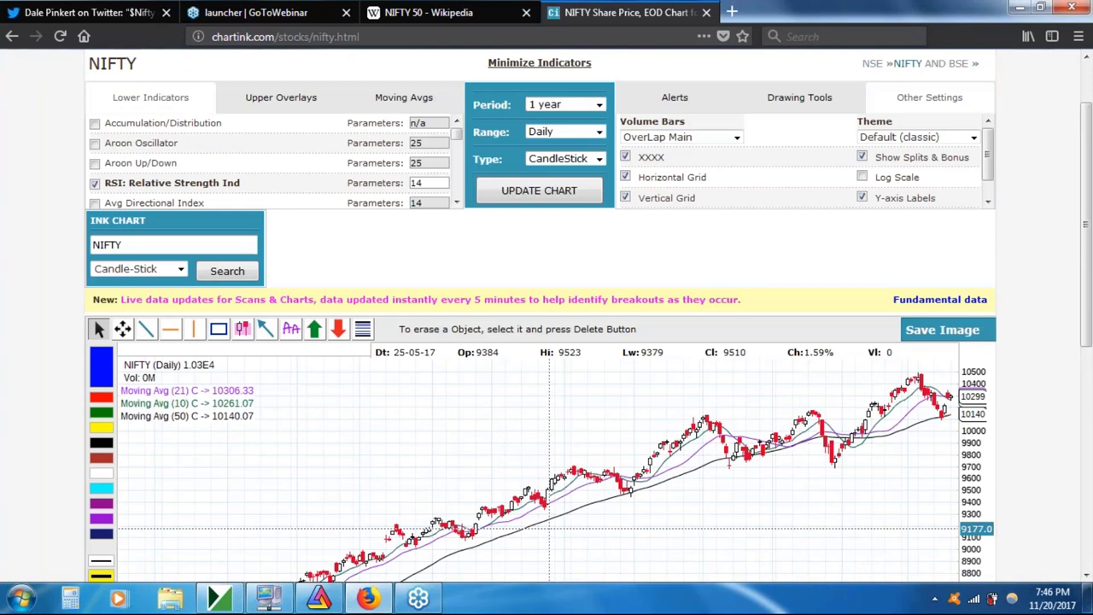
- Redraw the Chartink chart with a 2-year period and view the True Range panel
click(600, 111)
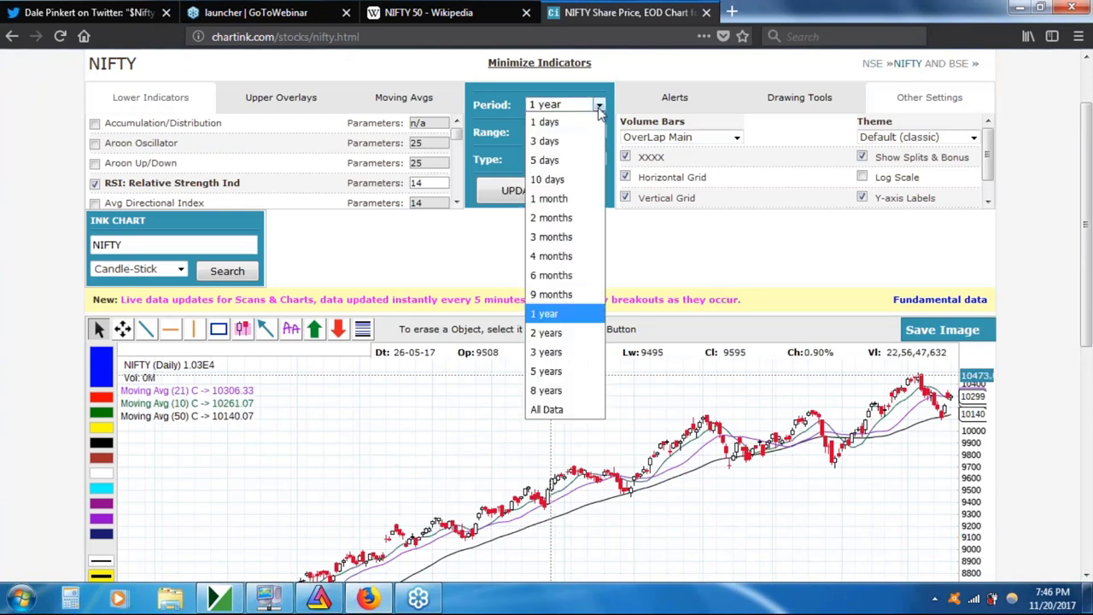
click(564, 264)
click(551, 191)
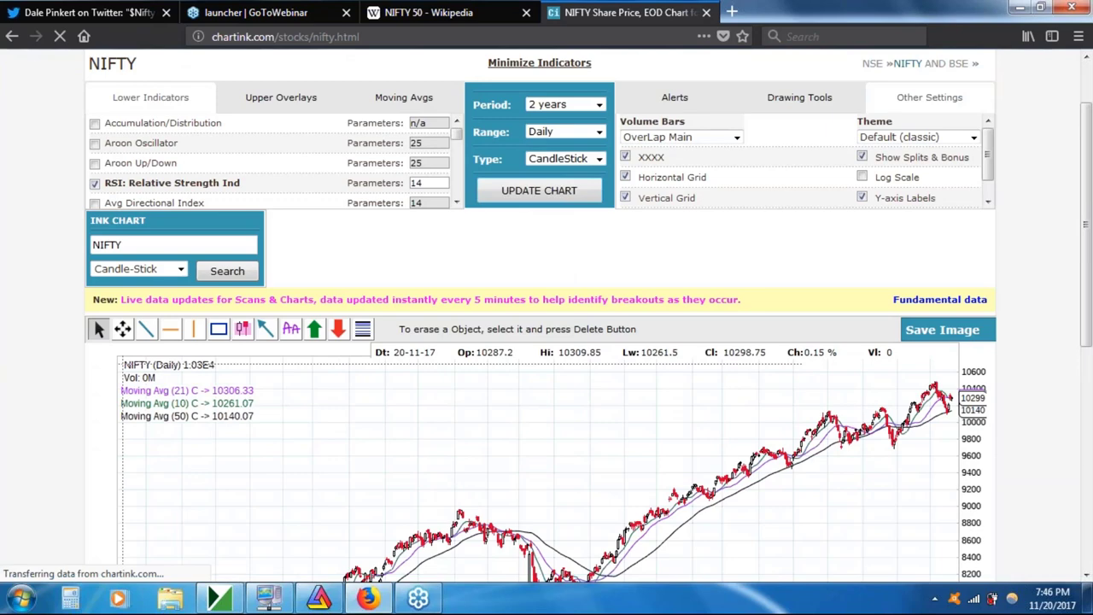
scroll(547, 342, down, 3)
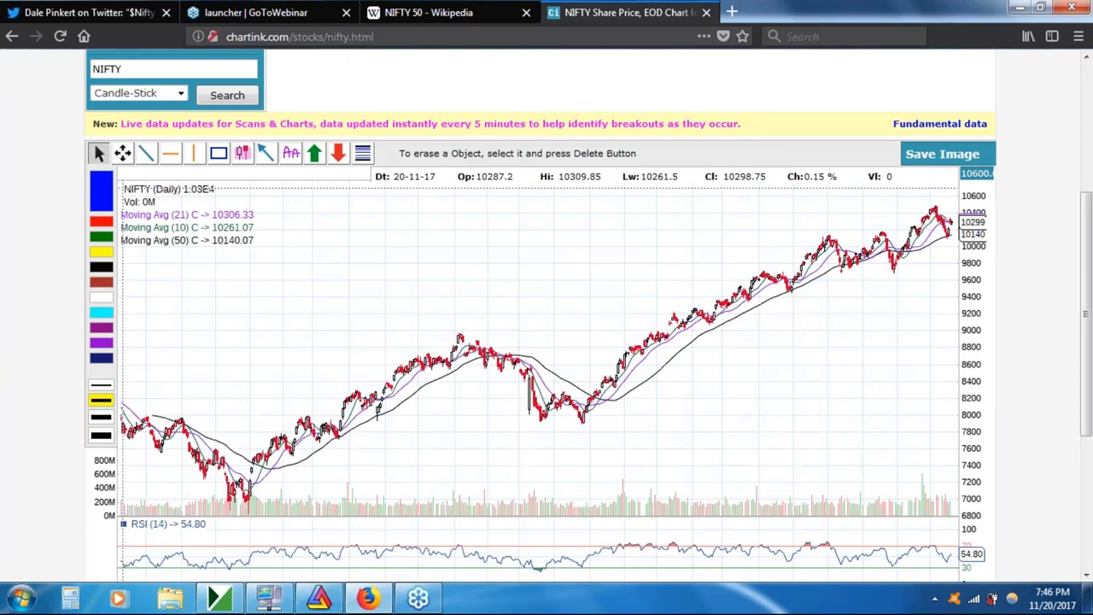
scroll(527, 339, down, 2)
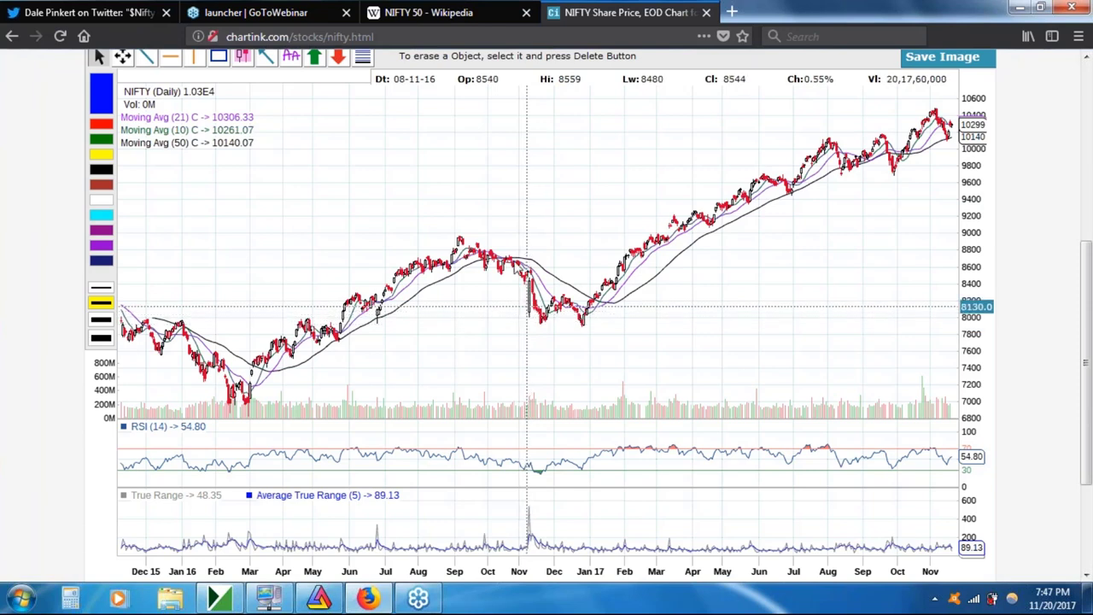
- Load niftywizard.com in place of the NIFTY 50 Wikipedia page
click(459, 7)
click(420, 35)
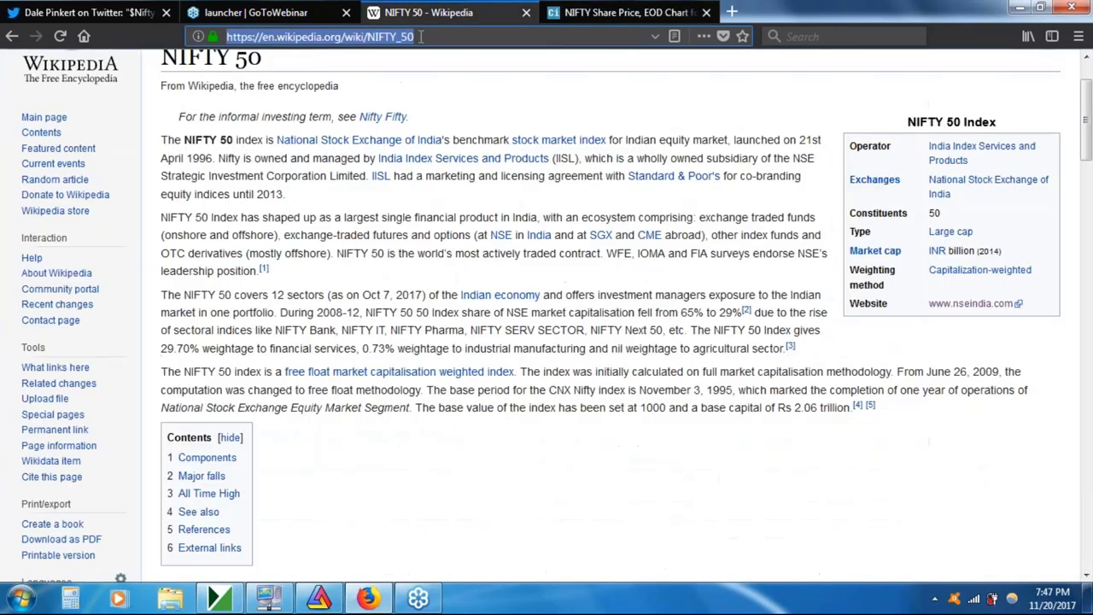
text(niftyw)
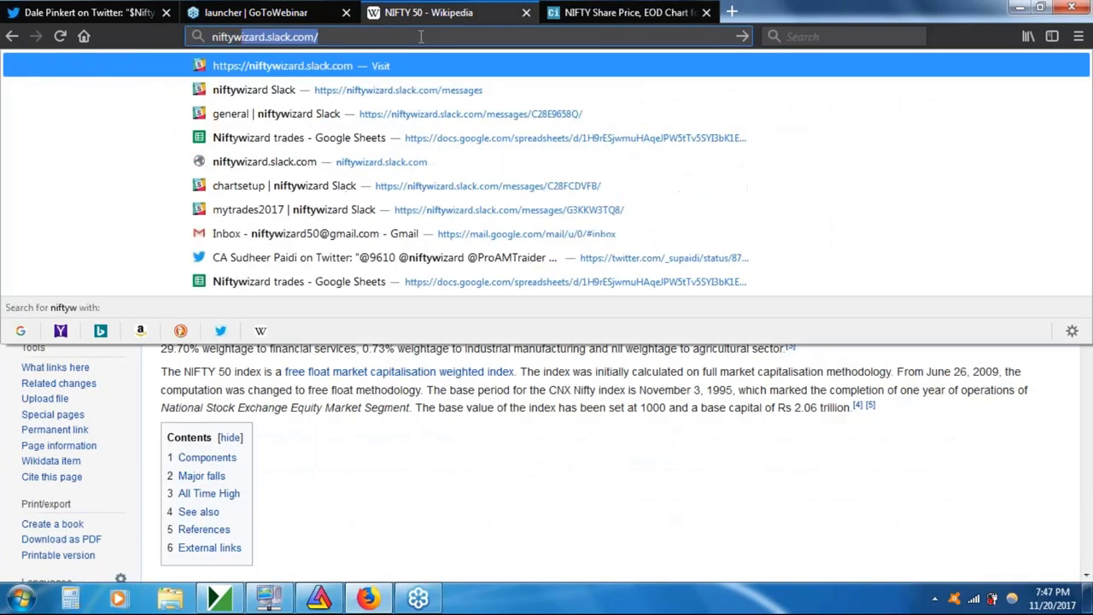
text(izard.)
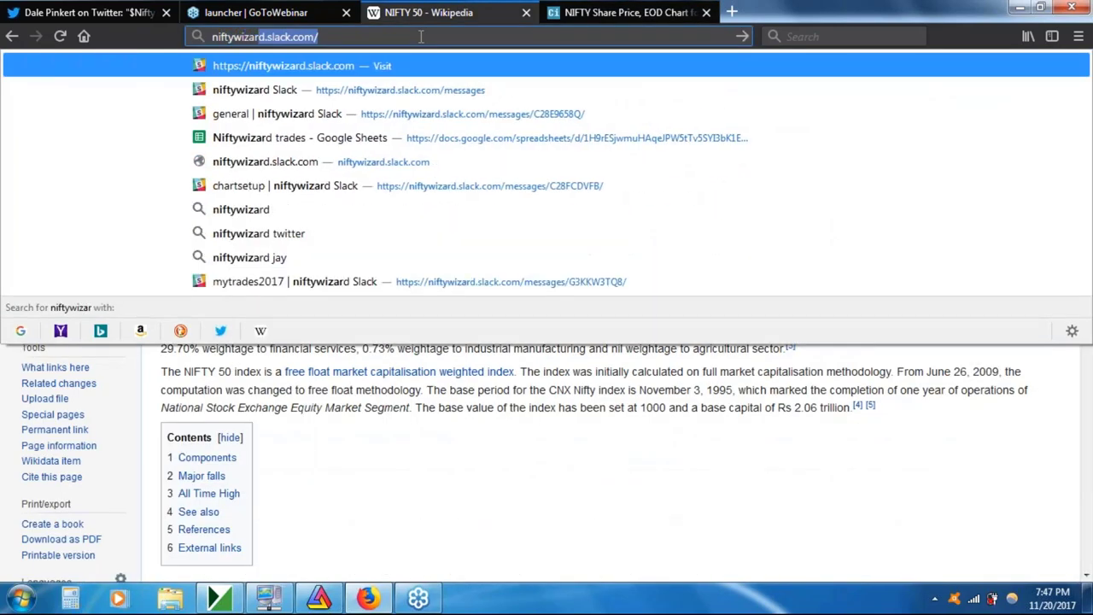
text(com)
key(Return)
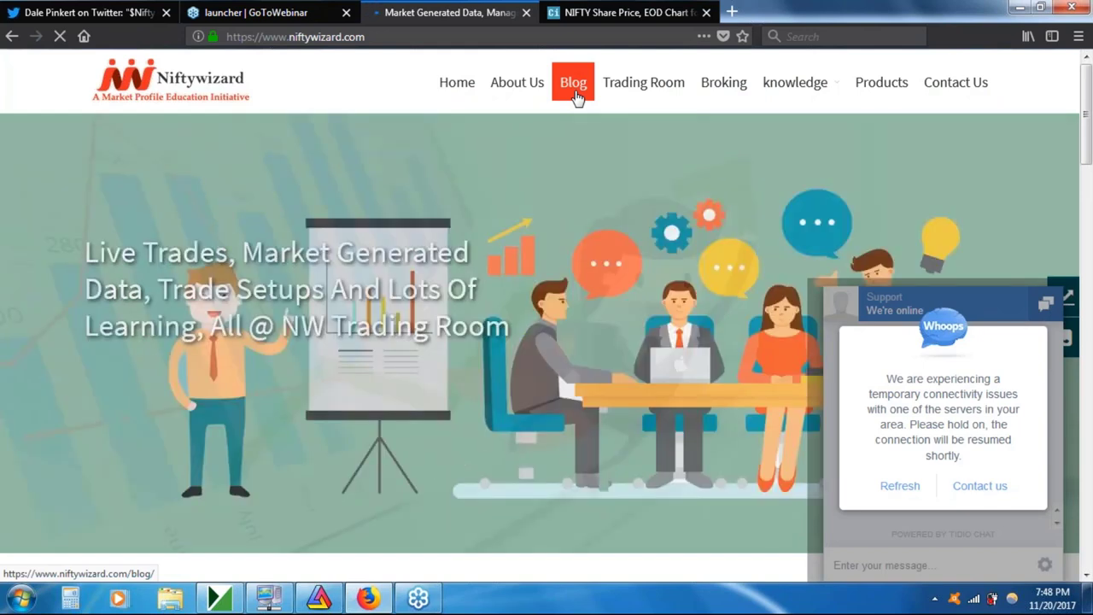
- Open the Niftywizard blog and scroll through its post listings
click(575, 97)
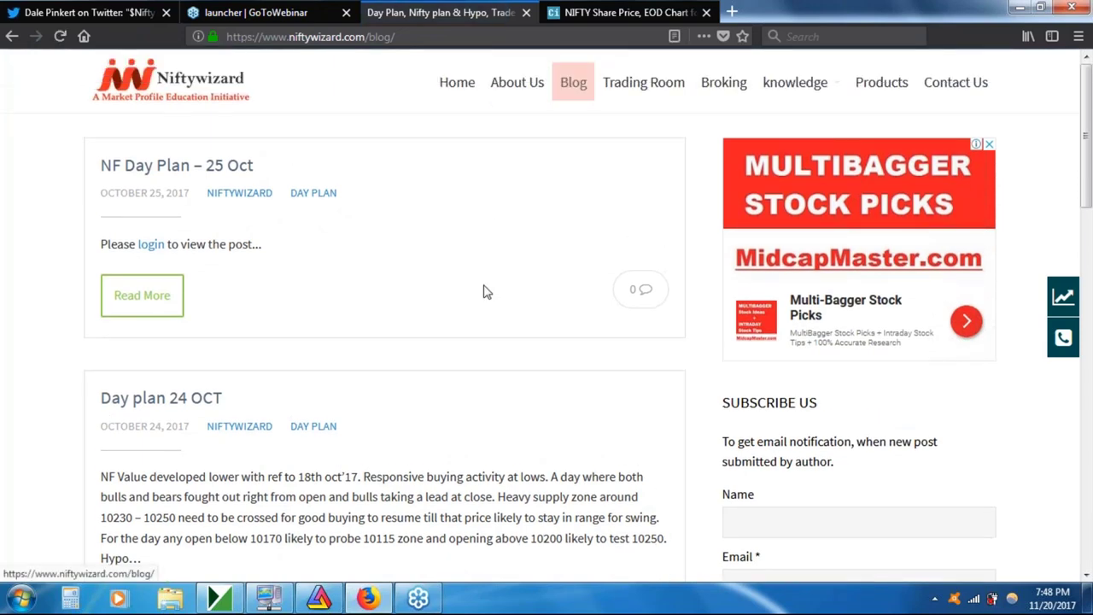
scroll(546, 316, down, 2)
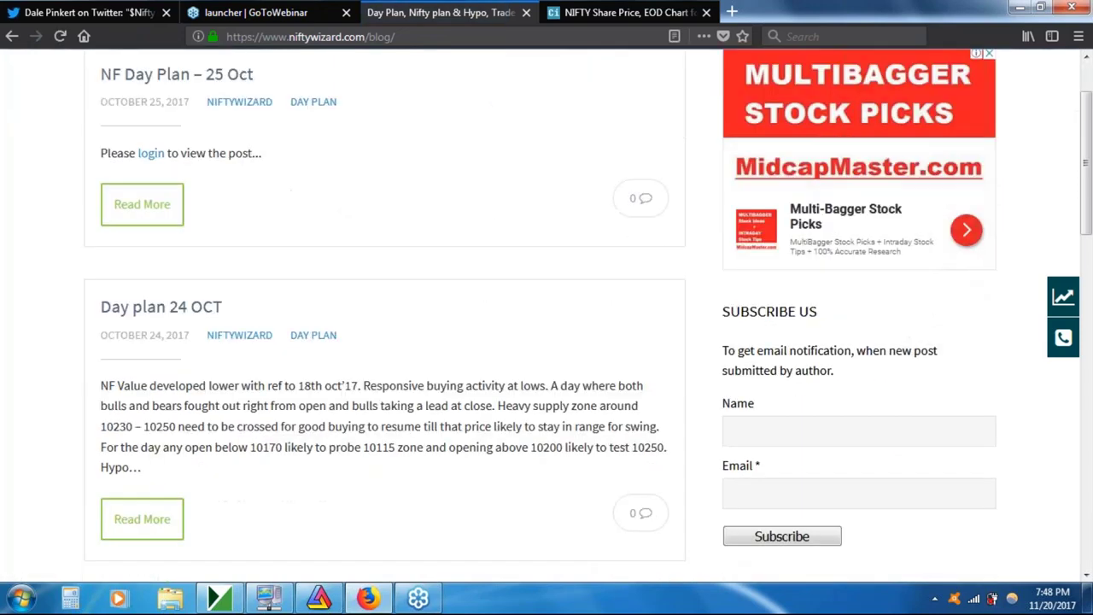
scroll(547, 316, down, 1)
scroll(546, 316, down, 5)
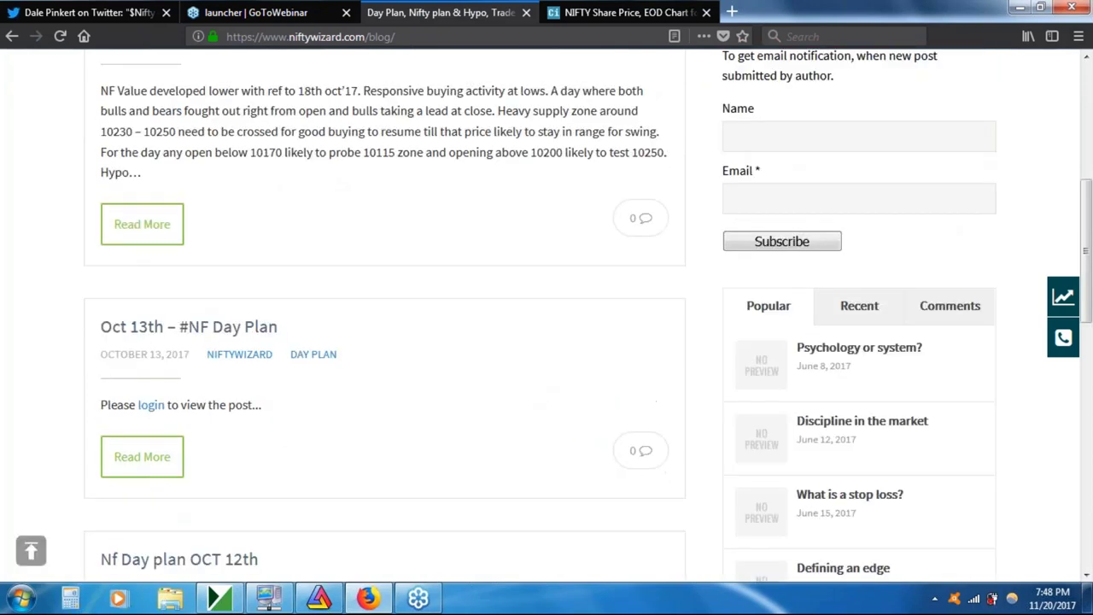
scroll(504, 306, down, 10)
scroll(503, 306, down, 3)
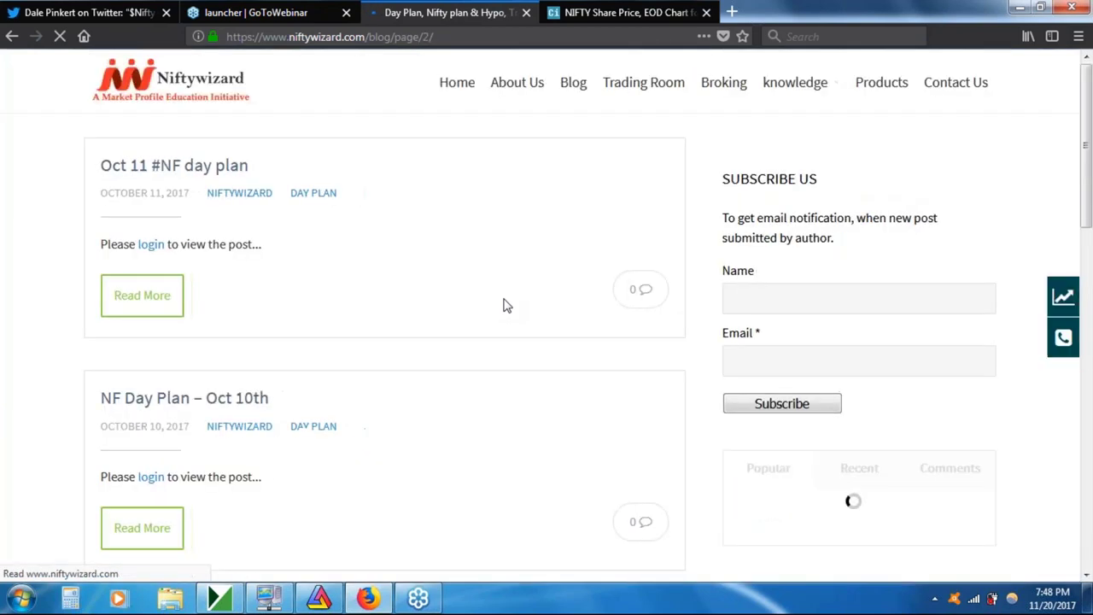
scroll(504, 306, down, 1)
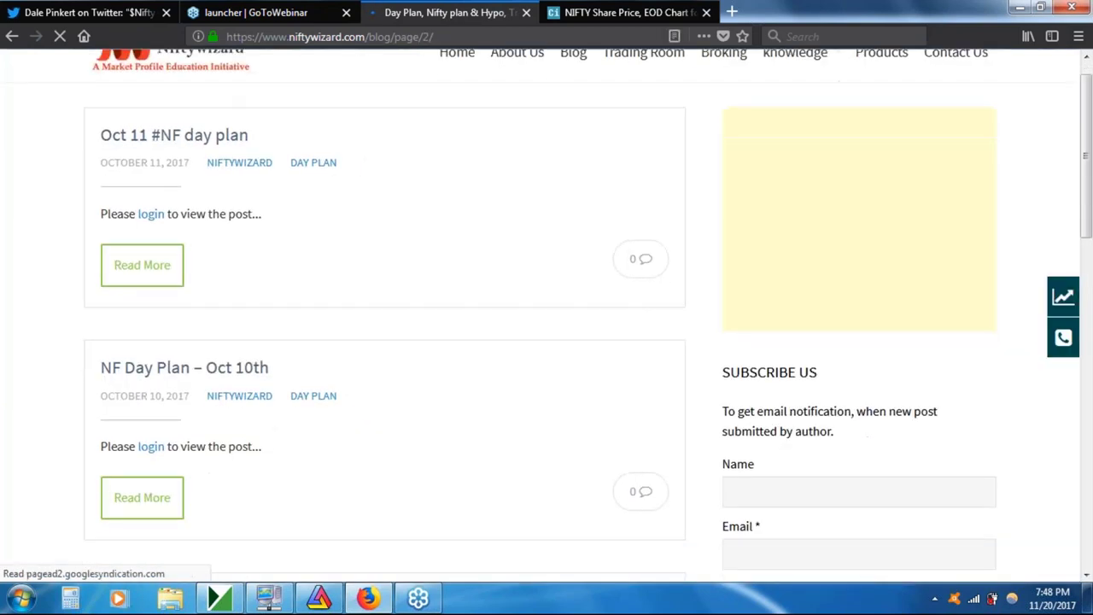
scroll(547, 308, down, 2)
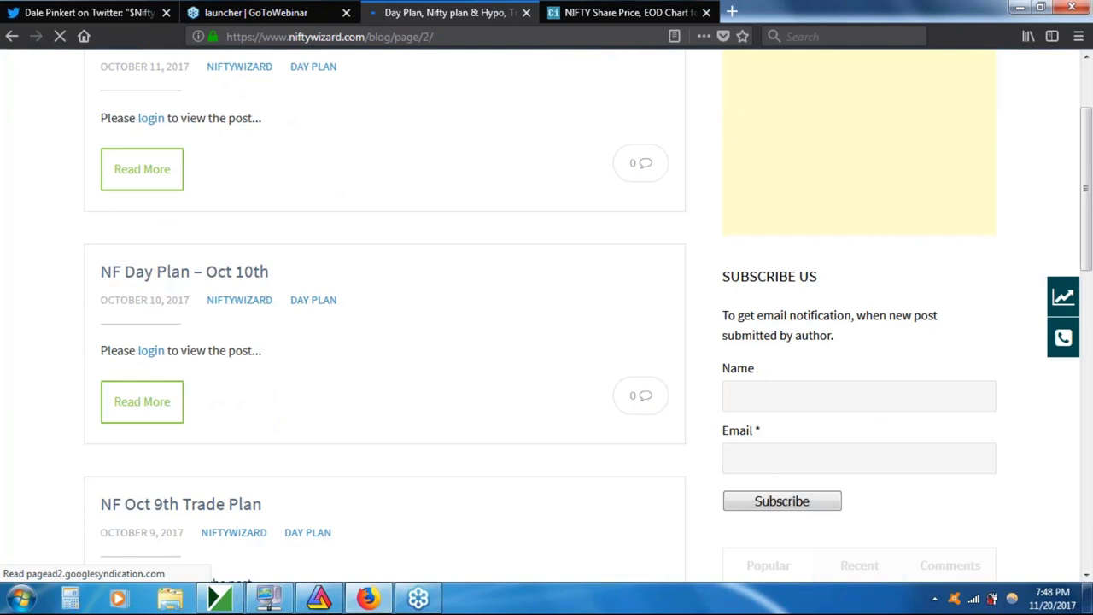
scroll(855, 578, down, 1)
scroll(855, 580, down, 5)
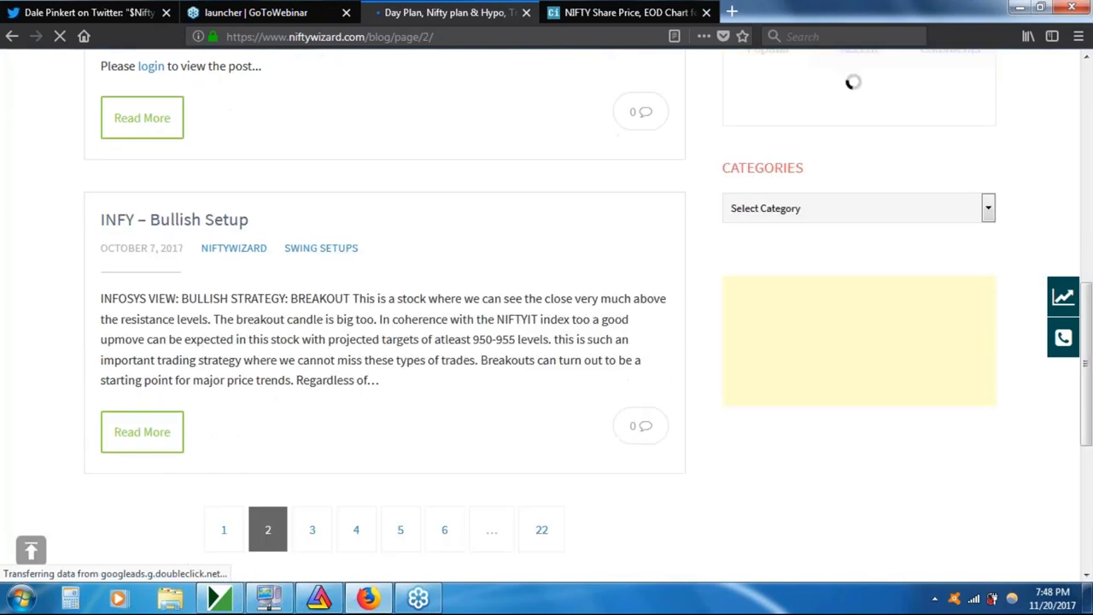
scroll(307, 366, down, 2)
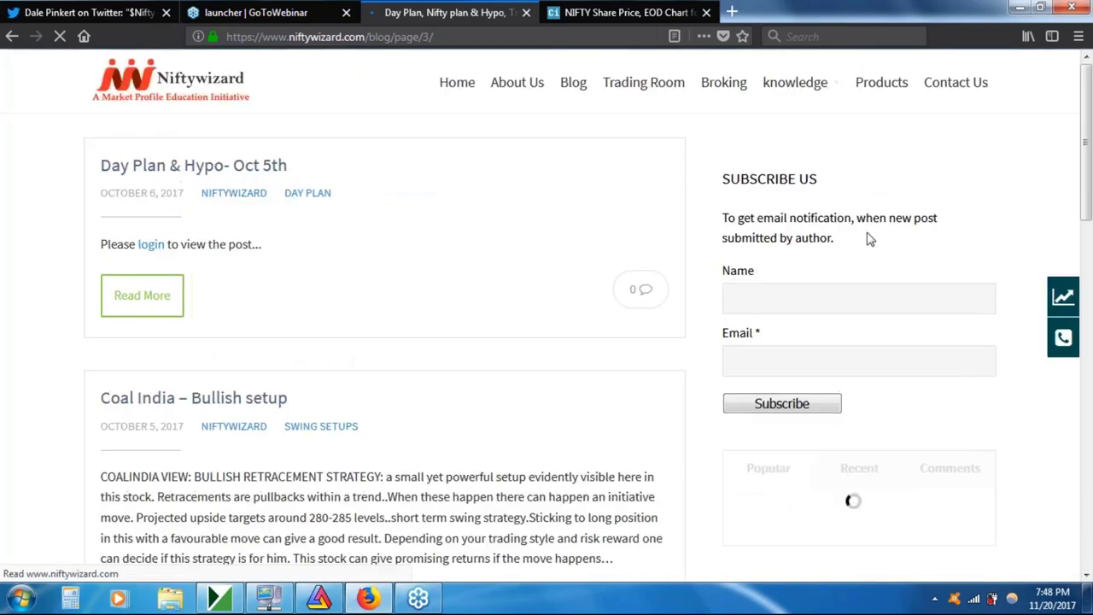
scroll(866, 176, down, 1)
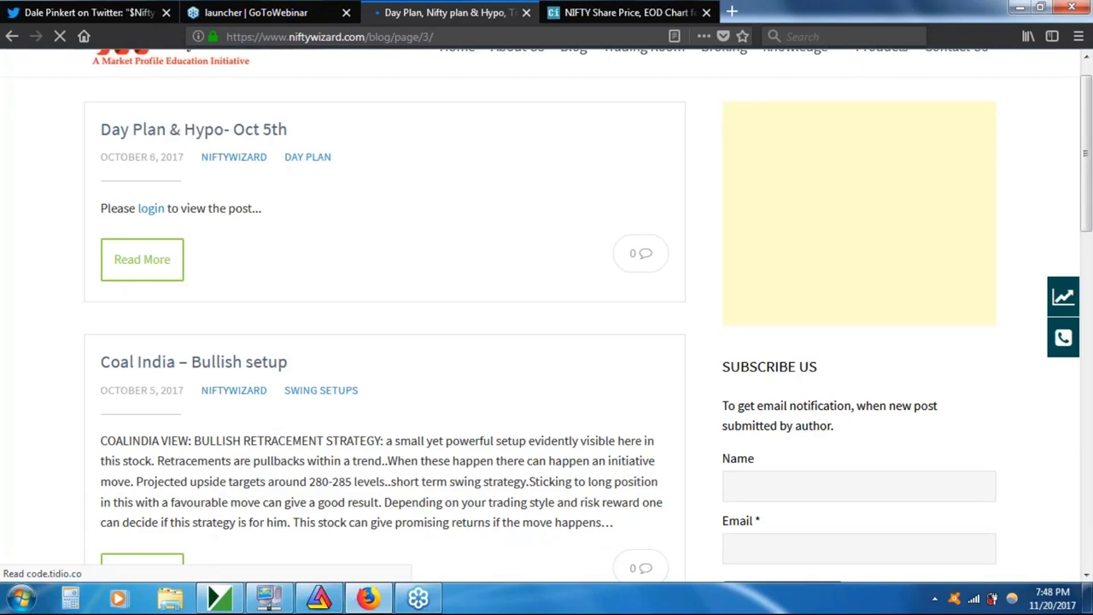
scroll(546, 316, down, 3)
scroll(546, 316, down, 3)
scroll(547, 316, down, 3)
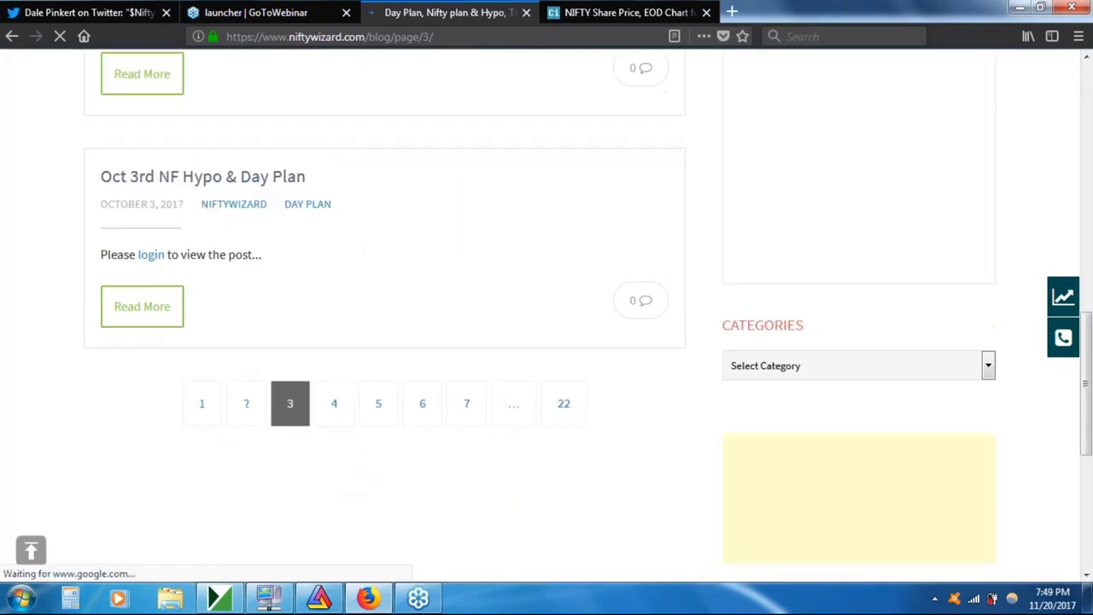
scroll(546, 316, down, 1)
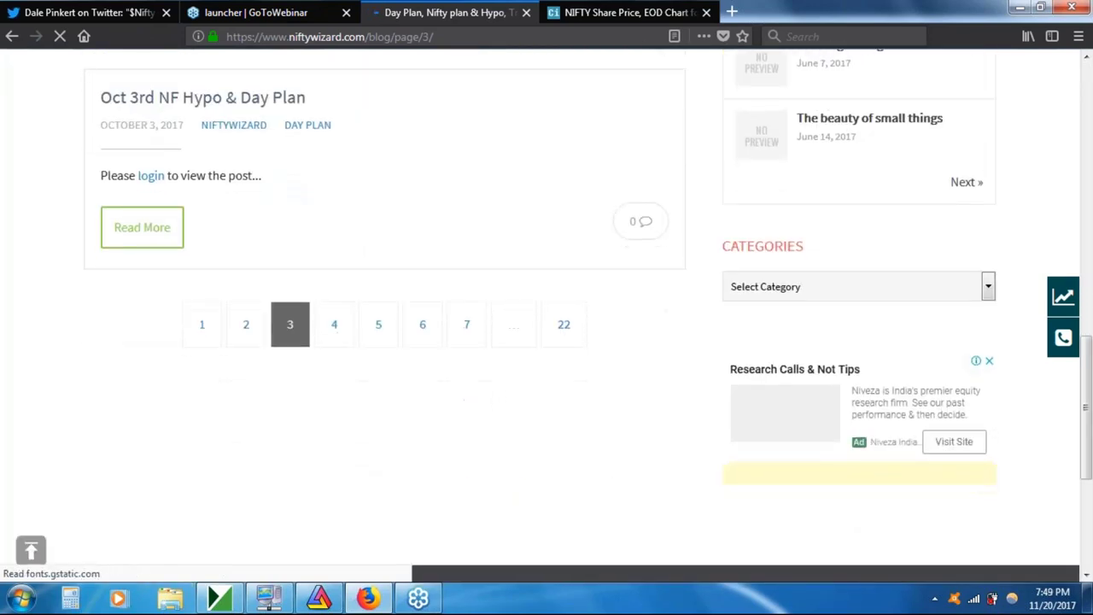
scroll(859, 219, up, 2)
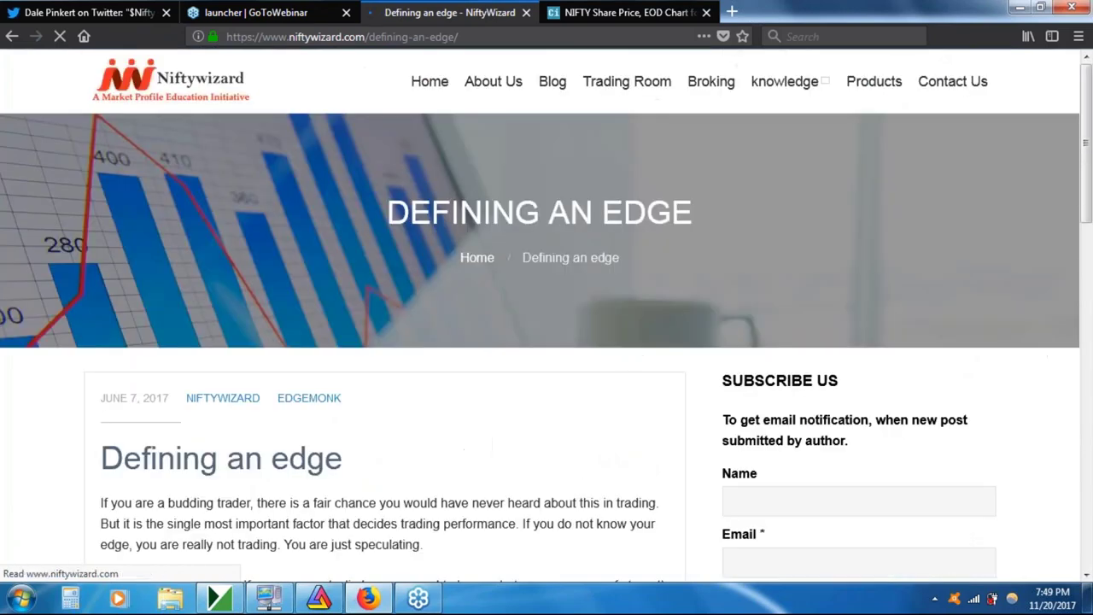
- Read to the end of the Defining an edge article, then open 'Psychology or system?' from the Popular list
scroll(546, 342, down, 3)
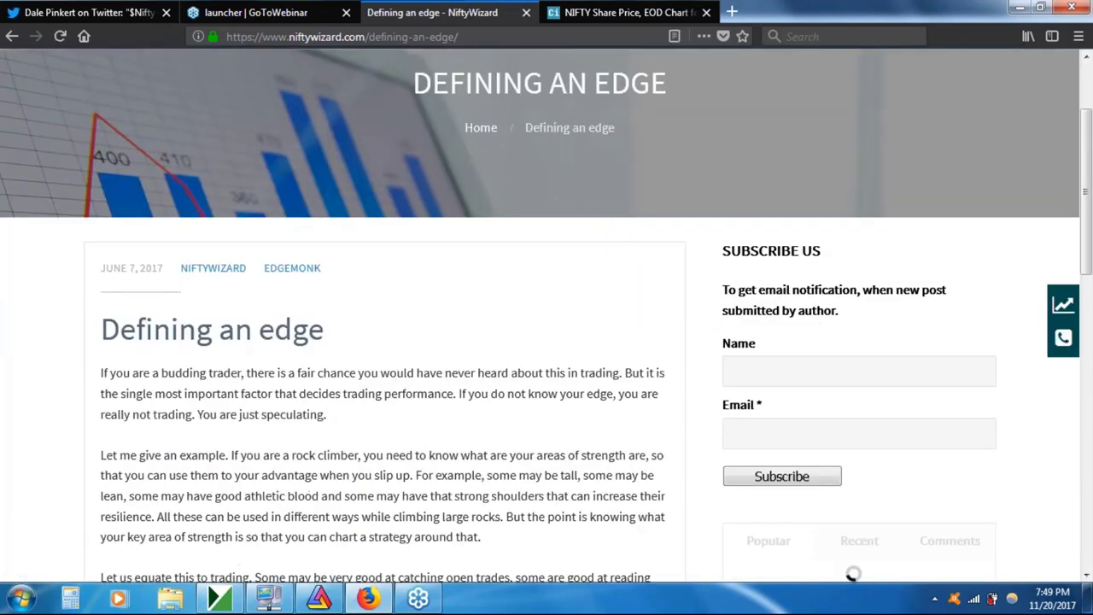
scroll(854, 572, down, 1)
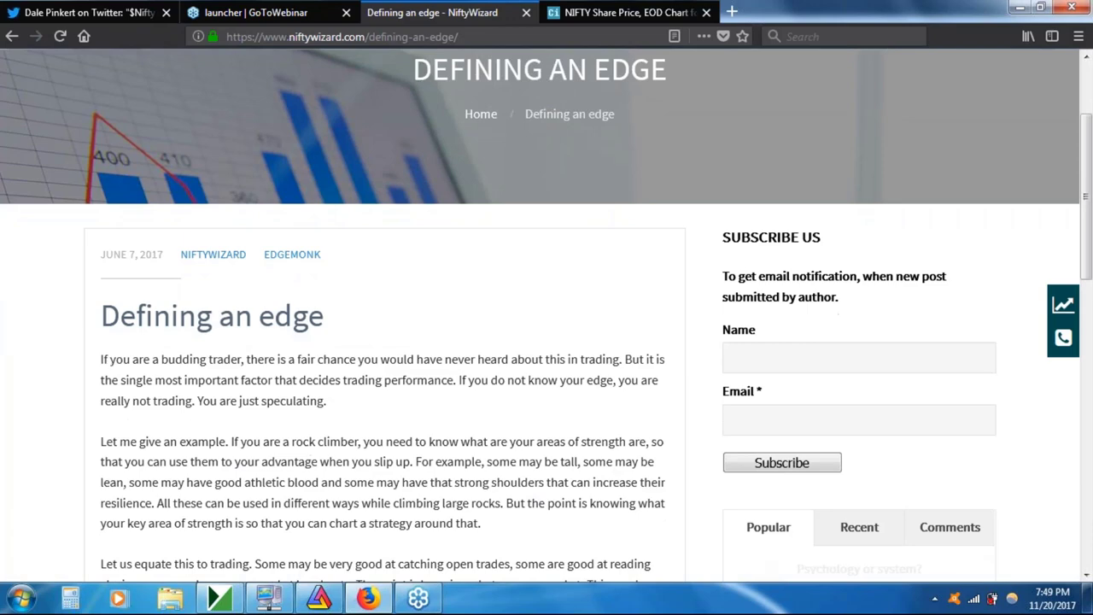
scroll(546, 341, down, 1)
scroll(547, 341, down, 1)
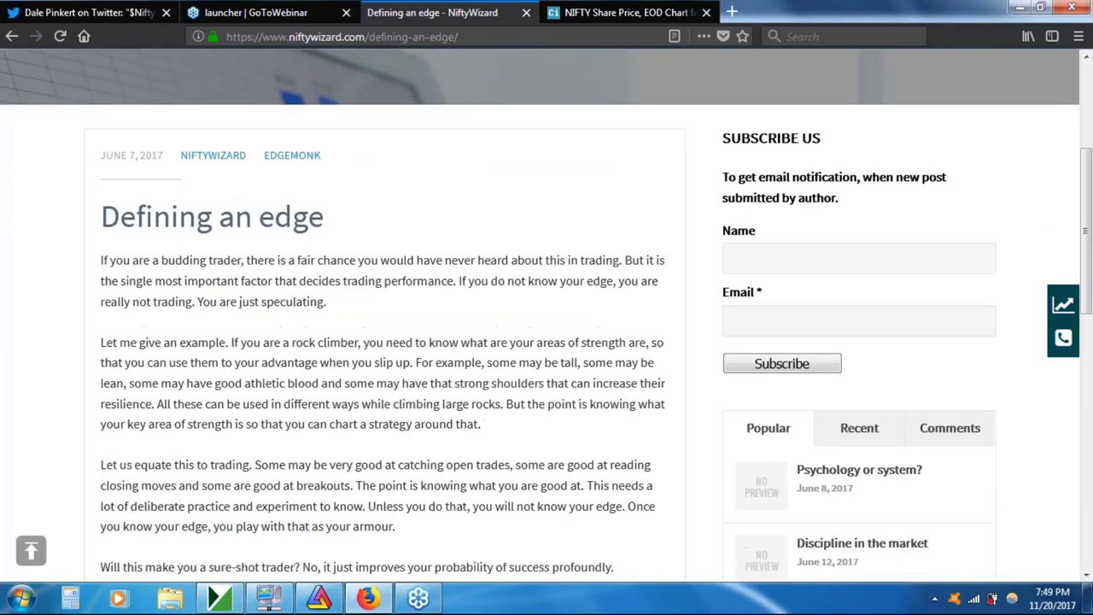
scroll(546, 341, down, 1)
scroll(547, 341, down, 1)
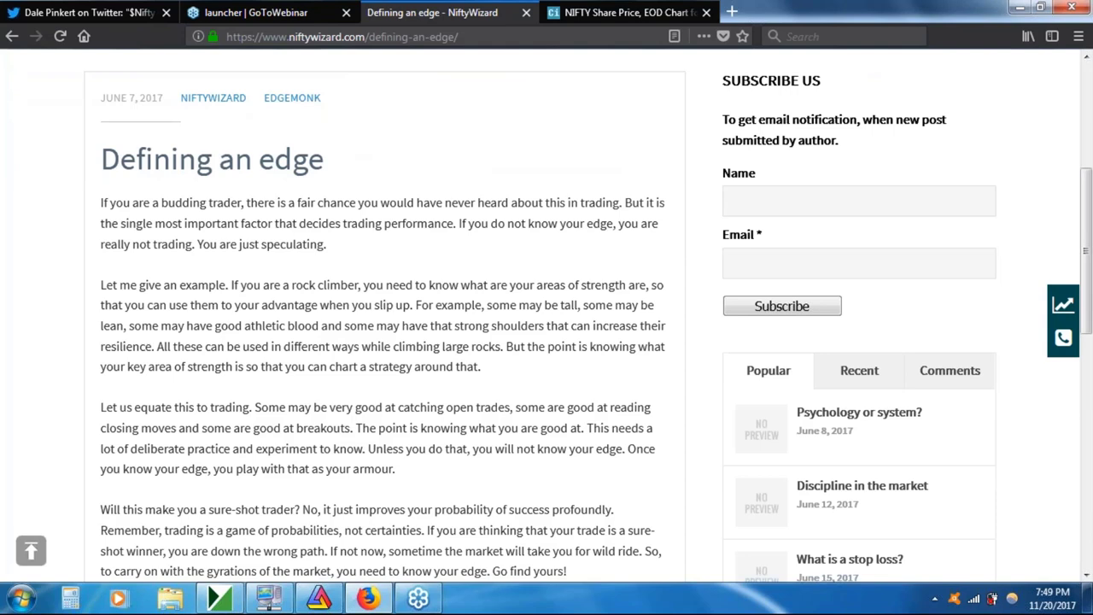
click(884, 423)
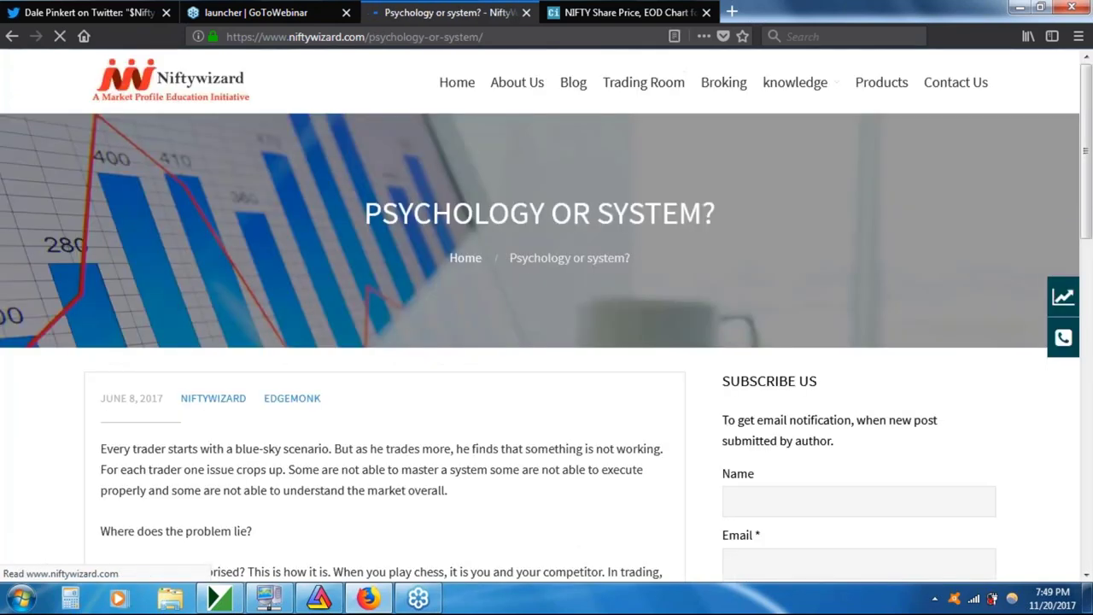
- Scroll through the opening paragraphs of the 'Psychology or system?' post, on trading as 80% psychology
scroll(546, 342, down, 1)
scroll(546, 341, down, 2)
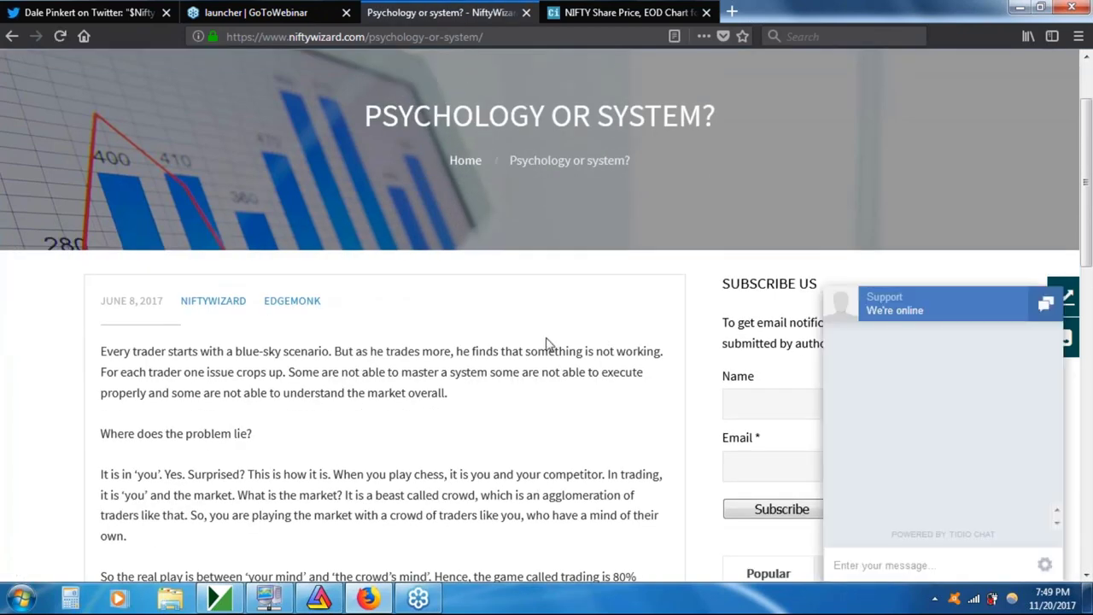
scroll(546, 341, down, 1)
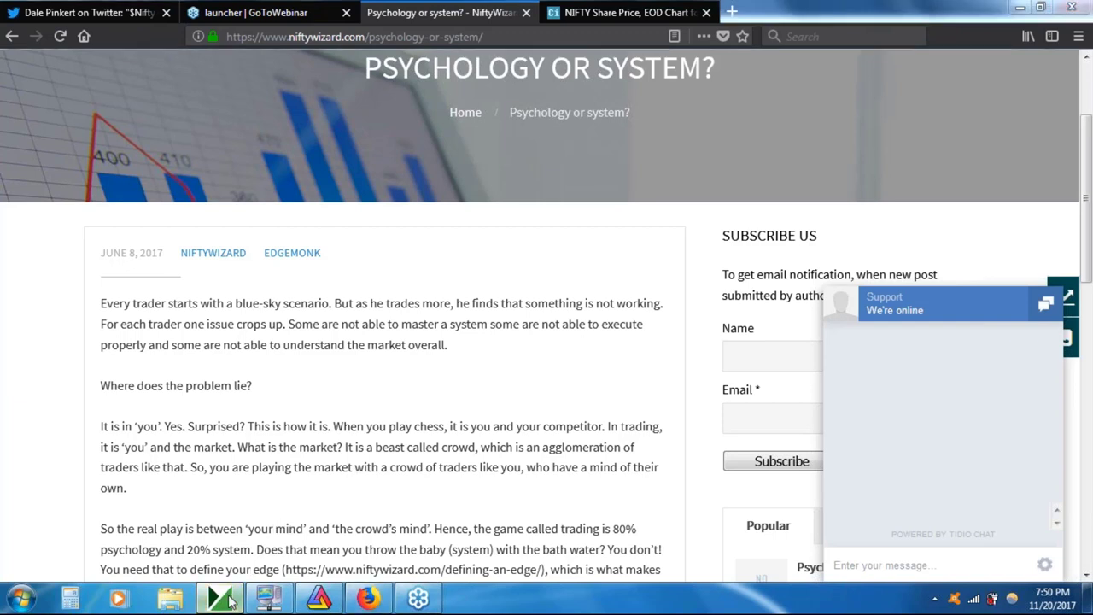
- Restore the MarketDelta NIFTY market profile window covering 11/10–11/17 from the taskbar
click(229, 602)
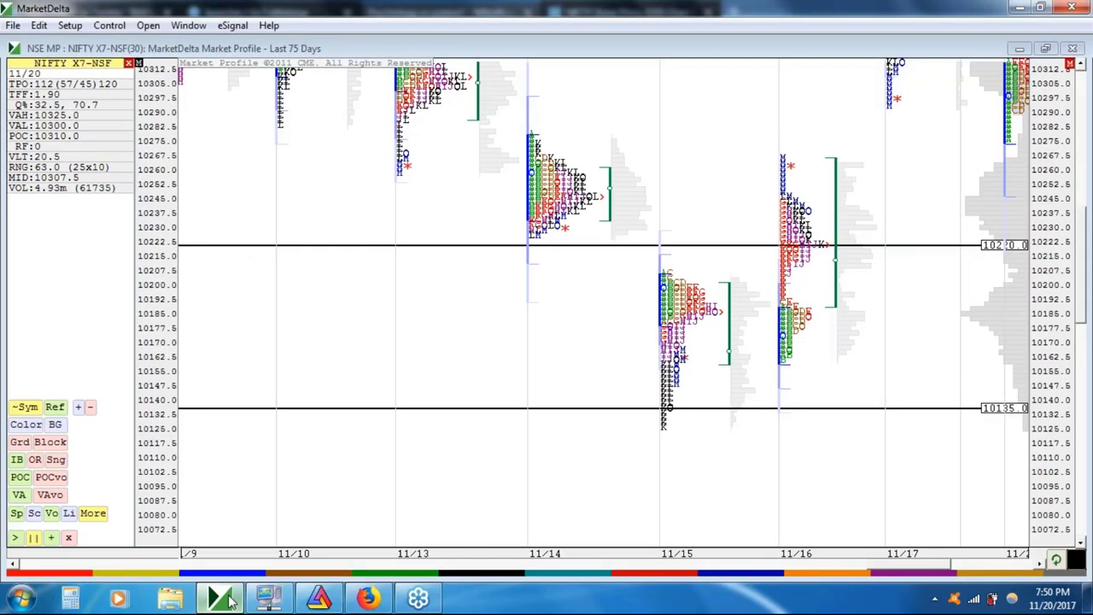
click(229, 602)
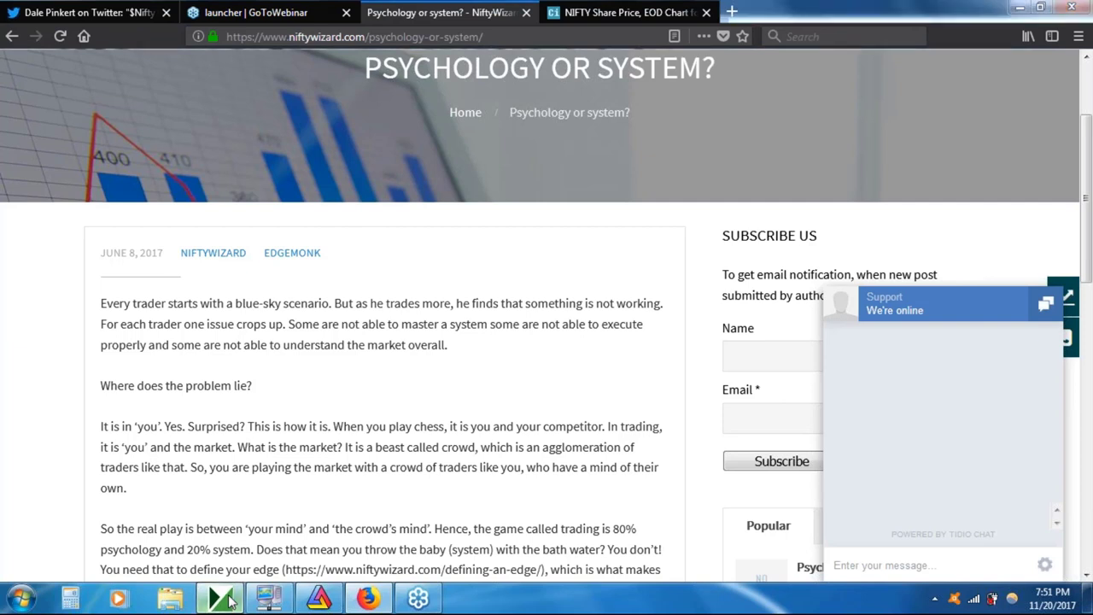
mouse_move(228, 602)
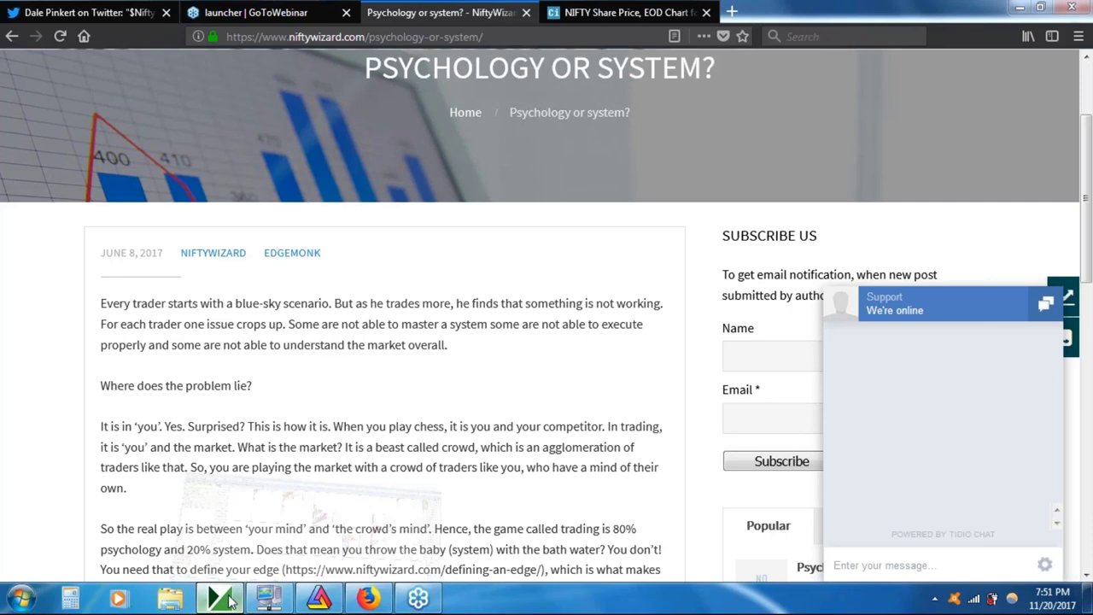
click(229, 601)
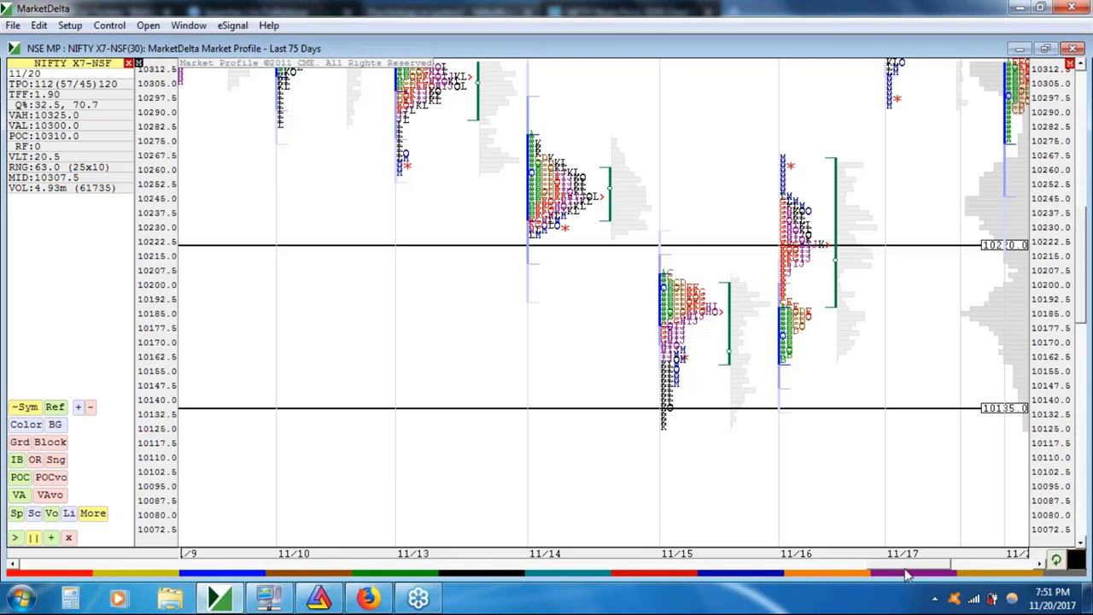
- Scroll the chart back to October, then forward to 11/10–11/20, raising prices to show 10380 and 10345
drag(907, 576, 924, 576)
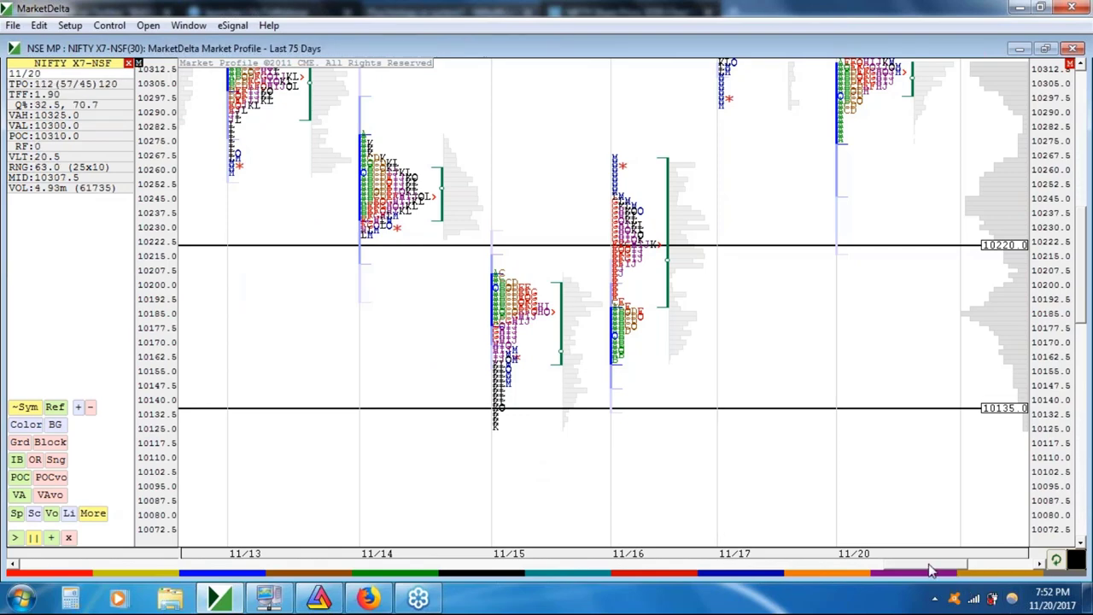
scroll(931, 571, up, 1)
drag(931, 570, 734, 573)
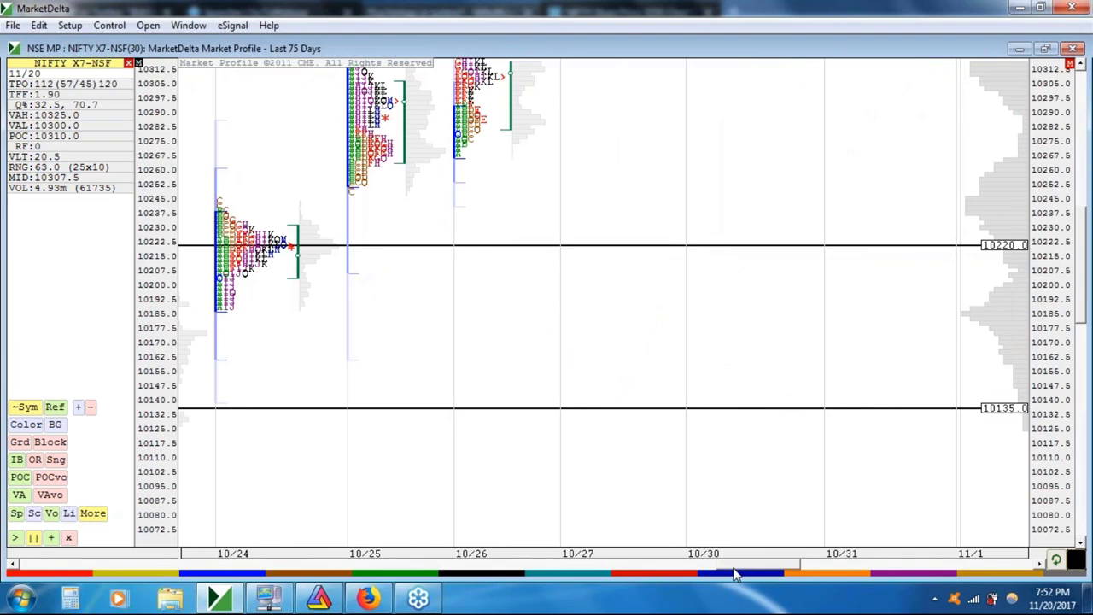
drag(734, 574, 645, 572)
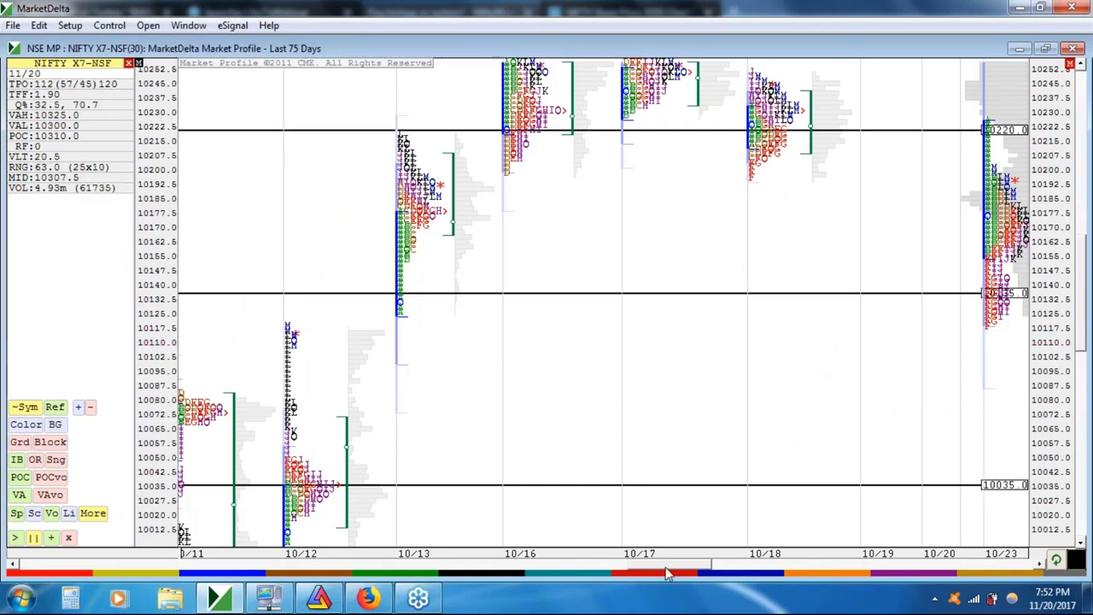
drag(668, 574, 998, 567)
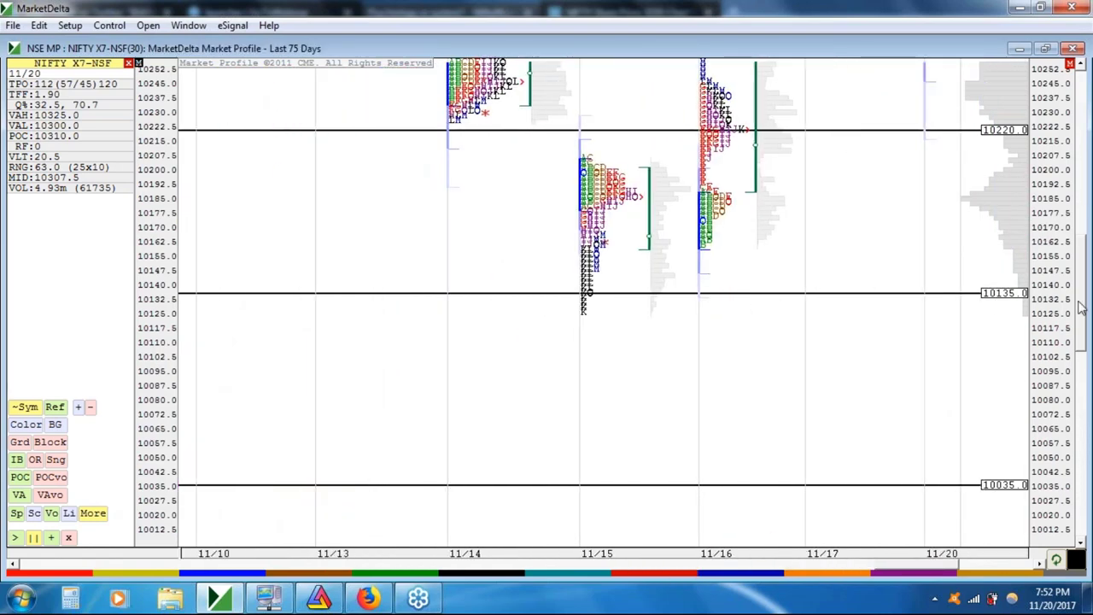
drag(1080, 307, 1079, 275)
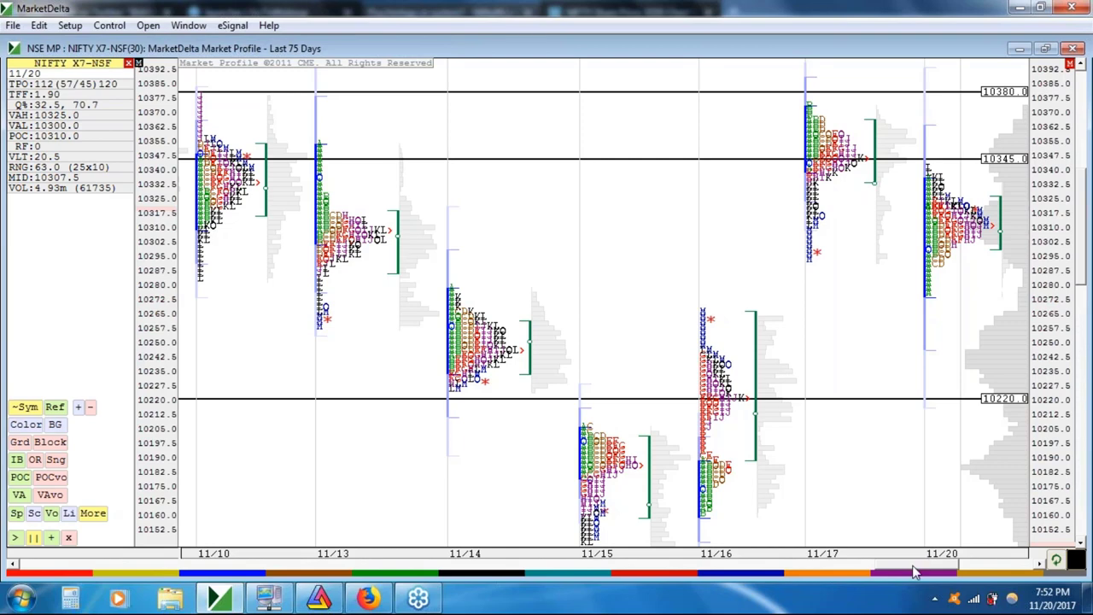
- Raise the price scale to 10485 with the 10455 line, viewing the 11/14–11/20 profiles
mouse_move(912, 570)
mouse_down()
mouse_move(922, 572)
mouse_move(630, 342)
mouse_up()
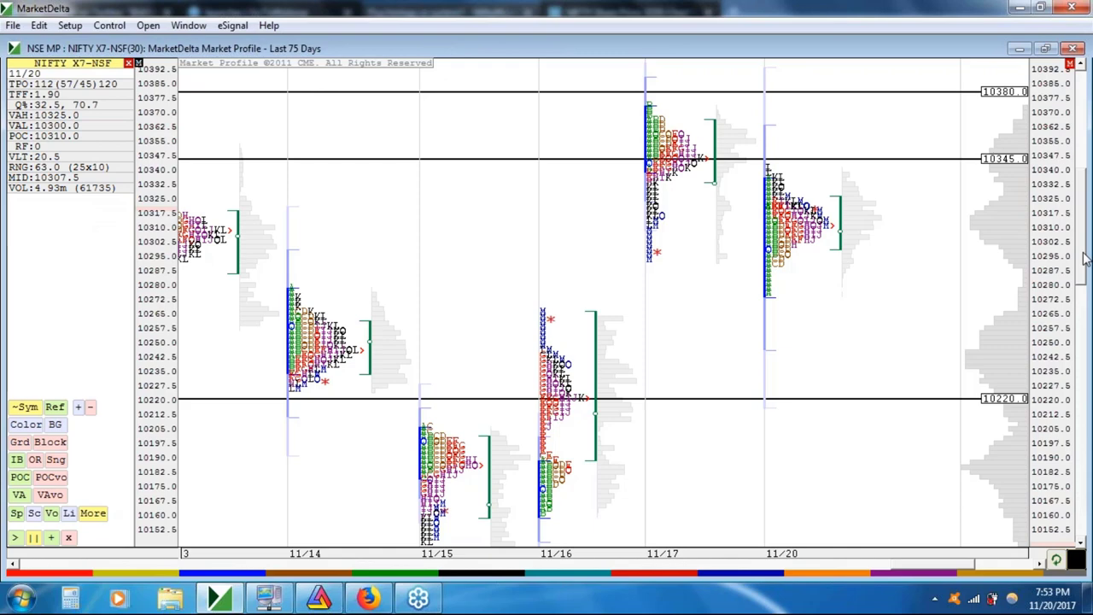
drag(1083, 255, 1083, 241)
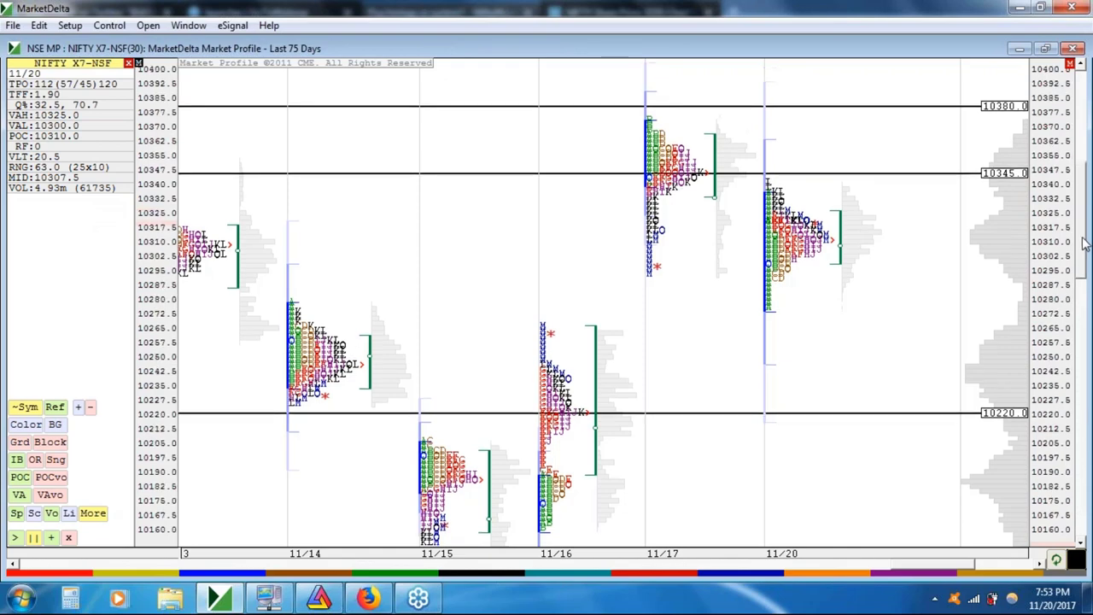
drag(1083, 244, 1083, 218)
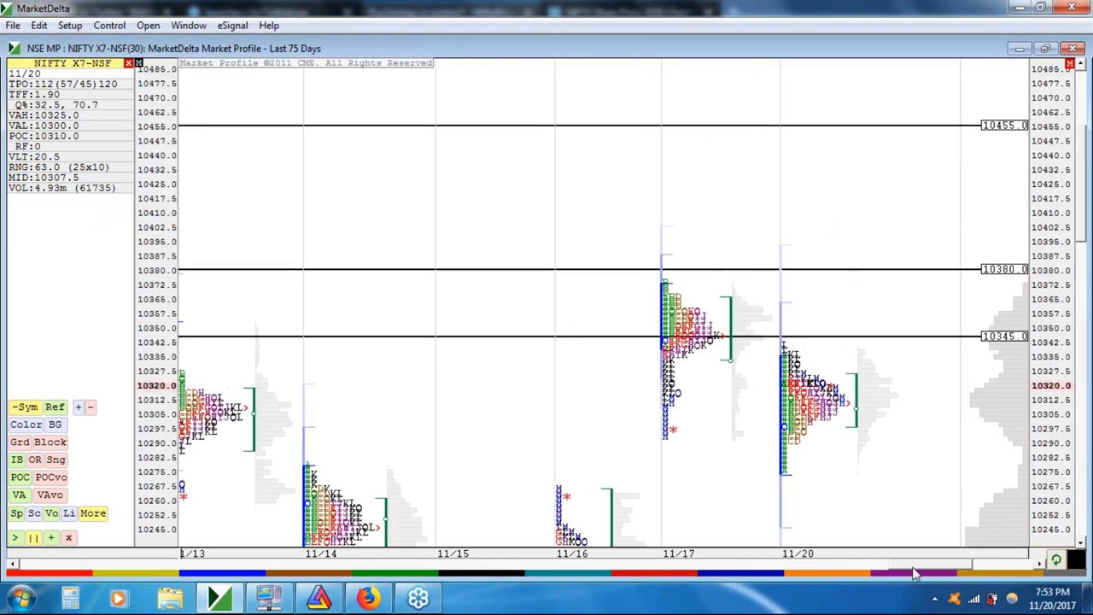
scroll(353, 144, up, 5)
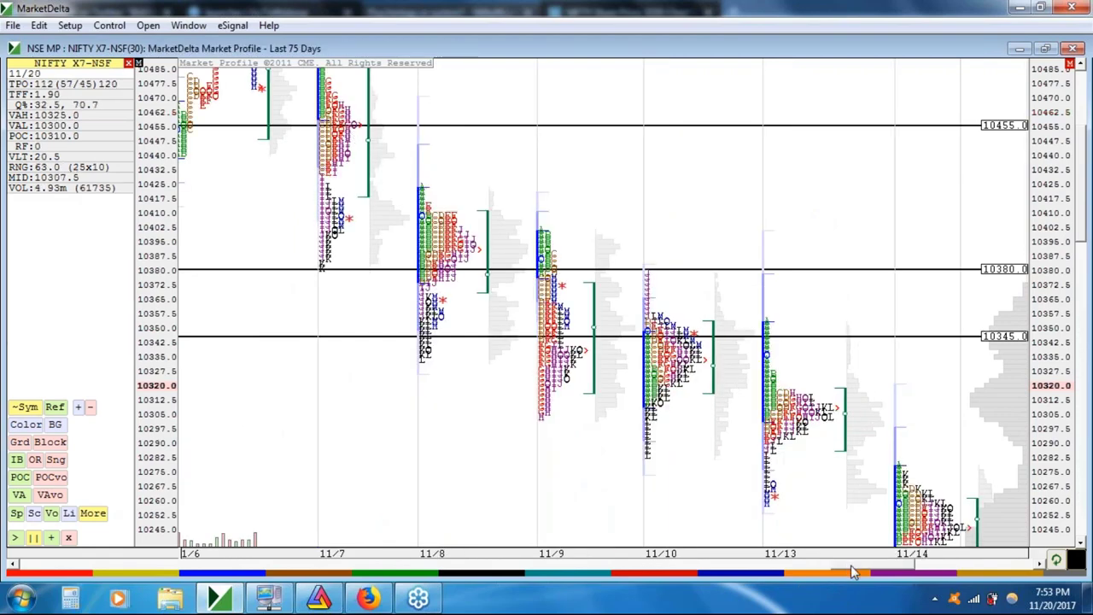
drag(851, 572, 918, 569)
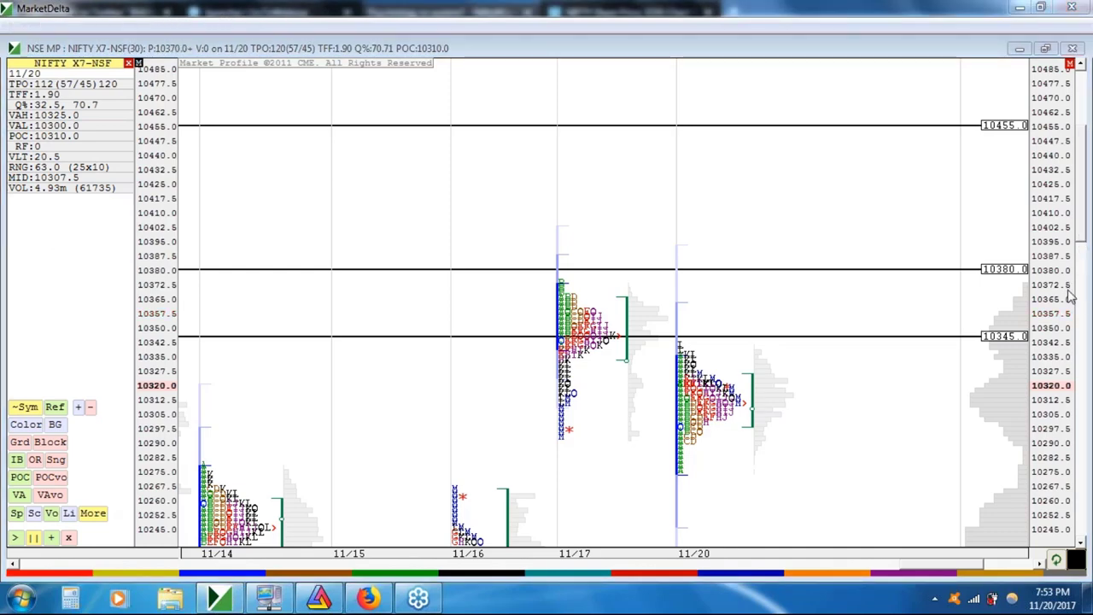
- Shift the price scale down toward 10220, then minimize MarketDelta to return to the article
click(1080, 544)
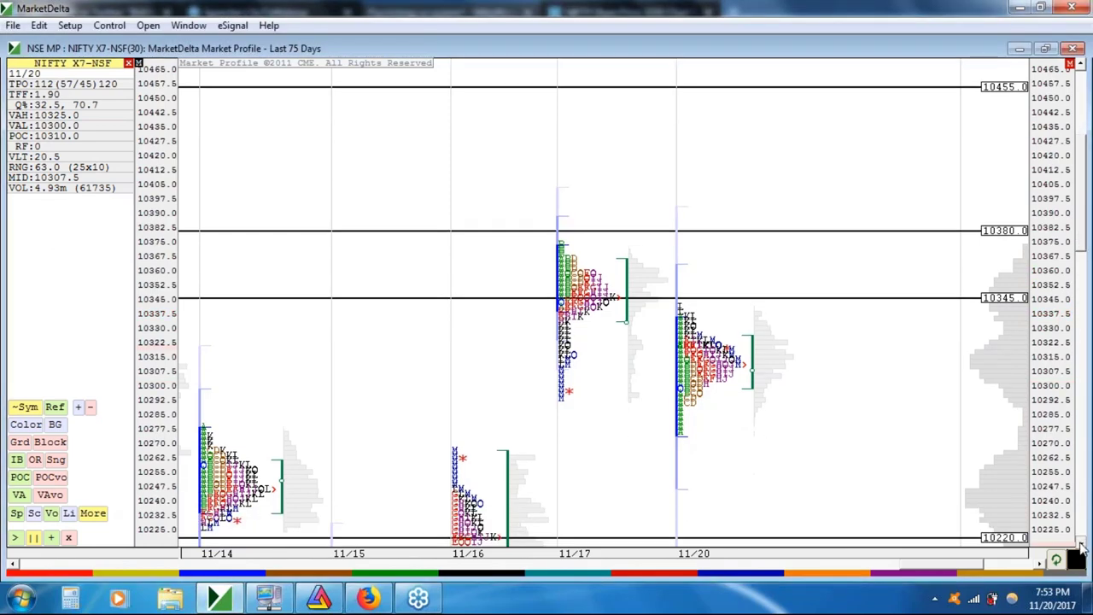
scroll(1024, 470, down, 1)
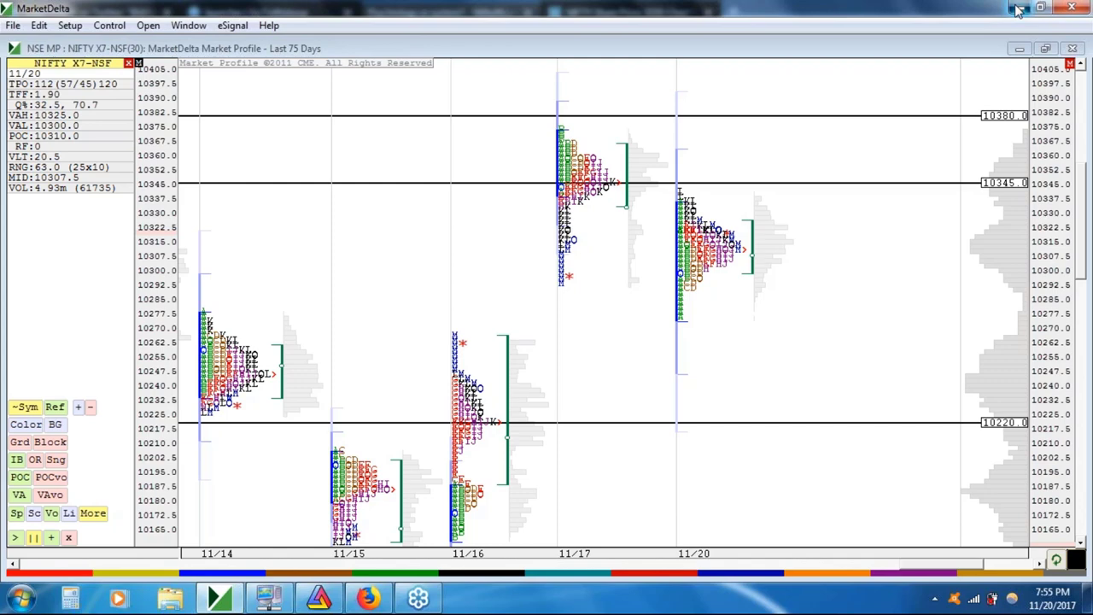
click(1018, 8)
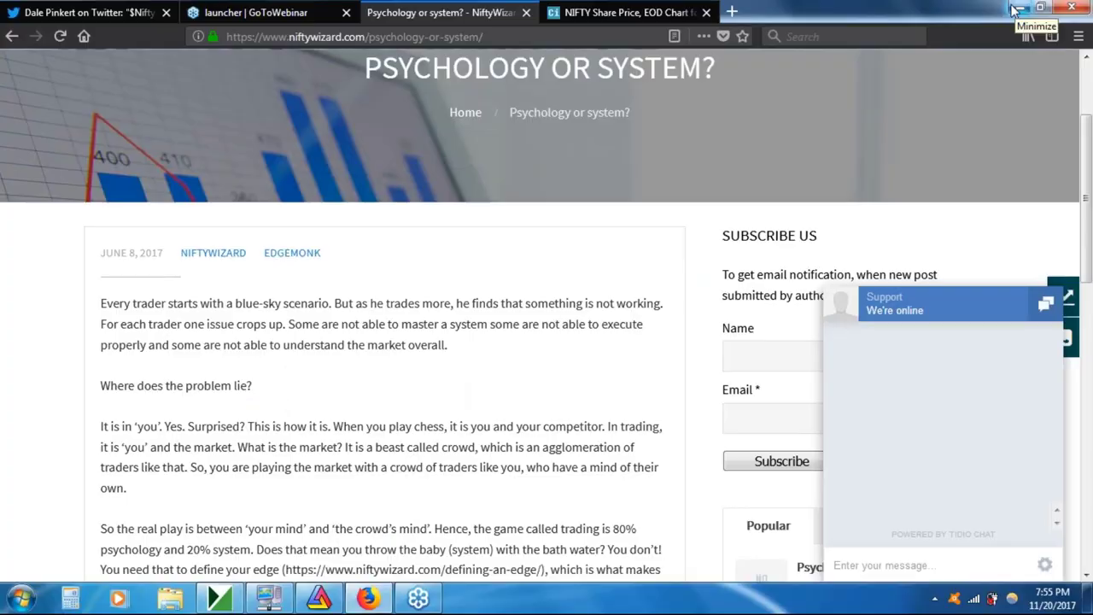